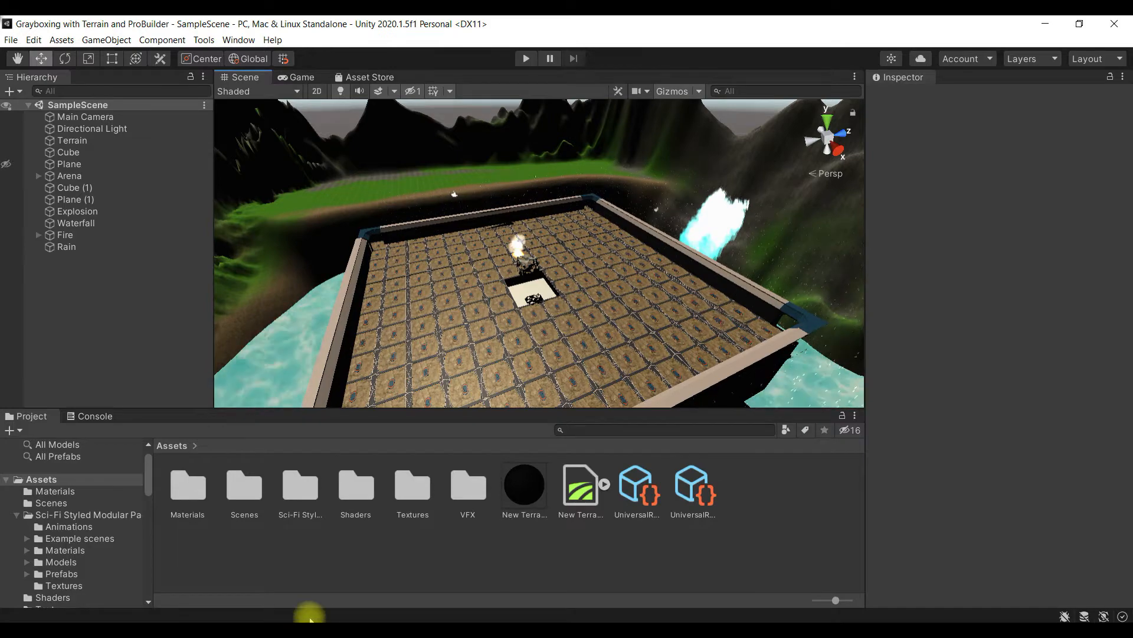
Turn off the Static option for the Terrain object
alt+drag(498, 221, 572, 157)
alt+drag(673, 213, 266, 284)
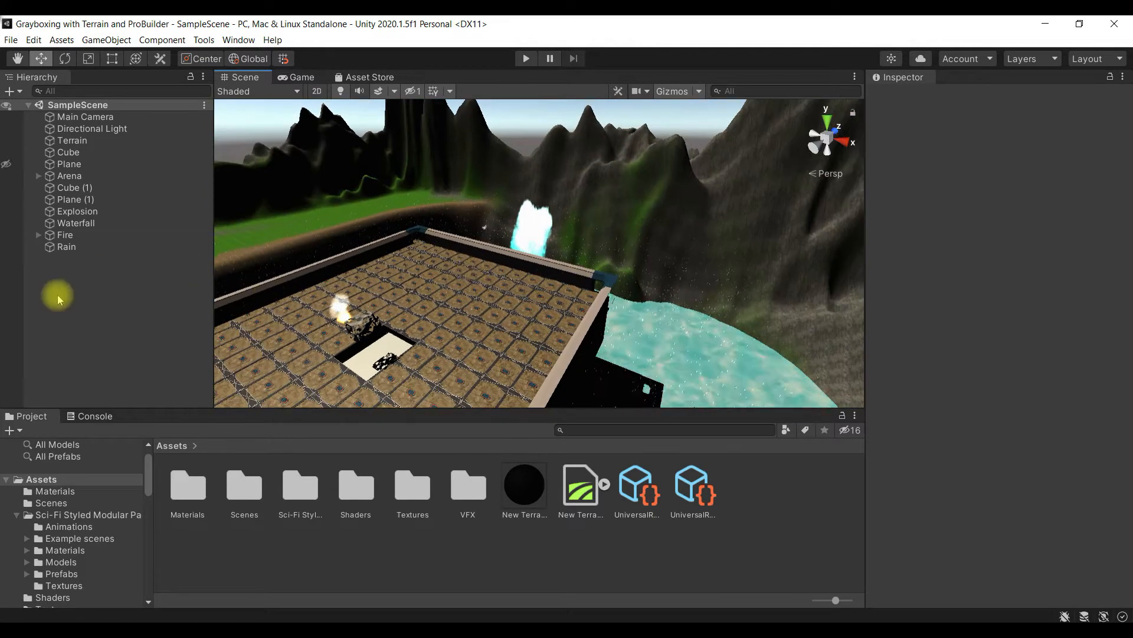
click(105, 143)
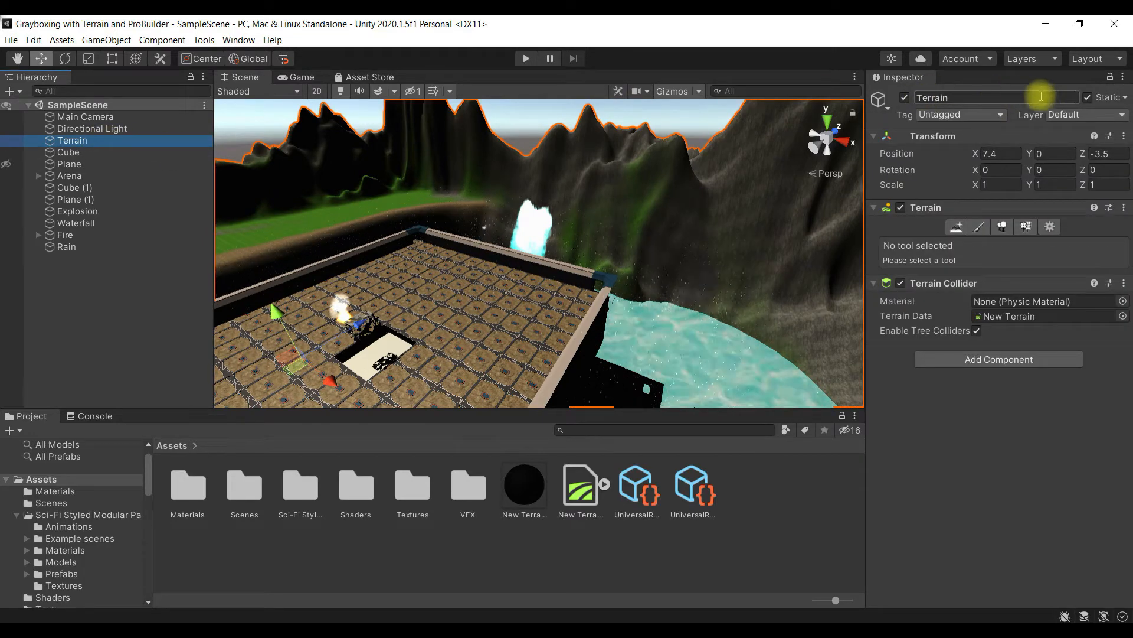
click(1088, 99)
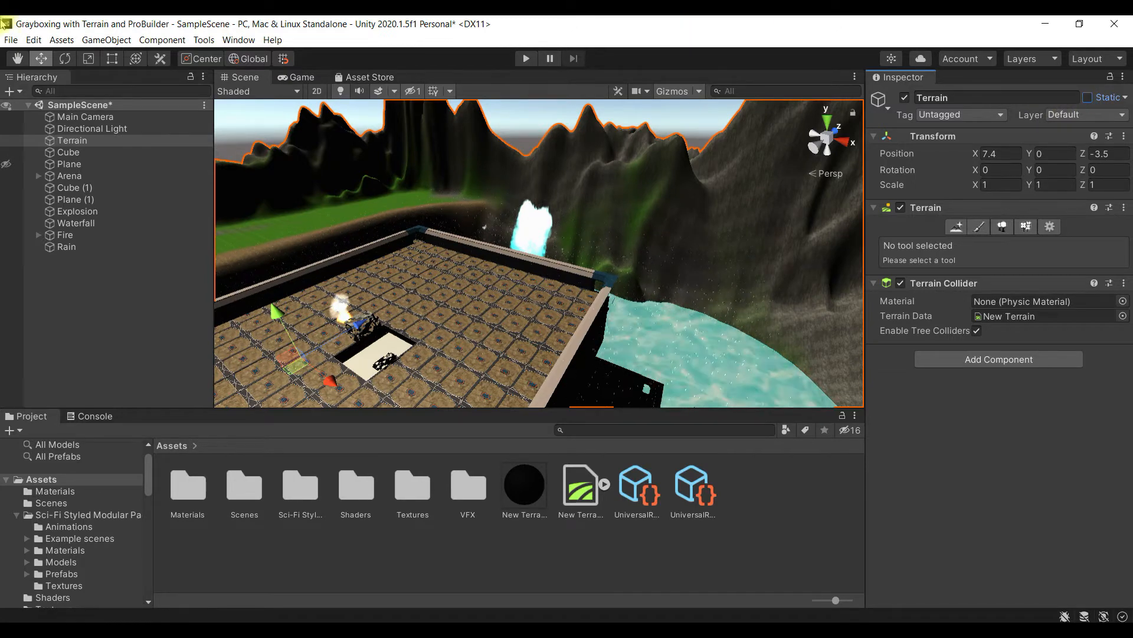
Generate the lighting for SampleScene with the SampleSceneSettings lighting settings, close the Lighting window and inspect the arena
click(238, 40)
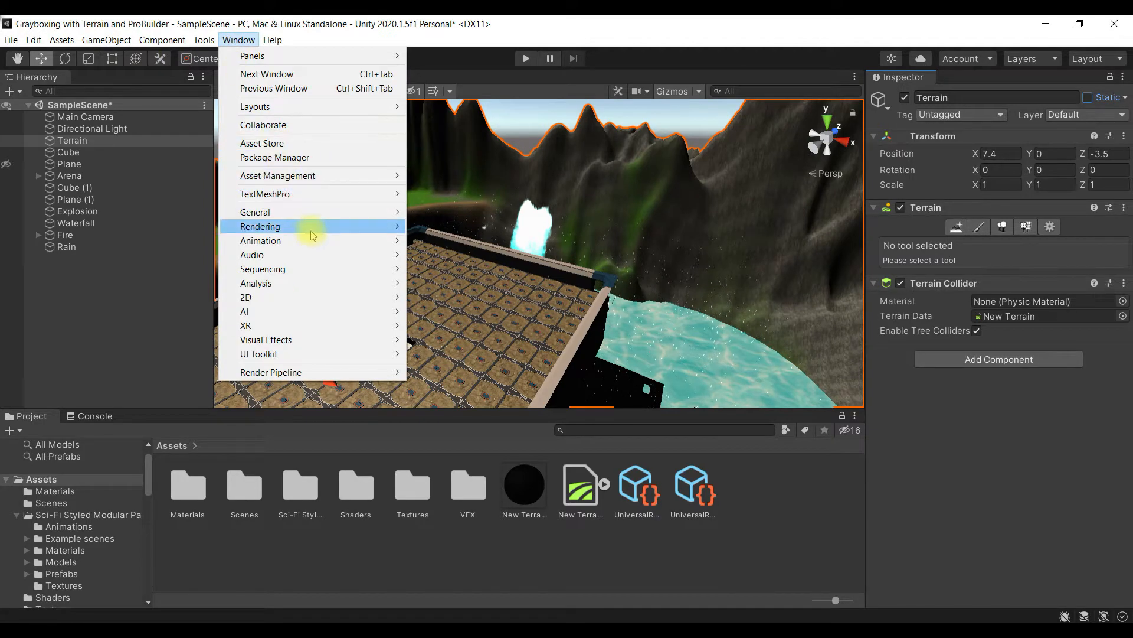
mouse_move(395, 235)
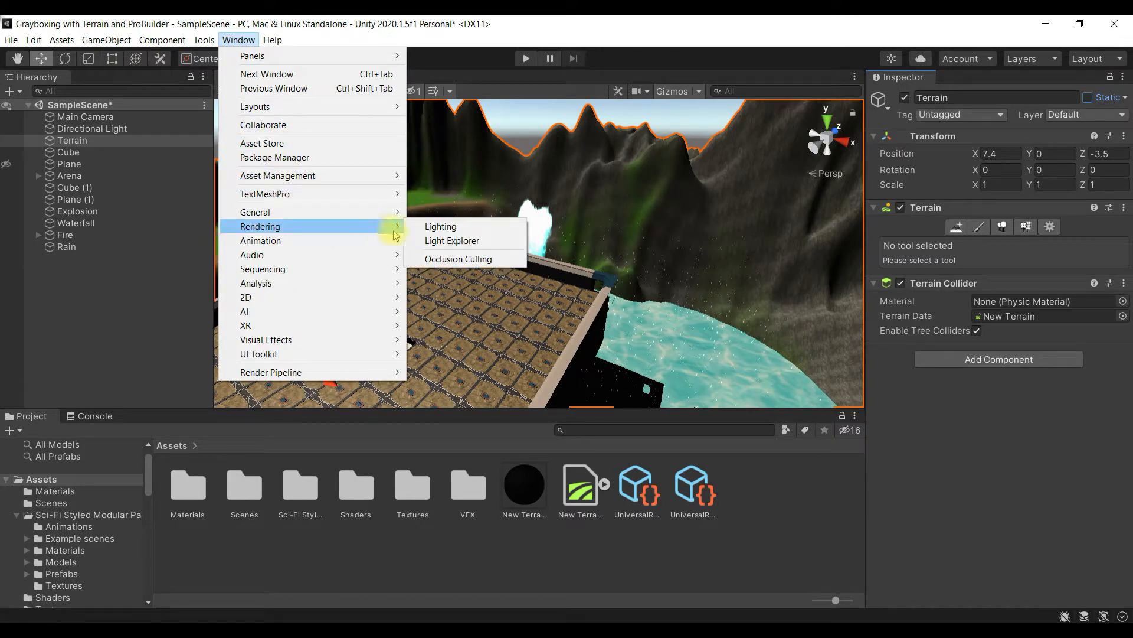
click(488, 230)
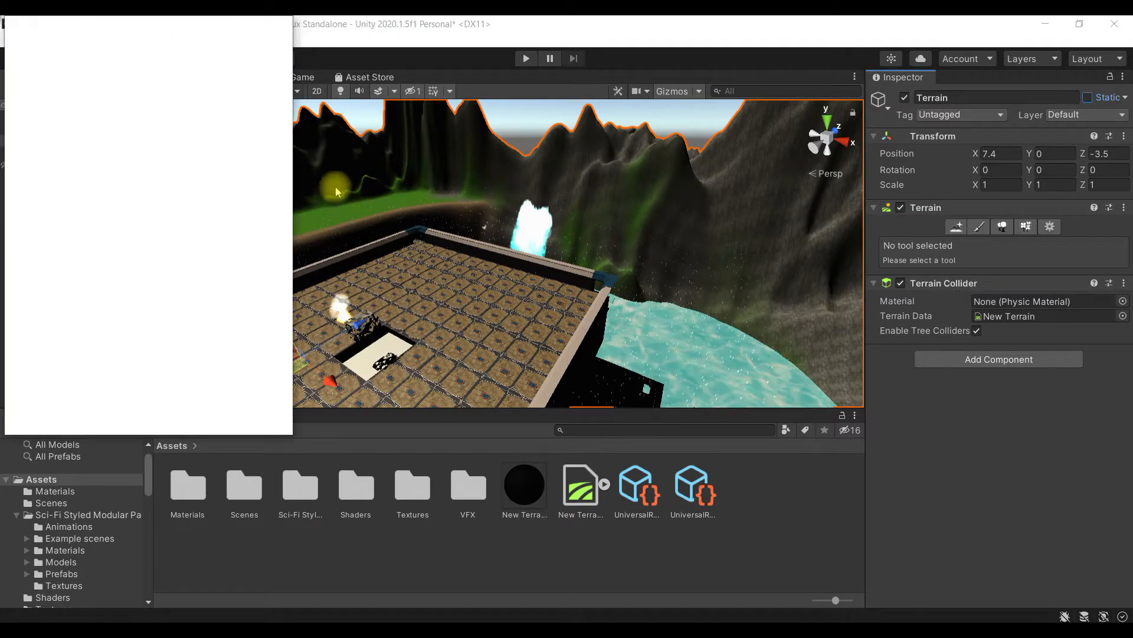
drag(139, 23, 404, 138)
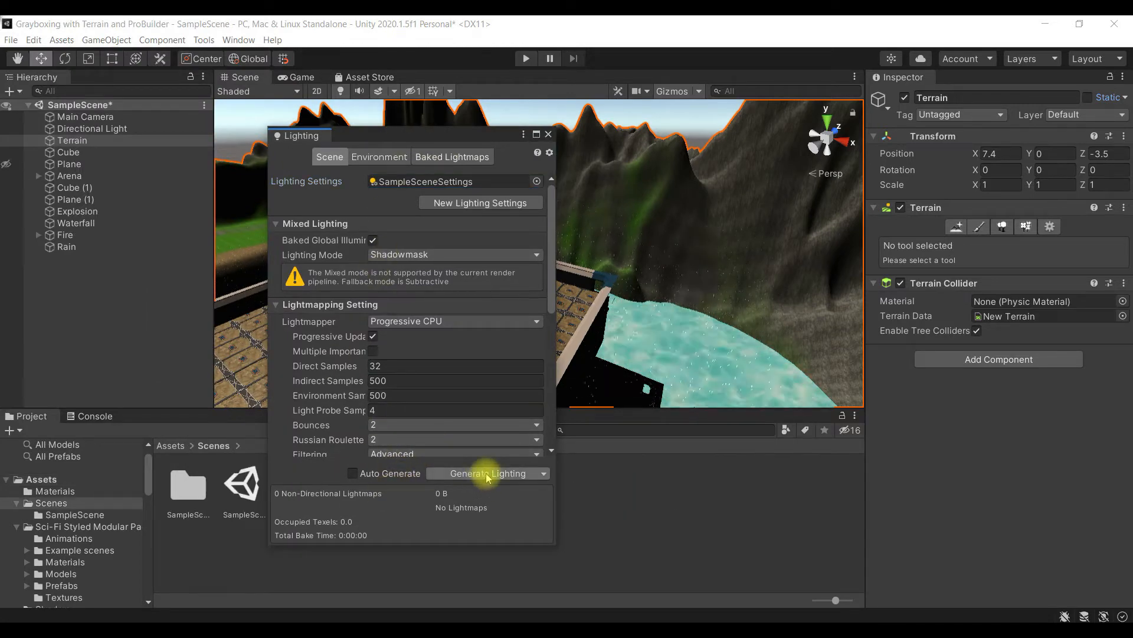
click(514, 480)
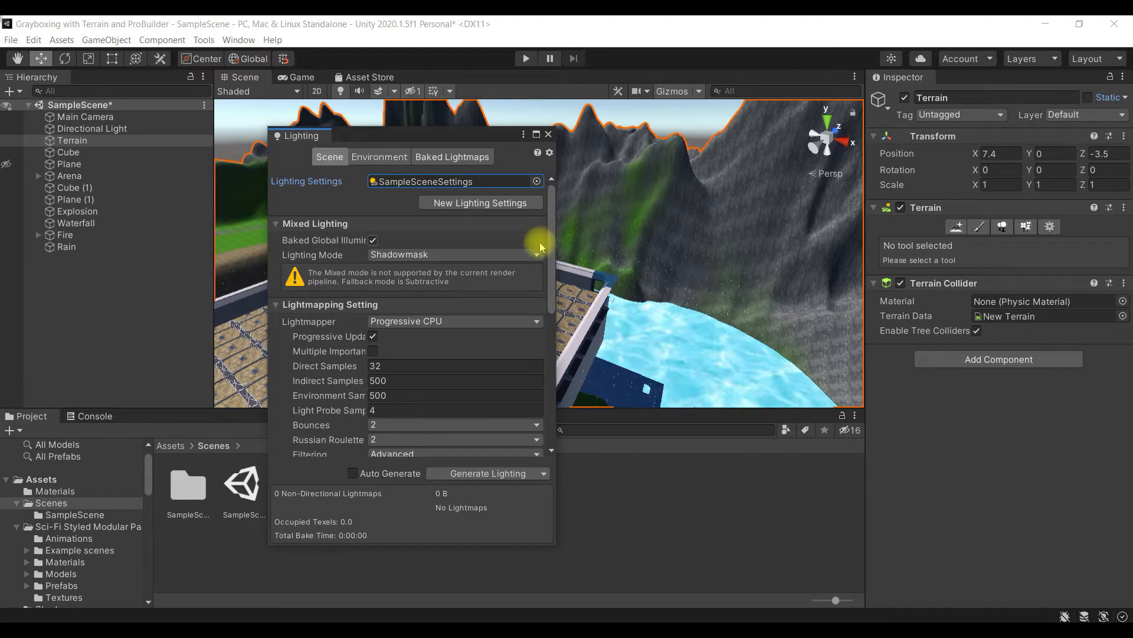
click(548, 135)
alt+drag(607, 246, 567, 295)
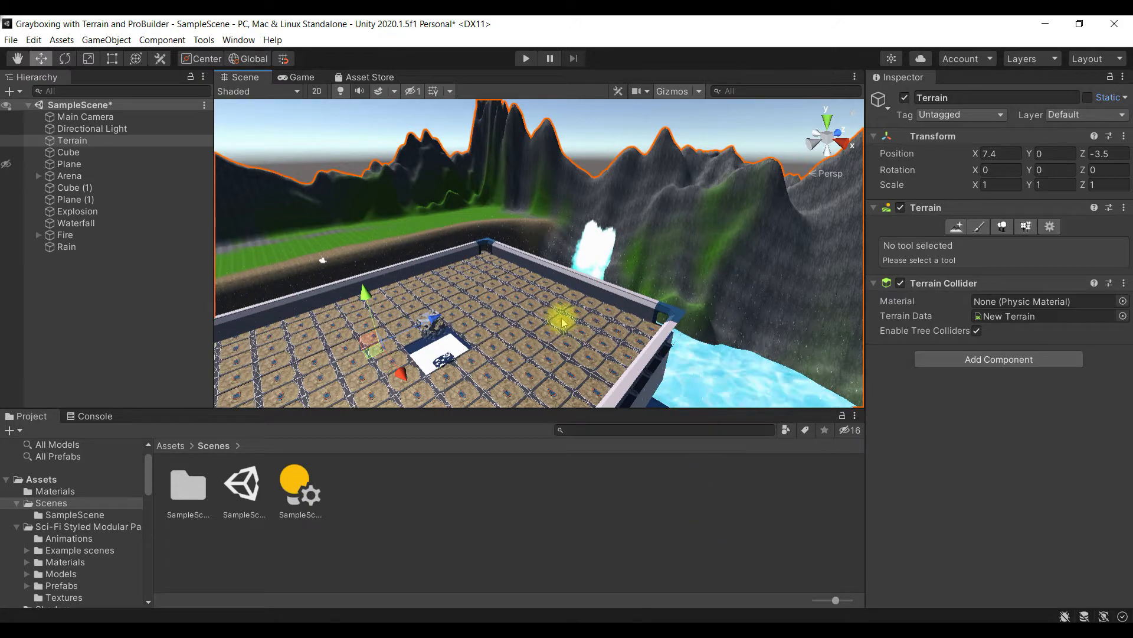
alt+drag(471, 319, 570, 348)
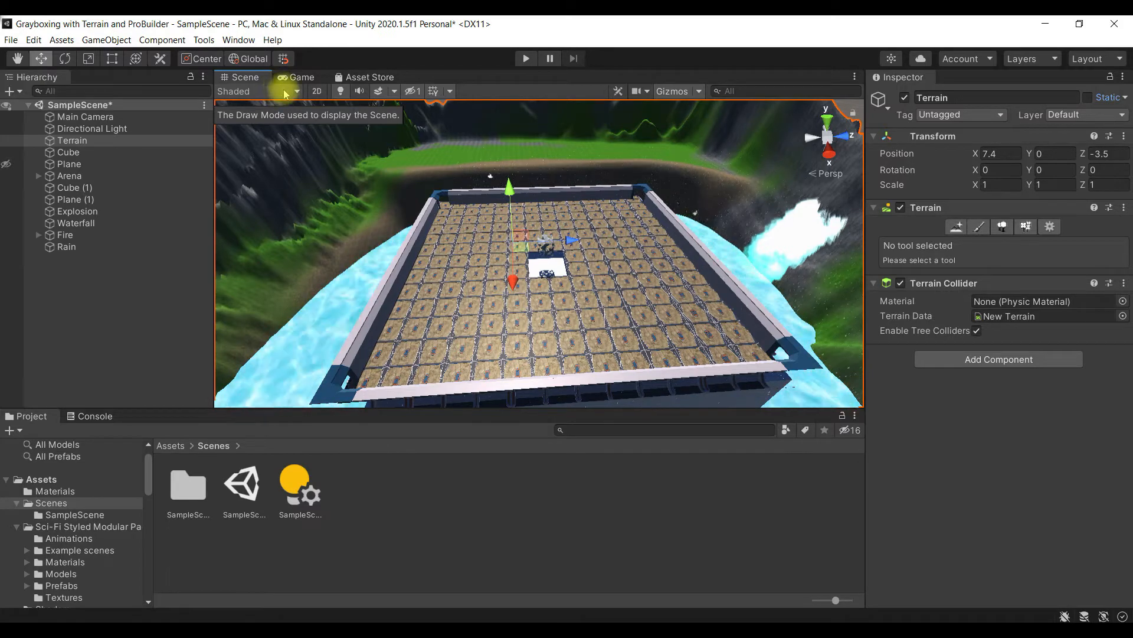
Open the Unity Asset Store website in the browser from the editor's Asset Store page
click(239, 40)
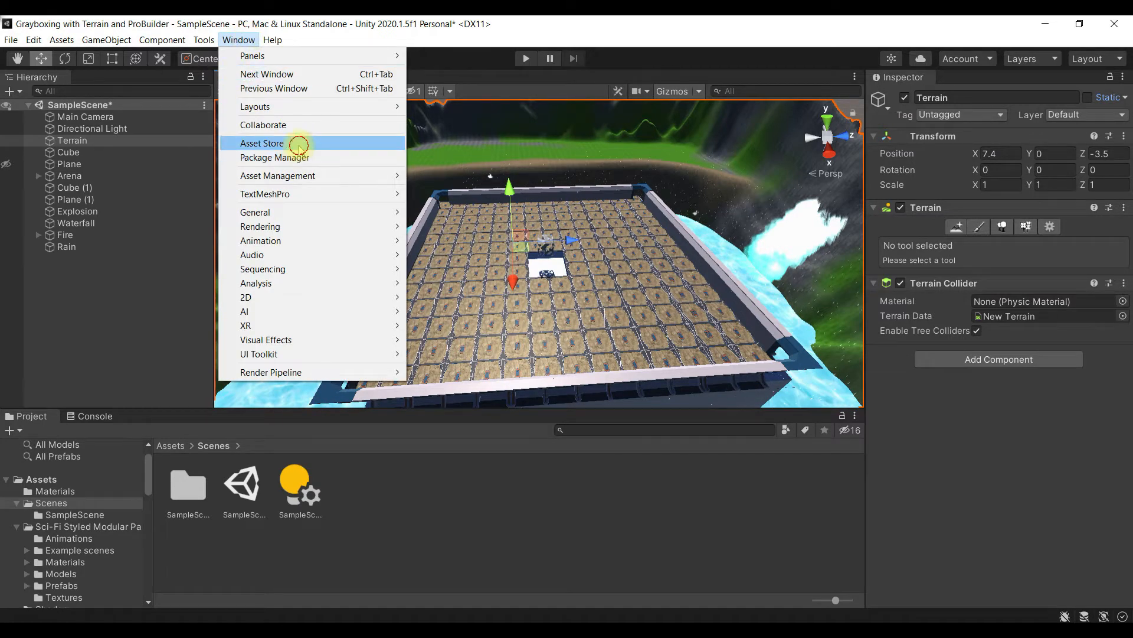
click(299, 143)
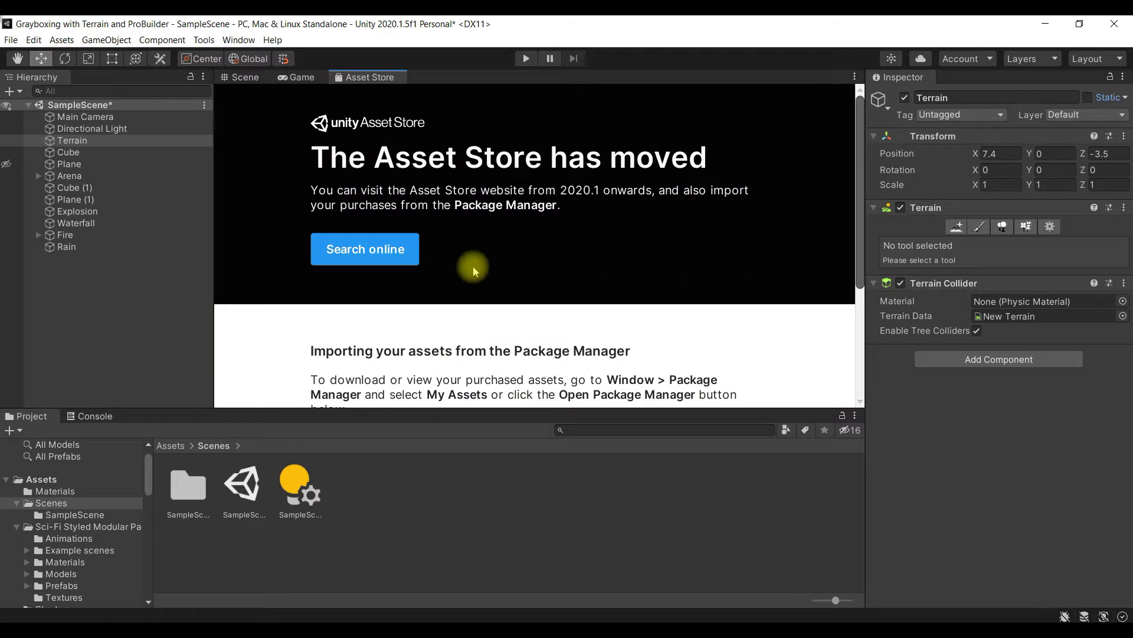
click(385, 250)
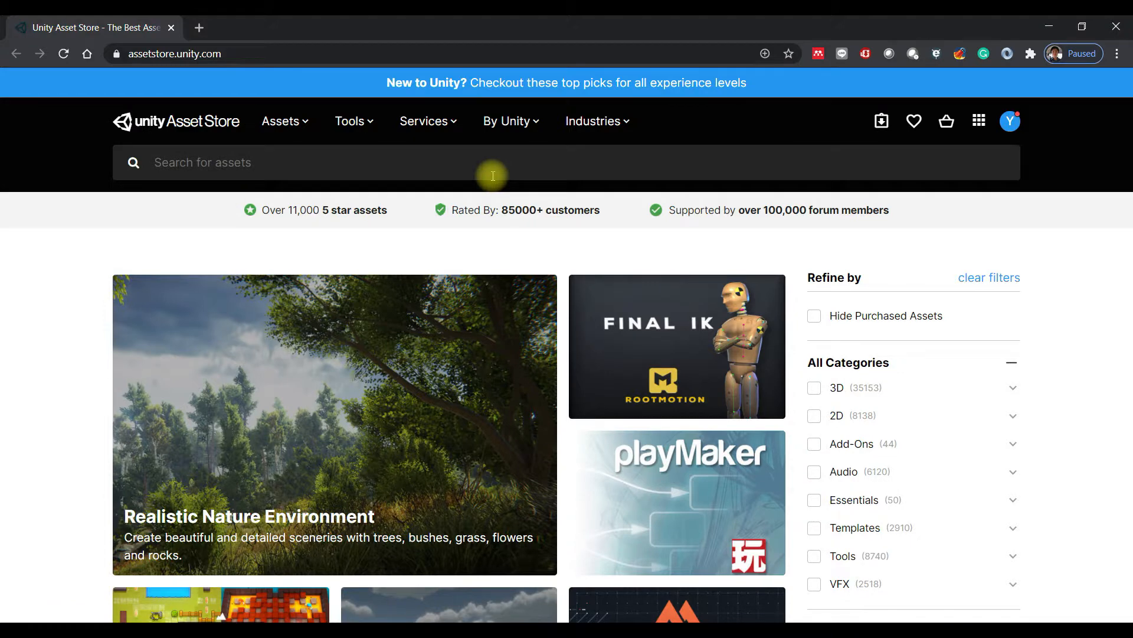
Filter the store's assets to the Textures & Materials subcategory of the 2D category
scroll(827, 407, down, 1)
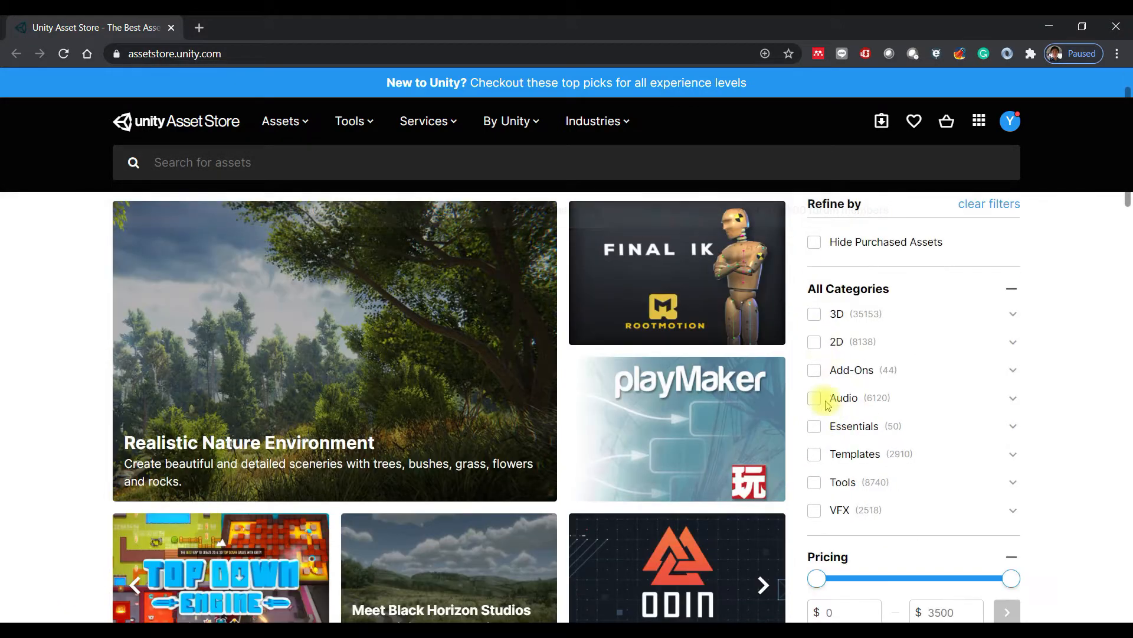
click(814, 341)
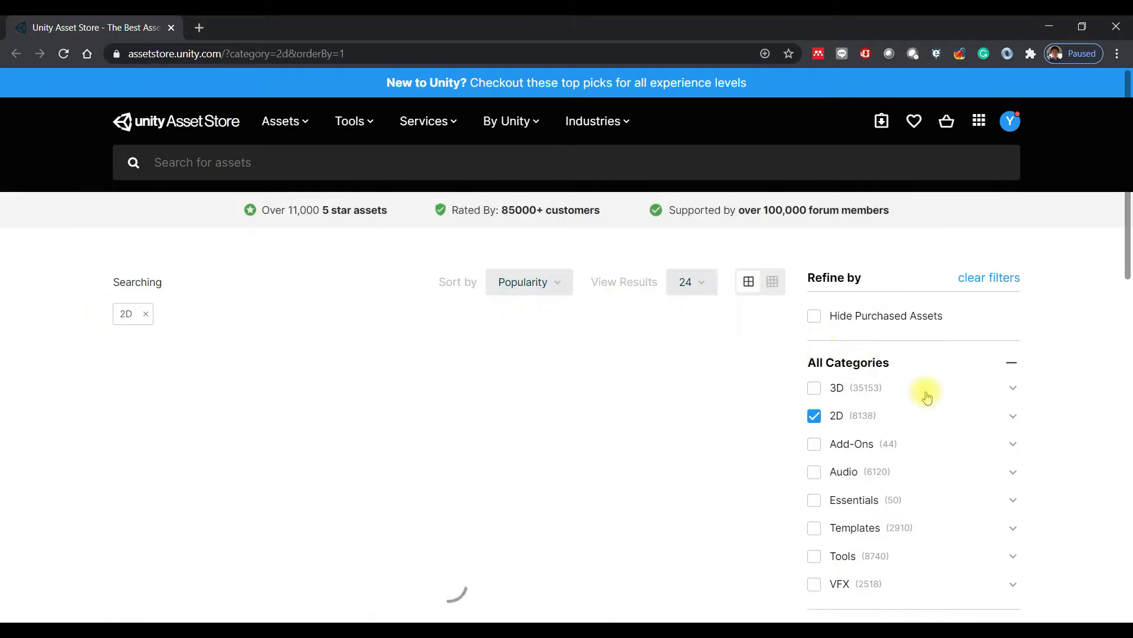
click(1009, 418)
scroll(1006, 419, down, 1)
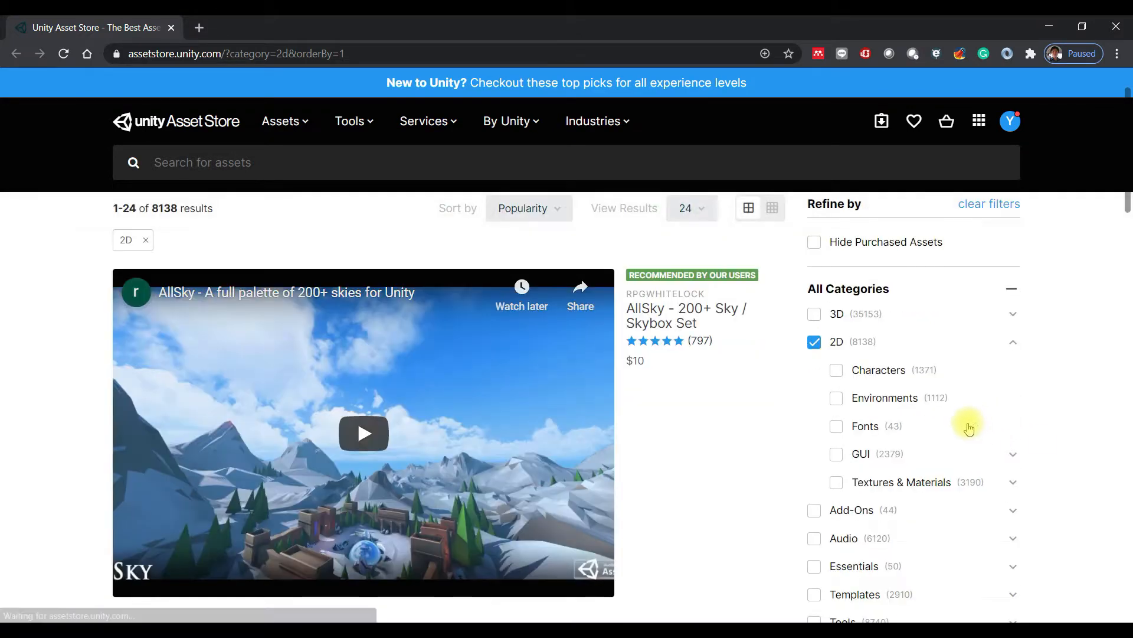
click(837, 483)
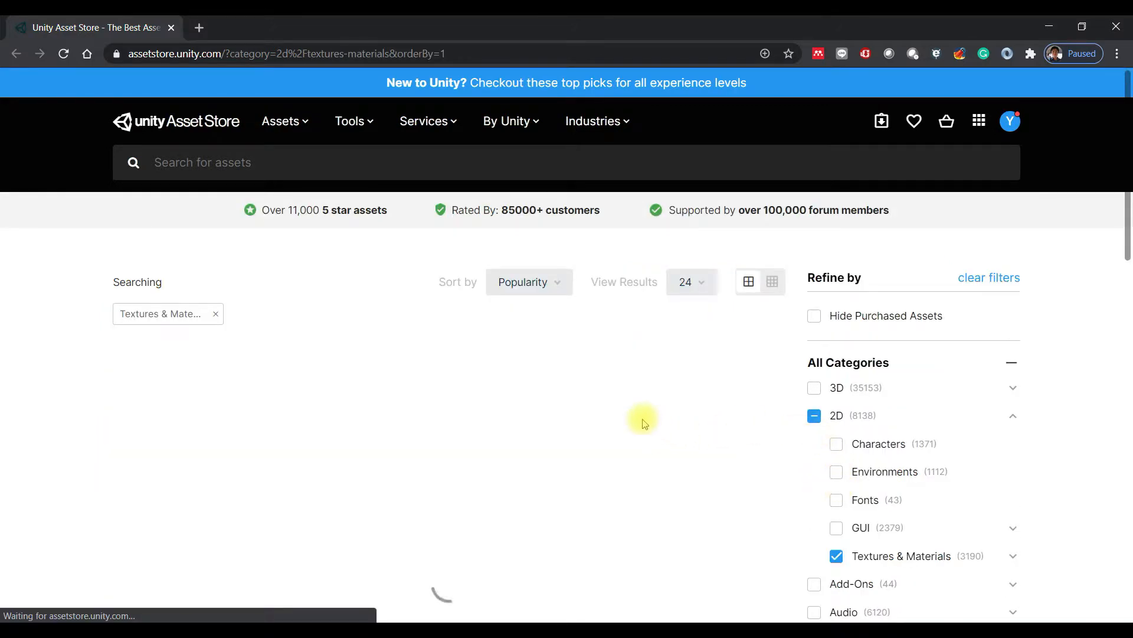
Expand the Textures & Materials subcategories and narrow the asset results to Sky
scroll(644, 424, down, 2)
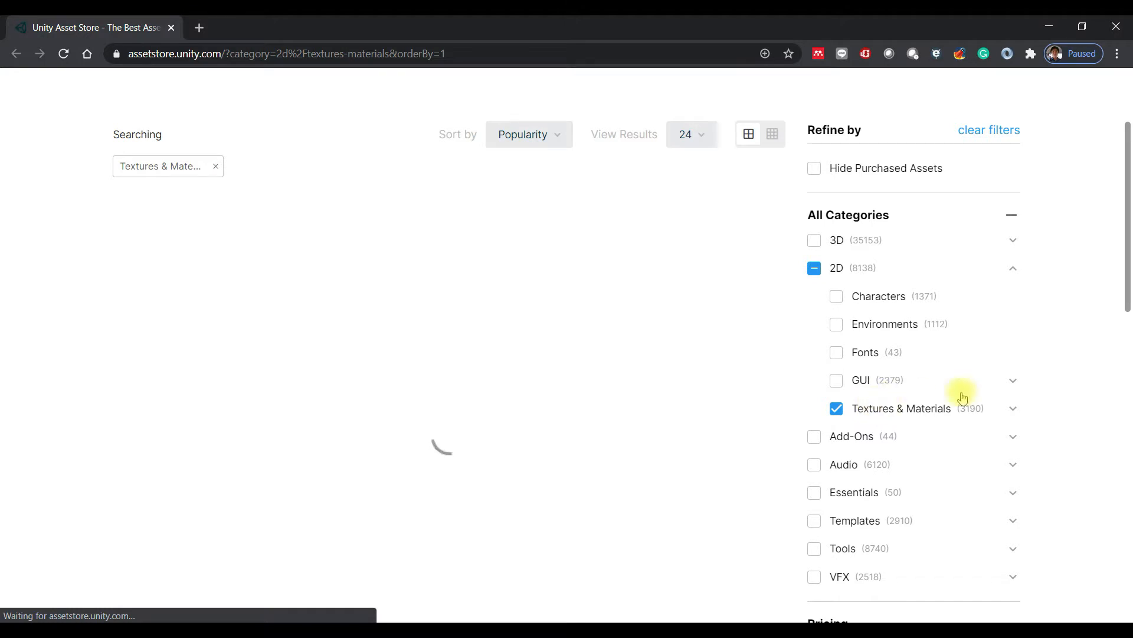
click(1013, 407)
scroll(964, 431, down, 4)
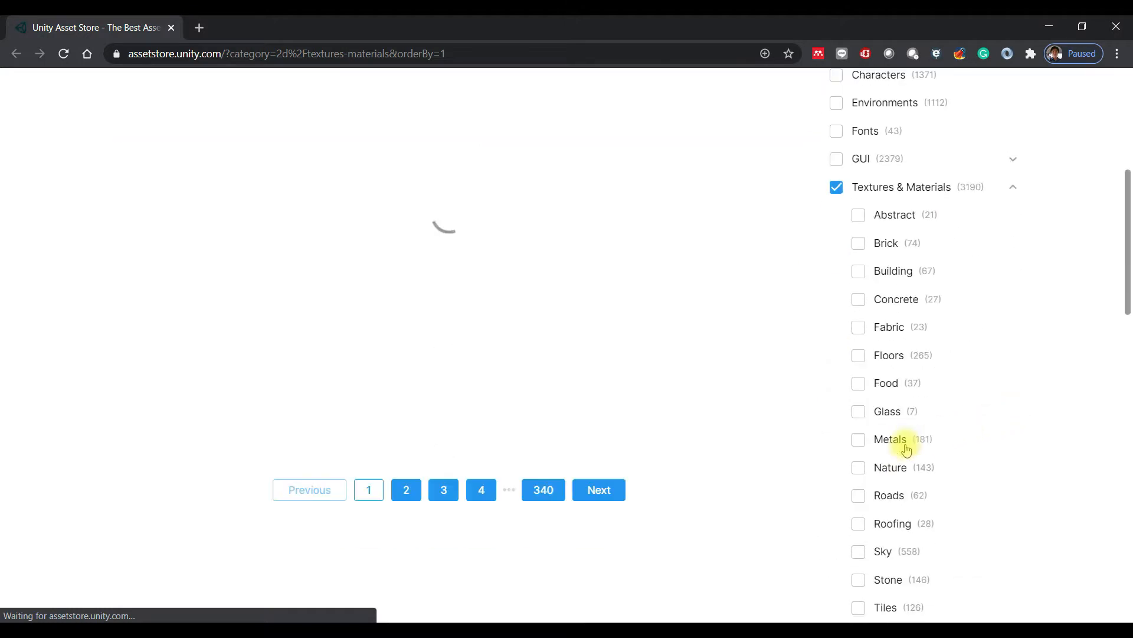
scroll(891, 422, down, 2)
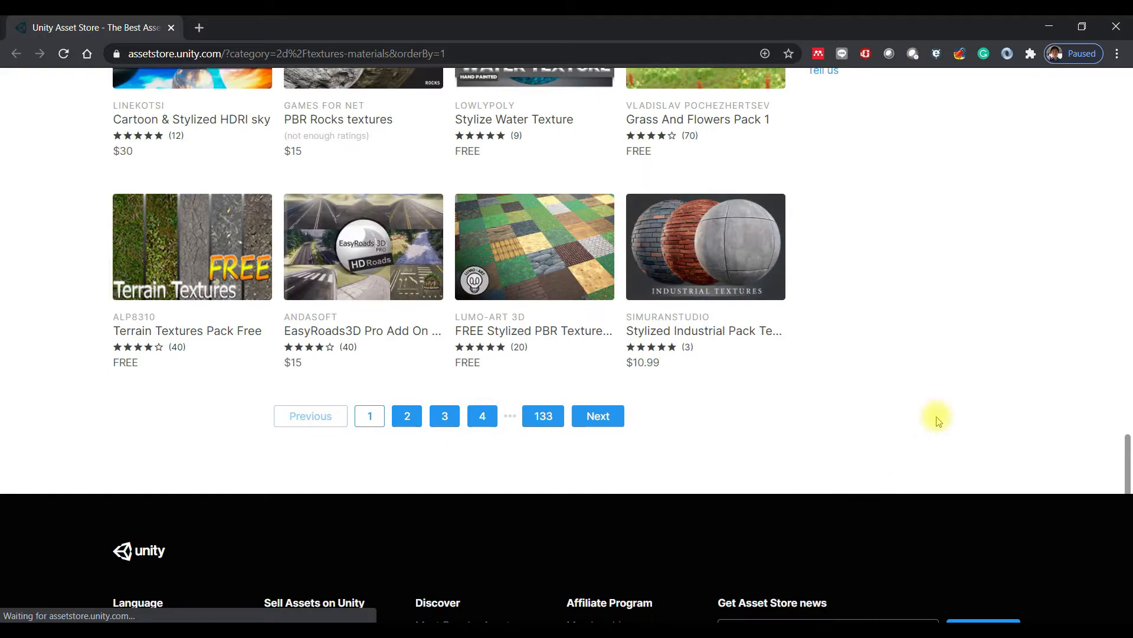
scroll(938, 421, up, 15)
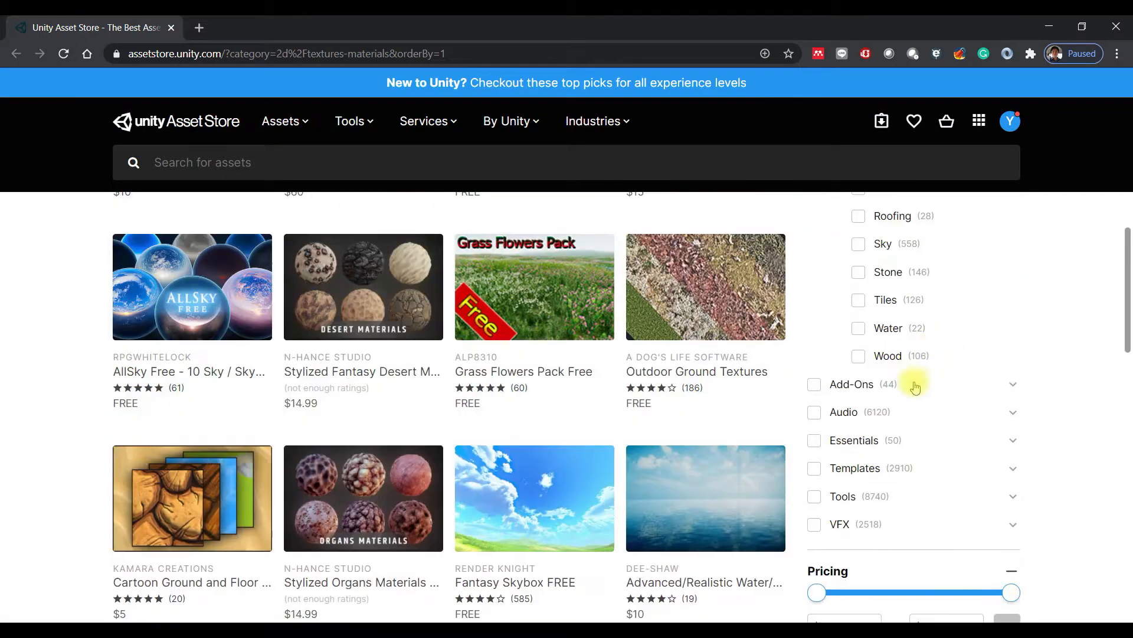
scroll(912, 372, up, 2)
click(885, 390)
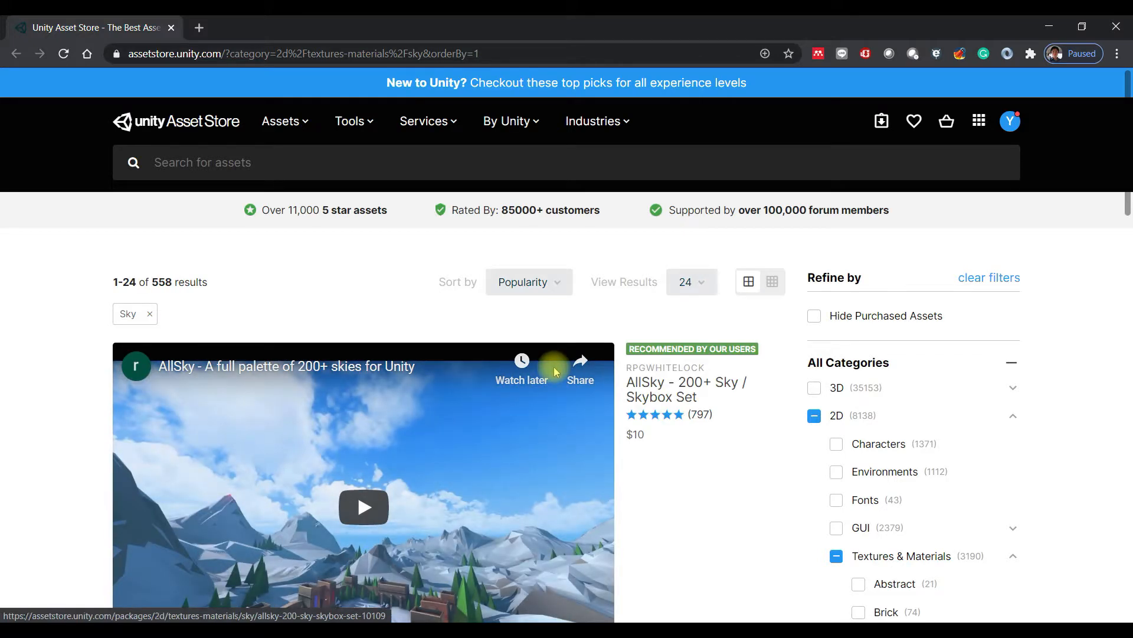
Limit the sky asset results to free assets
scroll(1010, 330, down, 10)
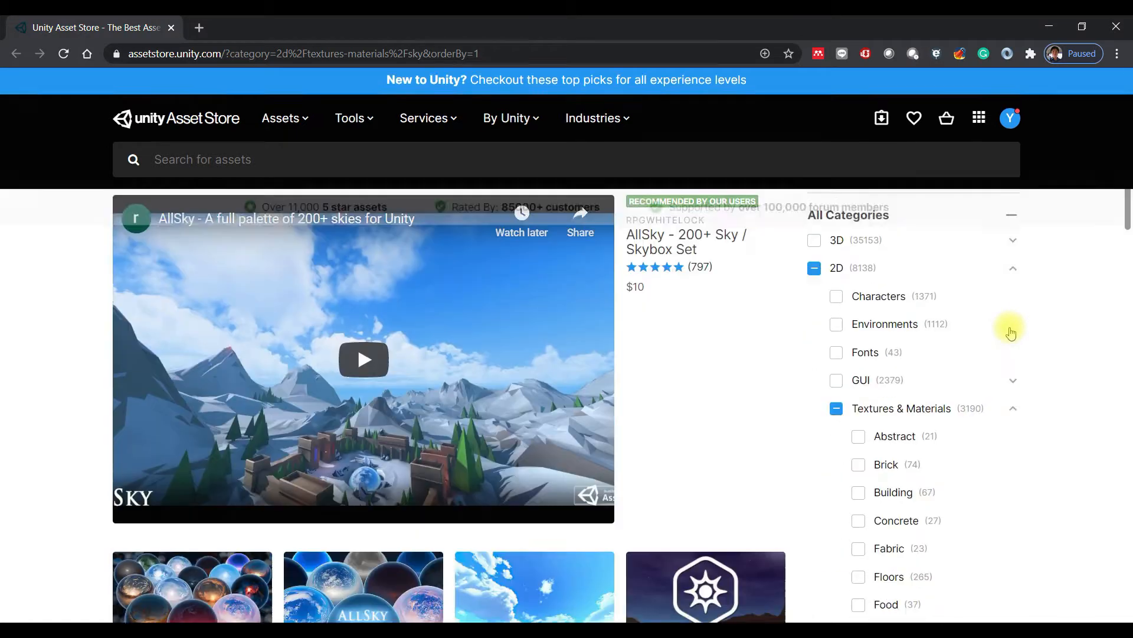
scroll(1011, 332, down, 3)
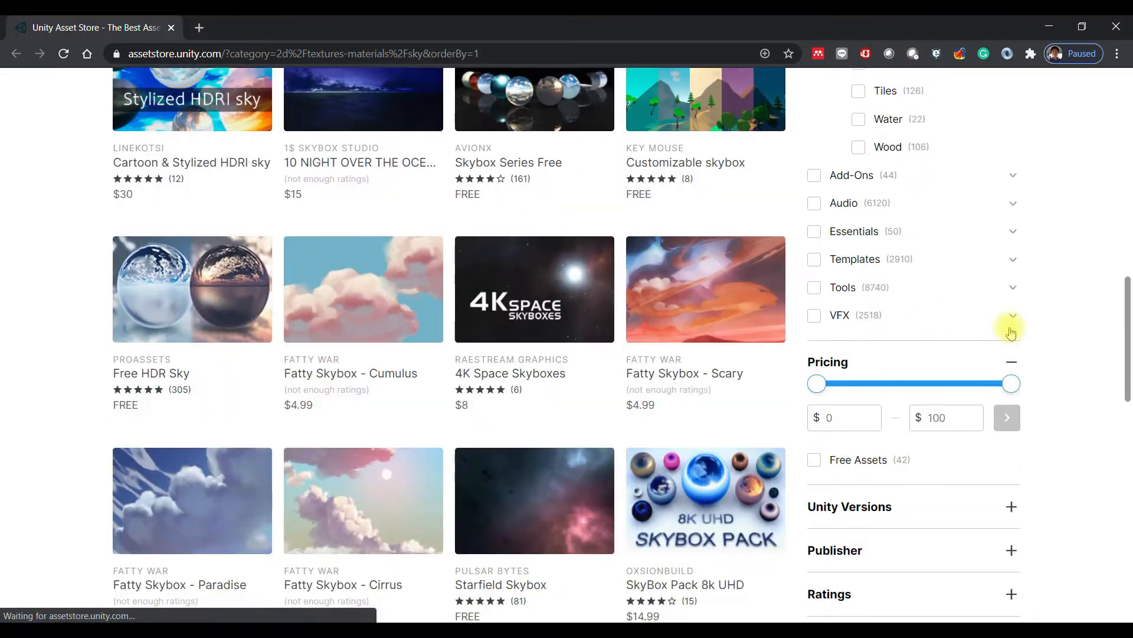
click(815, 461)
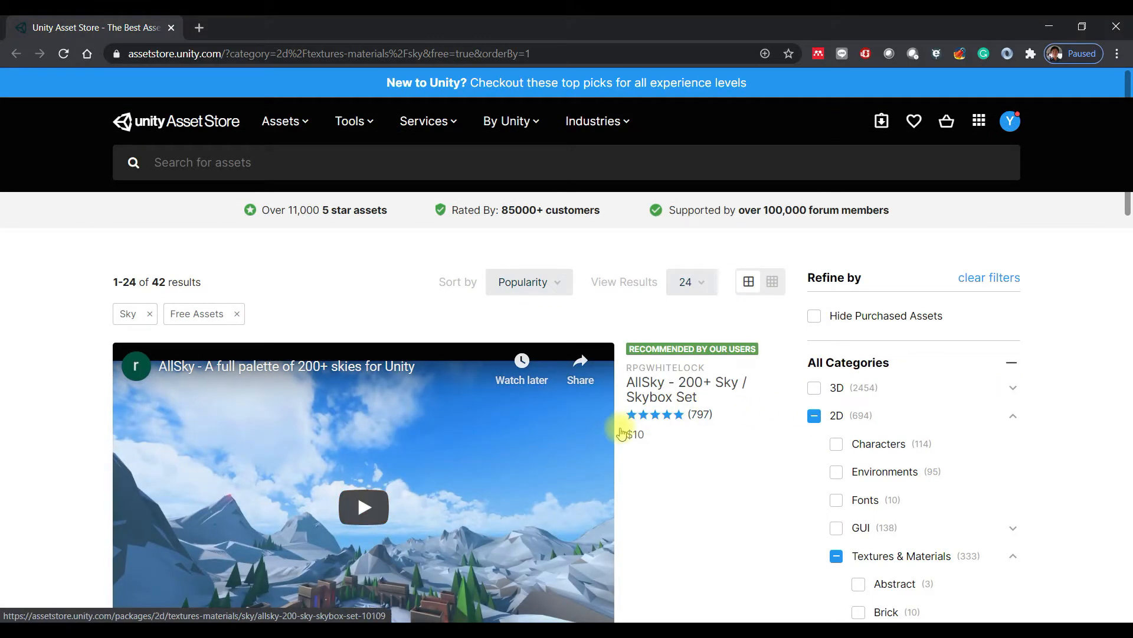
Open the store page of AllSky Free - 10 Sky / Skybox Set and look through its details
scroll(692, 417, down, 7)
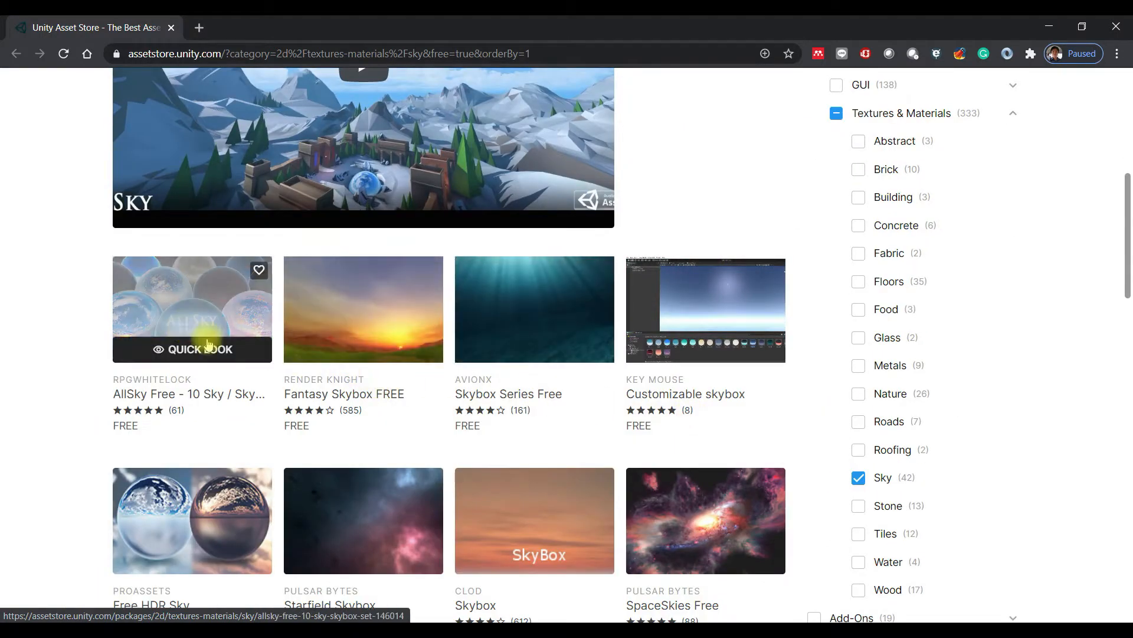
click(198, 309)
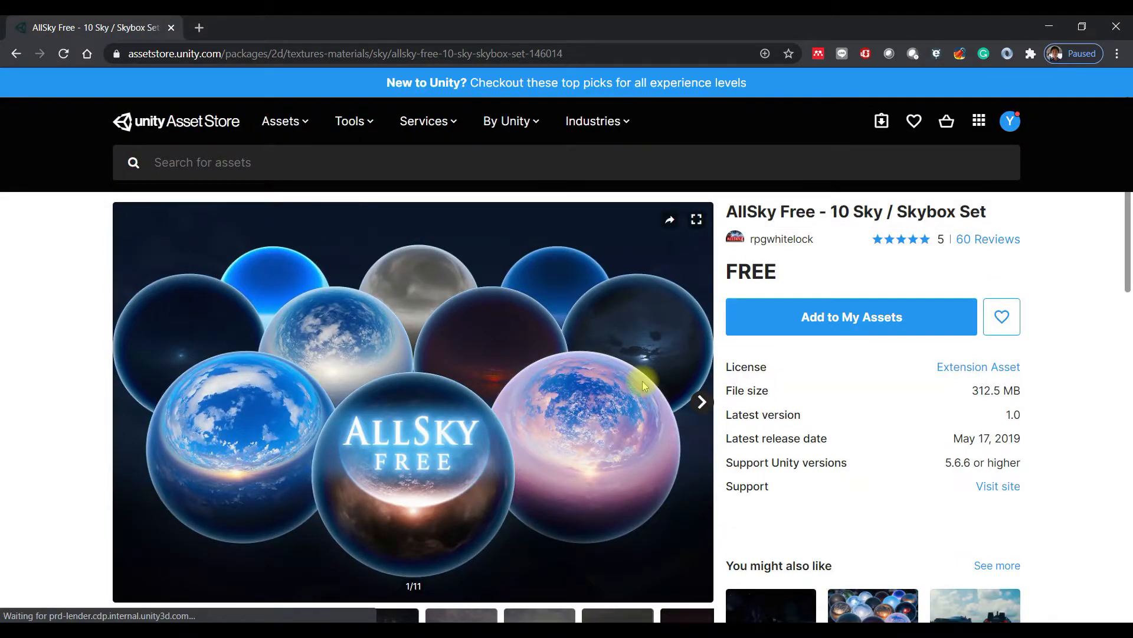
scroll(638, 396, down, 3)
scroll(638, 396, up, 3)
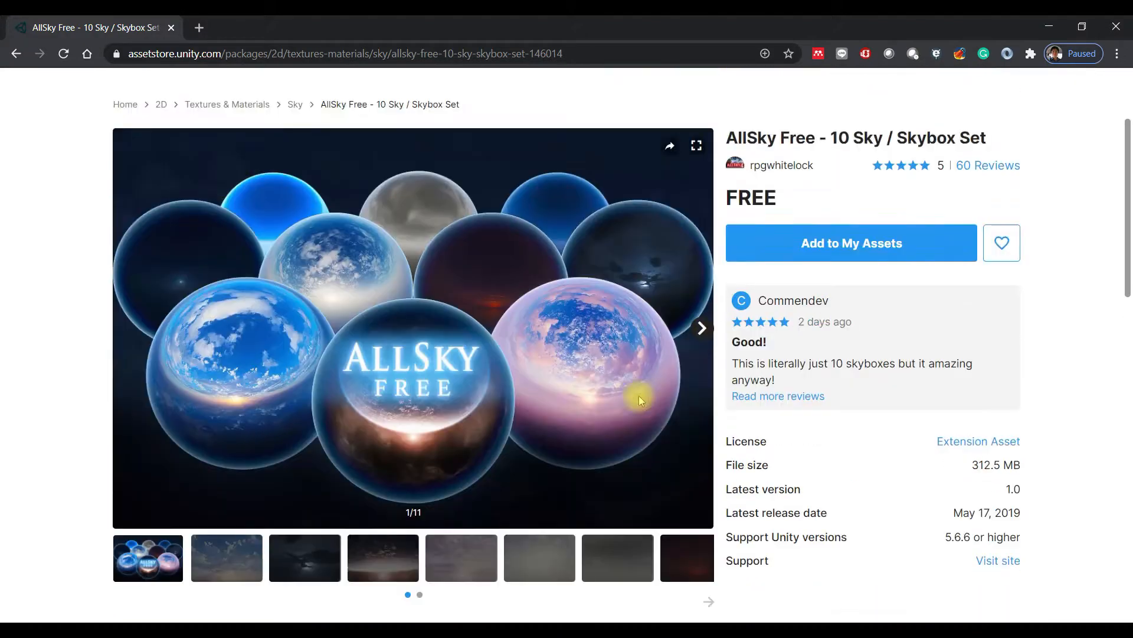
scroll(881, 412, down, 6)
scroll(868, 374, up, 6)
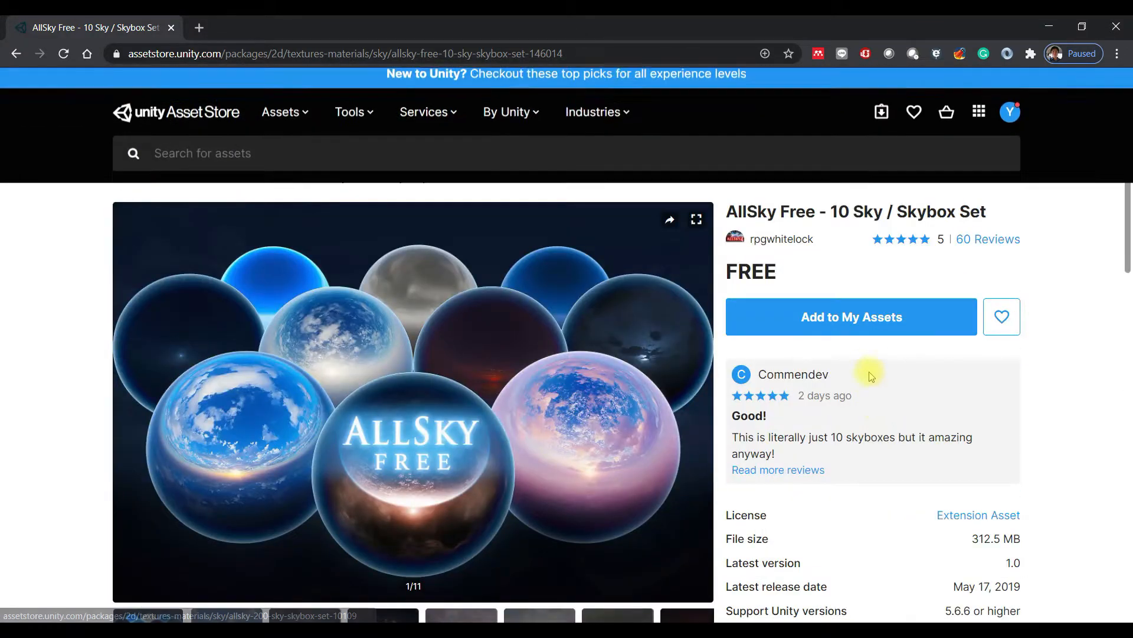
Add AllSky Free - 10 Sky / Skybox Set to My Assets and open it in the Unity Editor
click(872, 316)
scroll(587, 388, down, 5)
scroll(585, 394, up, 5)
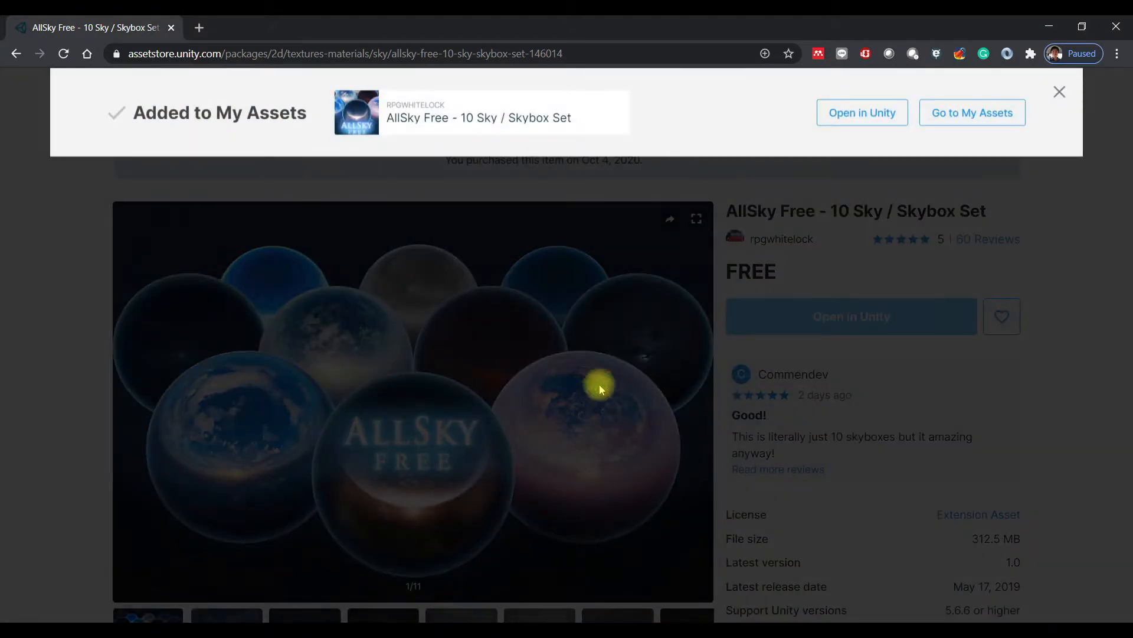
click(855, 116)
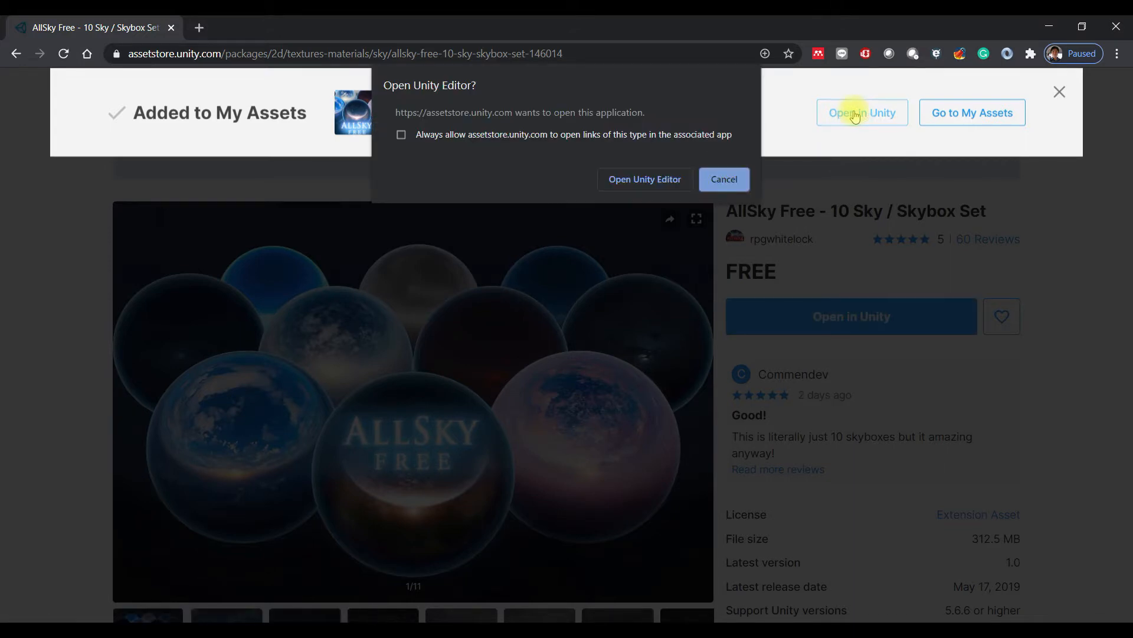
click(666, 179)
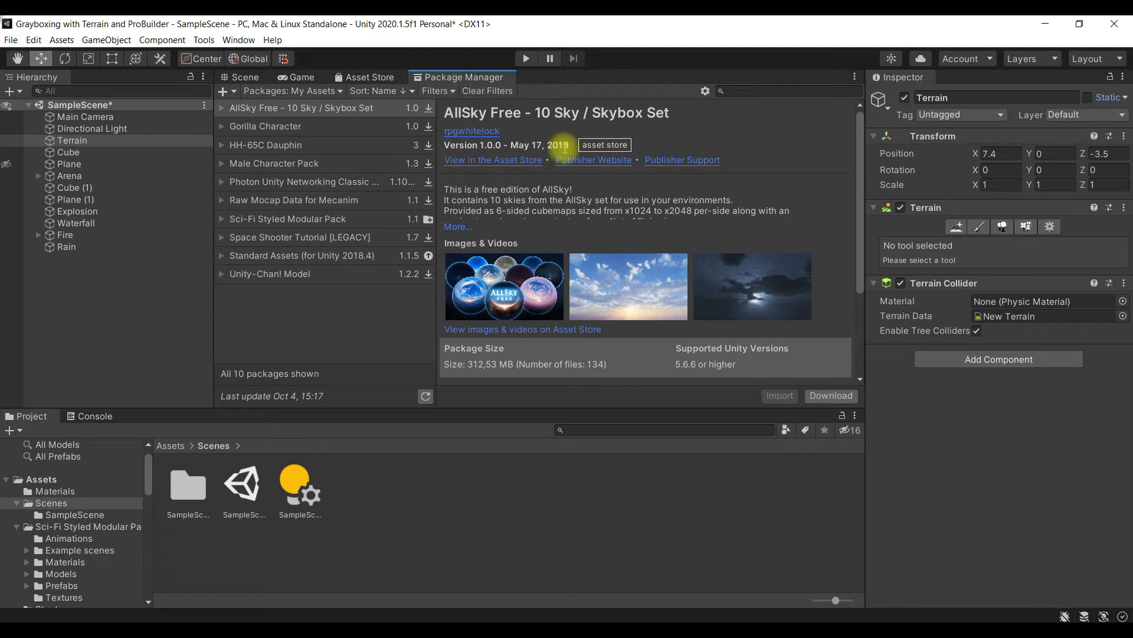
Download AllSky Free - 10 Sky / Skybox Set and import all of its files into the project's Assets
click(831, 395)
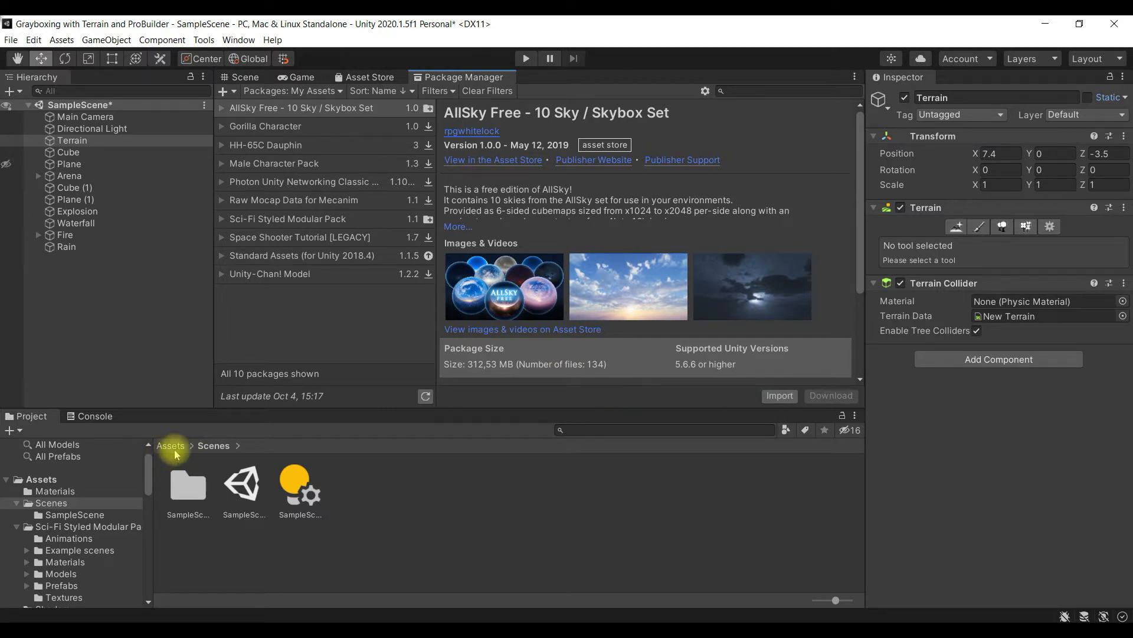
click(174, 447)
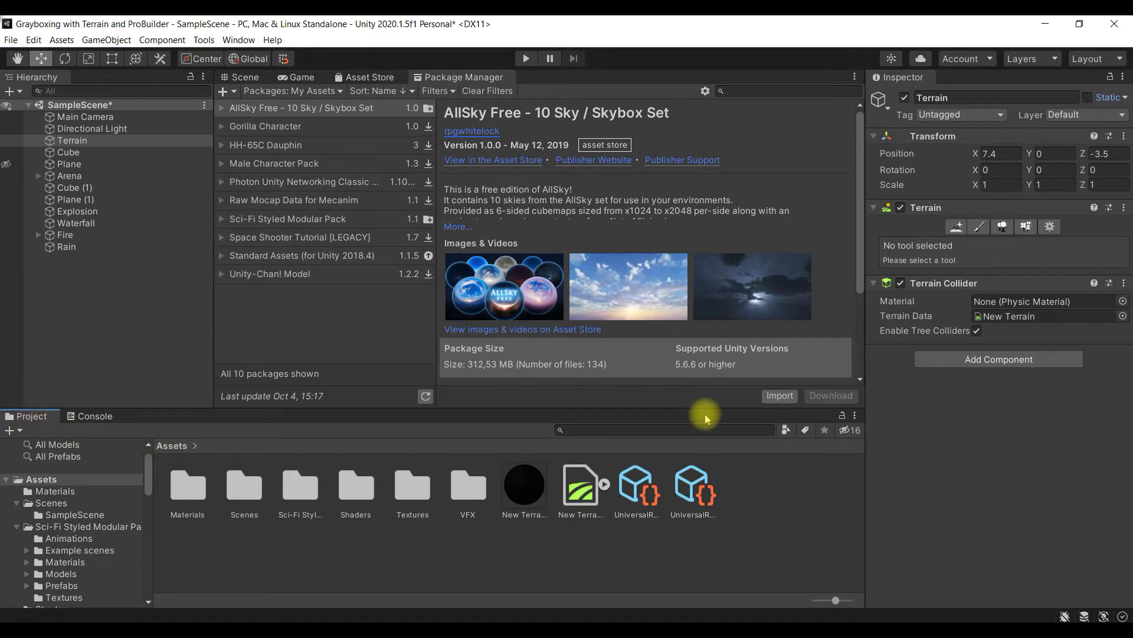
click(778, 399)
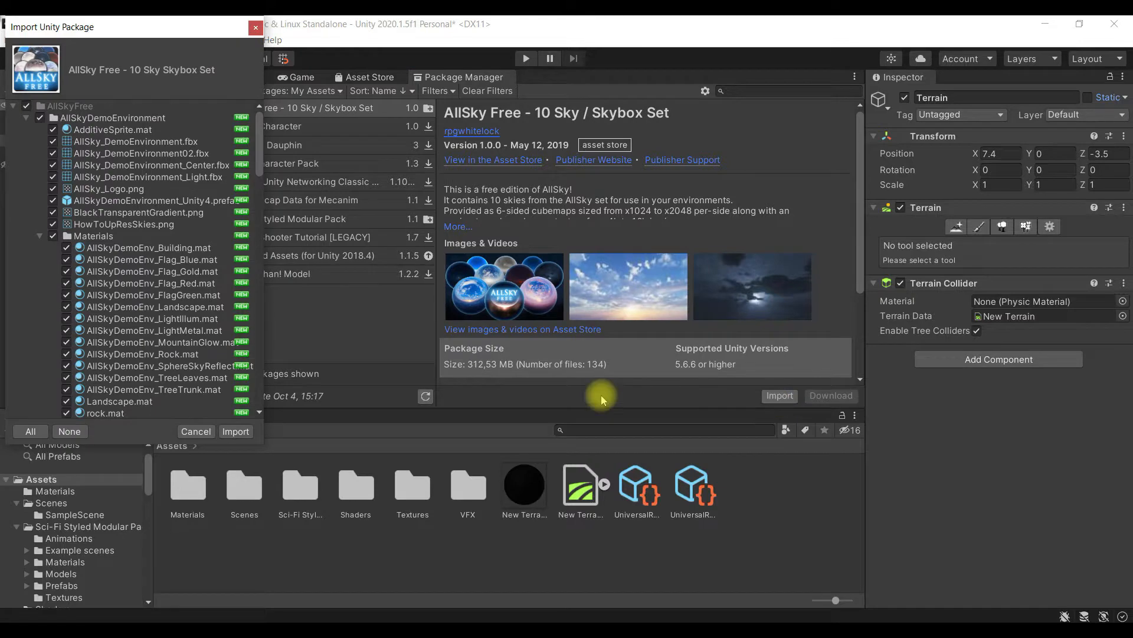
scroll(225, 226, down, 10)
scroll(225, 227, down, 15)
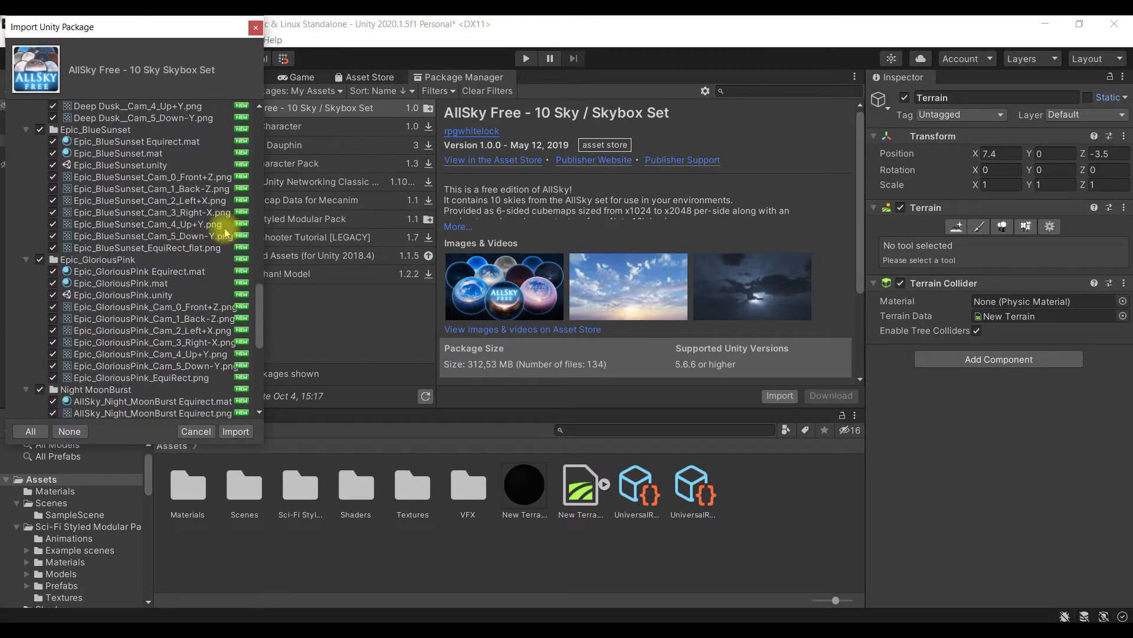
click(237, 431)
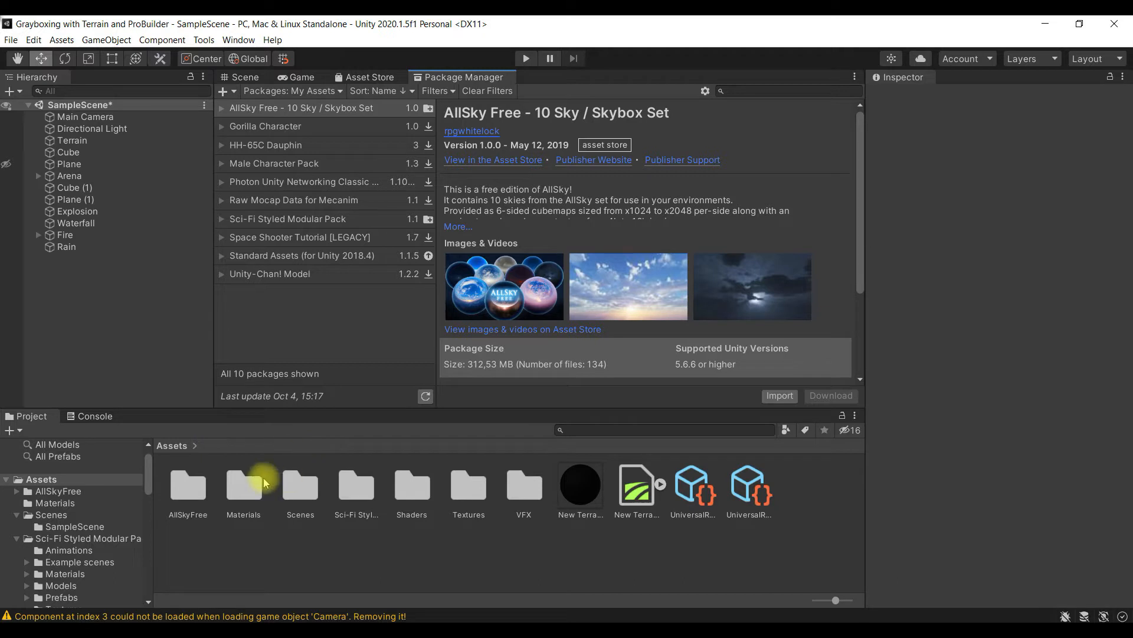
Create a new material named Sky in the project's Materials folder
click(192, 494)
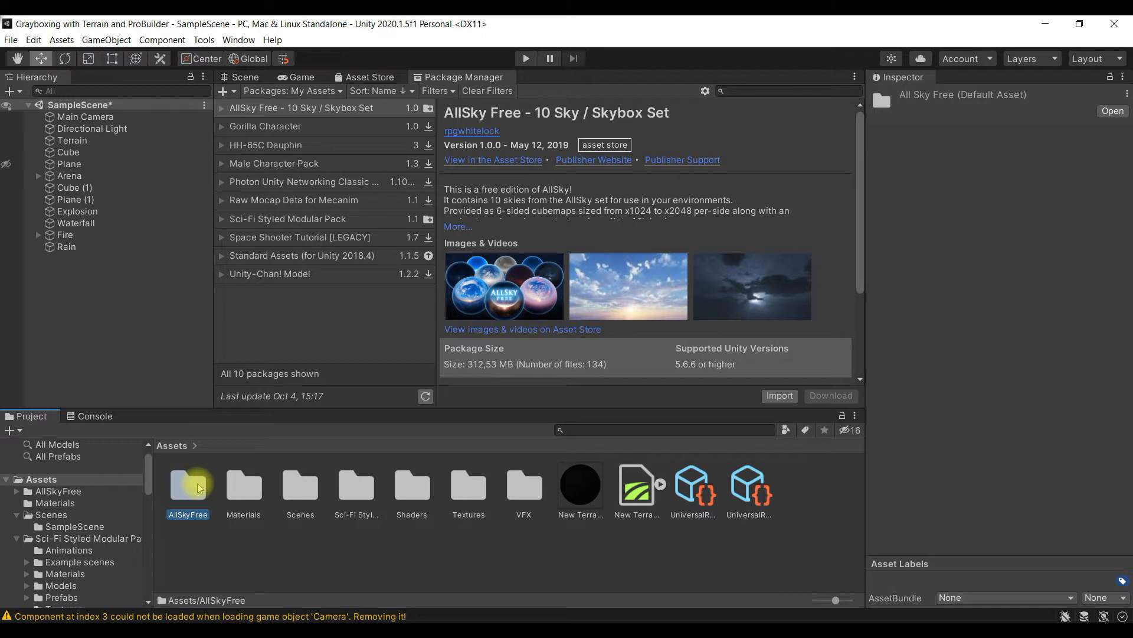
double_click(239, 490)
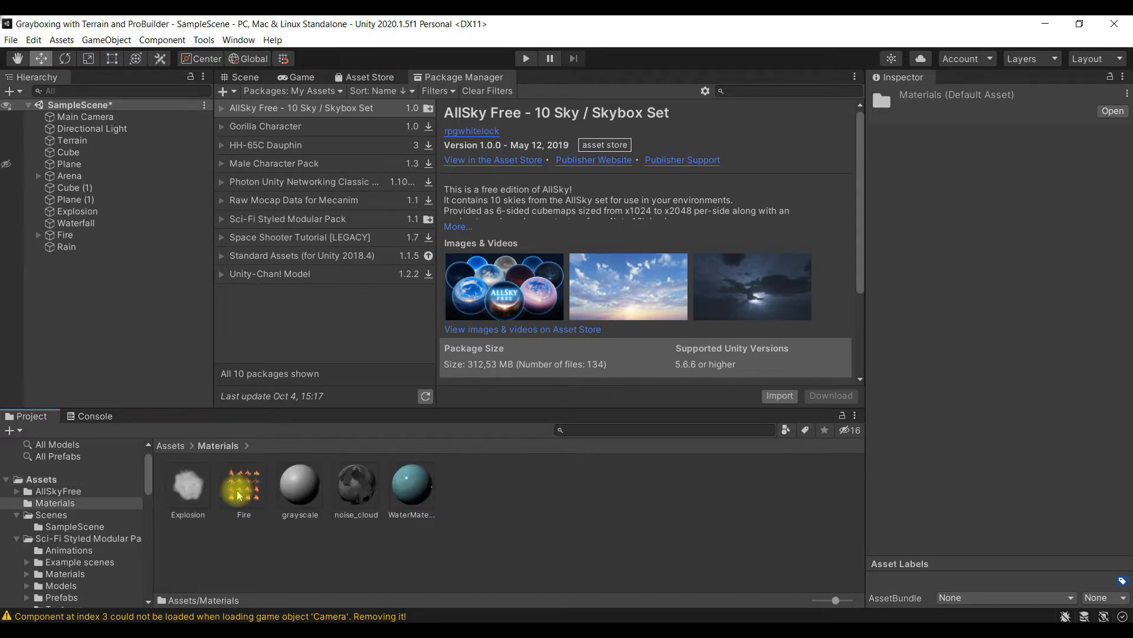
right_click(327, 547)
mouse_move(497, 219)
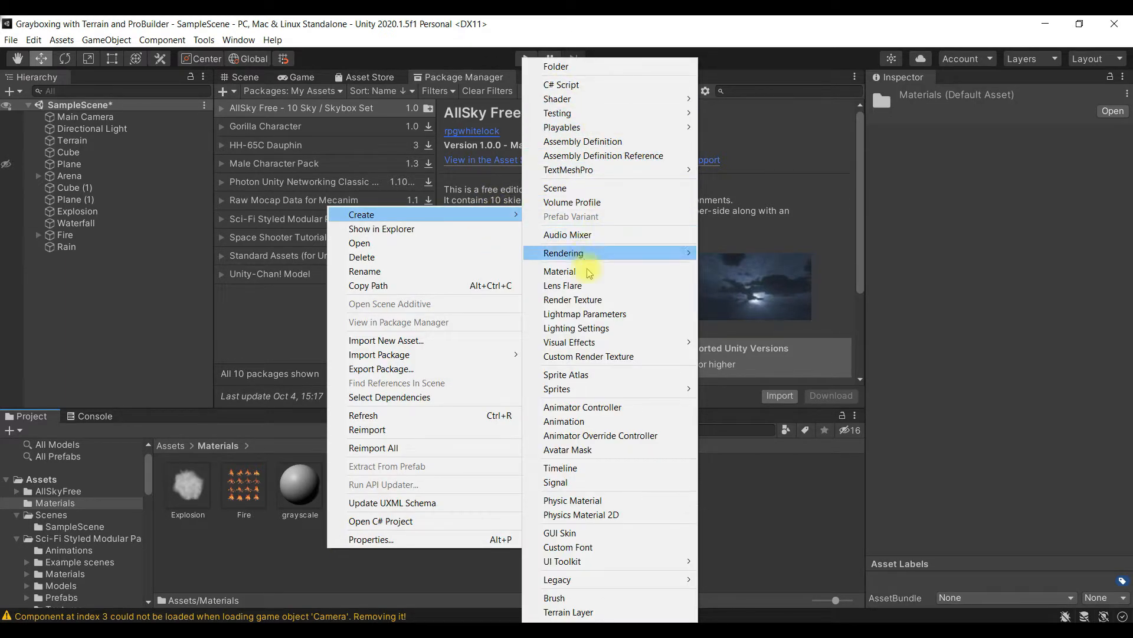
click(565, 271)
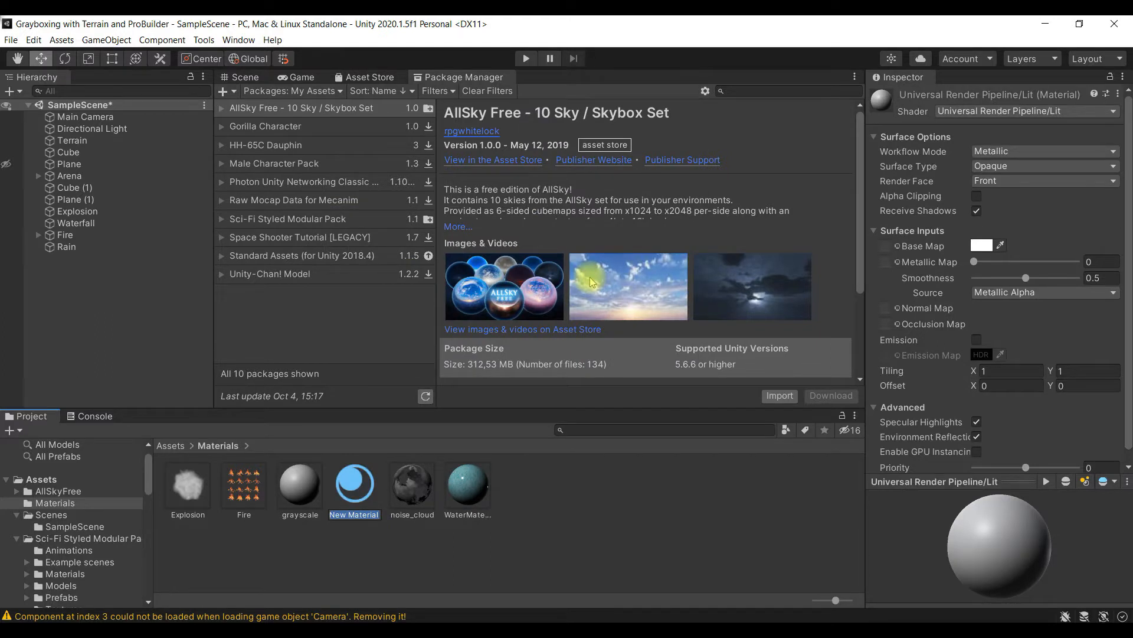
text(Sky)
key(Return)
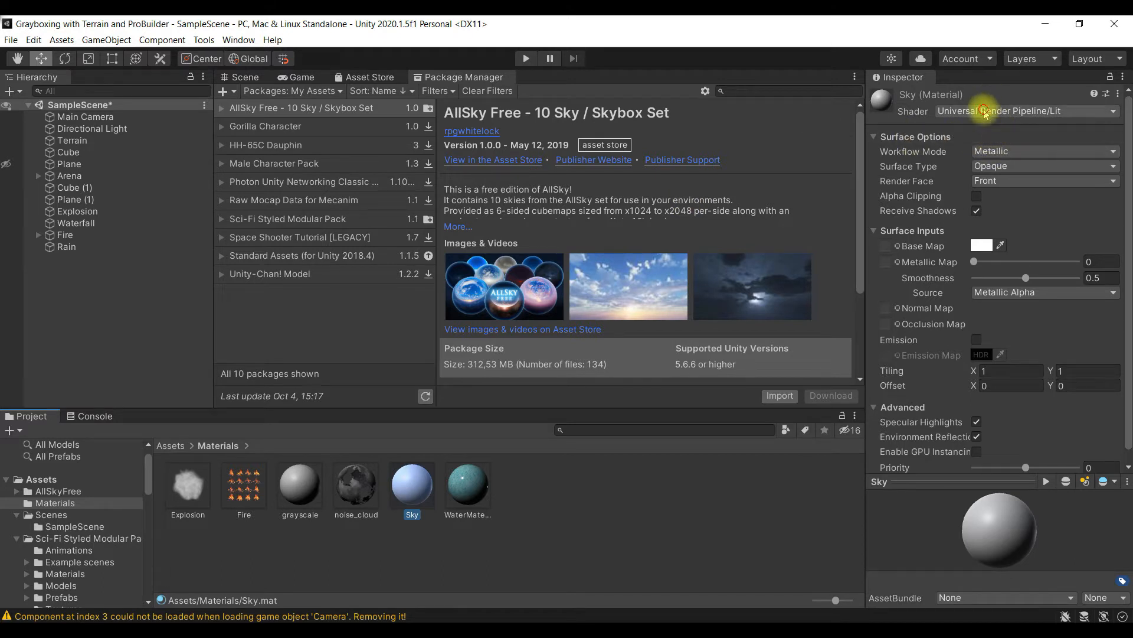
Set the Sky material's shader to Skybox/6 Sided and look over its six texture slots
click(984, 112)
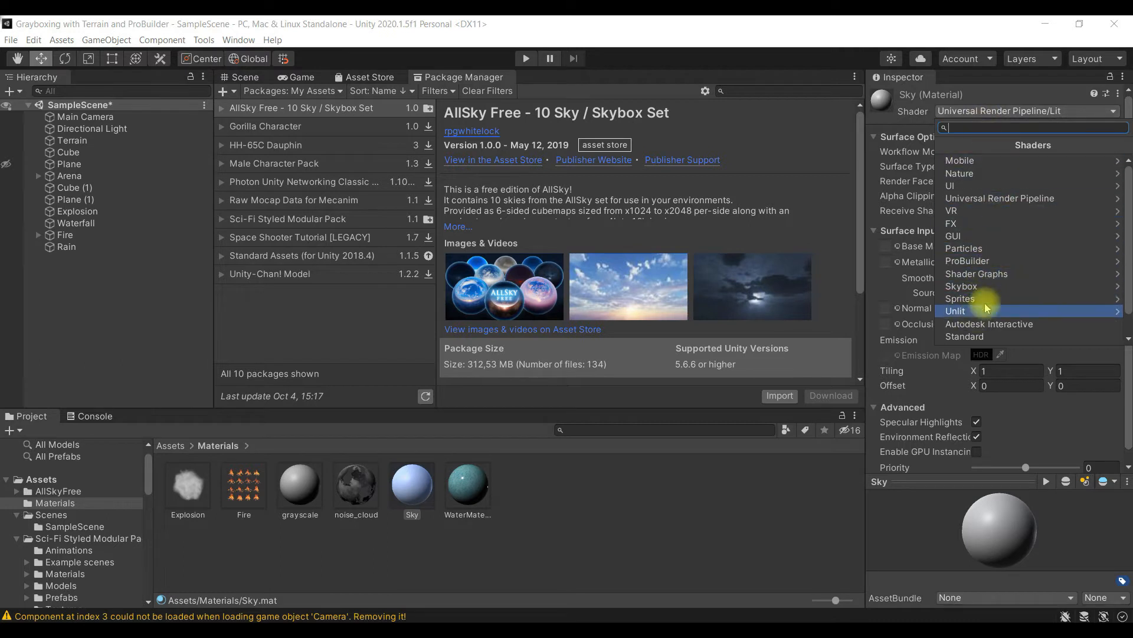
click(1003, 285)
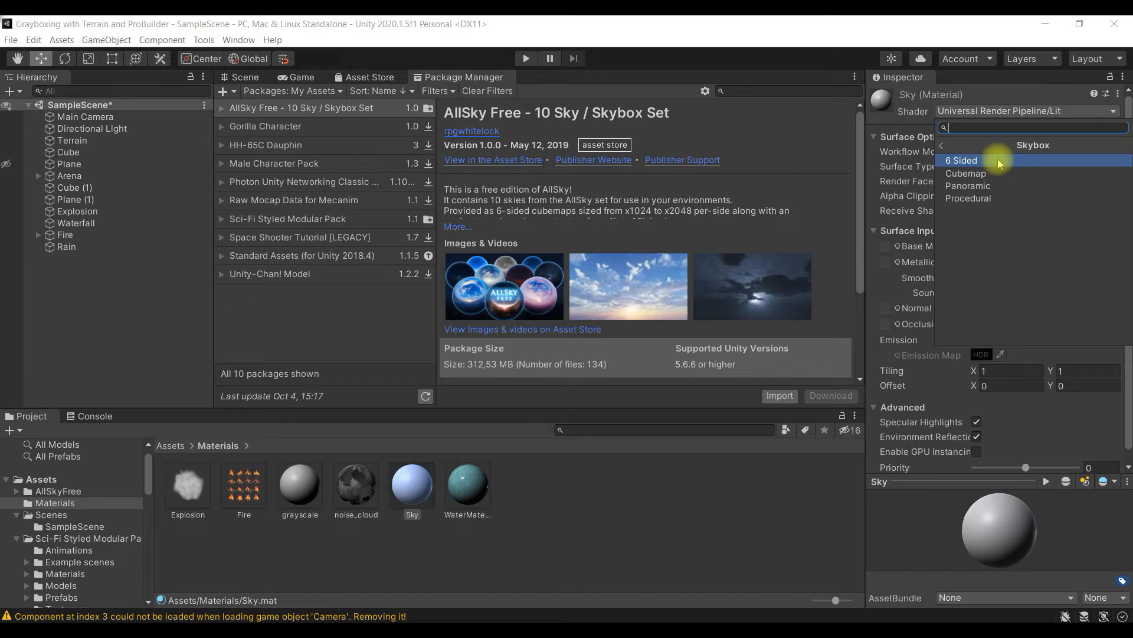
click(998, 160)
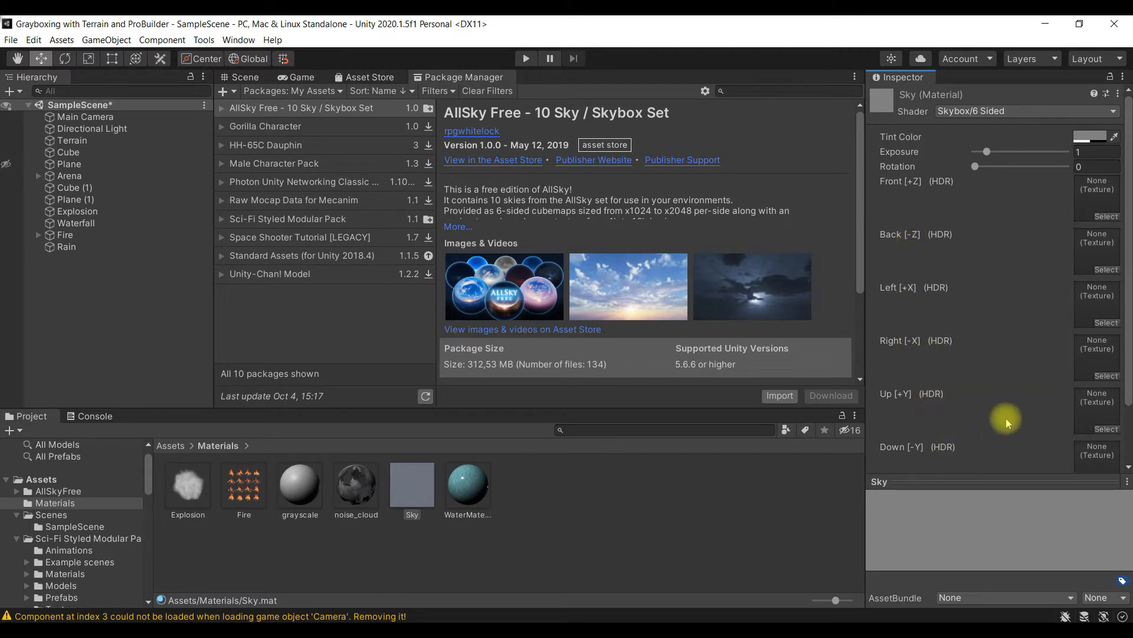
scroll(1006, 419, down, 3)
scroll(1006, 416, up, 3)
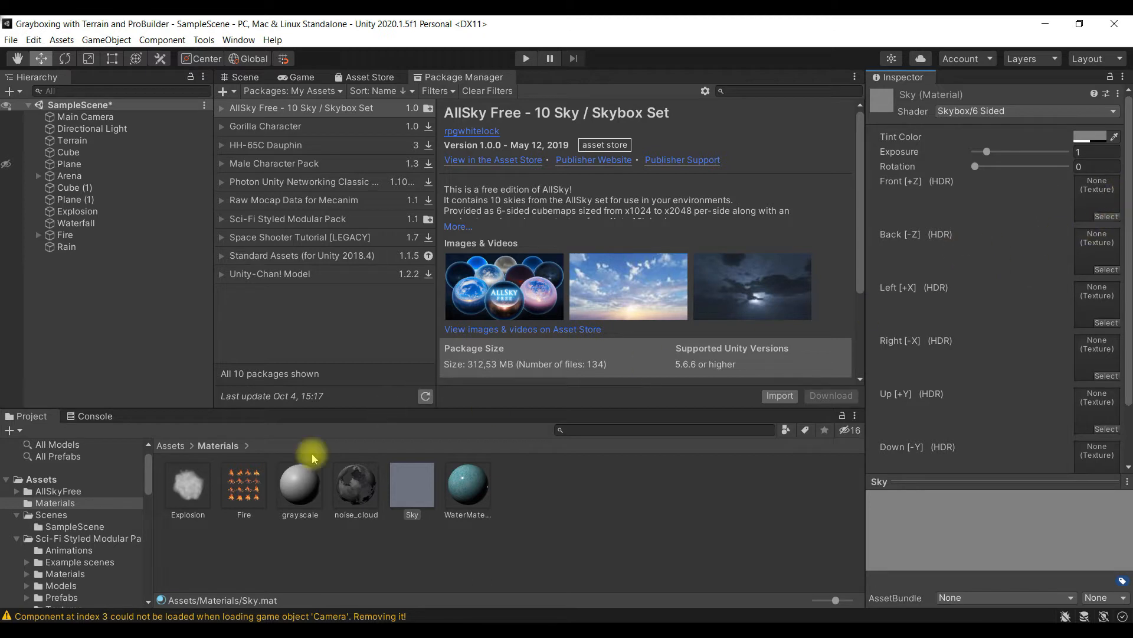
Open the Overcast Low folder inside AllSkyFree and examine its AllSky_Overcast4_Low Equirect material
click(171, 446)
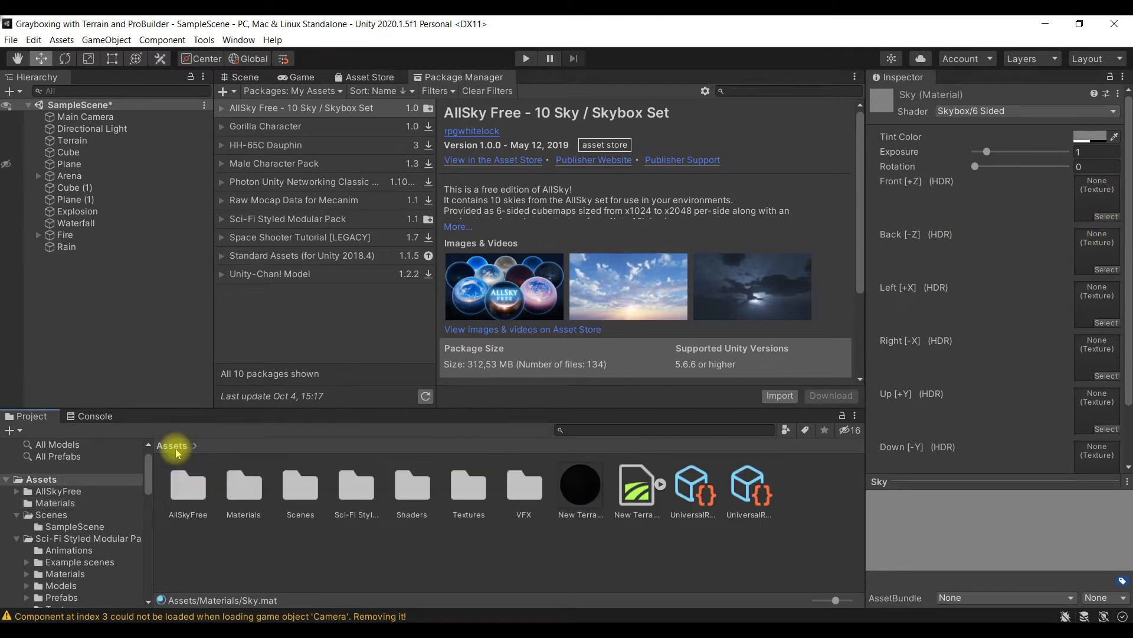
double_click(190, 493)
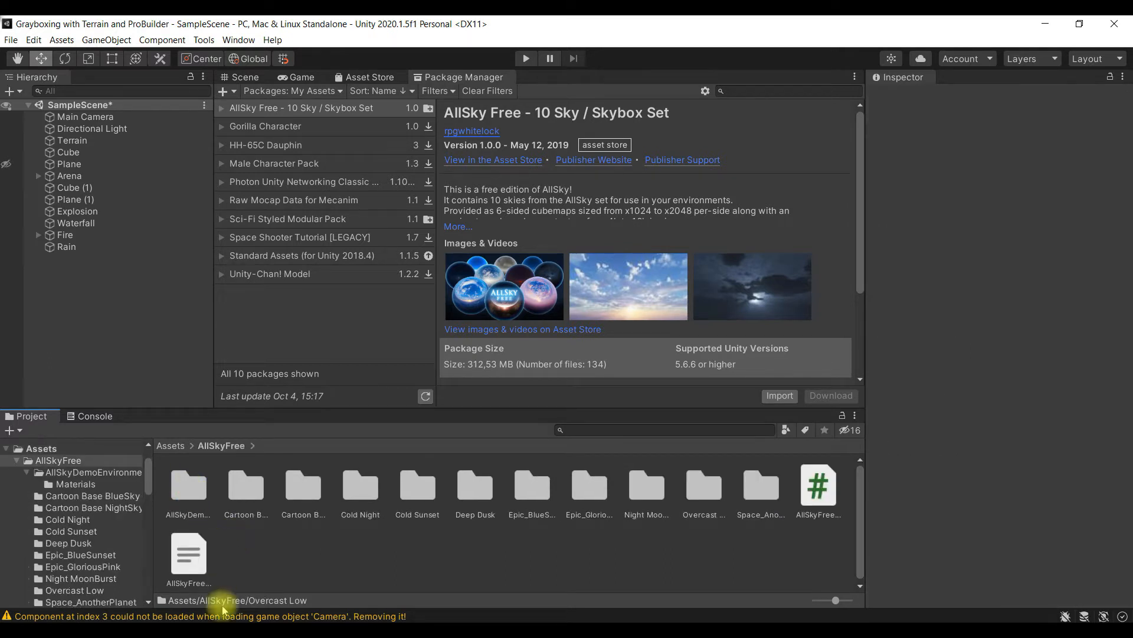
double_click(702, 488)
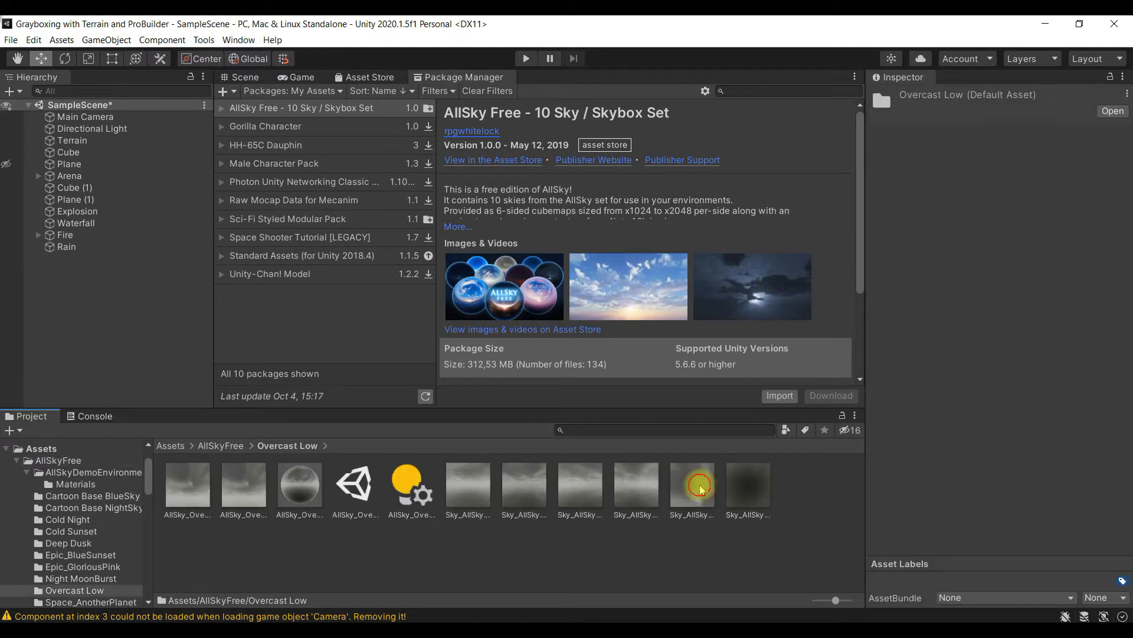
click(186, 492)
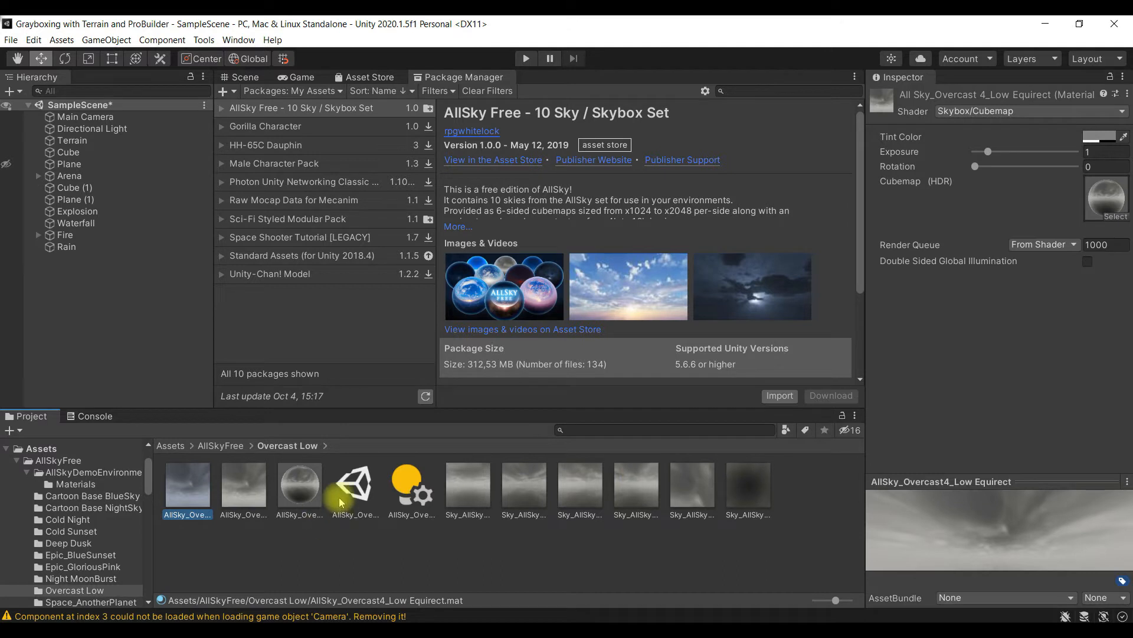
click(353, 543)
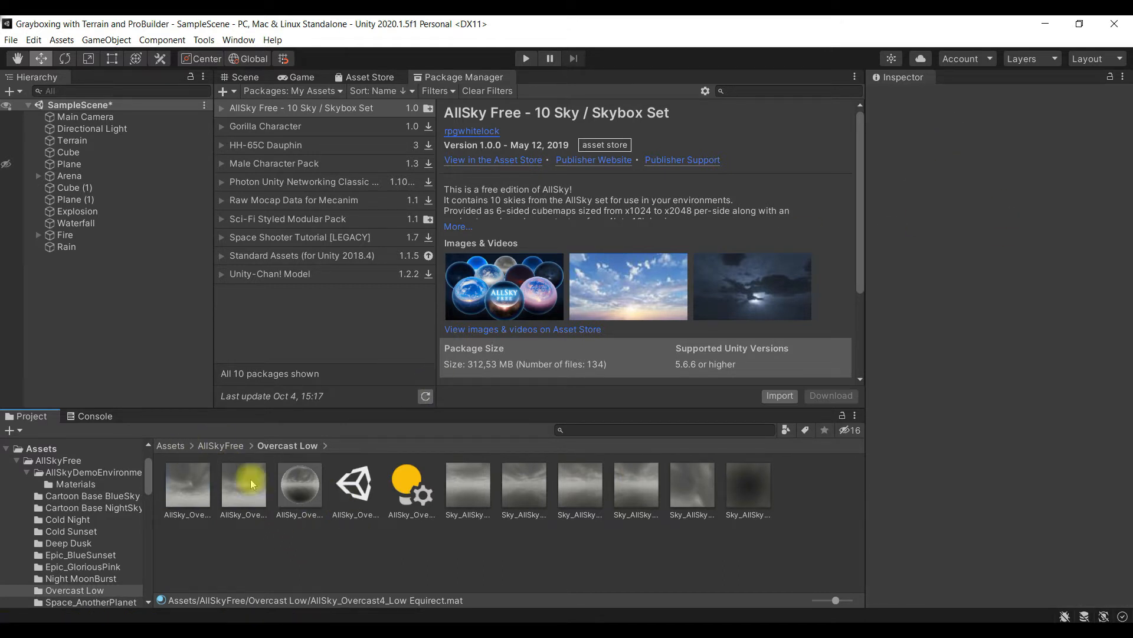
Select the Sky material in the project's Materials folder and filter the texture choices for its Front [+Z] face by "low"
click(171, 446)
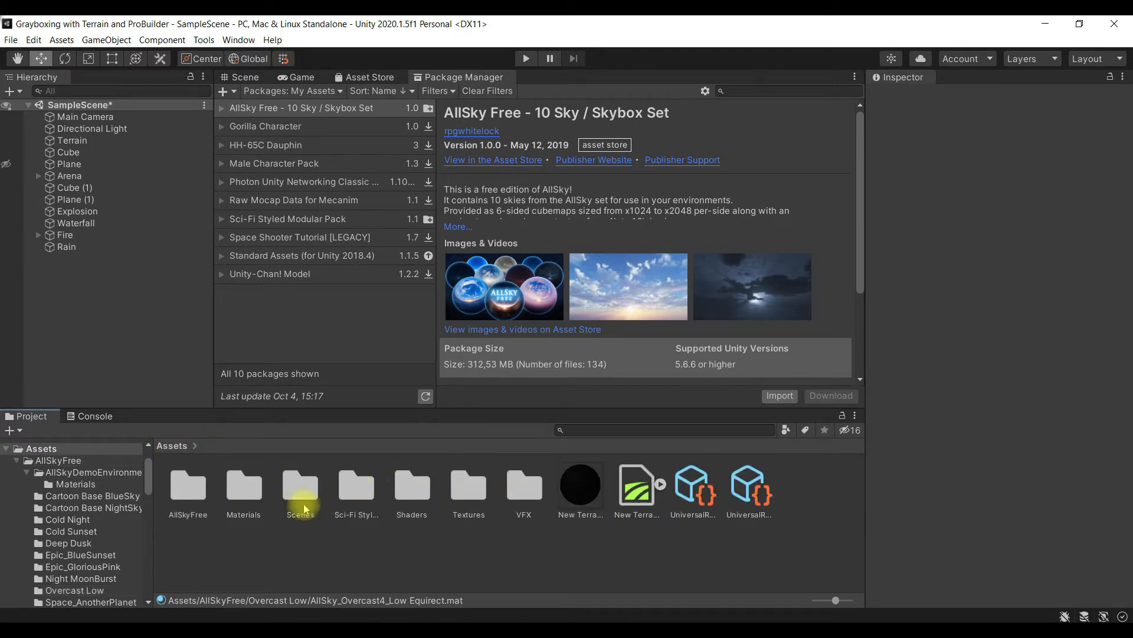
double_click(242, 489)
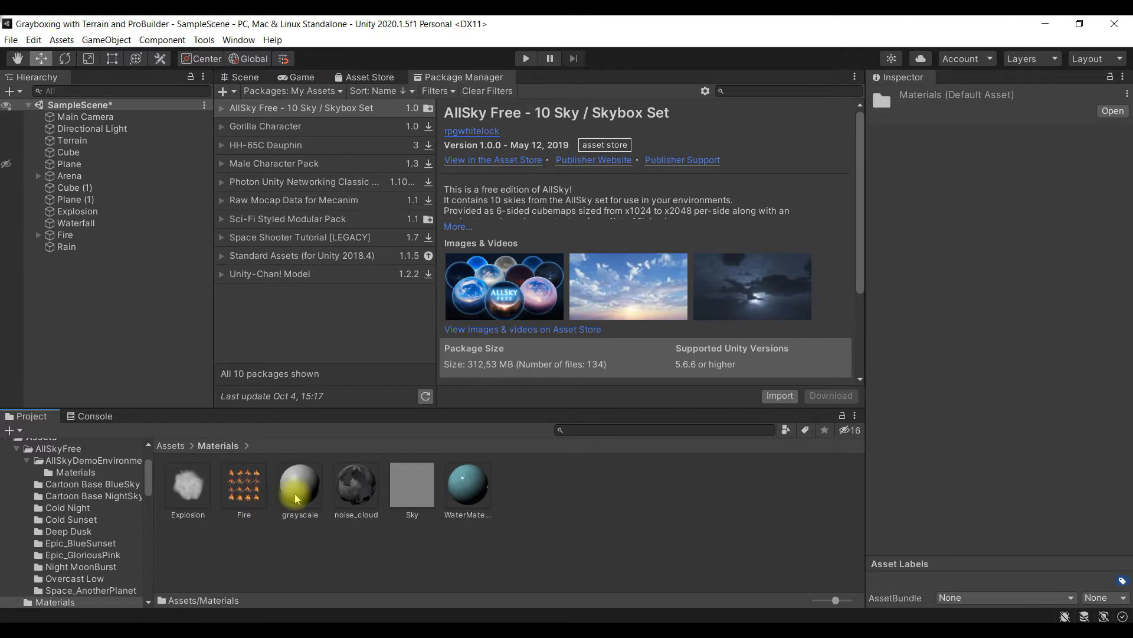
click(412, 511)
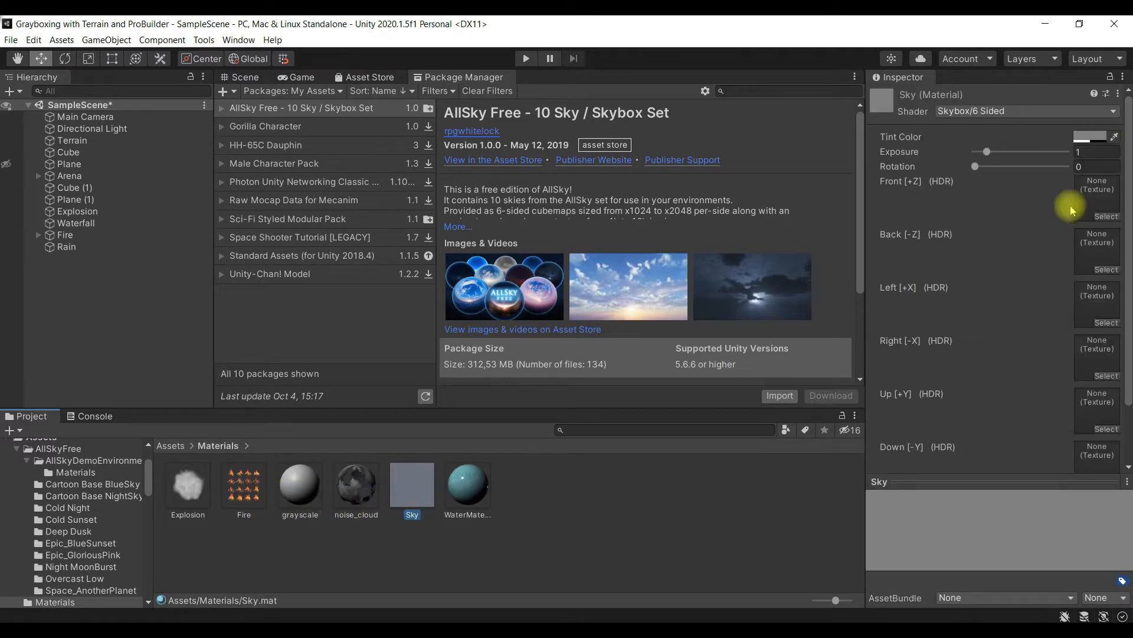
click(1108, 216)
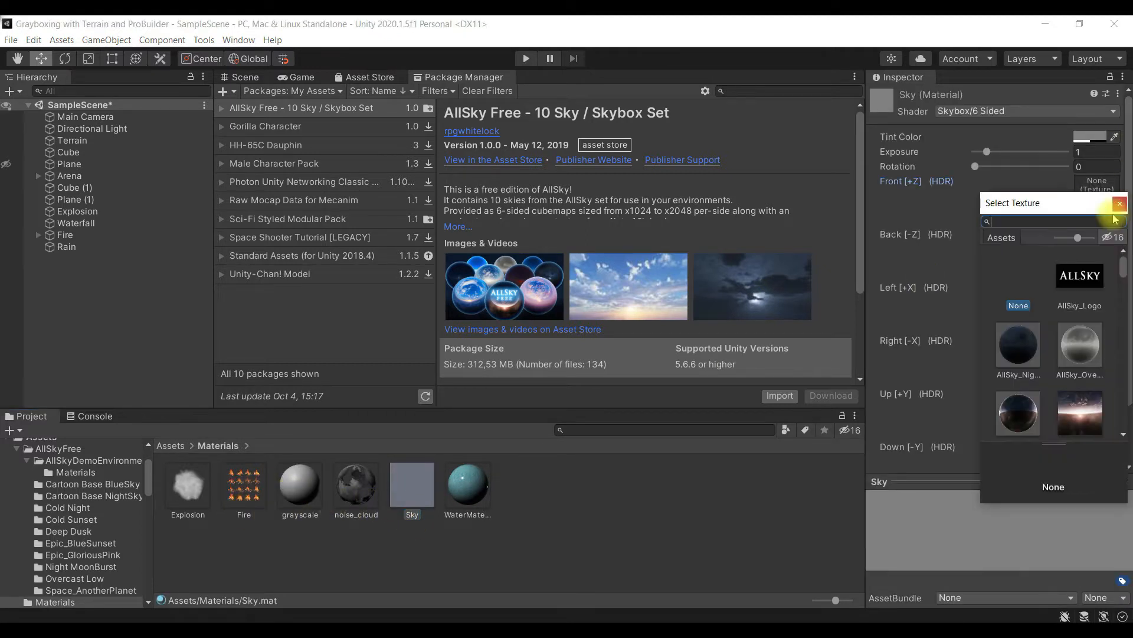
scroll(1071, 286, down, 5)
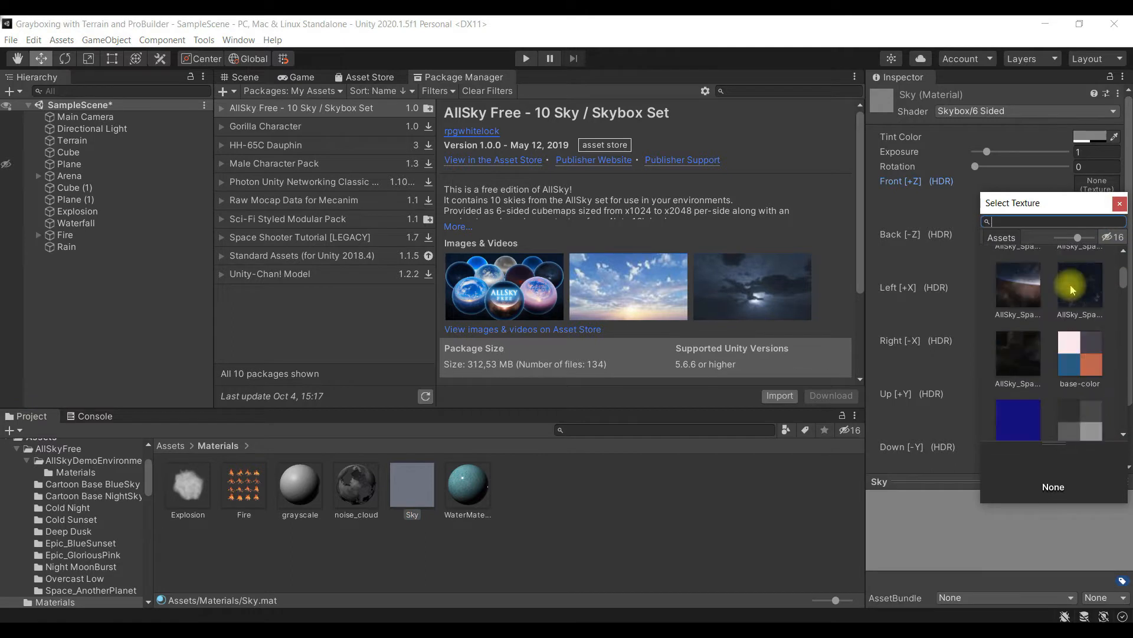
scroll(1071, 284, down, 10)
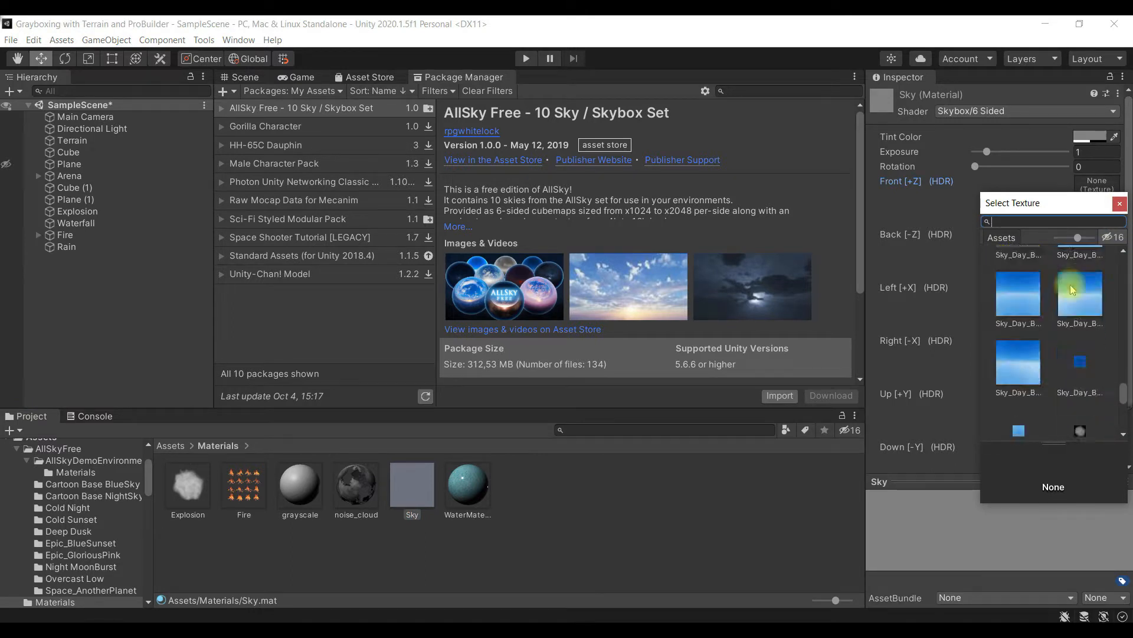
scroll(1071, 287, up, 5)
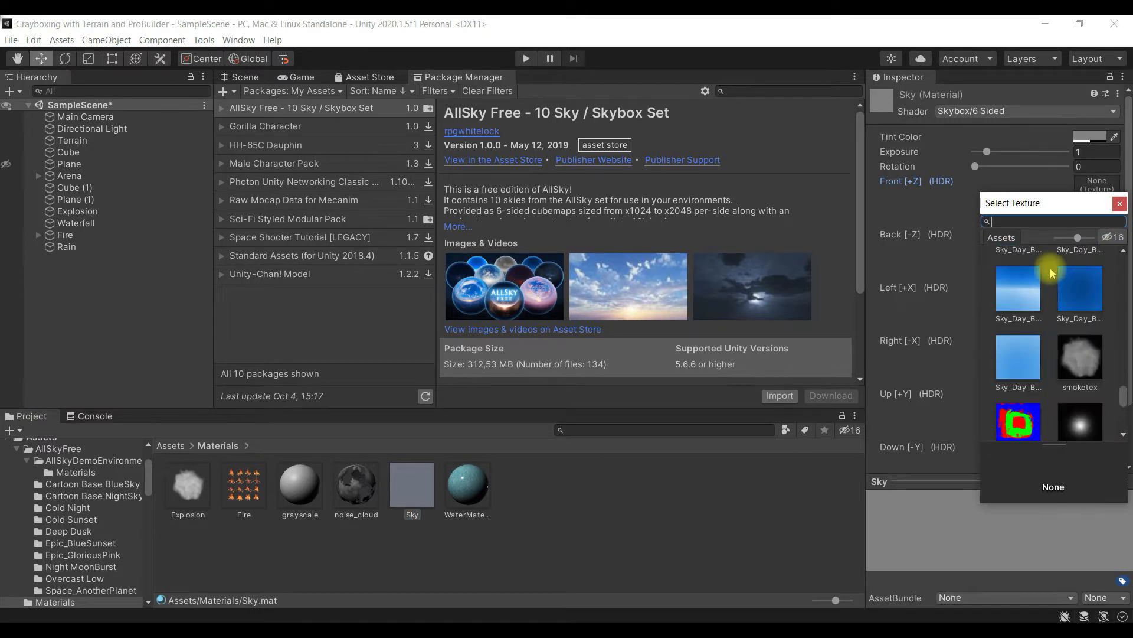
text(low)
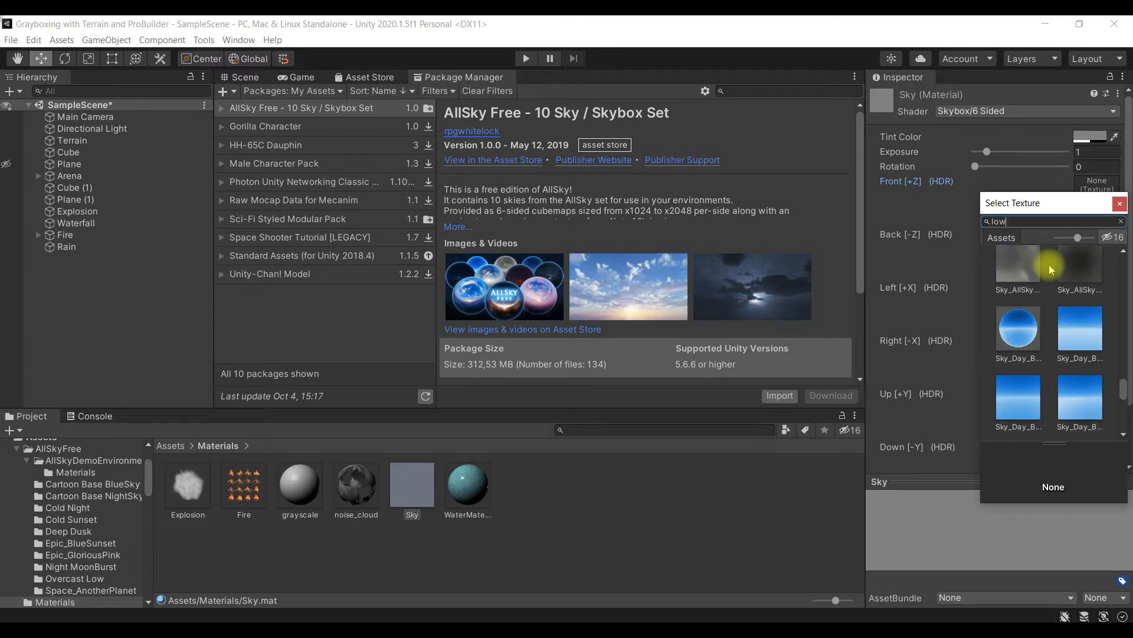
scroll(1053, 287, up, 2)
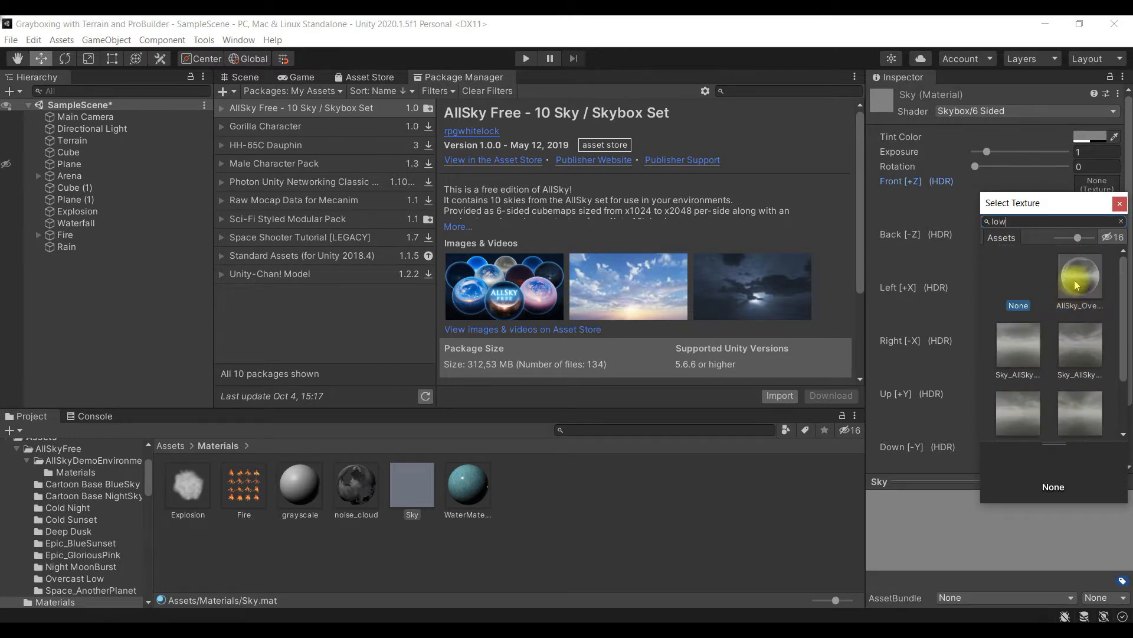
Show the texture choices as a list with readable full names and assign Sky_AllSky_Overcast4_Low_Cam_0_Front+Z to the Front [+Z] face
drag(1077, 237, 1057, 238)
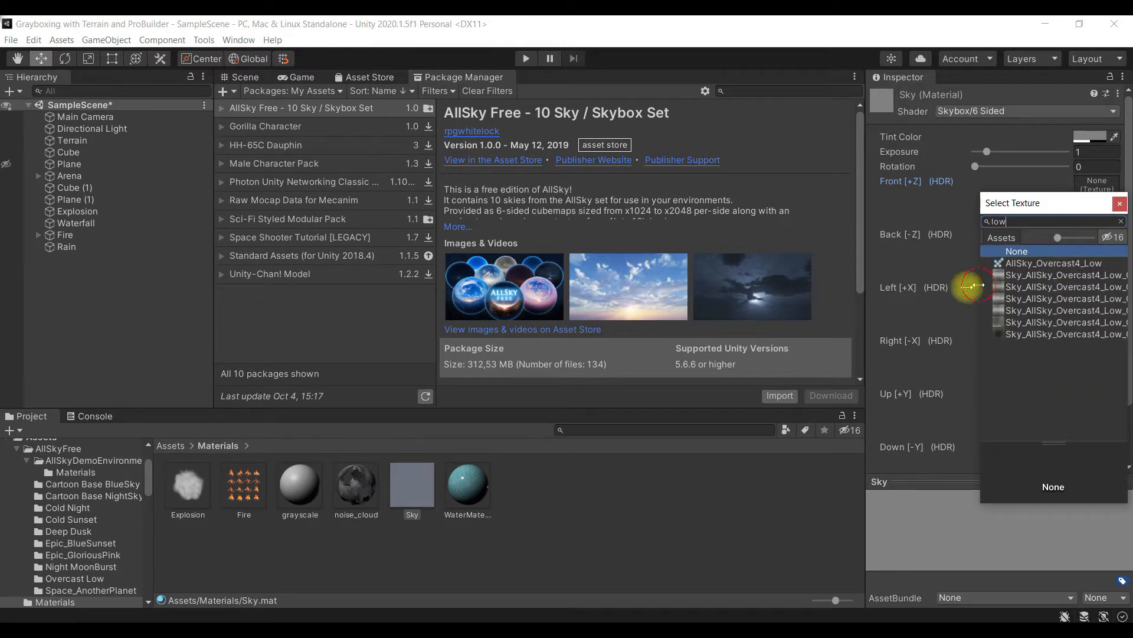
drag(980, 285, 848, 304)
drag(963, 210, 905, 277)
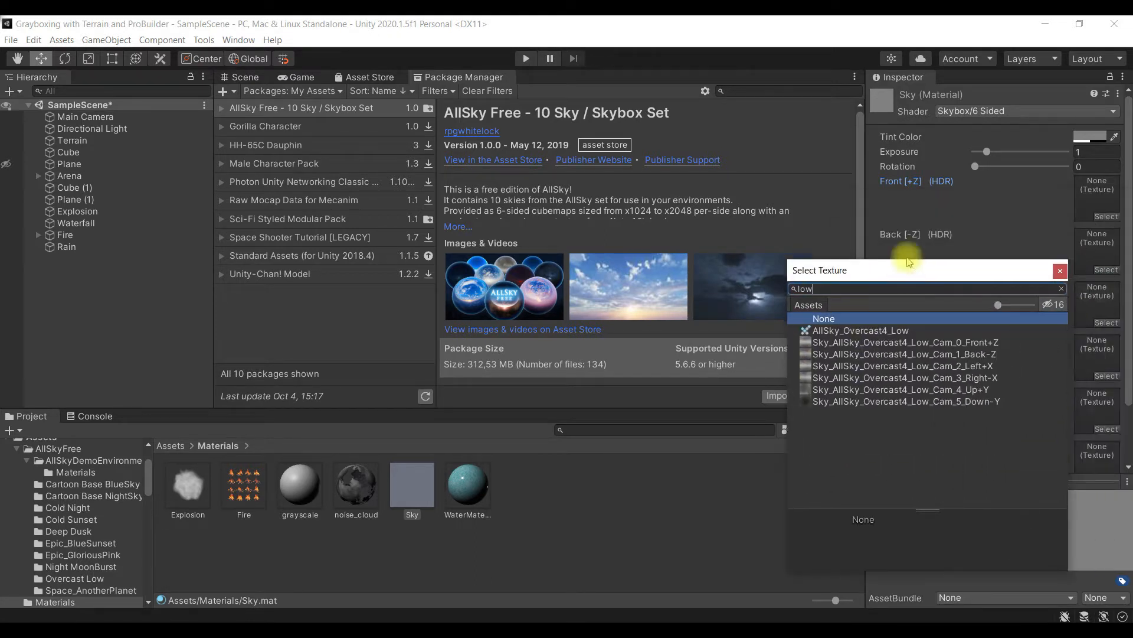
click(1007, 344)
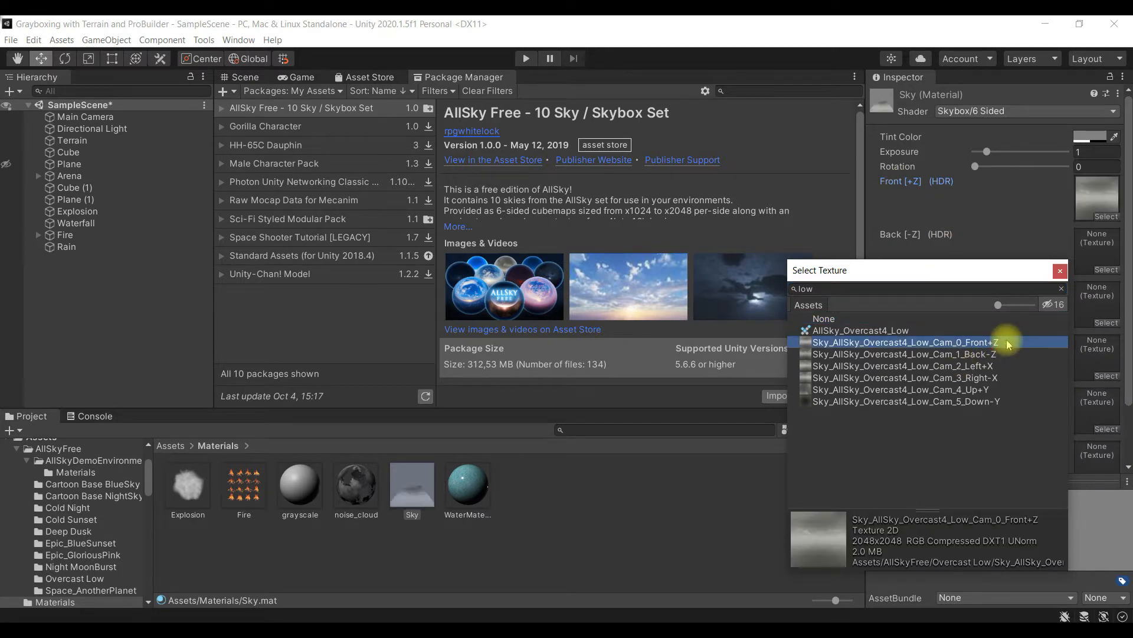
click(1008, 342)
Filter the textures by "low" and assign Sky_AllSky_Overcast4_Low_Cam_1_Back-Z to the Sky material's Back [-Z] face
click(1115, 273)
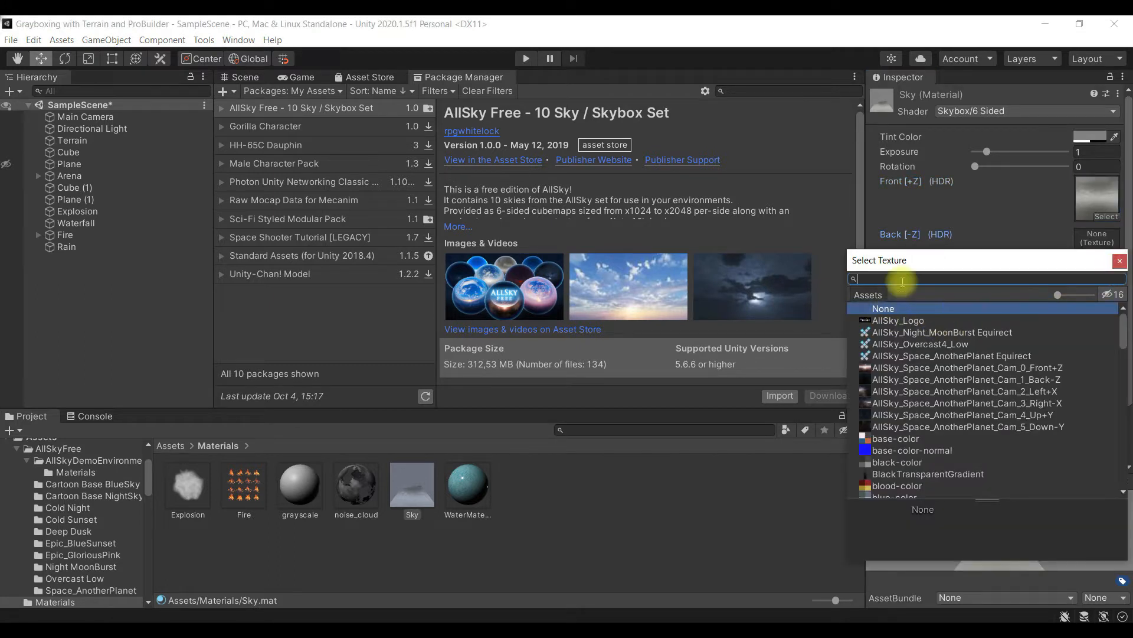
text(low)
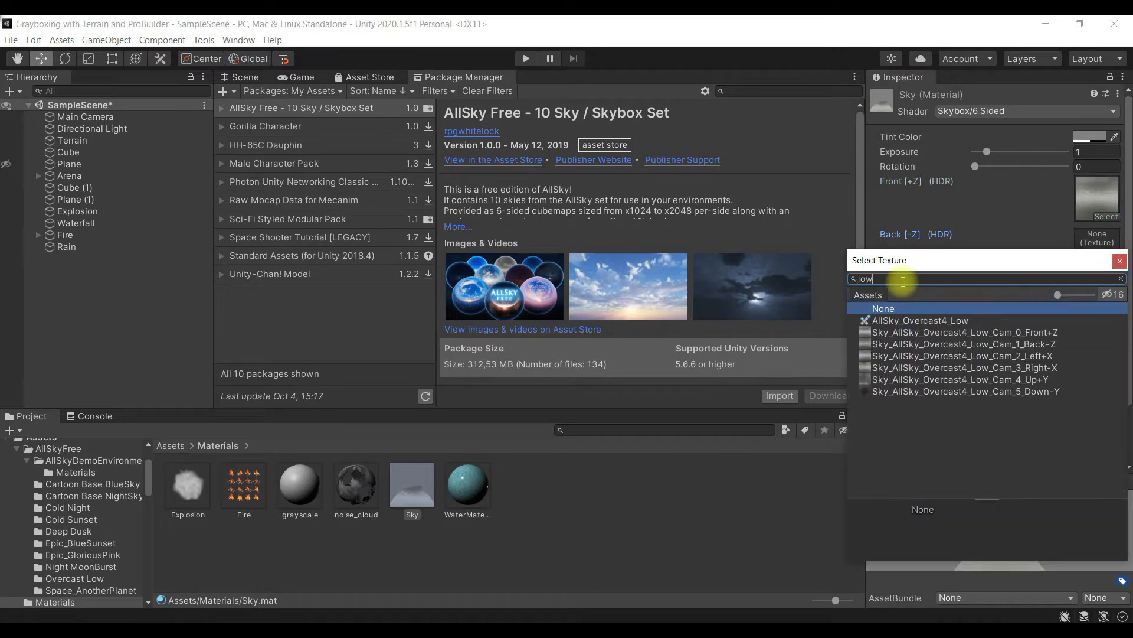
click(1060, 343)
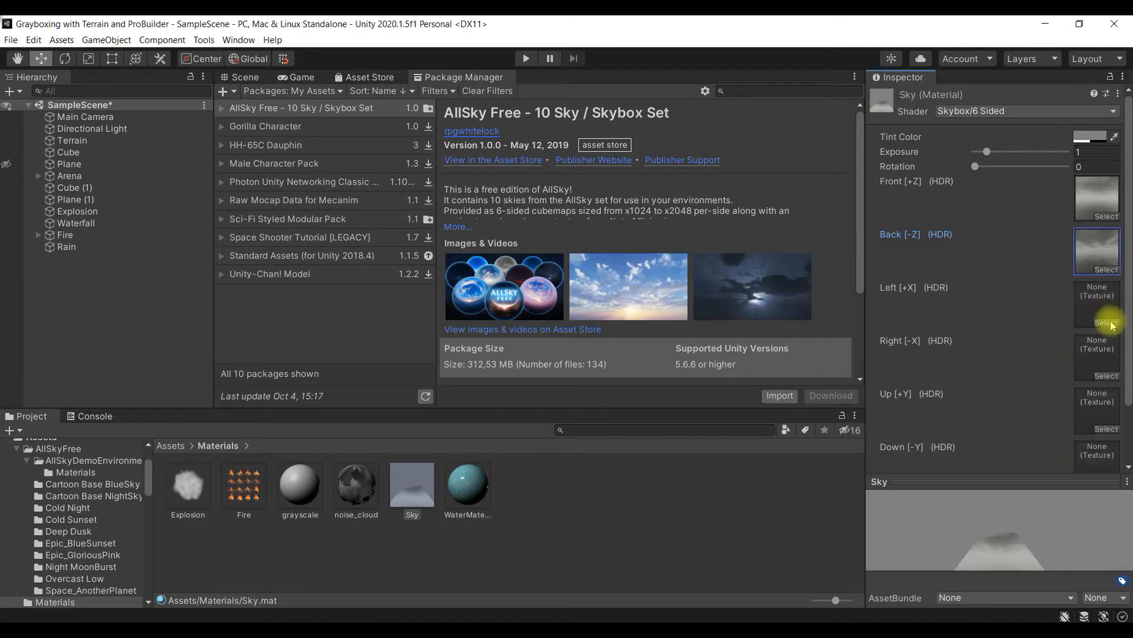
Filter the textures by "low" and assign Sky_AllSky_Overcast4_Low_Cam_2_Left+X to the Sky material's Left [+X] face
click(1107, 322)
text(low)
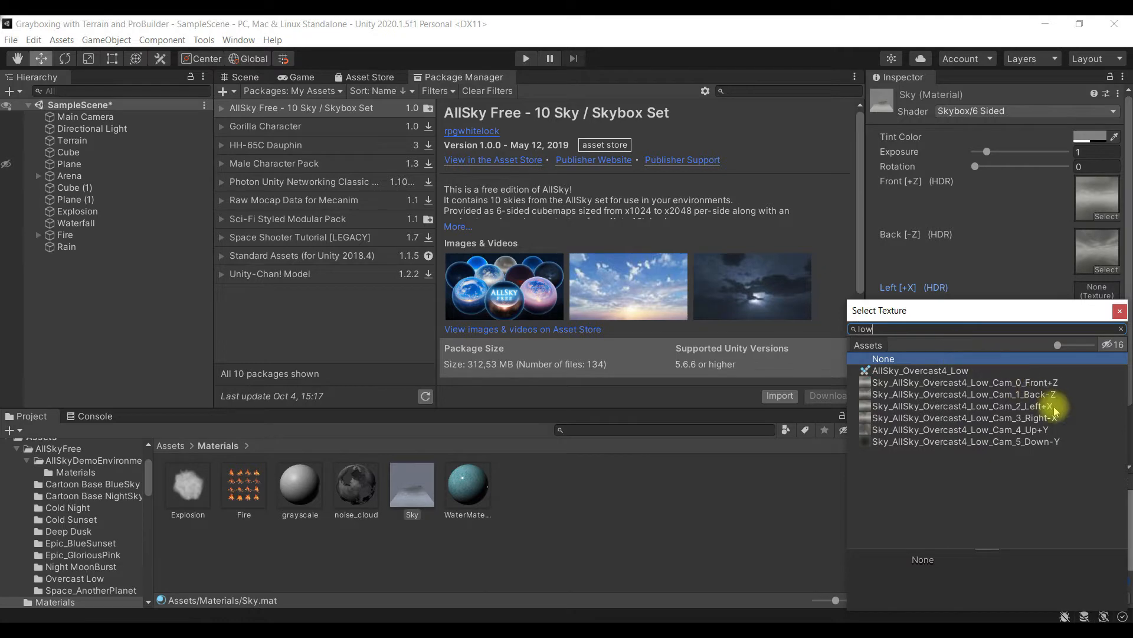
double_click(1058, 406)
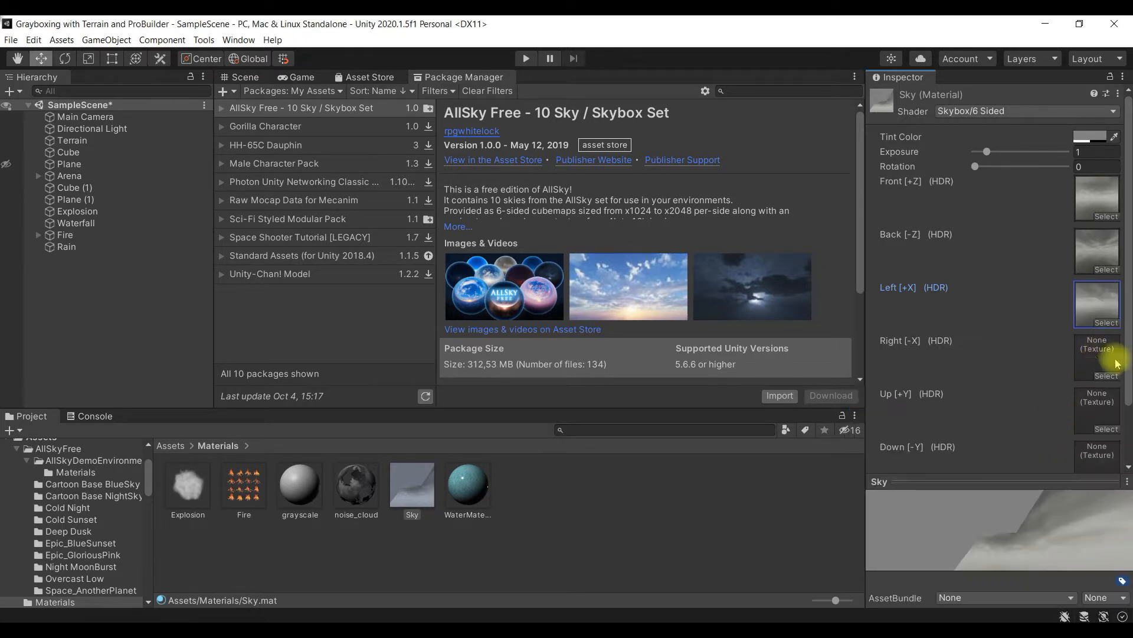
Assign the "low"-filtered texture Sky_AllSky_Overcast4_Low_Cam_3_Right-X to the Sky material's Right [-X] face
click(1106, 376)
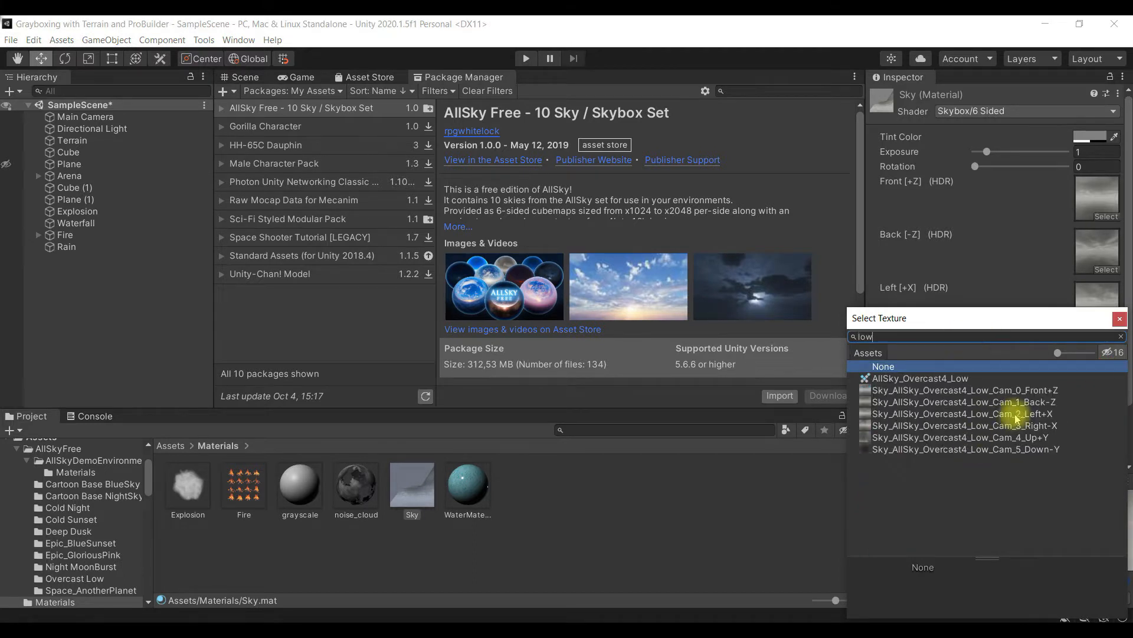
click(1050, 426)
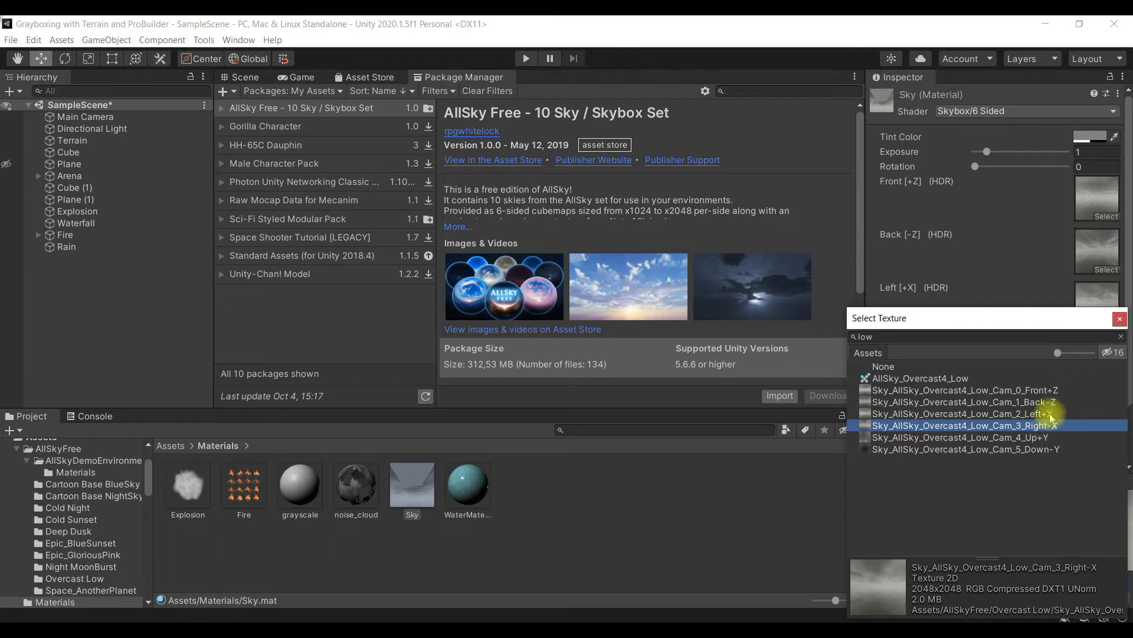
drag(1020, 318, 923, 373)
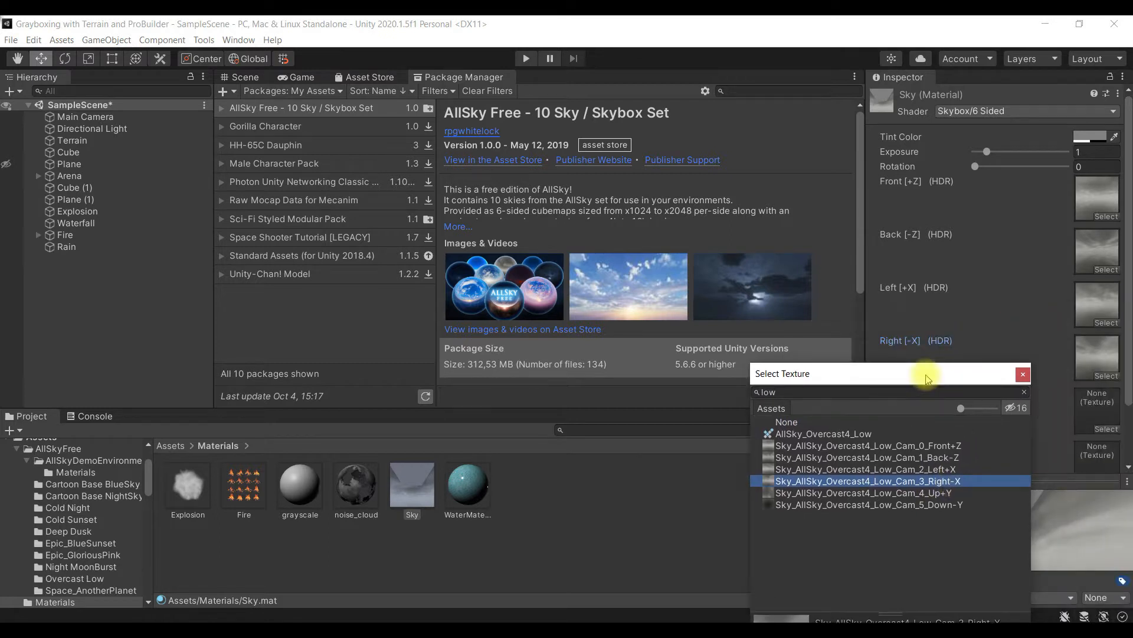
double_click(968, 483)
Filter the textures by "low" and assign Sky_AllSky_Overcast4_Low_Cam_4_Up+Y to the Sky material's Up [+Y] face
click(1107, 430)
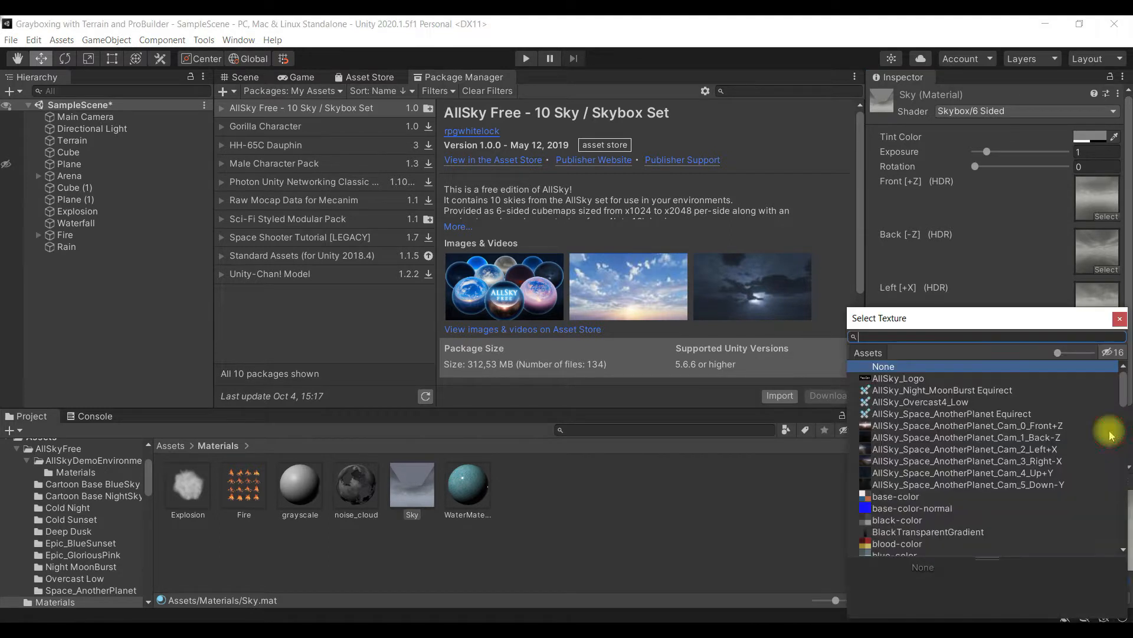
text(low)
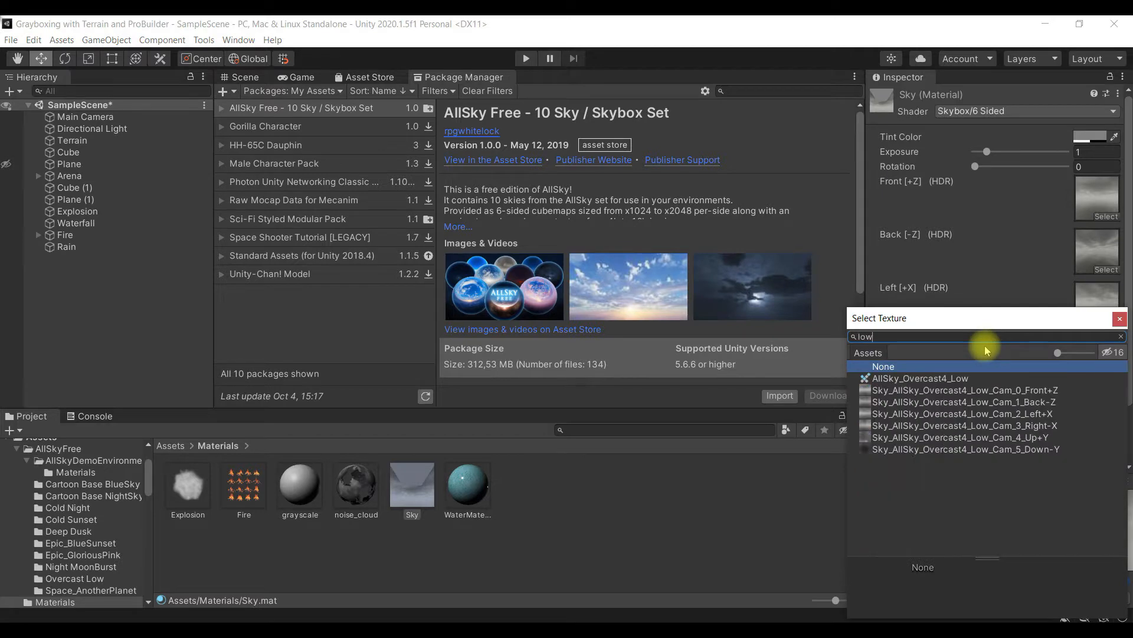
double_click(1039, 438)
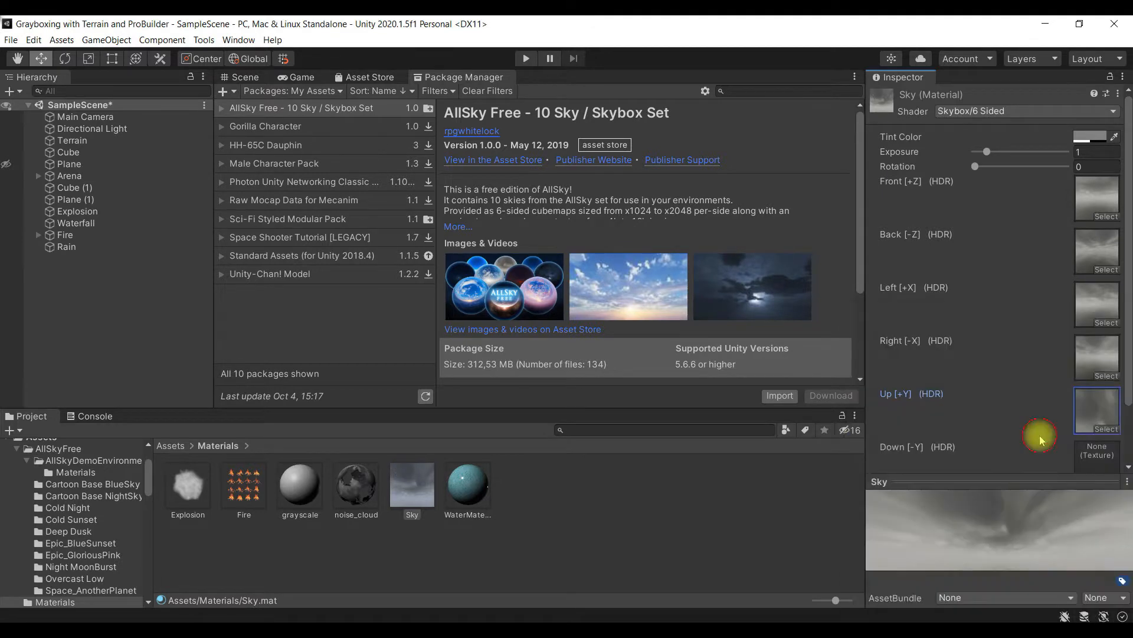
Assign the "low"-filtered texture Sky_AllSky_Overcast4_Low_Cam_5_Down-Y to the Sky material's Down [-Y] face
scroll(1089, 412, down, 3)
click(1101, 413)
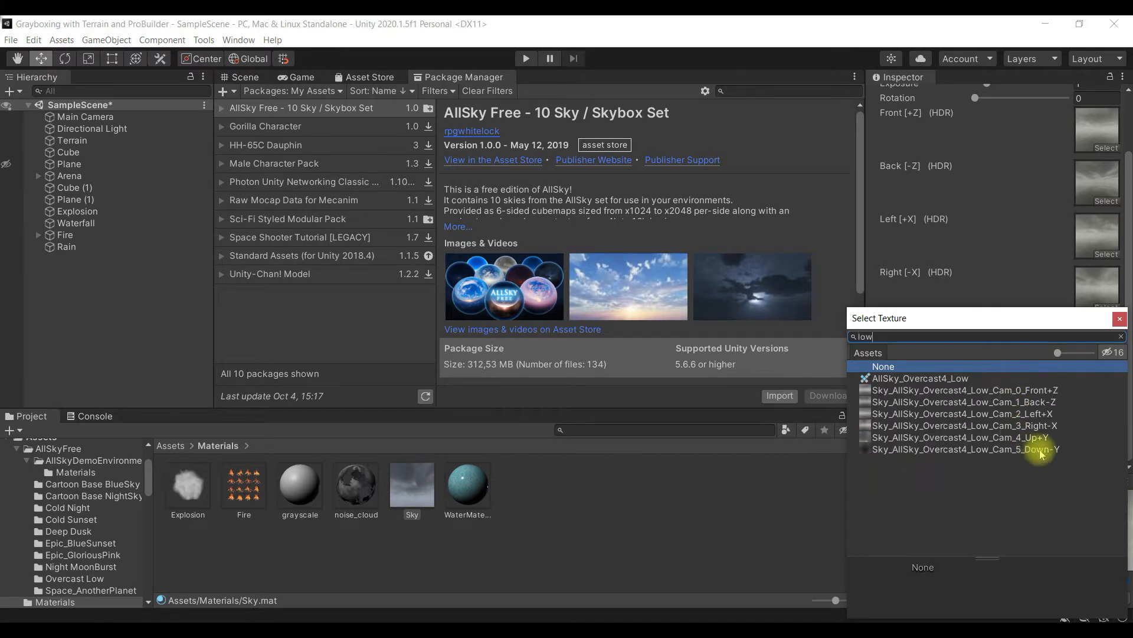
click(1043, 449)
double_click(1064, 450)
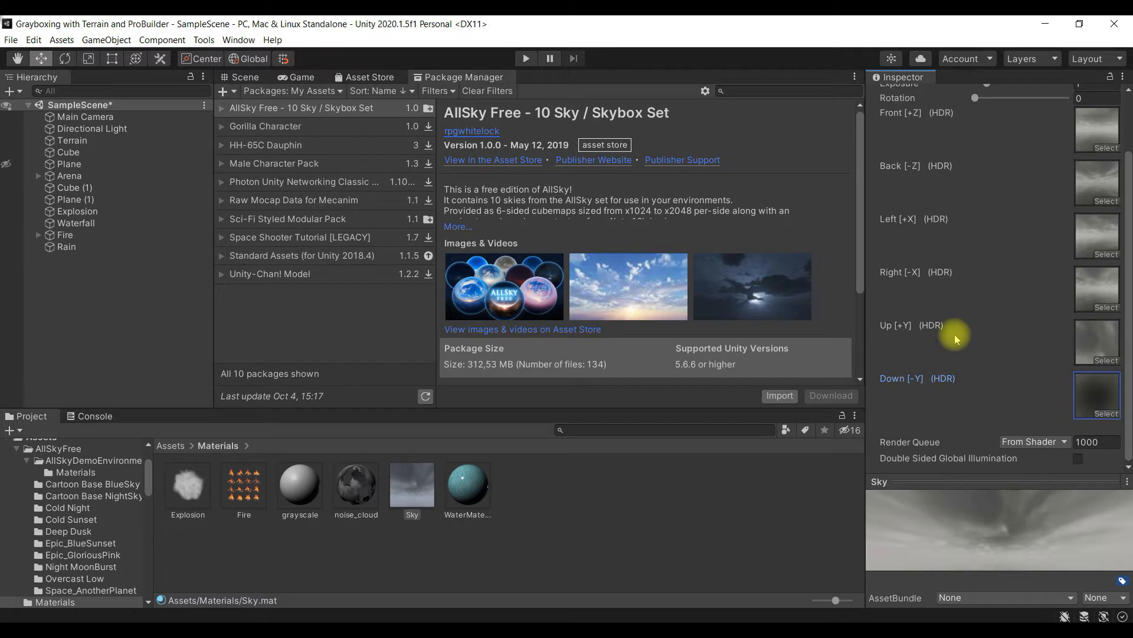
scroll(954, 334, up, 3)
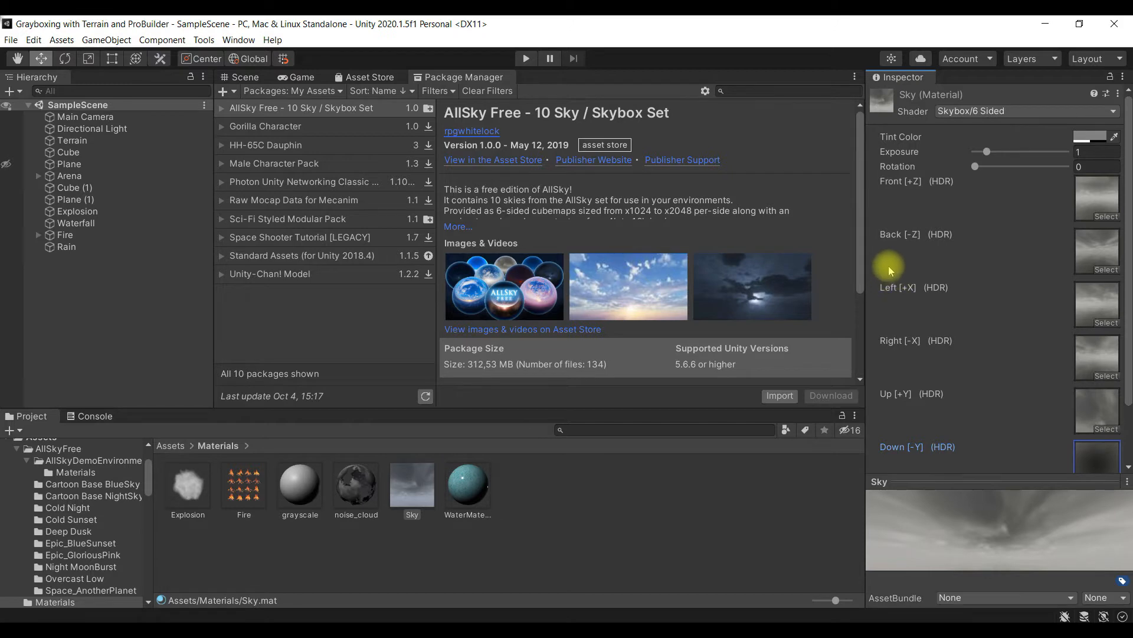
Apply the finished Sky material to the empty background of the Scene view as the skybox and check it around the terrain
click(245, 79)
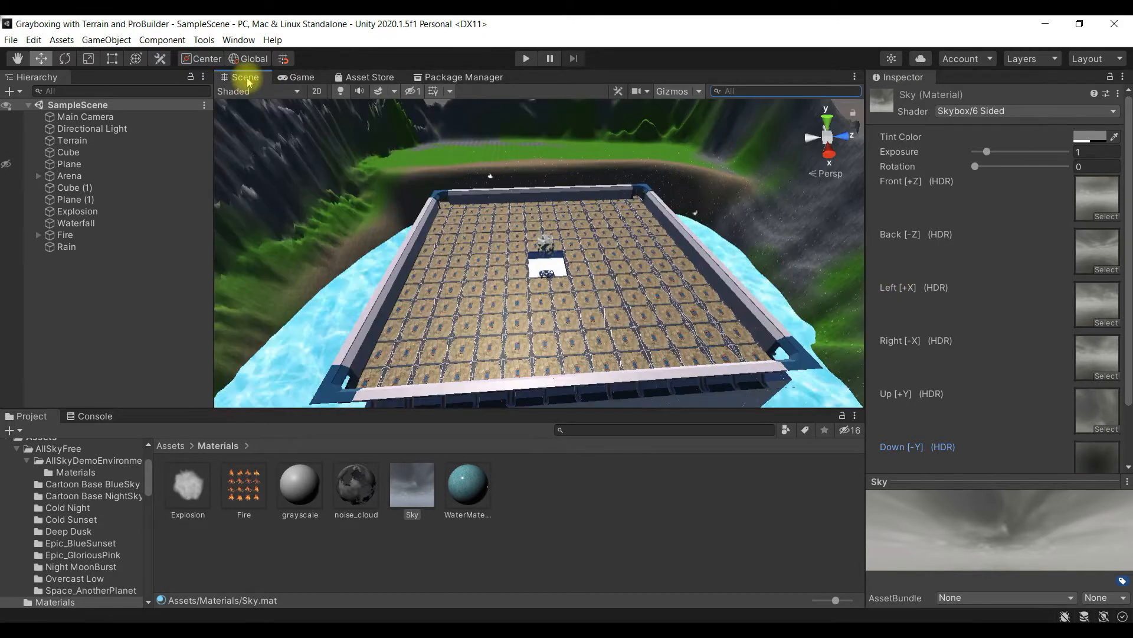
scroll(568, 224, down, 5)
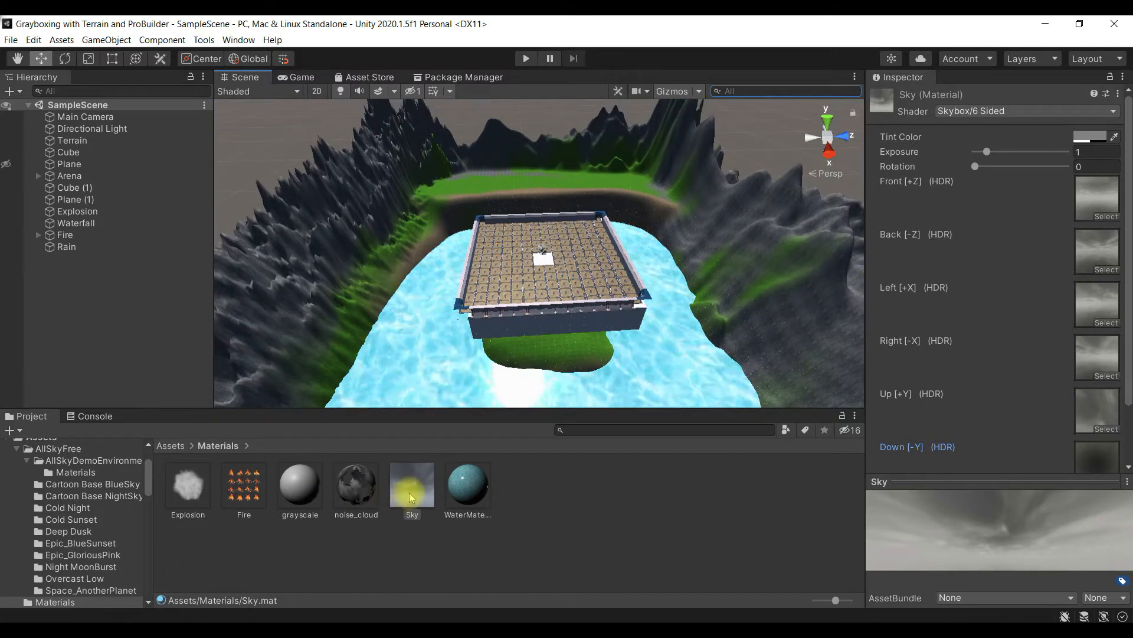
drag(407, 480, 468, 134)
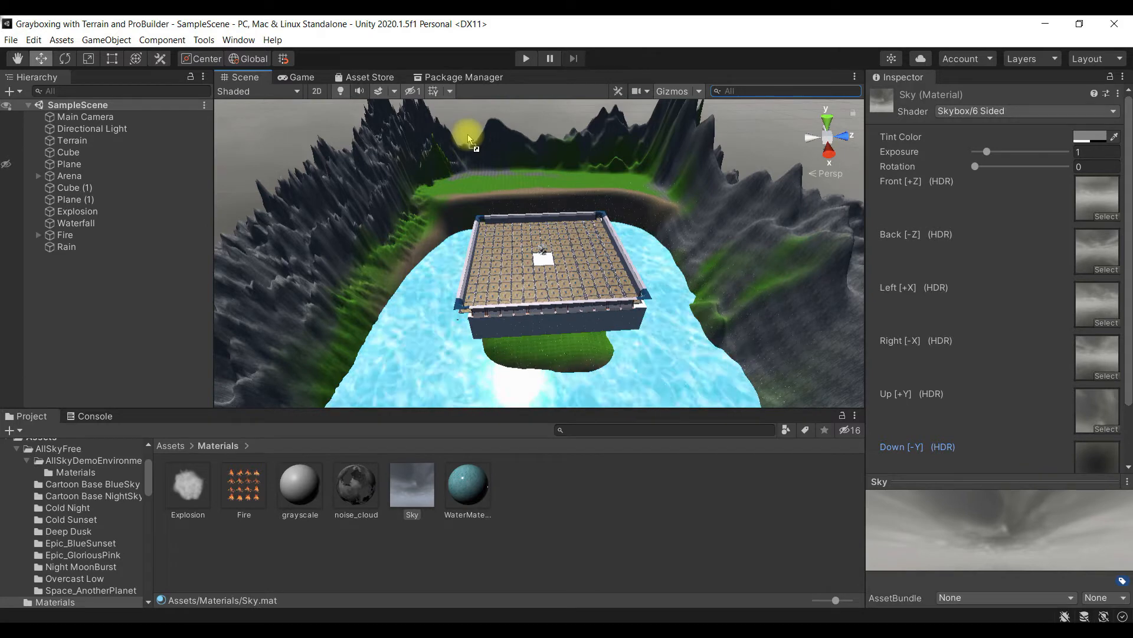
scroll(681, 205, down, 3)
scroll(682, 204, down, 5)
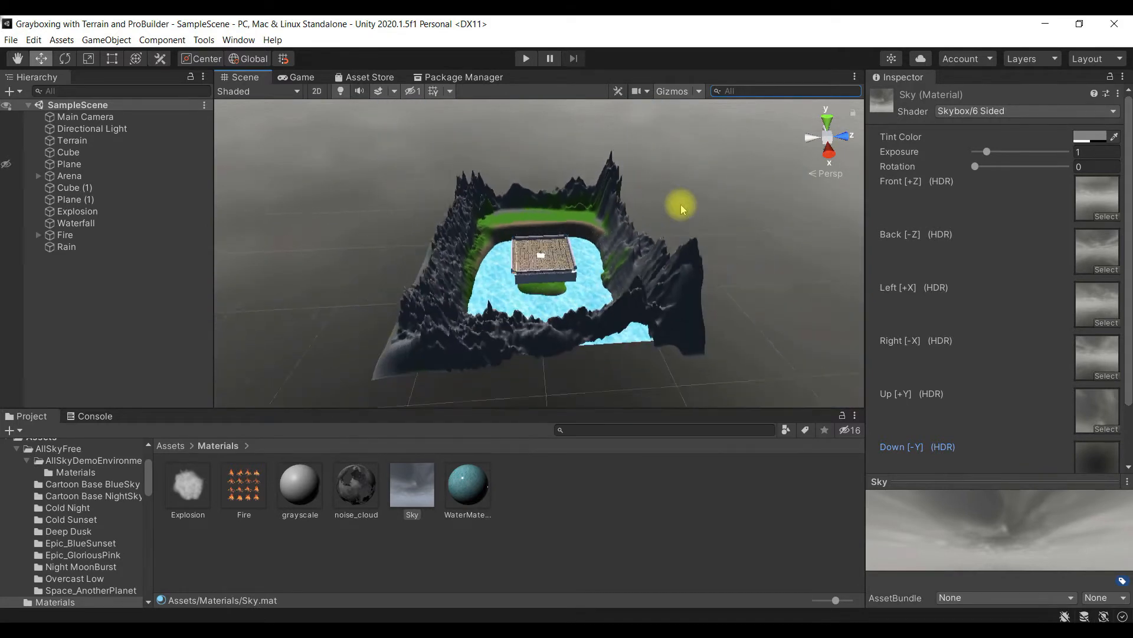
scroll(681, 205, up, 5)
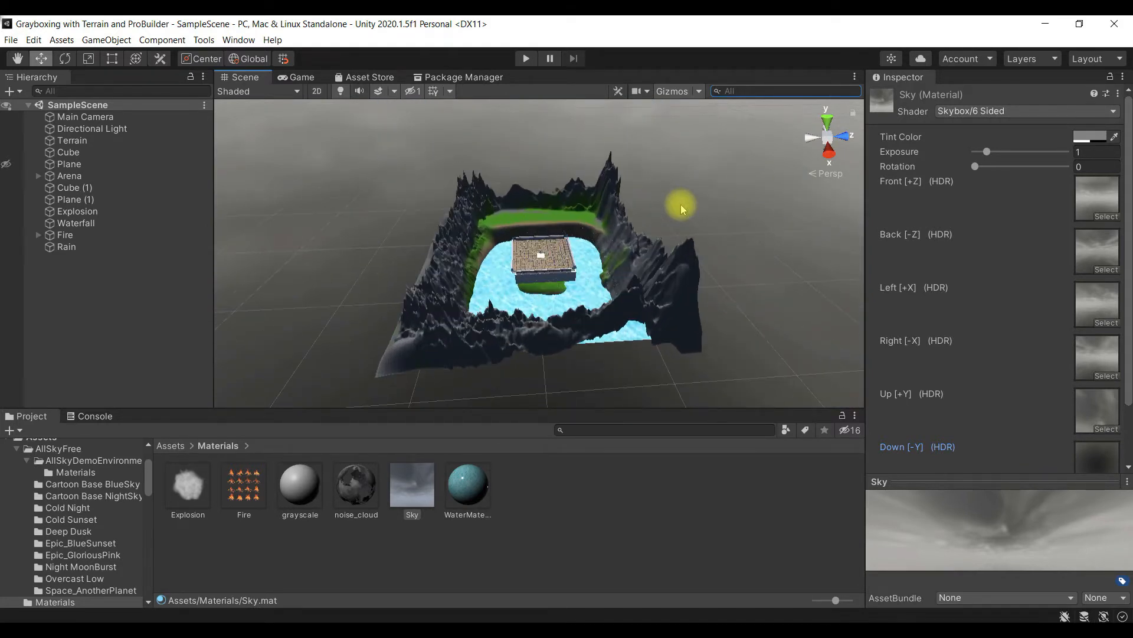
scroll(658, 281, up, 4)
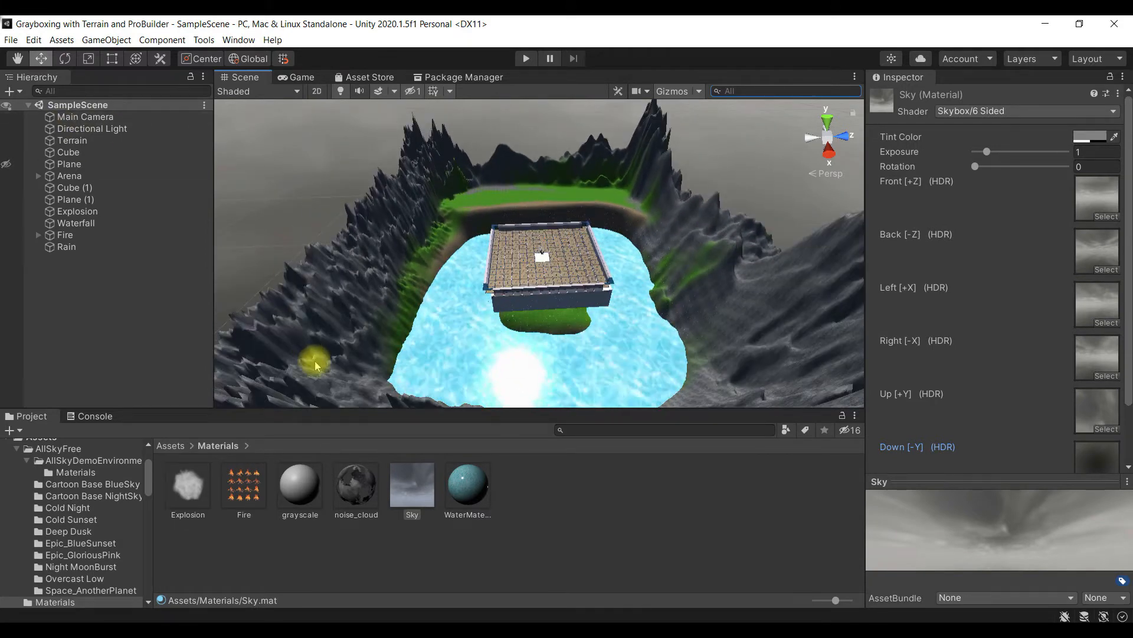
scroll(554, 297, down, 3)
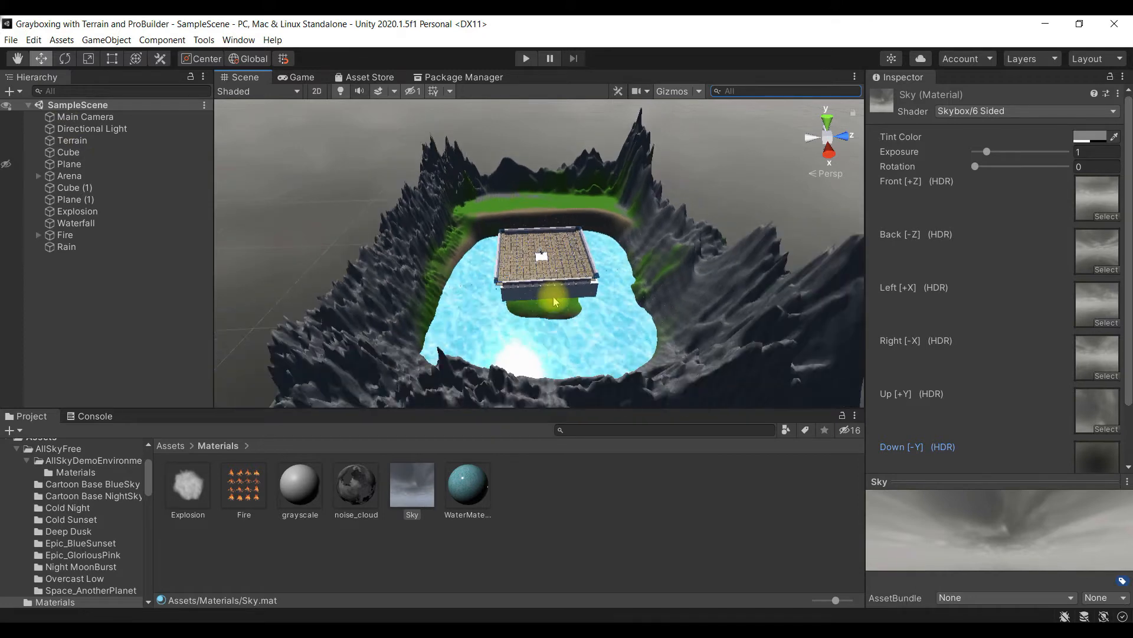
scroll(555, 295, down, 3)
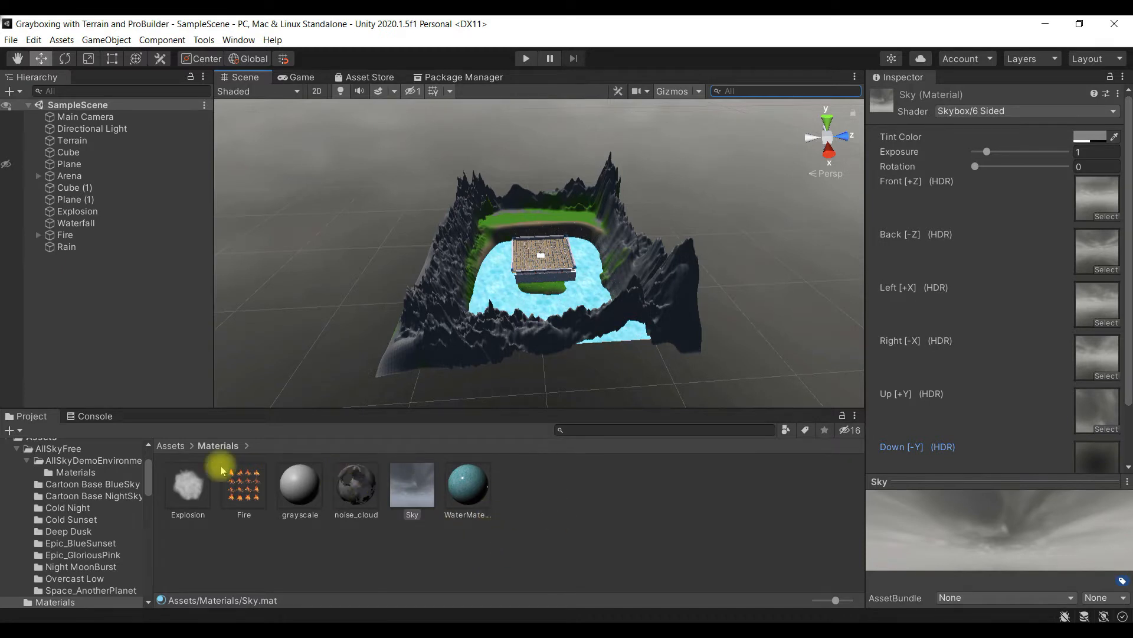
Examine the alternative skies in AllSkyFree's Cartoon Base BlueSky, Cartoon Base NightSky and Cold Sunset folders, and return to the Assets folder
click(172, 446)
double_click(185, 496)
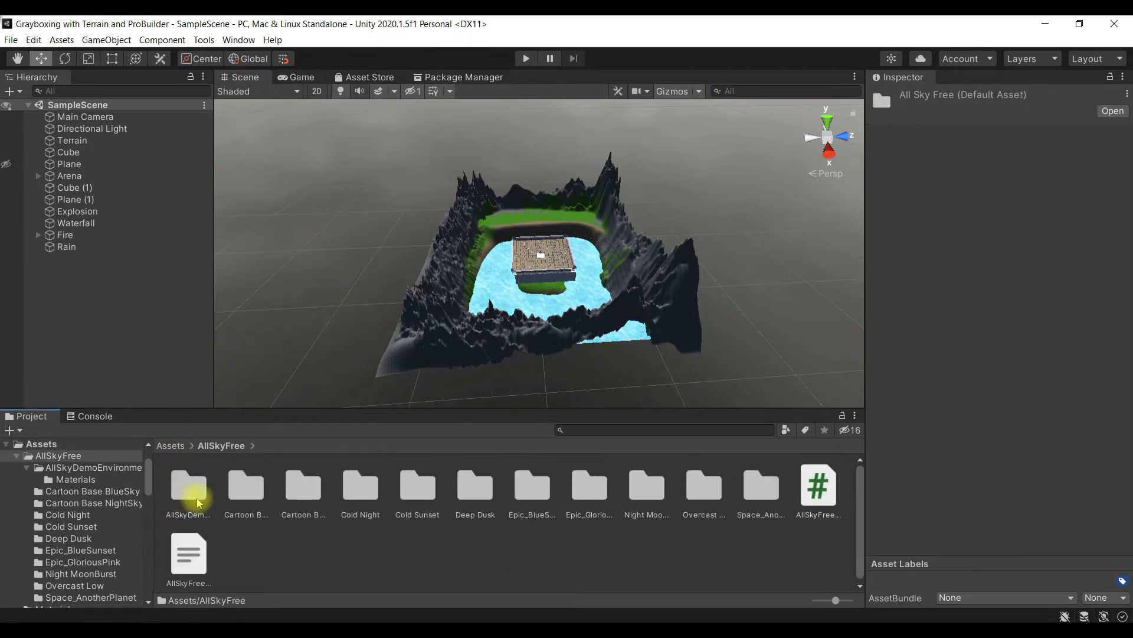
double_click(243, 487)
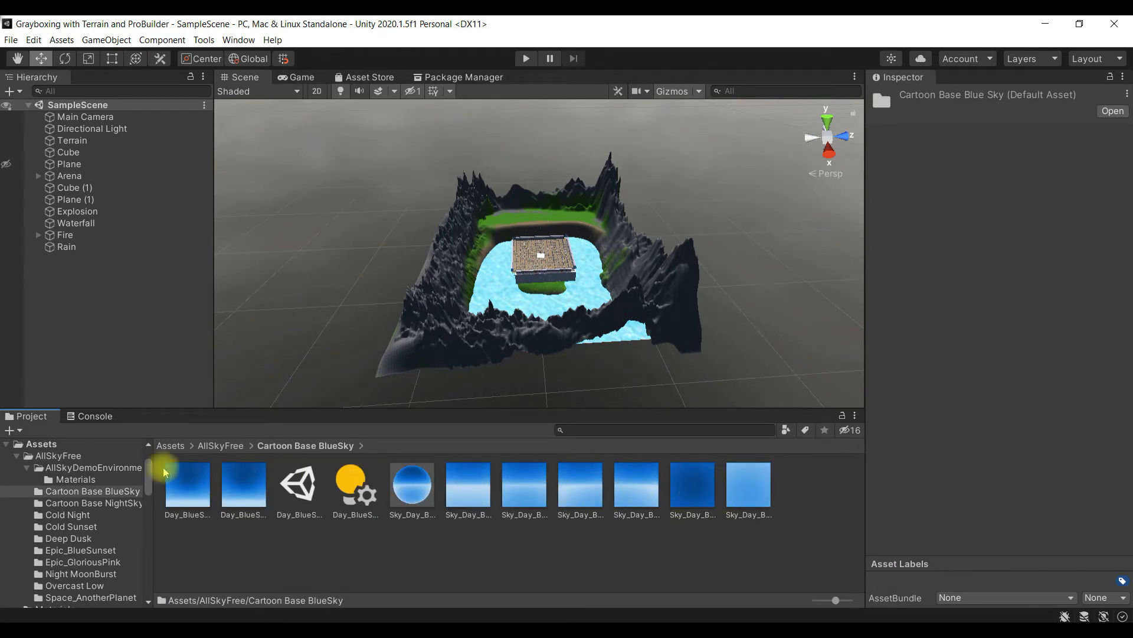
click(220, 446)
double_click(303, 487)
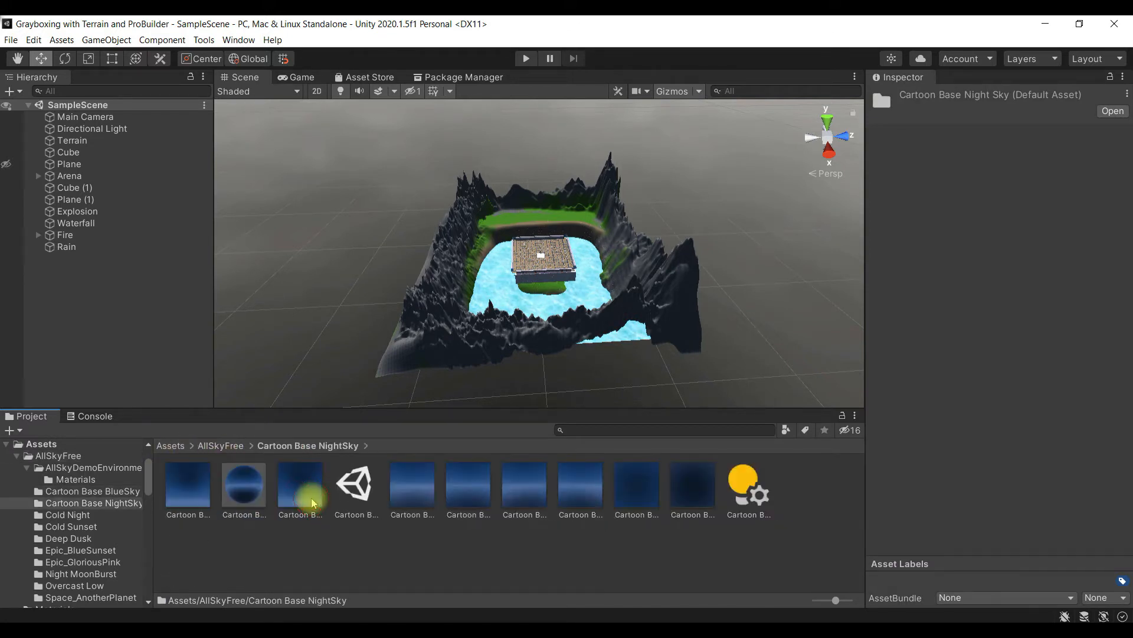
click(221, 445)
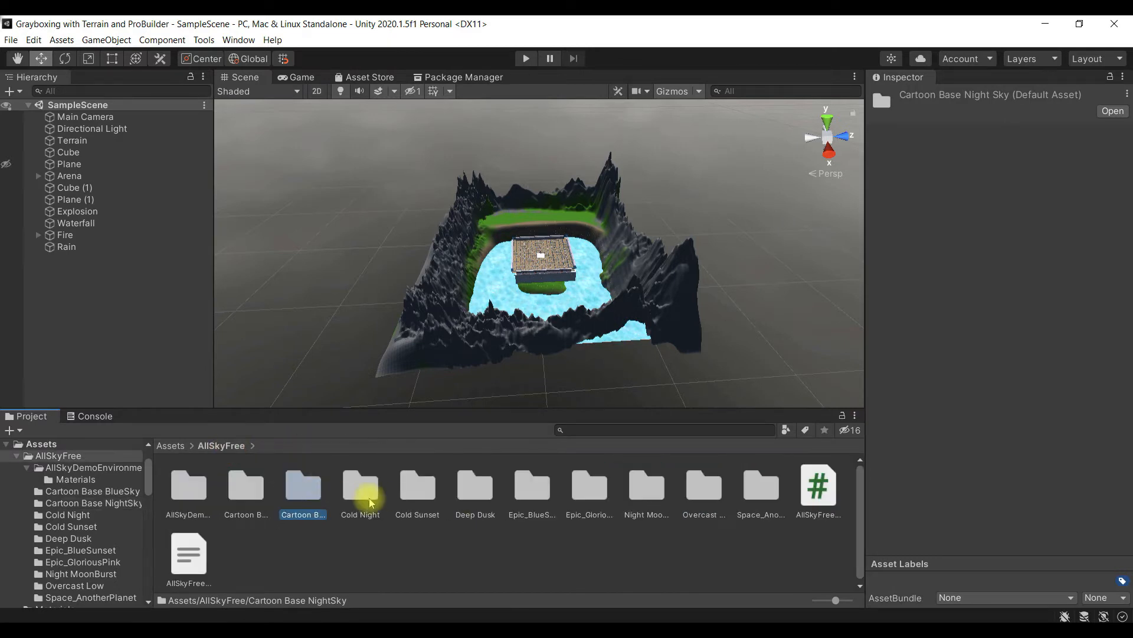
double_click(412, 488)
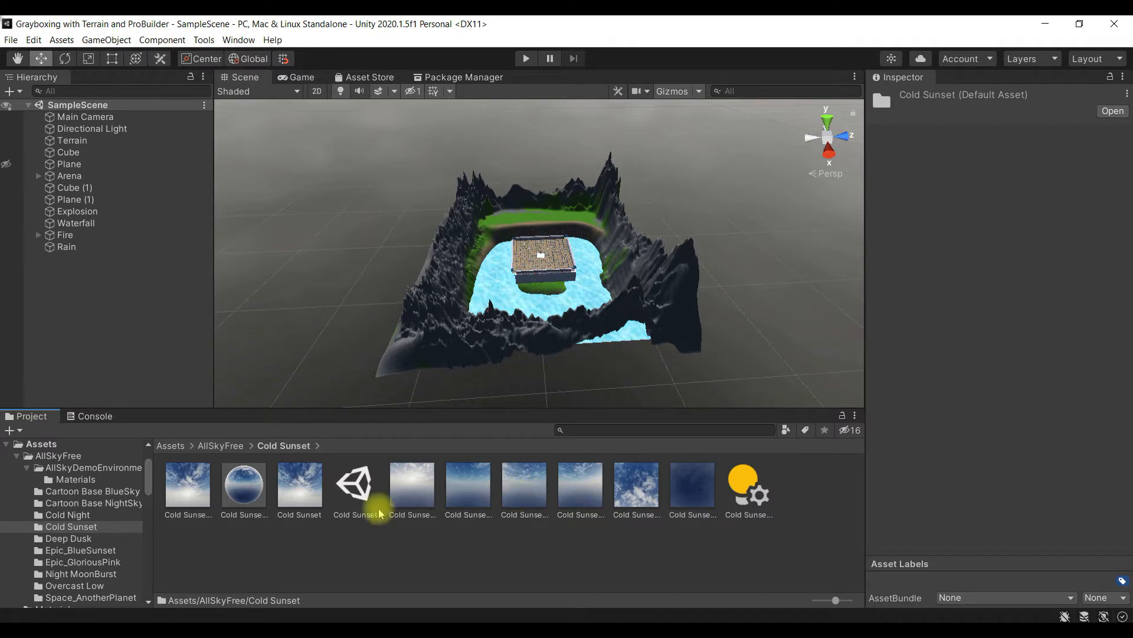
click(170, 446)
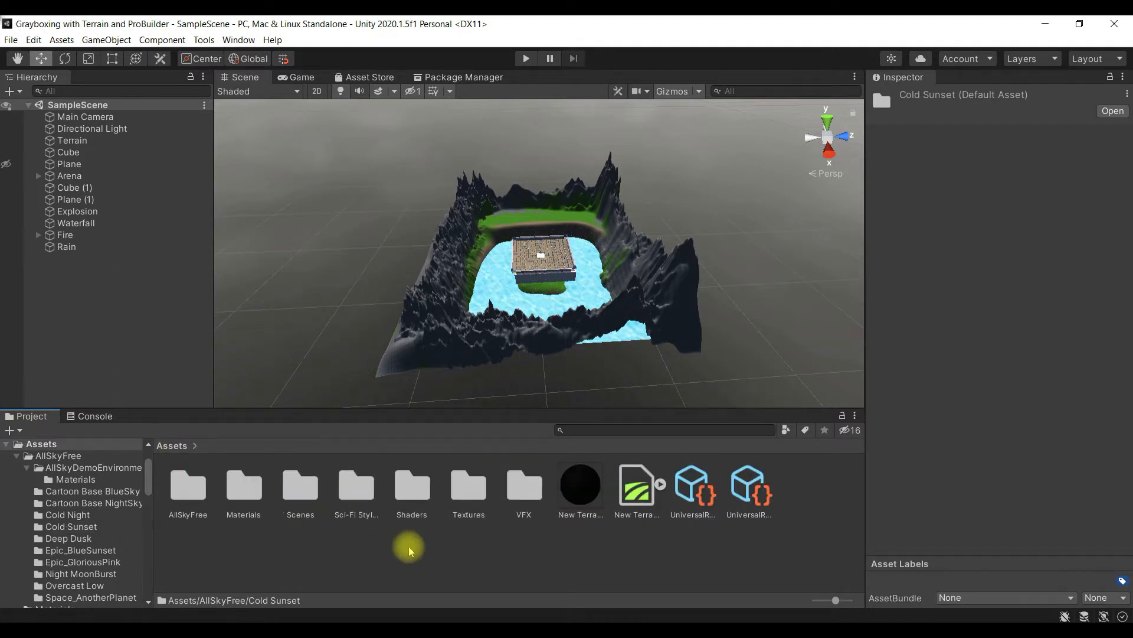
click(462, 567)
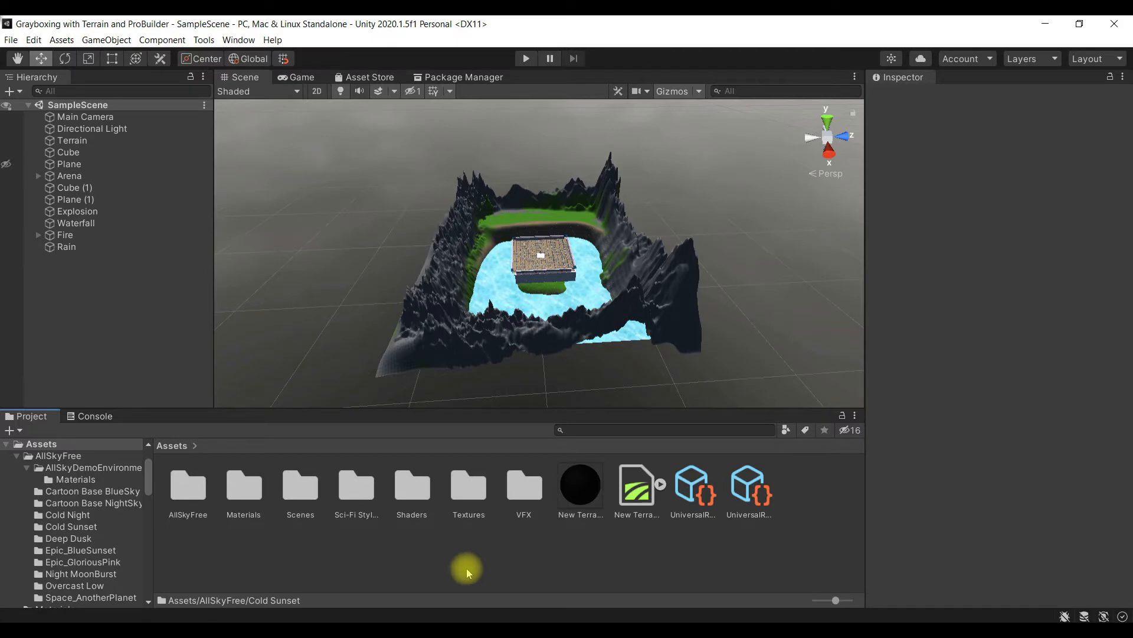
Generate the scene's lighting from the Lighting settings, close them and check the arena up close
click(238, 40)
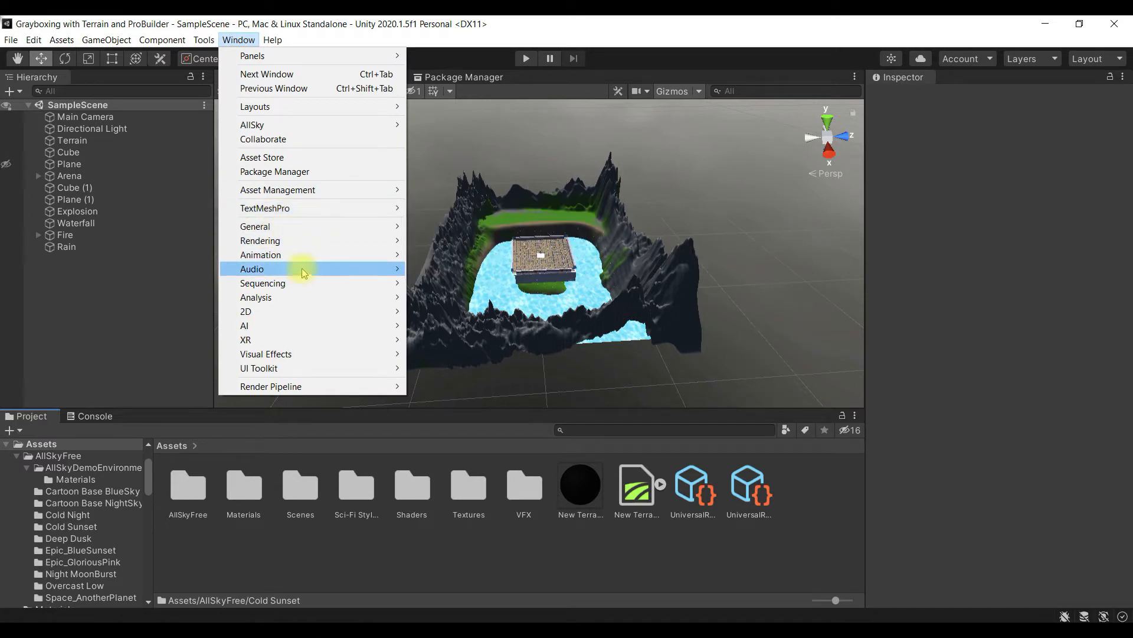
mouse_move(336, 241)
click(438, 242)
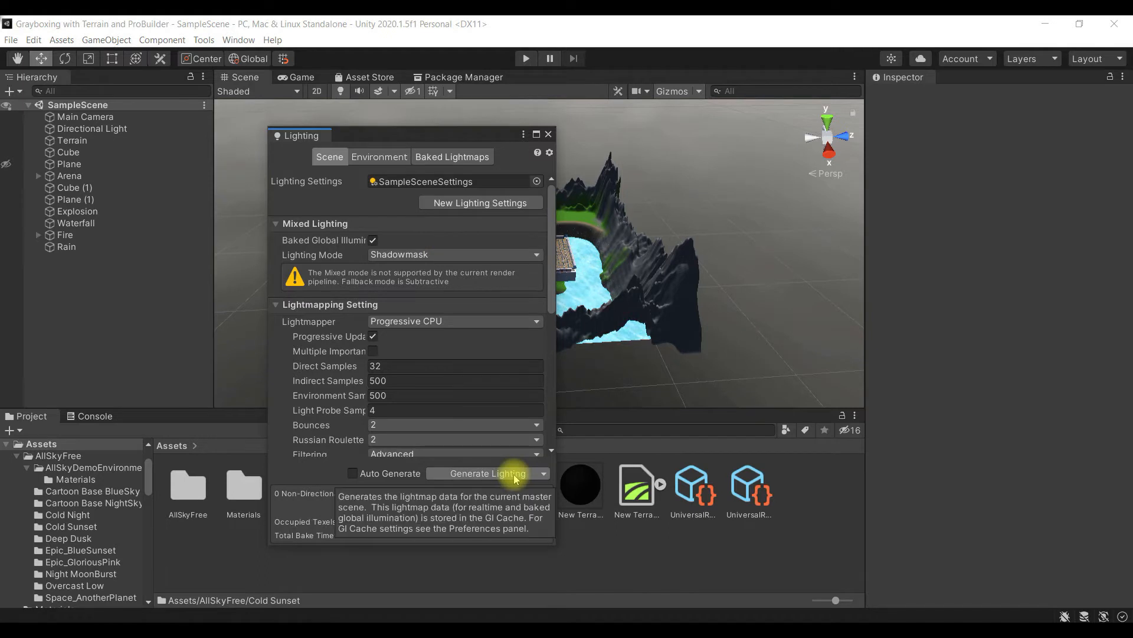
click(516, 476)
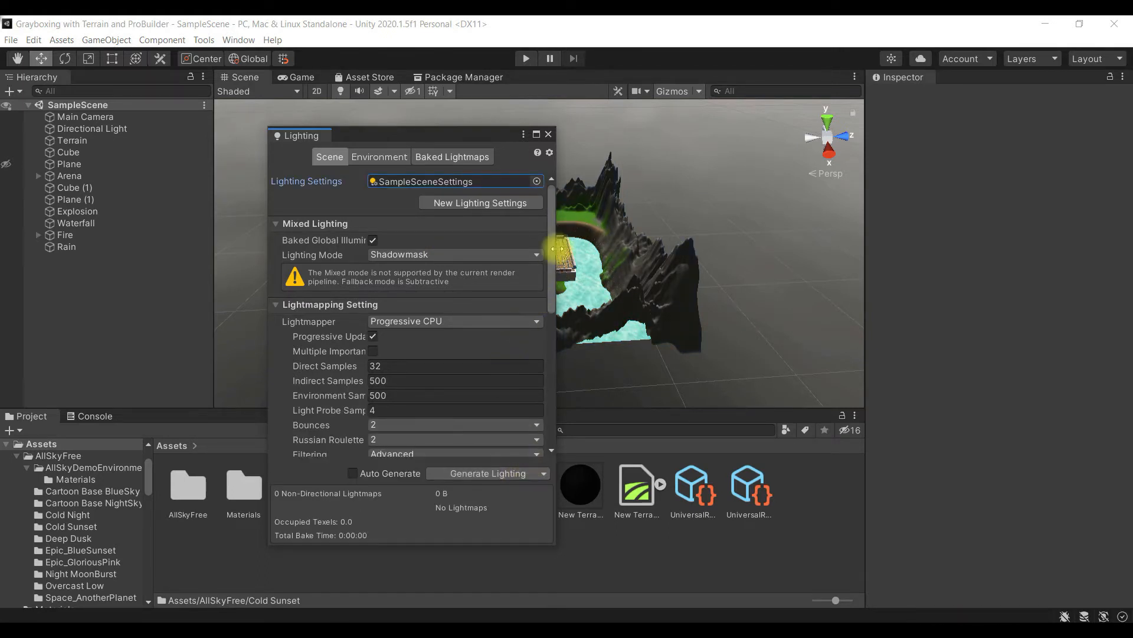
click(548, 134)
scroll(572, 313, up, 6)
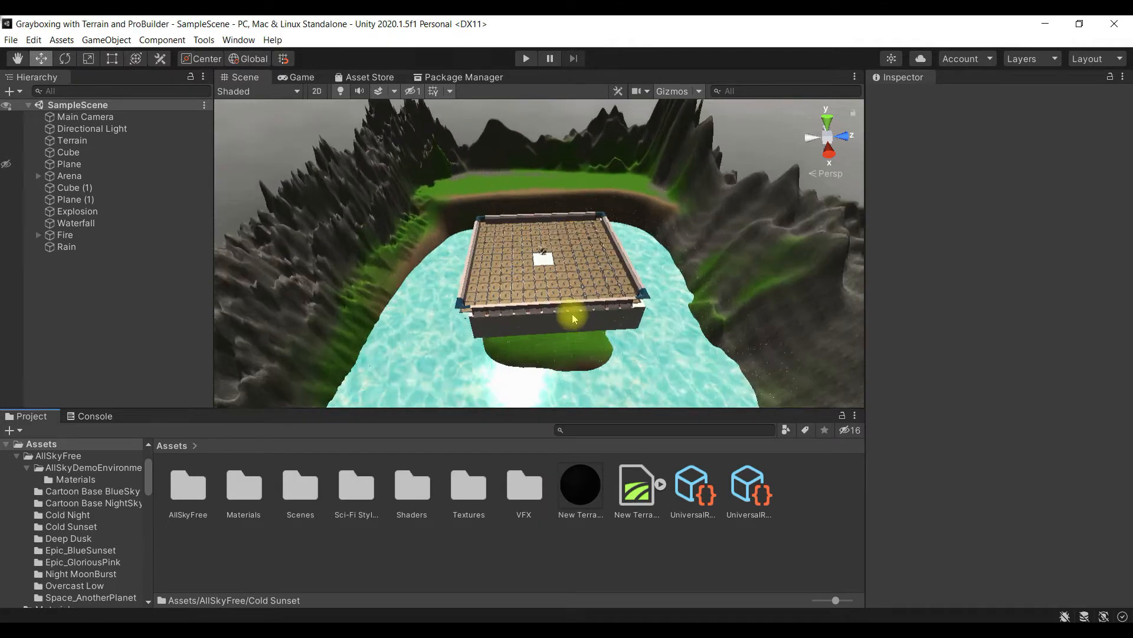
scroll(572, 314, up, 8)
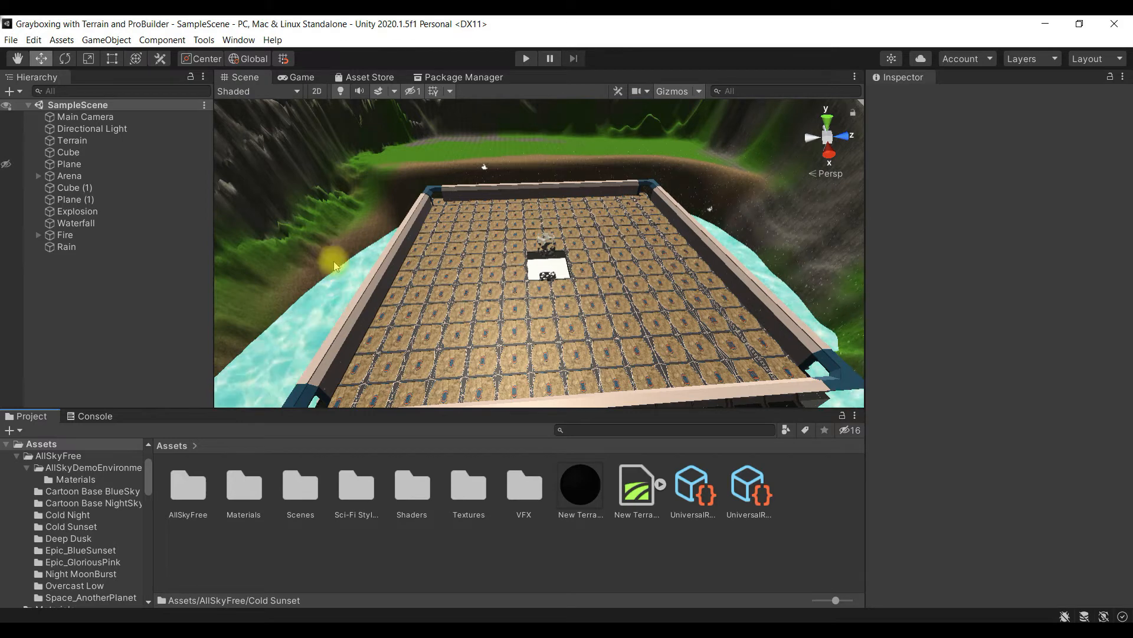
Sample the overcast sky's grey, A1A1A1, as the color of the Directional Light
click(117, 129)
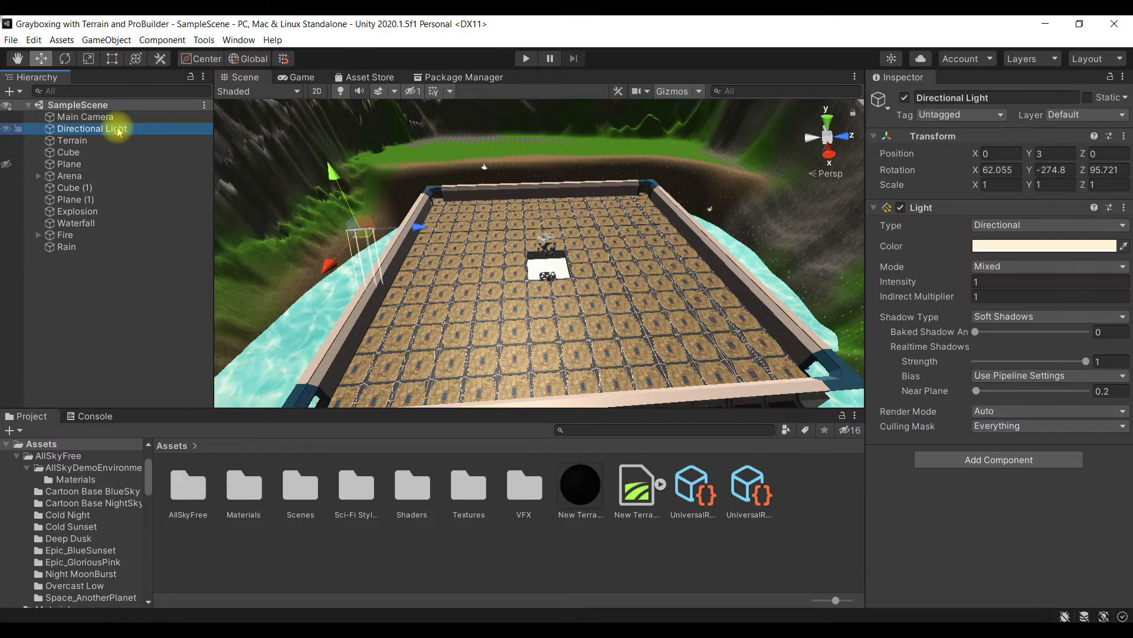
key(f)
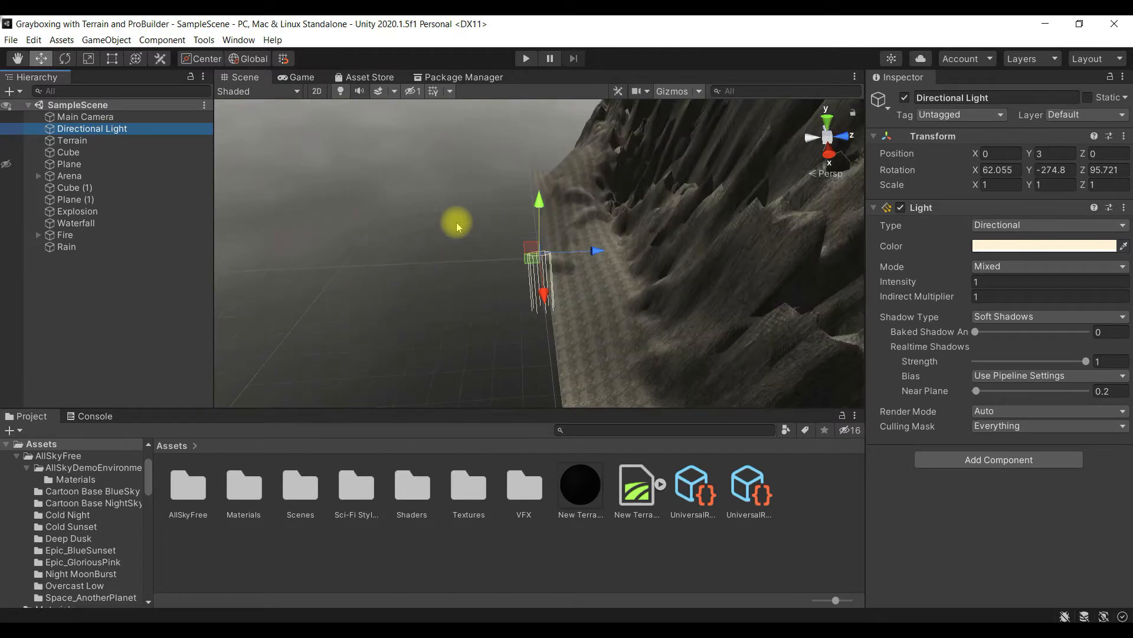
scroll(456, 222, down, 4)
alt+drag(687, 320, 689, 290)
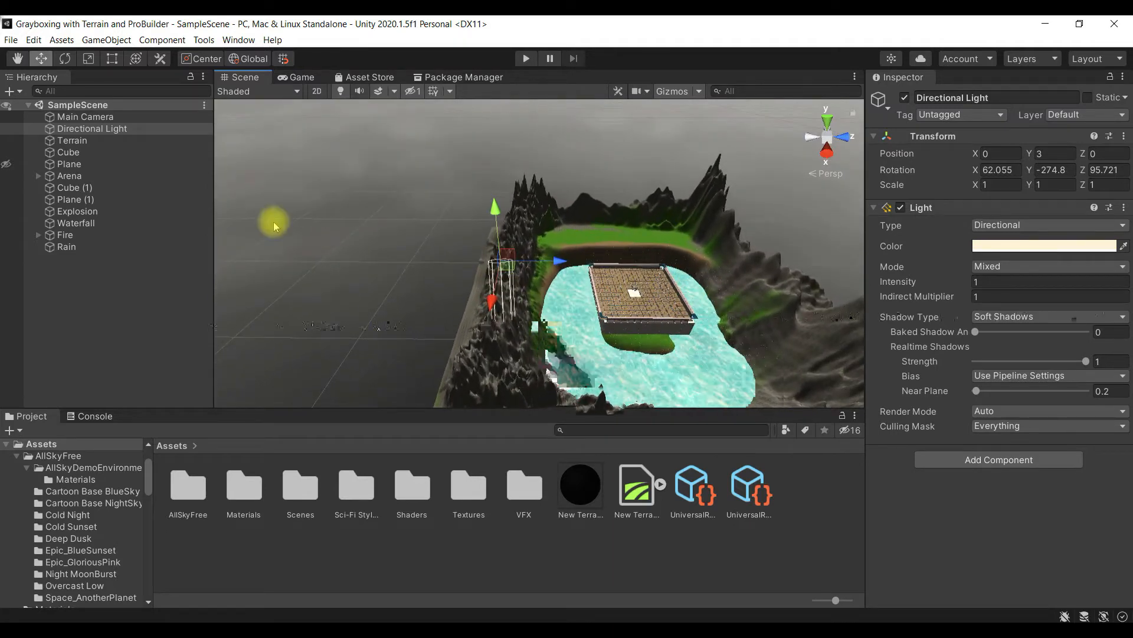
alt+drag(797, 361, 800, 362)
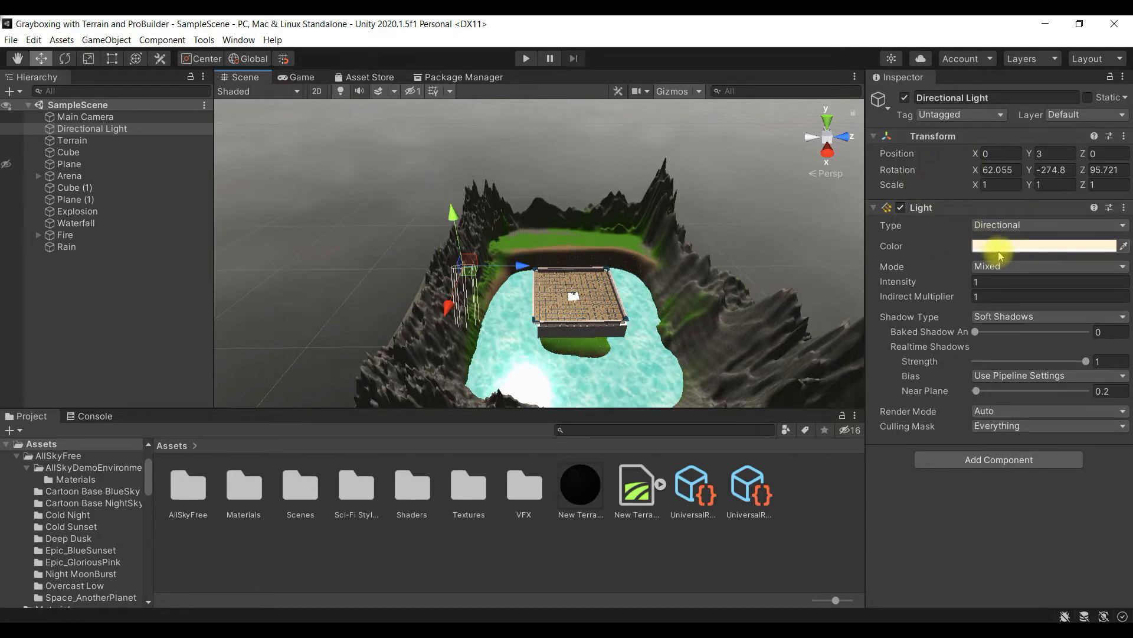
click(1122, 248)
click(1122, 247)
Darken the Directional Light's color to the neutral grey 9A9A9A
click(1109, 247)
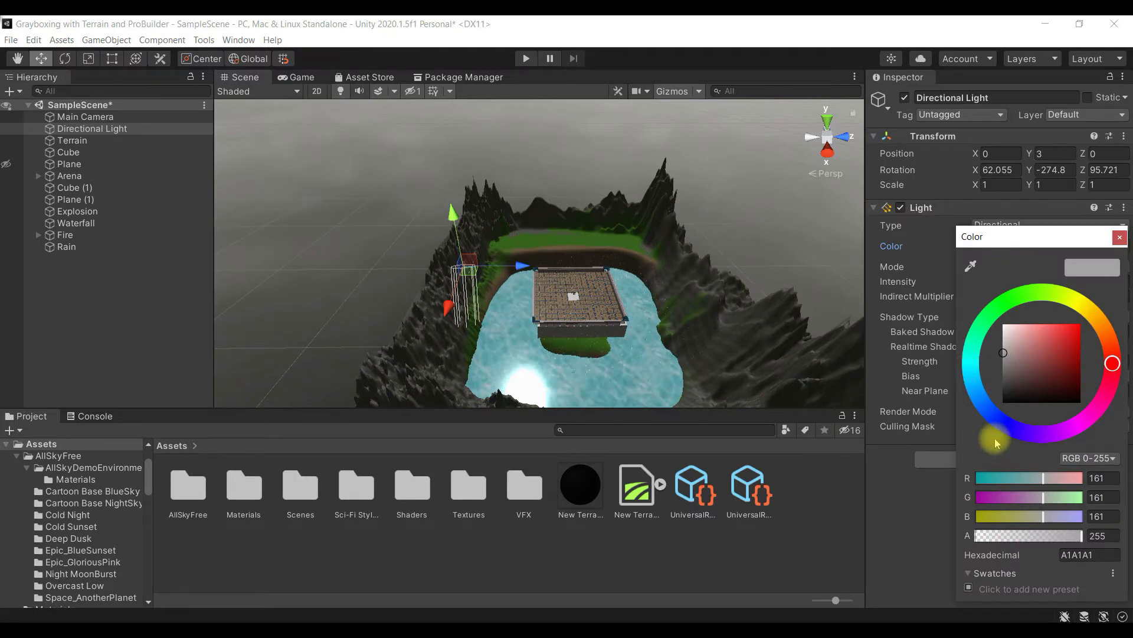
click(987, 323)
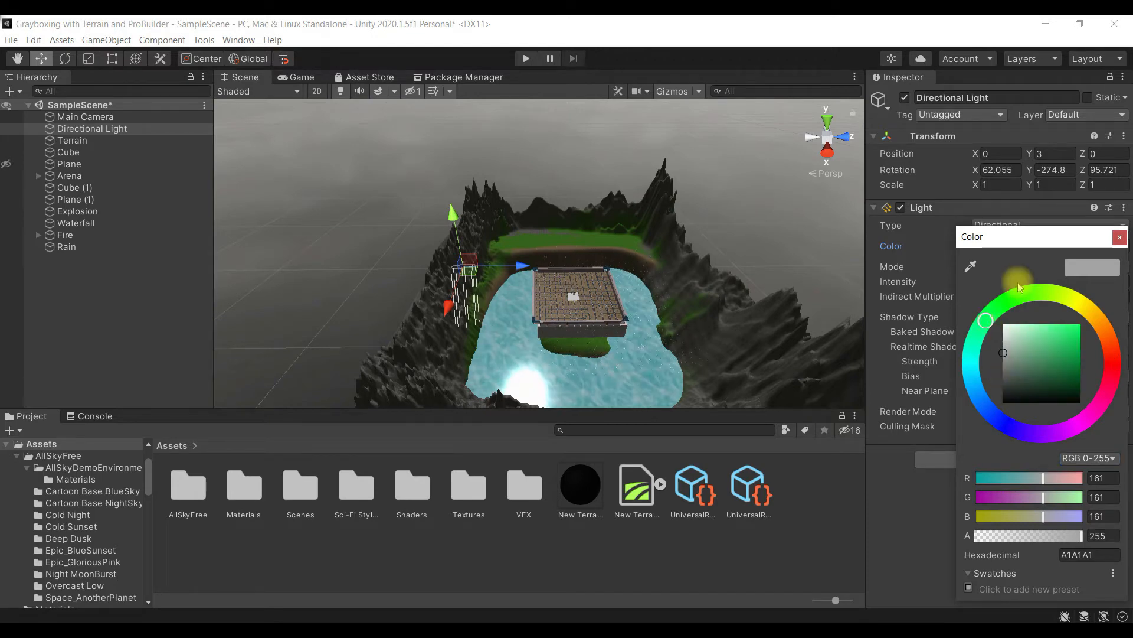
click(1086, 268)
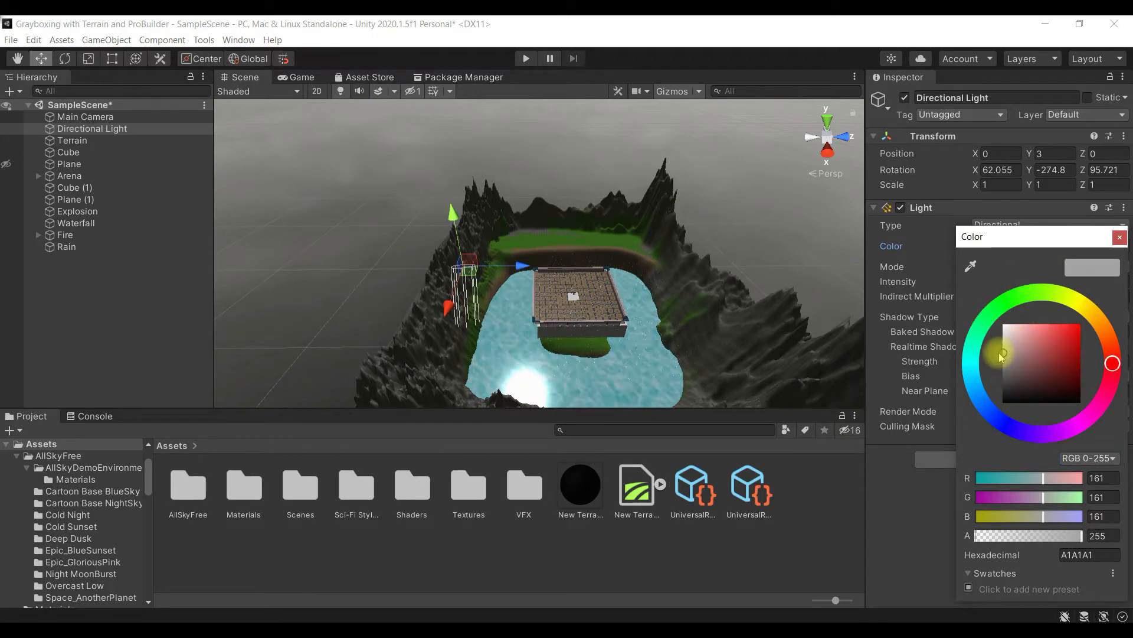
mouse_move(1005, 366)
mouse_down()
mouse_move(1004, 354)
mouse_move(996, 361)
mouse_up()
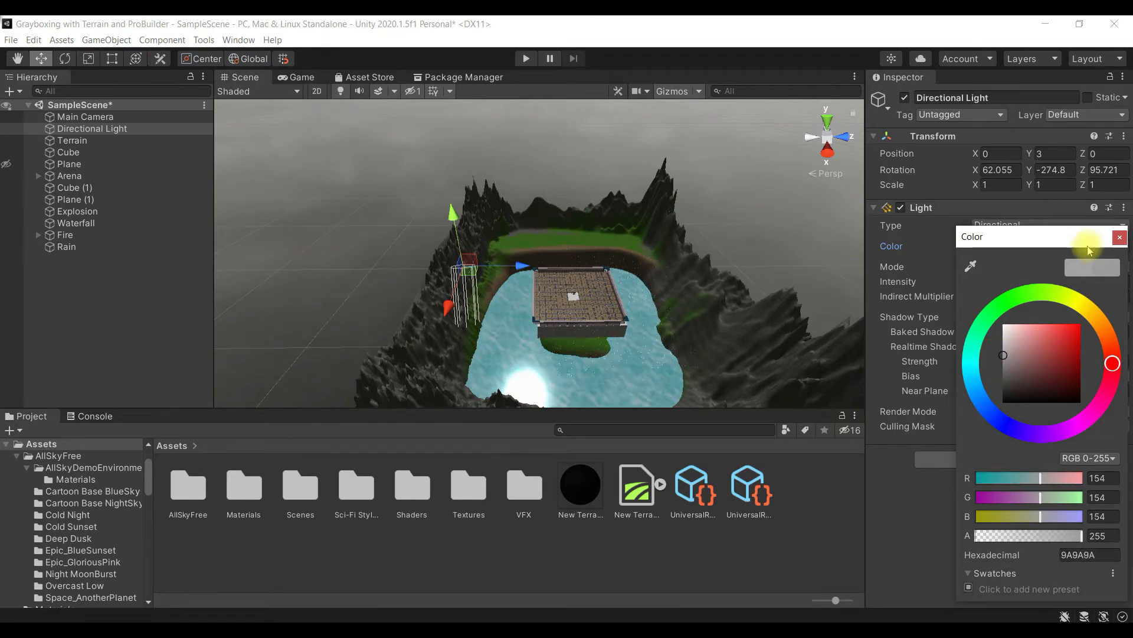
click(1120, 238)
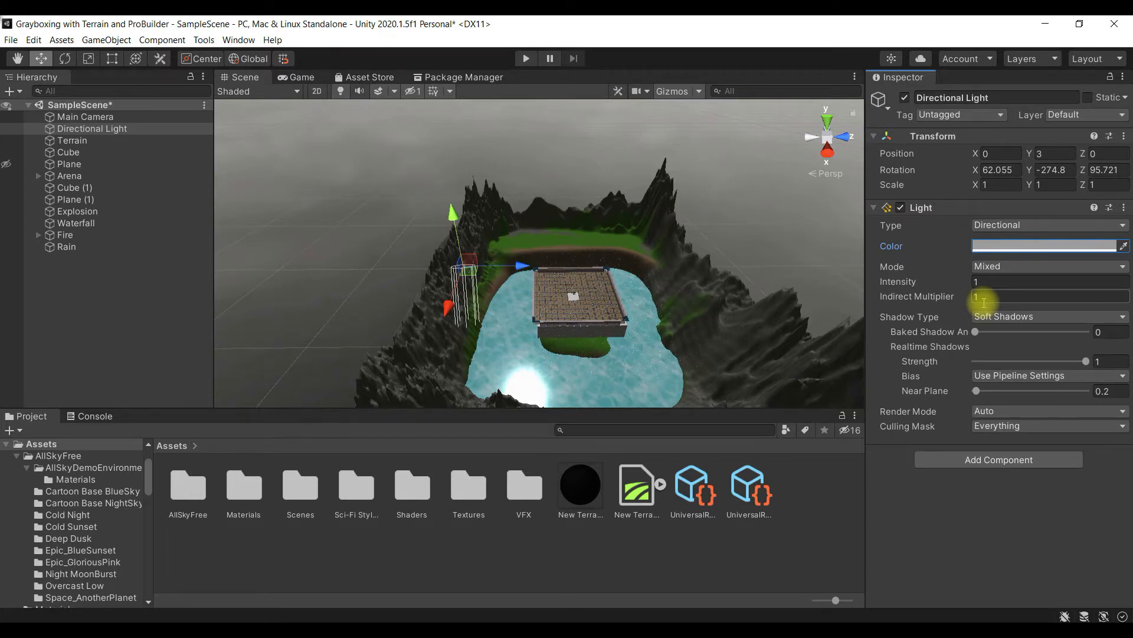
Darken the Directional Light's color further to 919191 and set its shadow type to No Shadows
click(1086, 248)
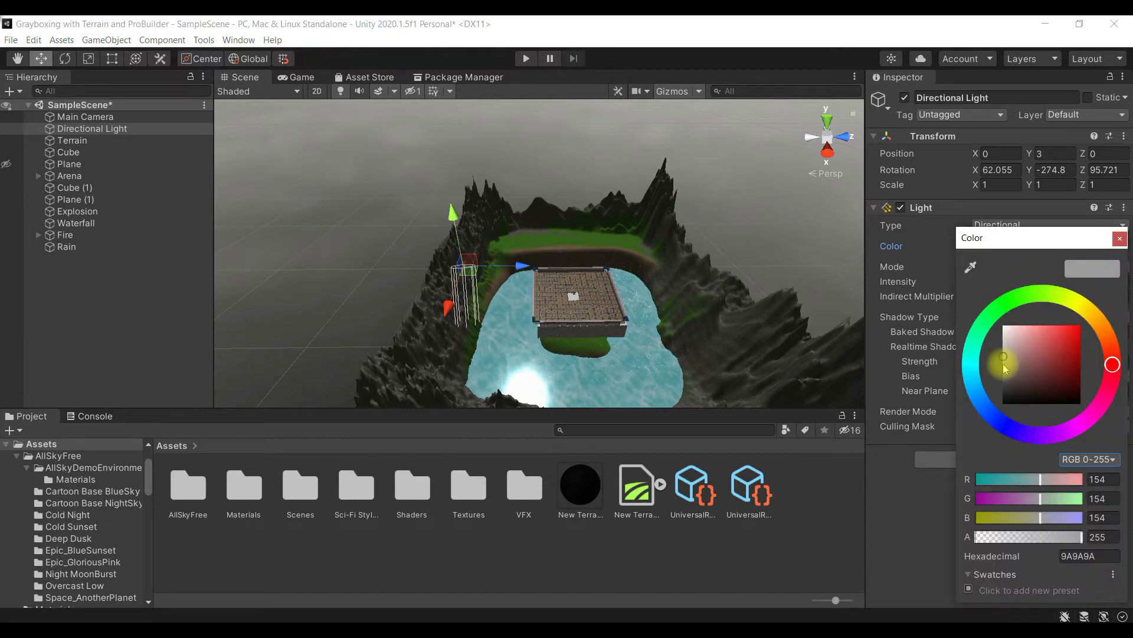
drag(1005, 367, 1002, 369)
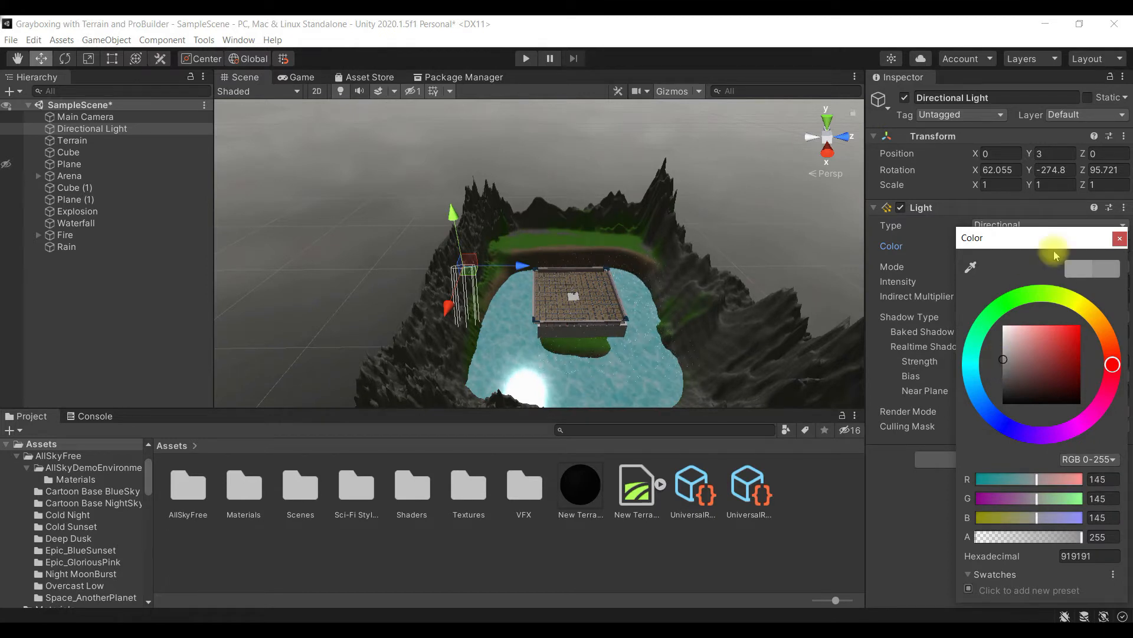
click(1119, 239)
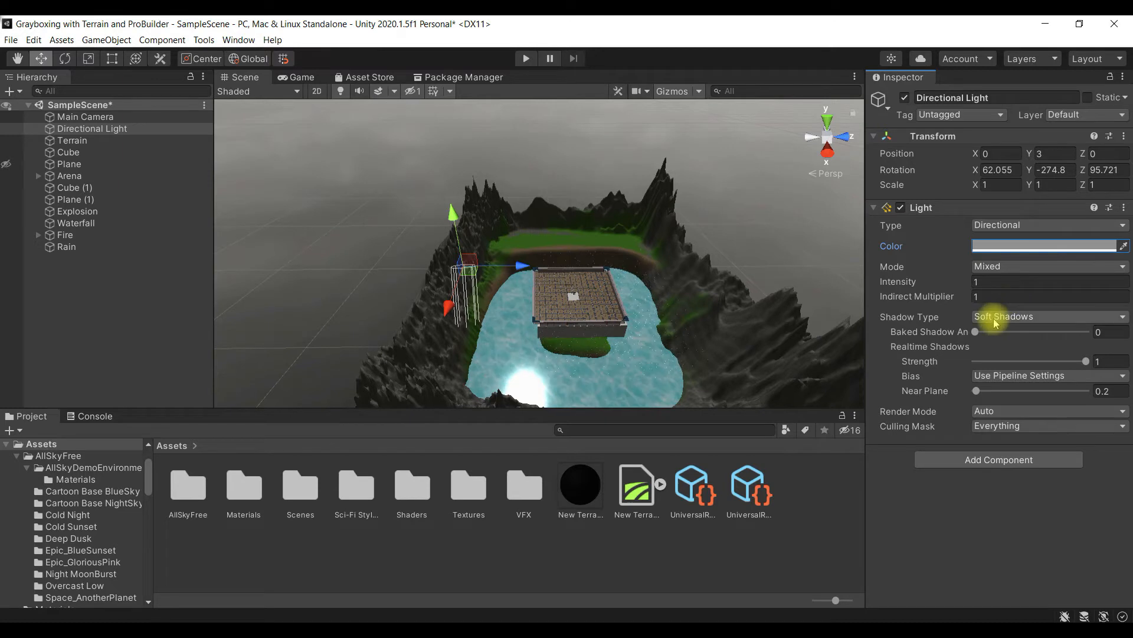
click(1036, 318)
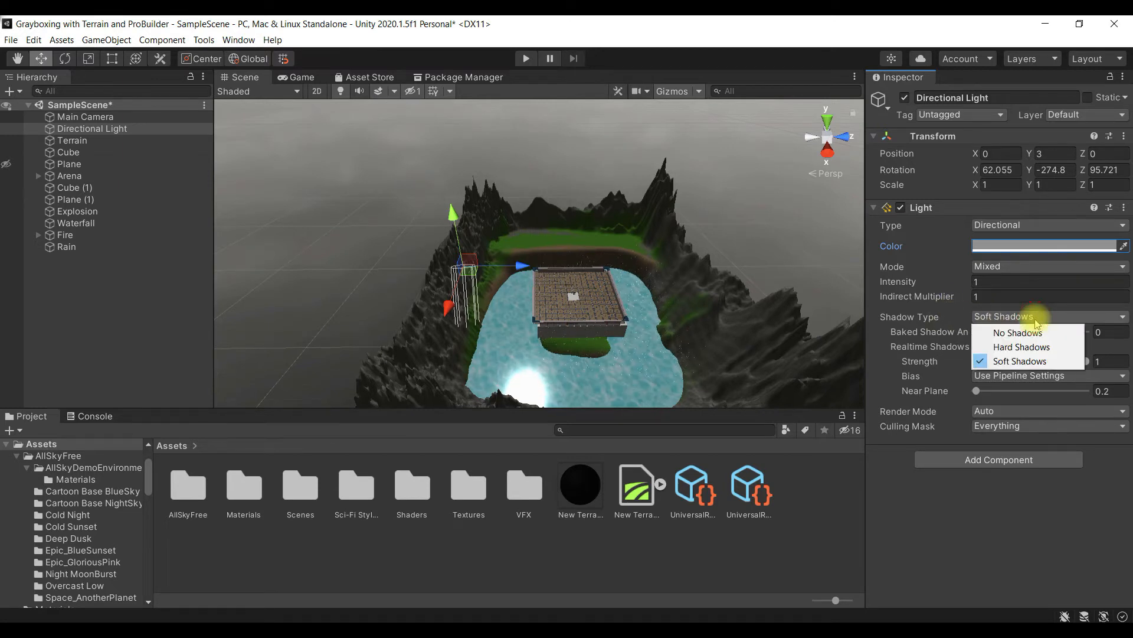
click(1043, 332)
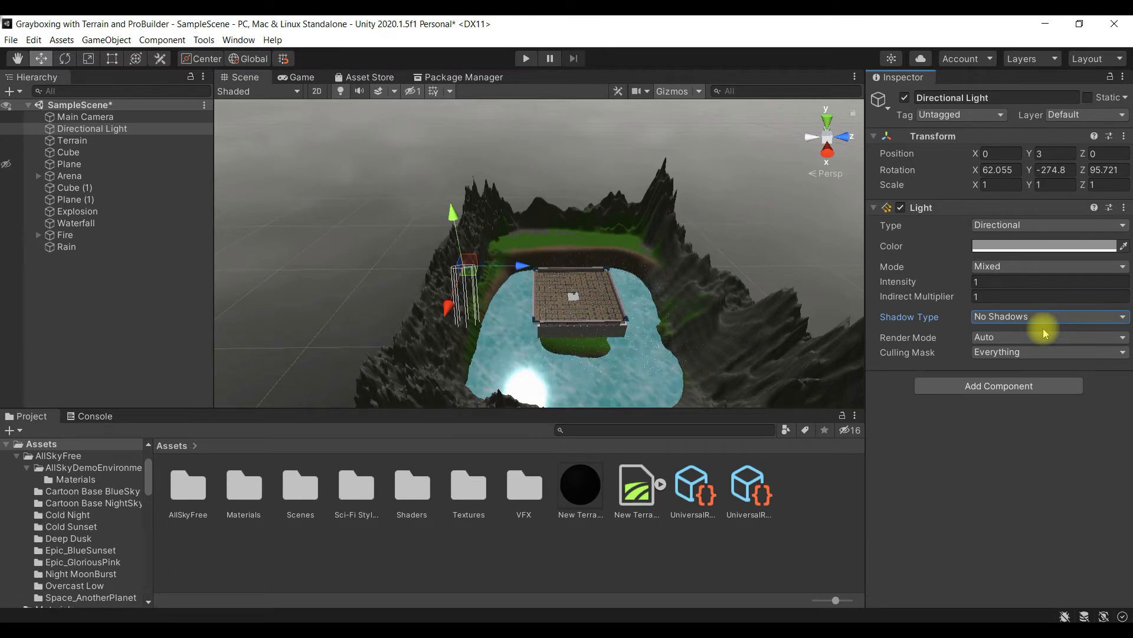
Add a Spotlight to the scene with range 50, inner/outer spot angles 30 and 120, and intensity 1000
click(76, 328)
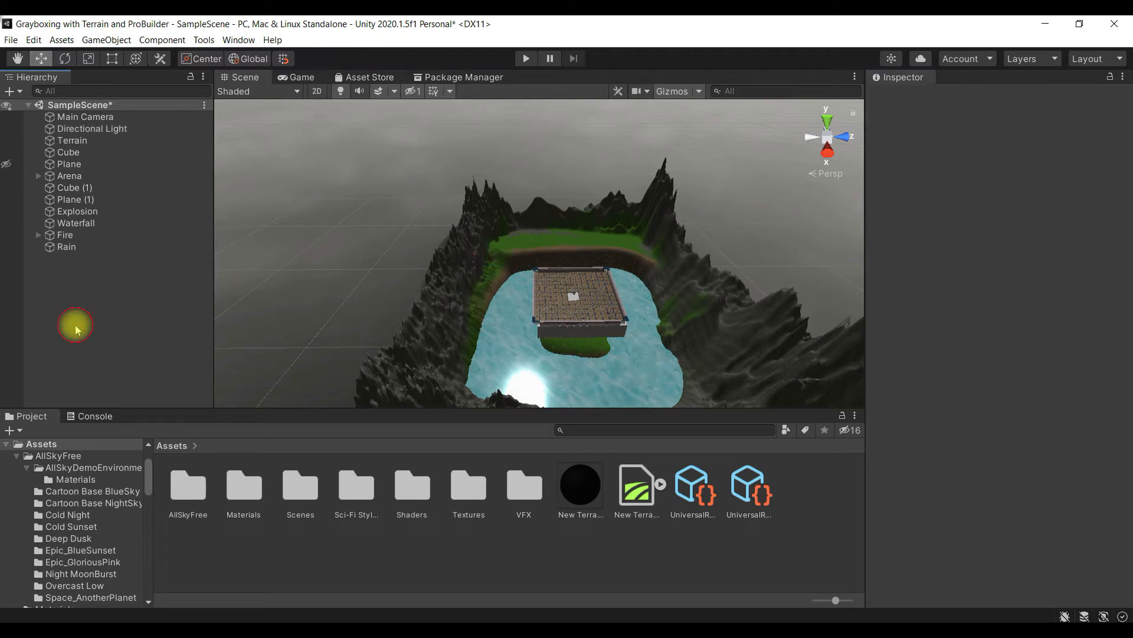
right_click(67, 327)
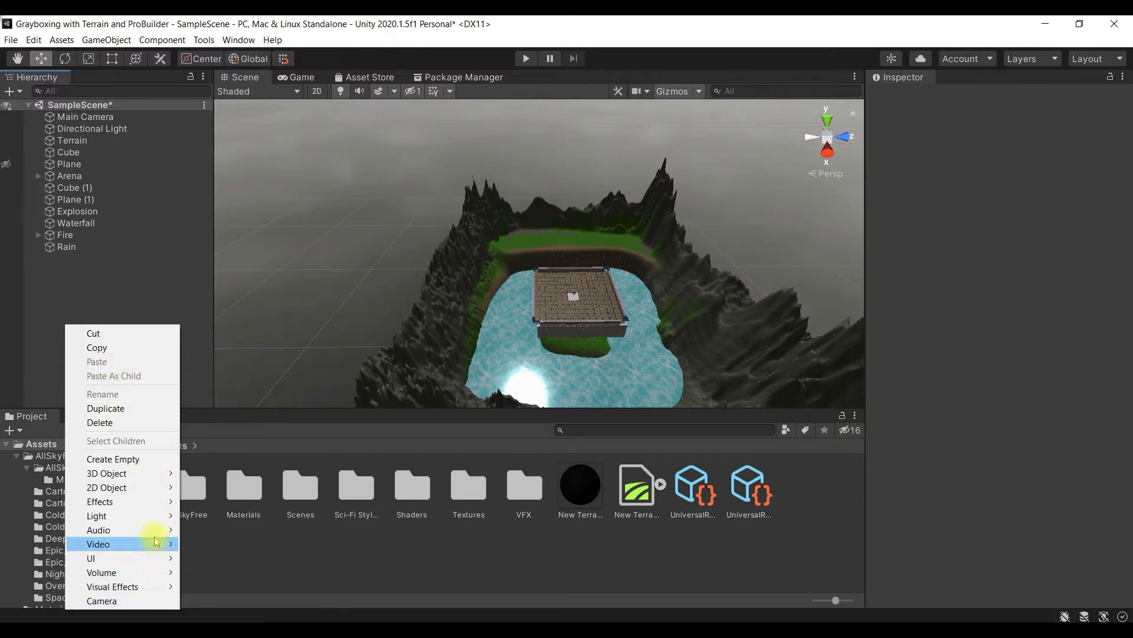
mouse_move(163, 522)
mouse_move(234, 518)
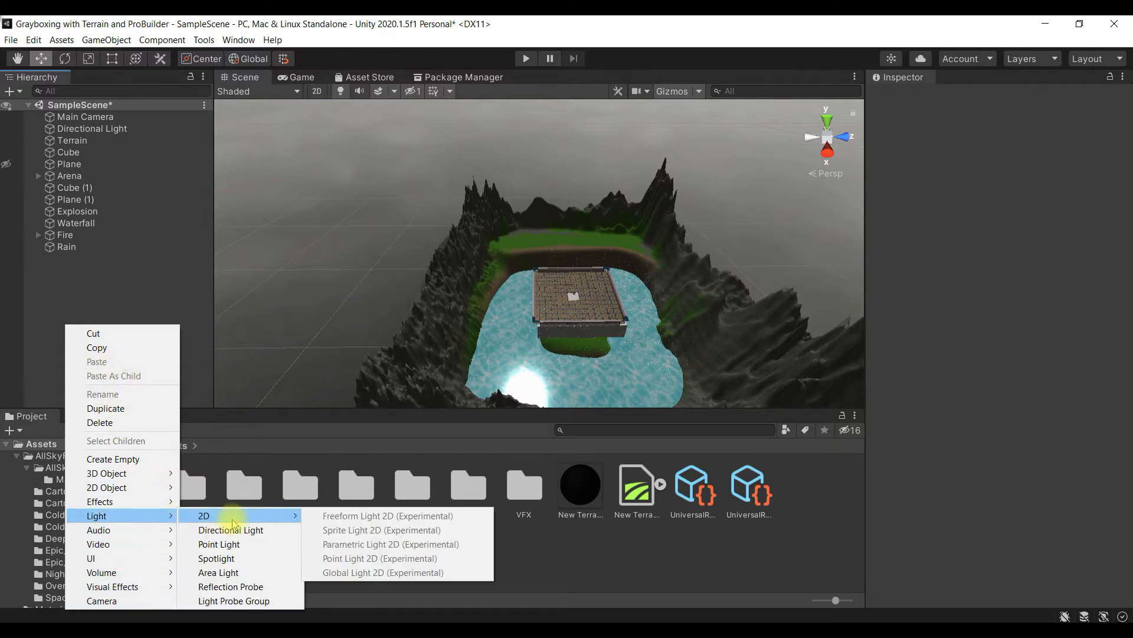
click(246, 558)
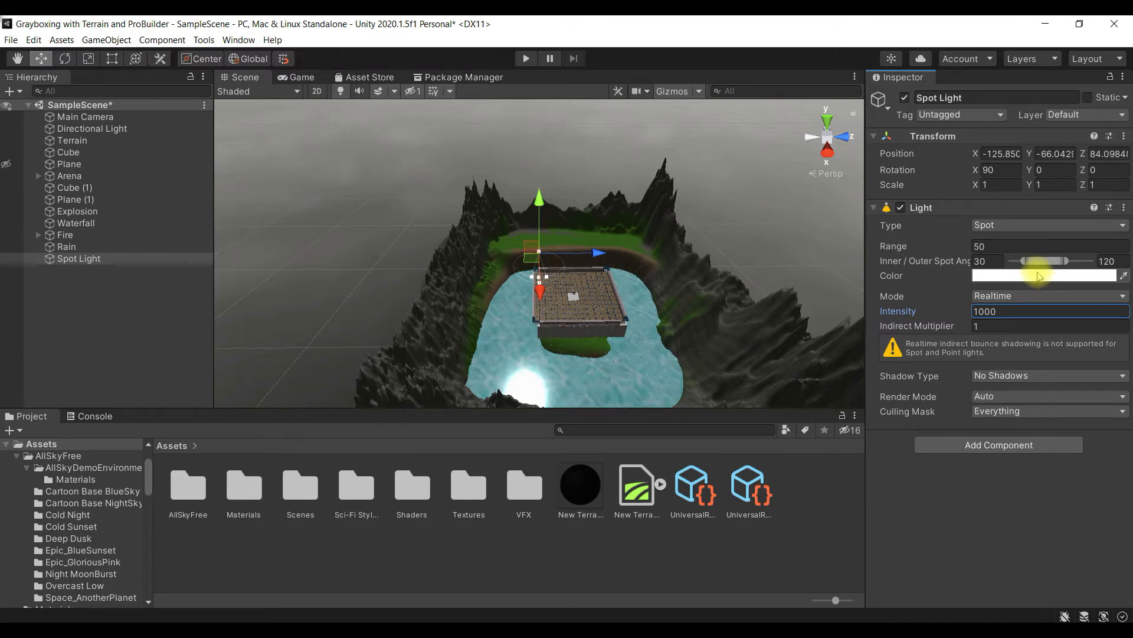
Move the Spot Light along X and Z towards the arena, to about X 35.7, Z 191.2
double_click(91, 260)
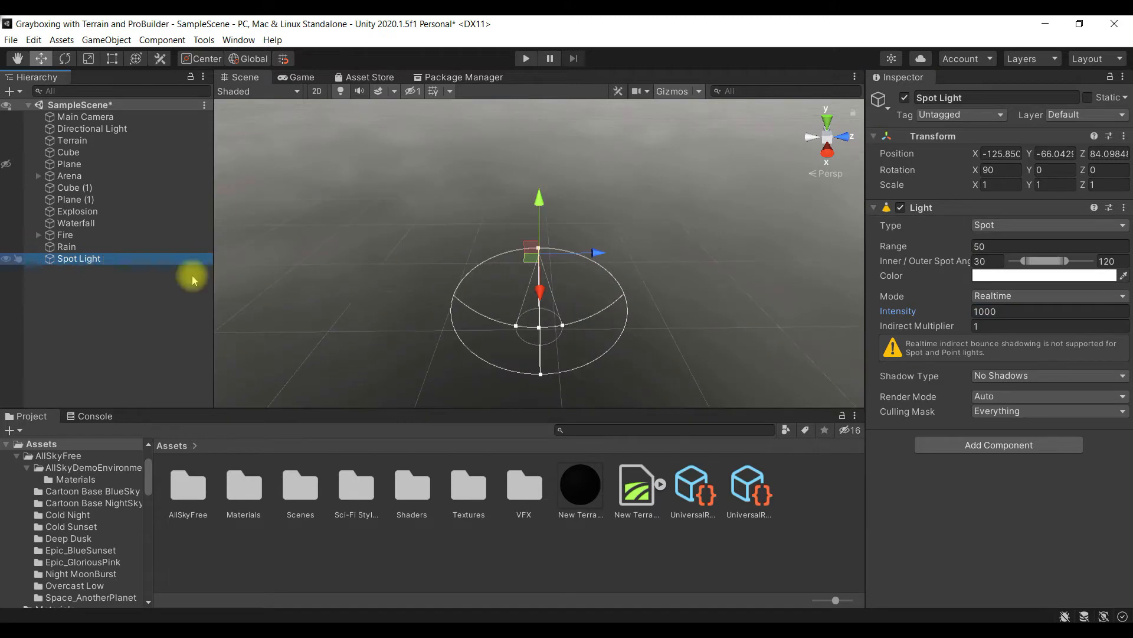
scroll(407, 288, down, 10)
scroll(464, 287, up, 5)
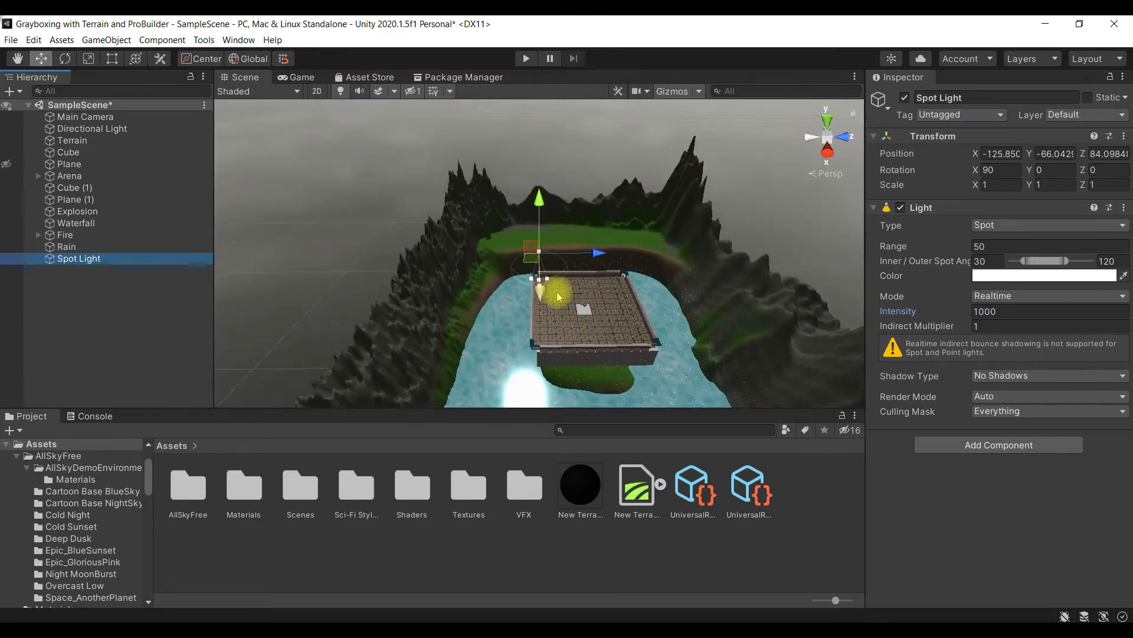
scroll(556, 316, up, 3)
scroll(555, 321, down, 2)
drag(538, 292, 842, 387)
alt+drag(548, 373, 370, 412)
right_drag(447, 340, 376, 339)
drag(400, 257, 616, 198)
alt+drag(511, 315, 611, 322)
drag(449, 249, 612, 332)
Examine the arena floor up close and check where the Spot Light sits relative to the arena's corner
key(w)
right_drag(612, 331, 315, 304)
click(633, 316)
scroll(3, 275, up, 9)
scroll(3, 275, up, 20)
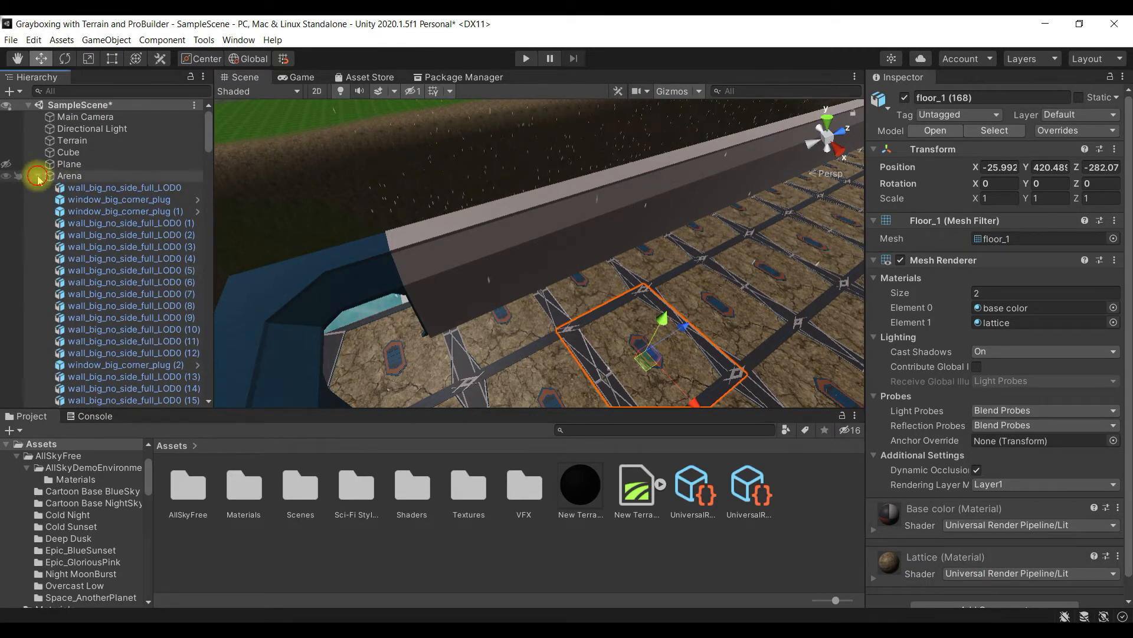
click(38, 176)
double_click(112, 260)
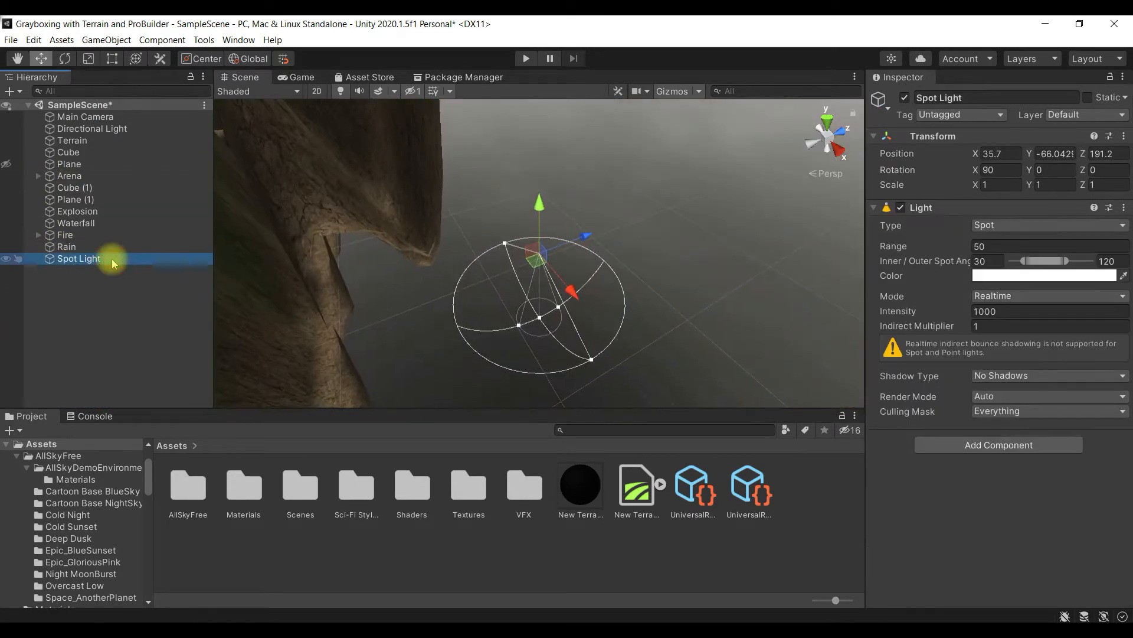
scroll(423, 325, down, 6)
scroll(423, 326, up, 4)
scroll(423, 324, down, 5)
alt+drag(473, 295, 480, 246)
right_drag(480, 246, 689, 338)
key(w)
key(a)
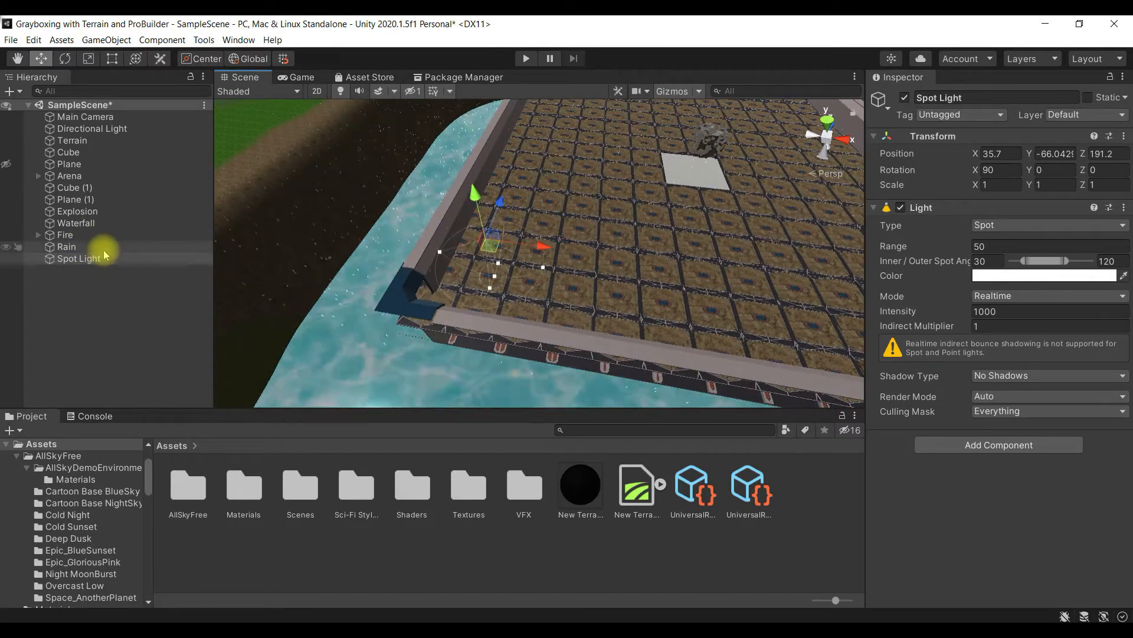
Copy the Arena's position to the Spot Light: X 116.7, Y about -358.77 and Z about 368.57
click(126, 175)
click(1010, 153)
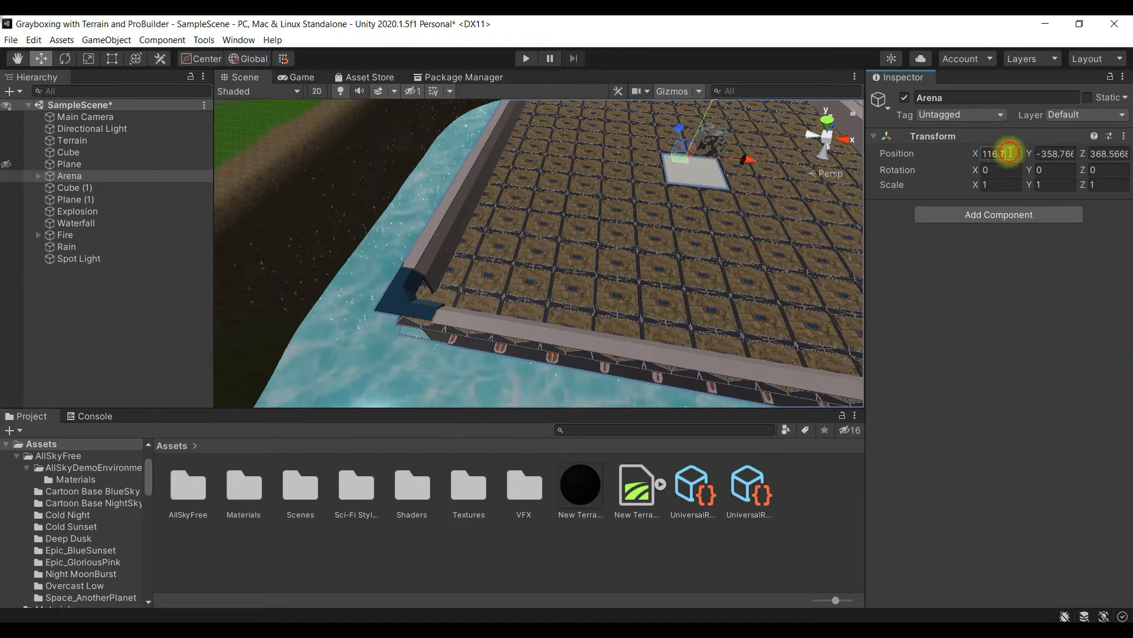
click(135, 260)
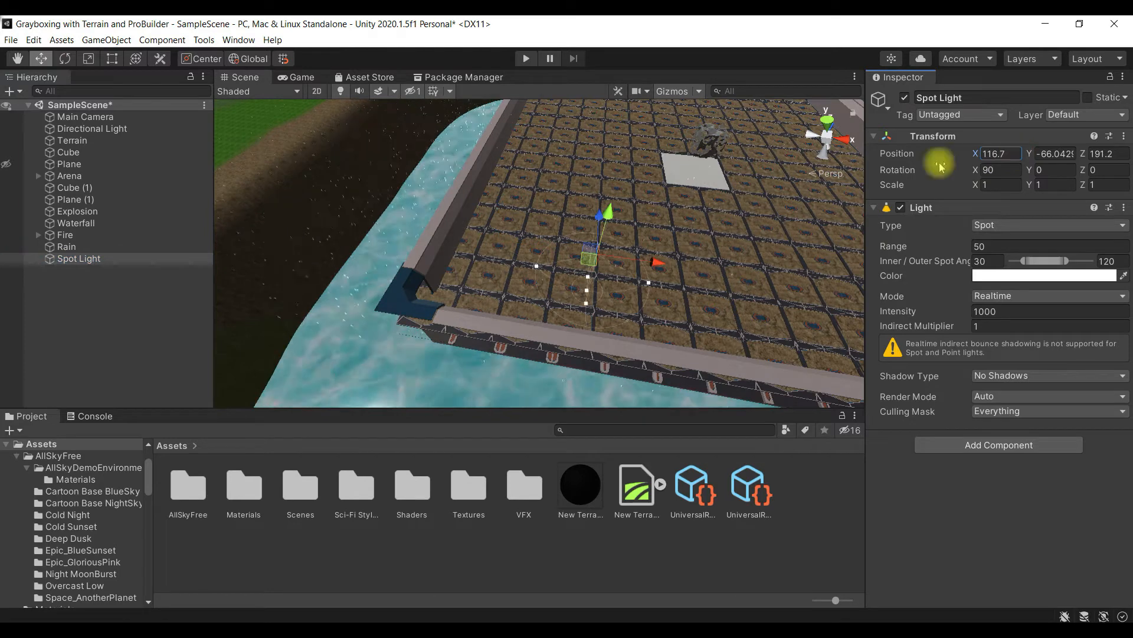
click(119, 175)
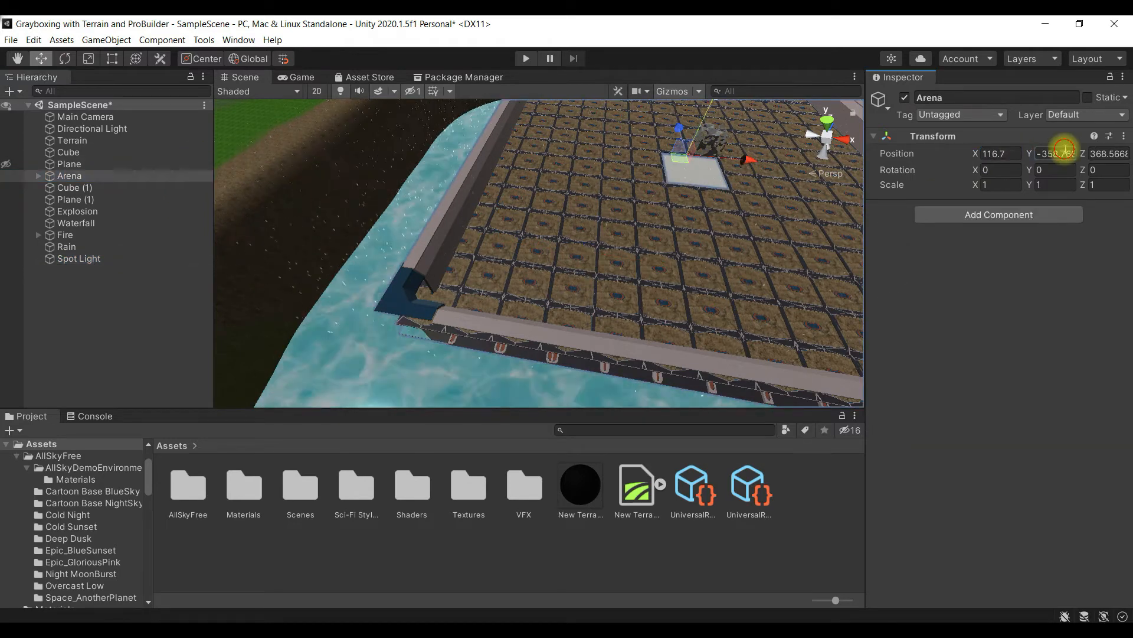
click(127, 259)
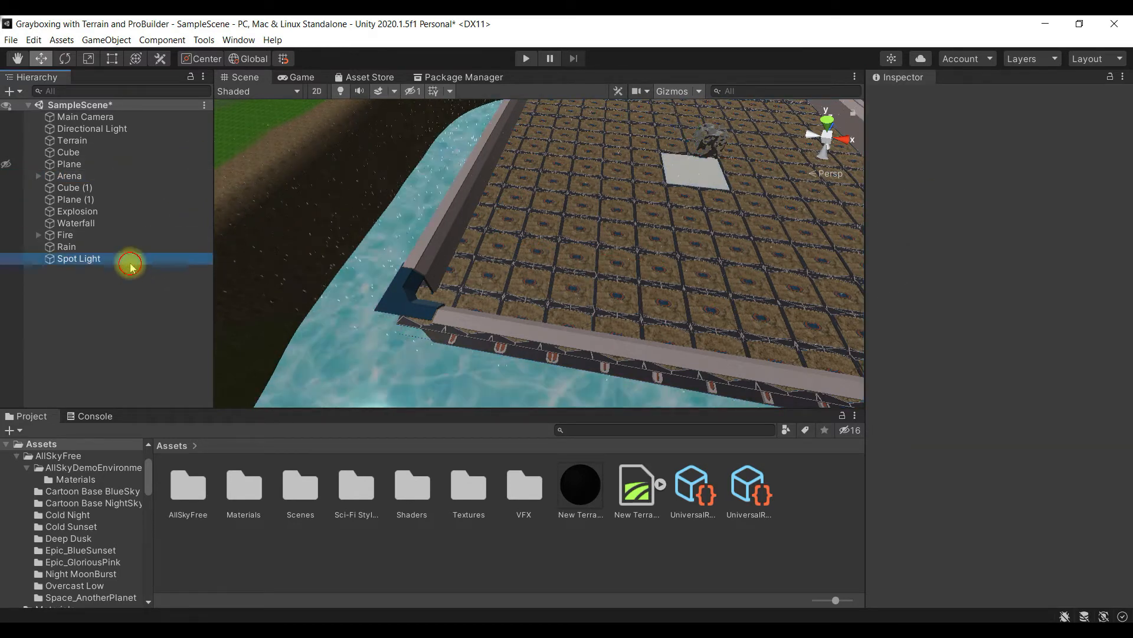
drag(1058, 153, 1058, 150)
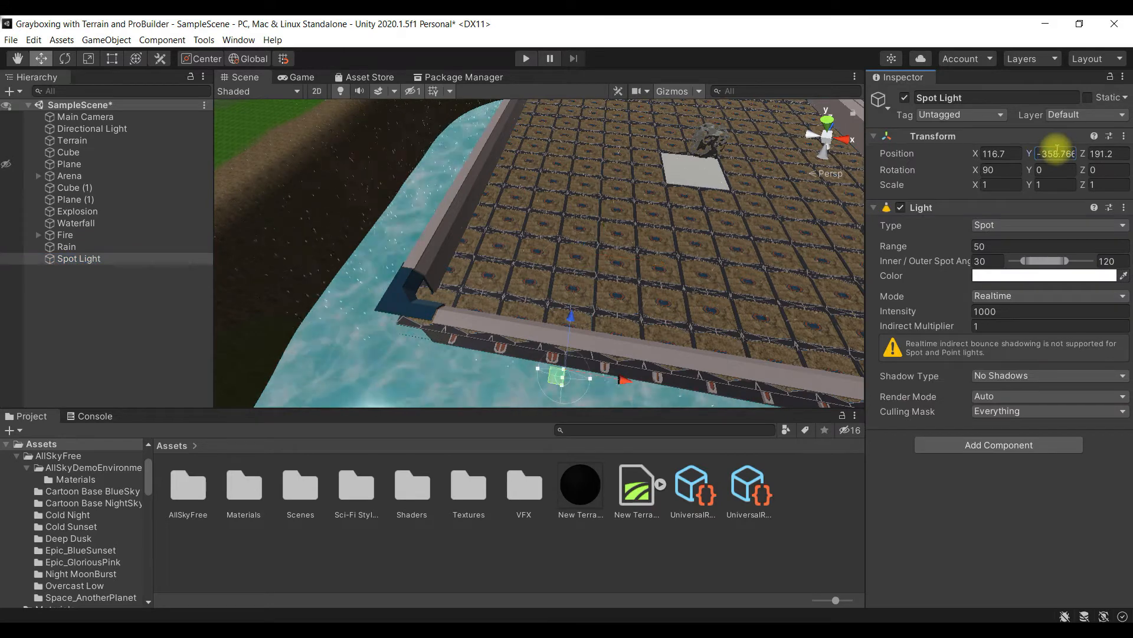
click(118, 175)
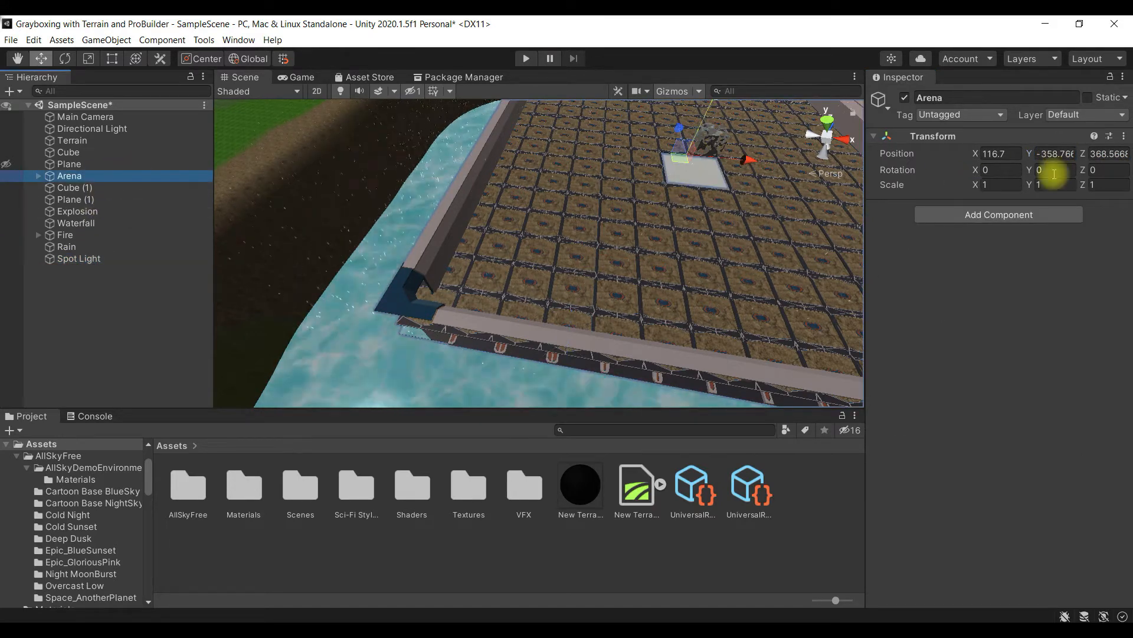
click(1116, 154)
click(160, 258)
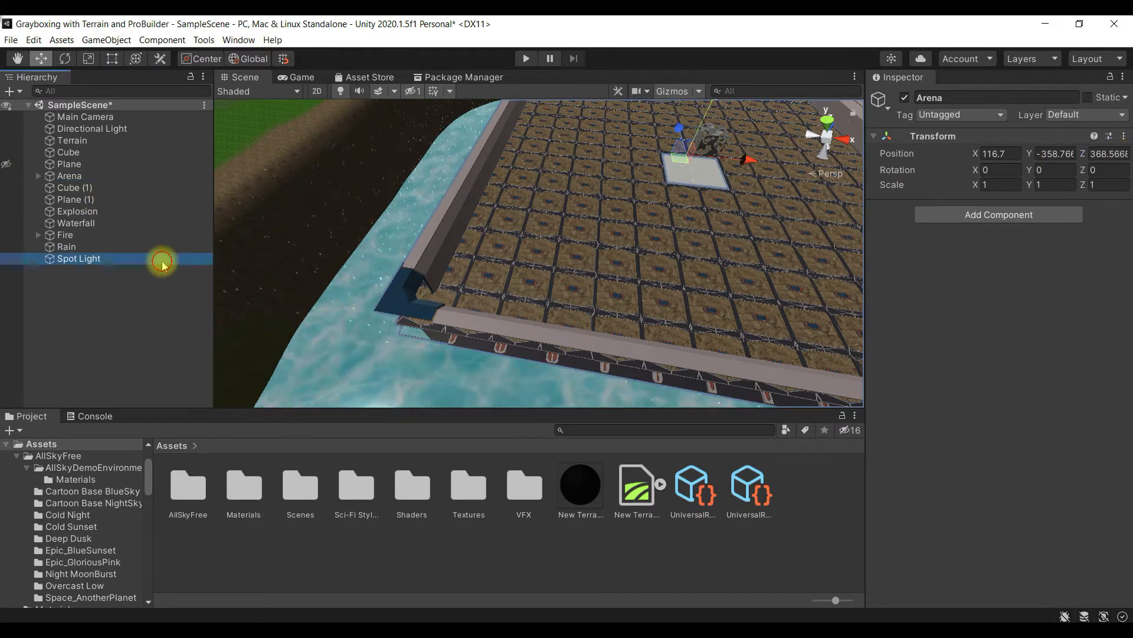
drag(1120, 156, 1113, 152)
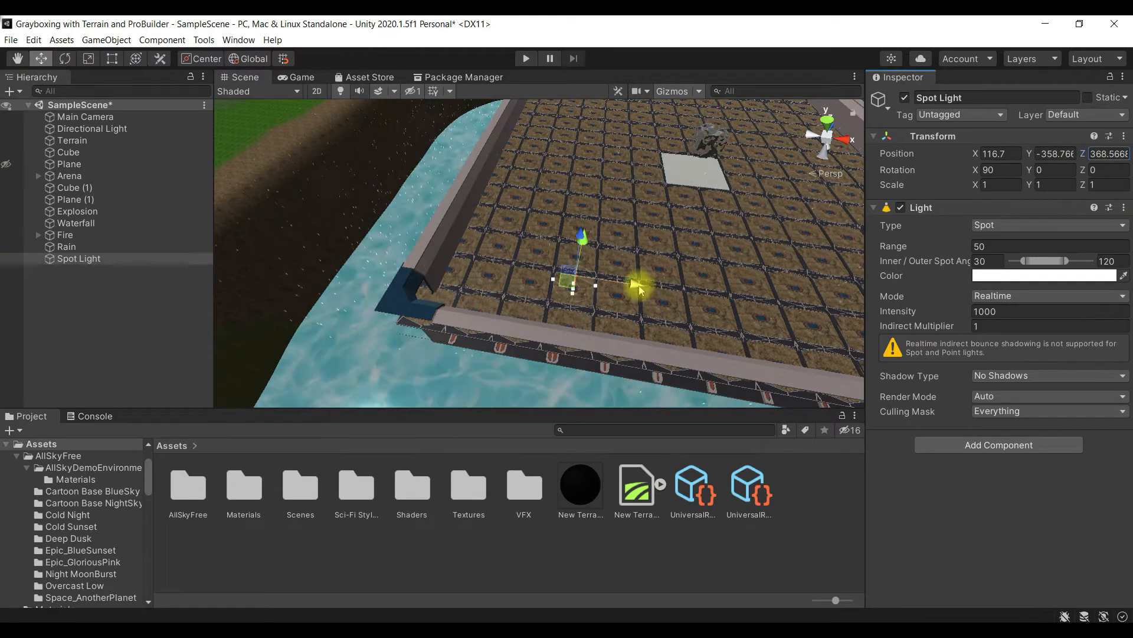
Move the Spot Light above one corner of the arena, to about X 206.2, Y -97.4, Z 137.6
drag(635, 284, 491, 278)
right_drag(447, 313, 555, 343)
drag(430, 263, 486, 245)
drag(435, 216, 374, 245)
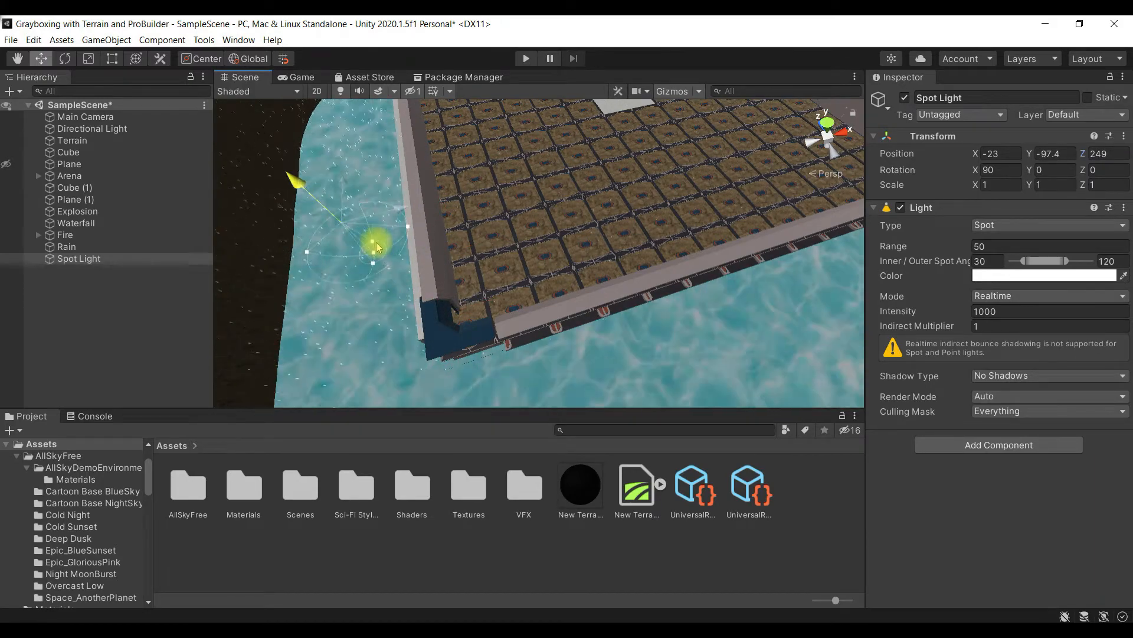
mouse_move(458, 286)
right_down()
mouse_move(528, 310)
mouse_move(537, 223)
mouse_move(442, 299)
right_up()
drag(387, 307, 670, 277)
right_drag(544, 321, 664, 331)
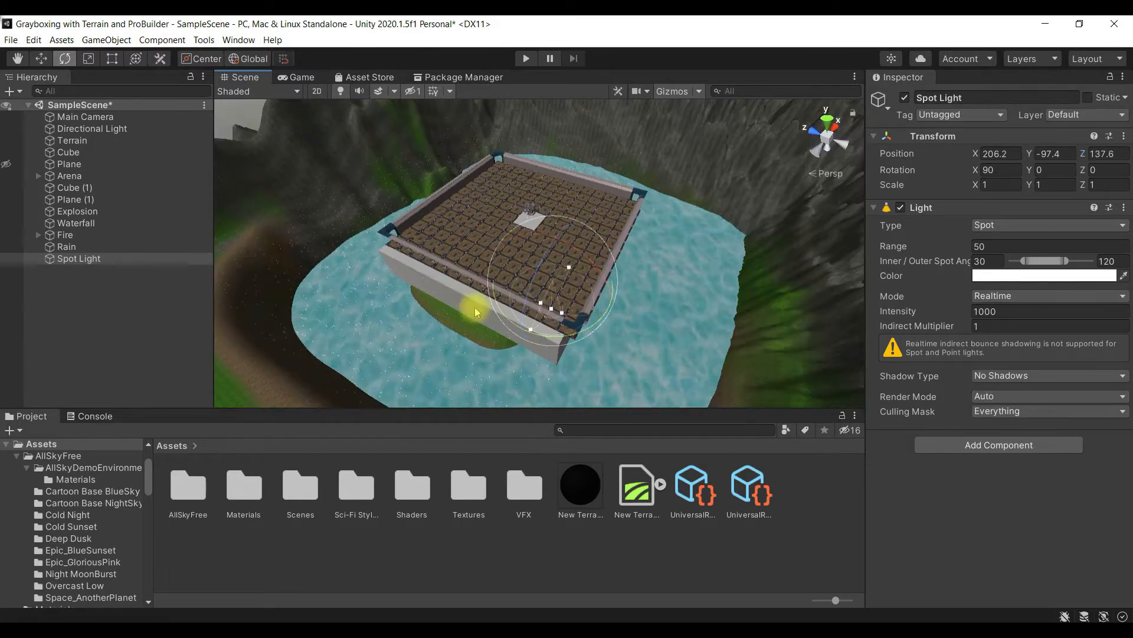
Create an empty object in the scene and name it Base
right_click(141, 295)
click(74, 300)
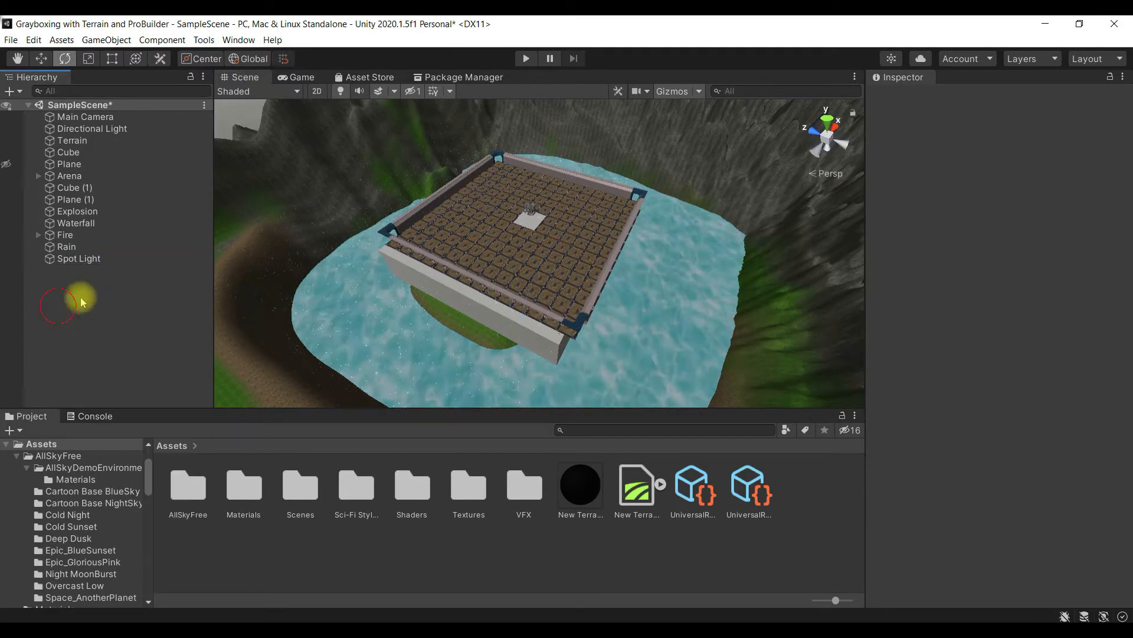
right_click(105, 289)
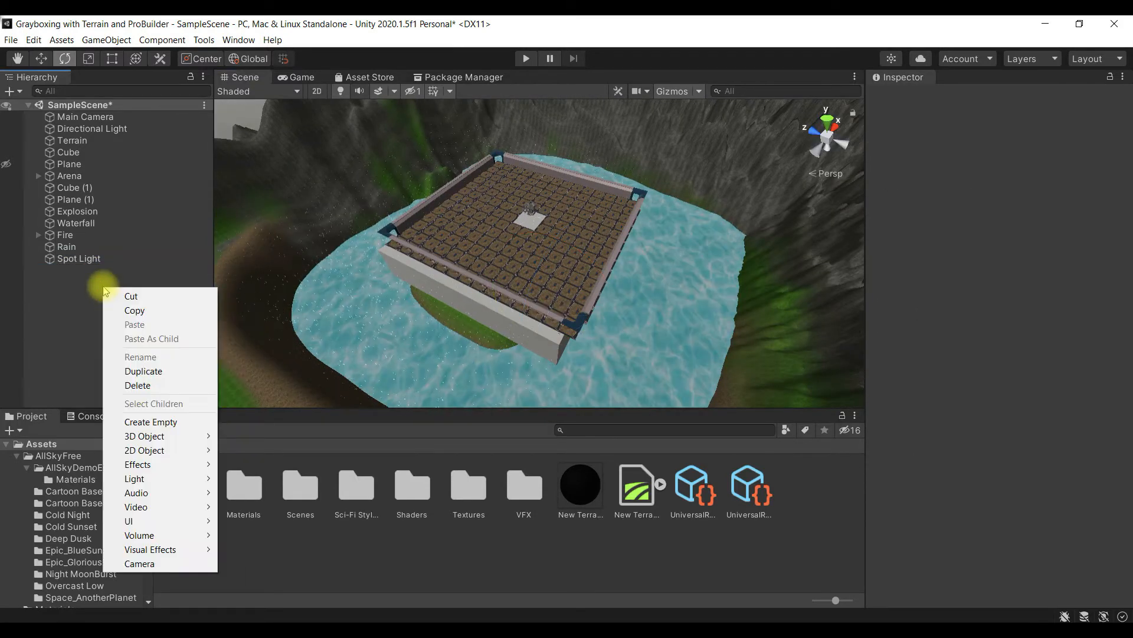
click(185, 422)
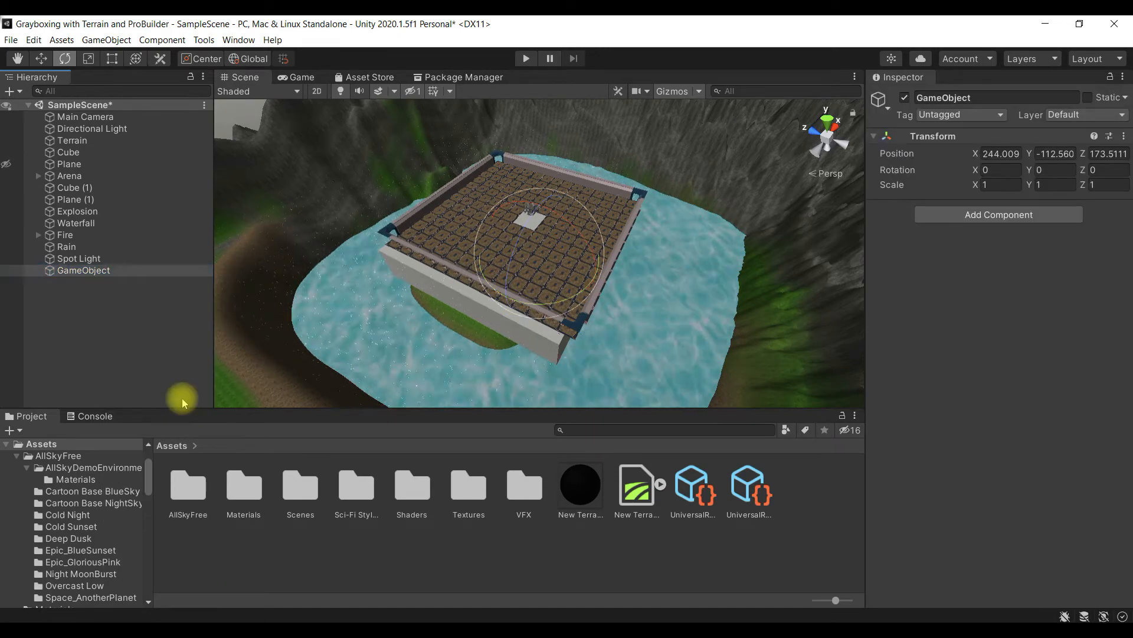
click(131, 275)
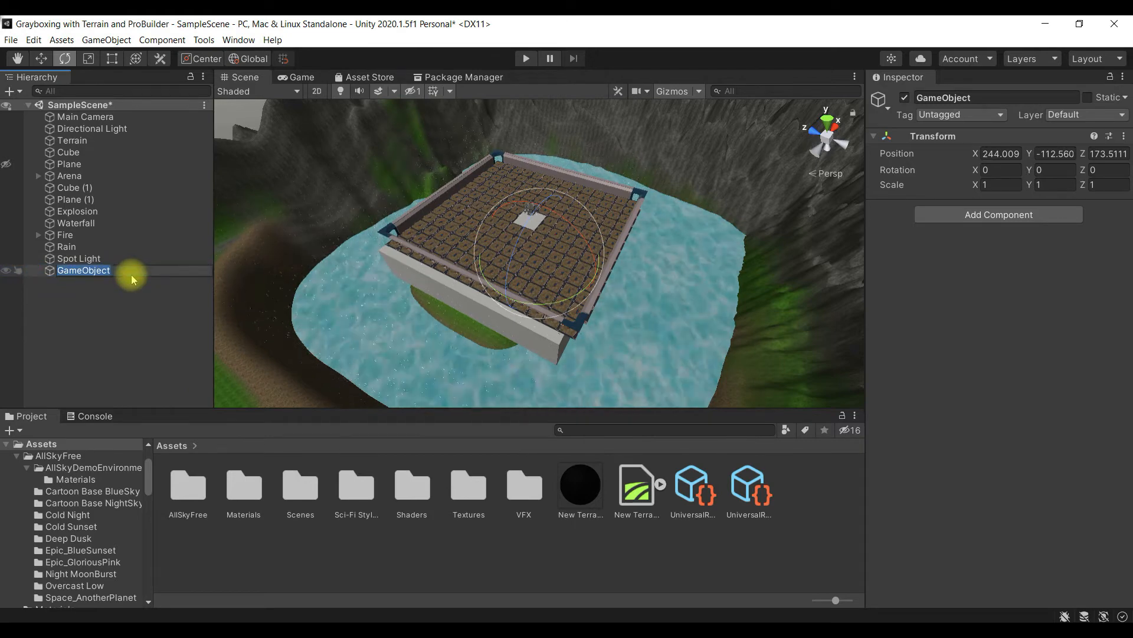
text(Base)
key(Return)
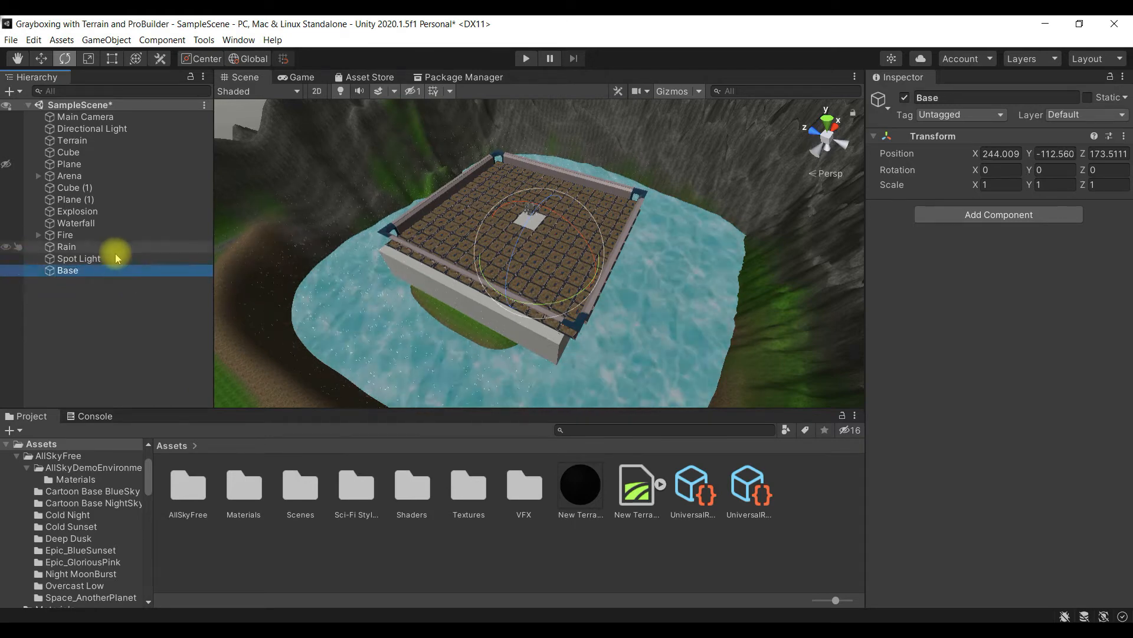
Rename the Spot Light as Light and make it a child of Base
click(115, 258)
click(115, 258)
text(Light)
key(Return)
drag(115, 258, 119, 271)
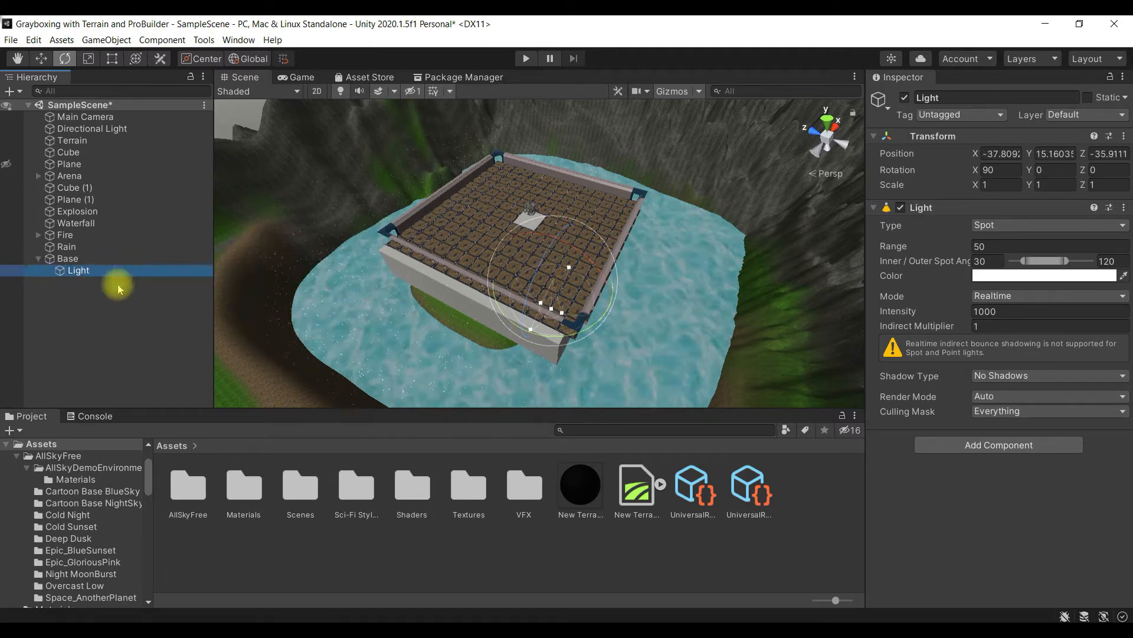
click(44, 261)
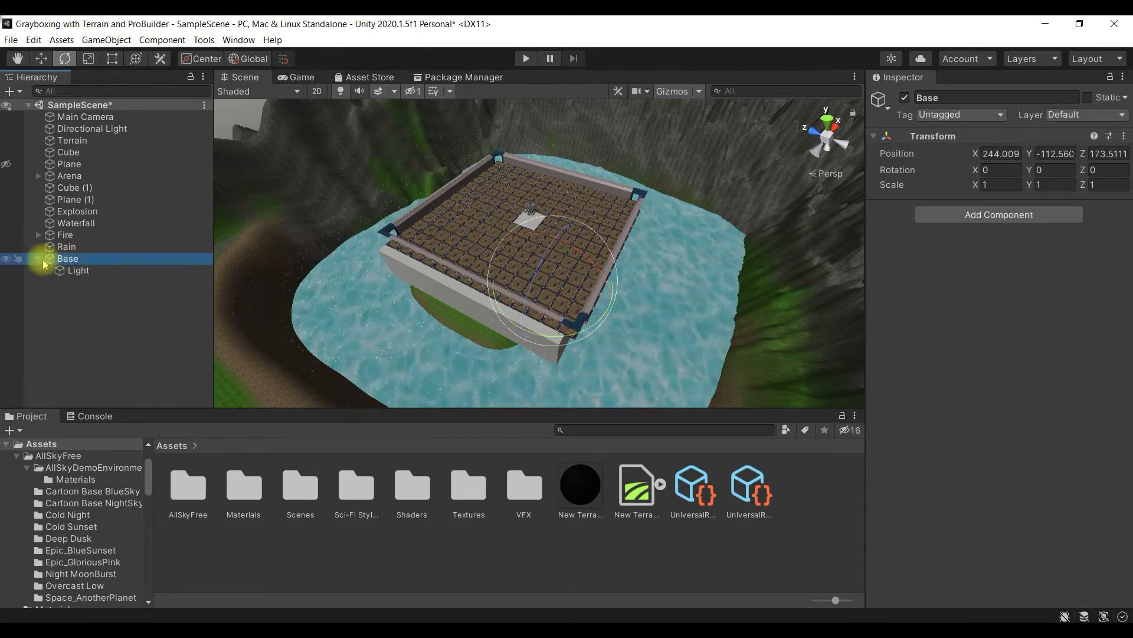
key(Left)
key(Up)
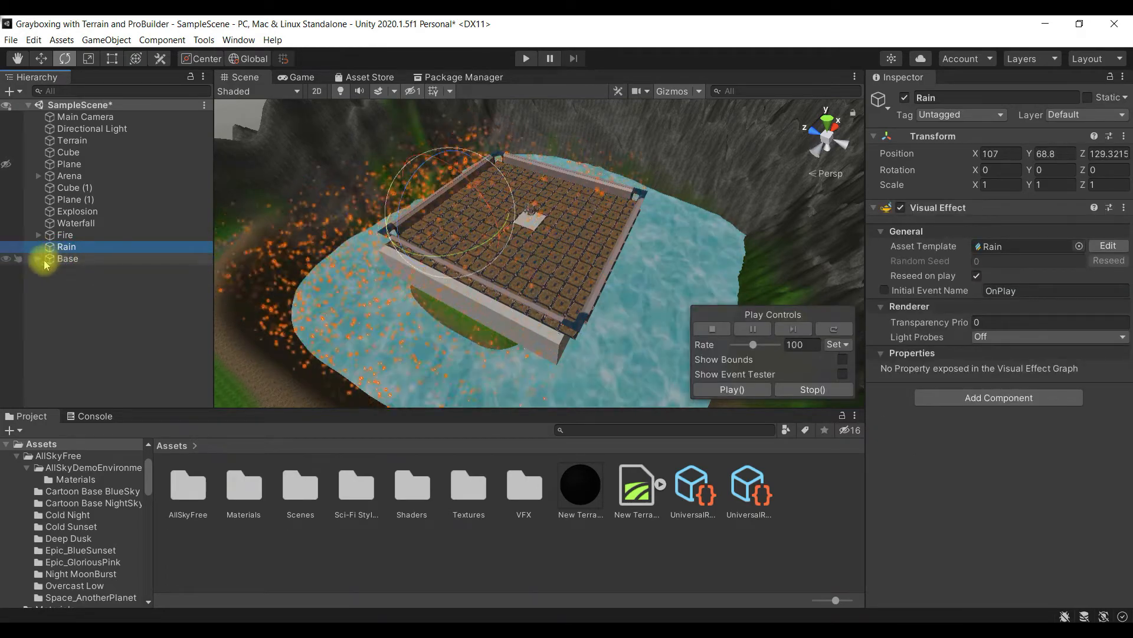
click(40, 260)
click(40, 260)
Move Base horizontally across the arena to about X 162.8, Z 242.1
click(65, 257)
click(40, 262)
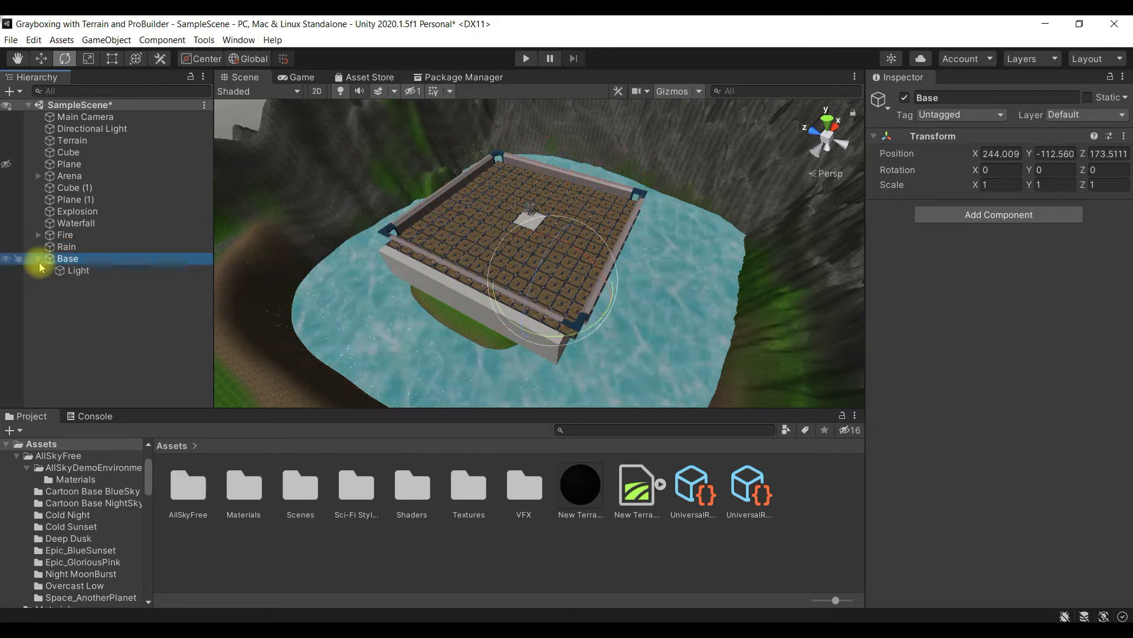
key(w)
drag(516, 274, 603, 201)
right_drag(603, 201, 591, 198)
key(w)
right_drag(506, 220, 827, 320)
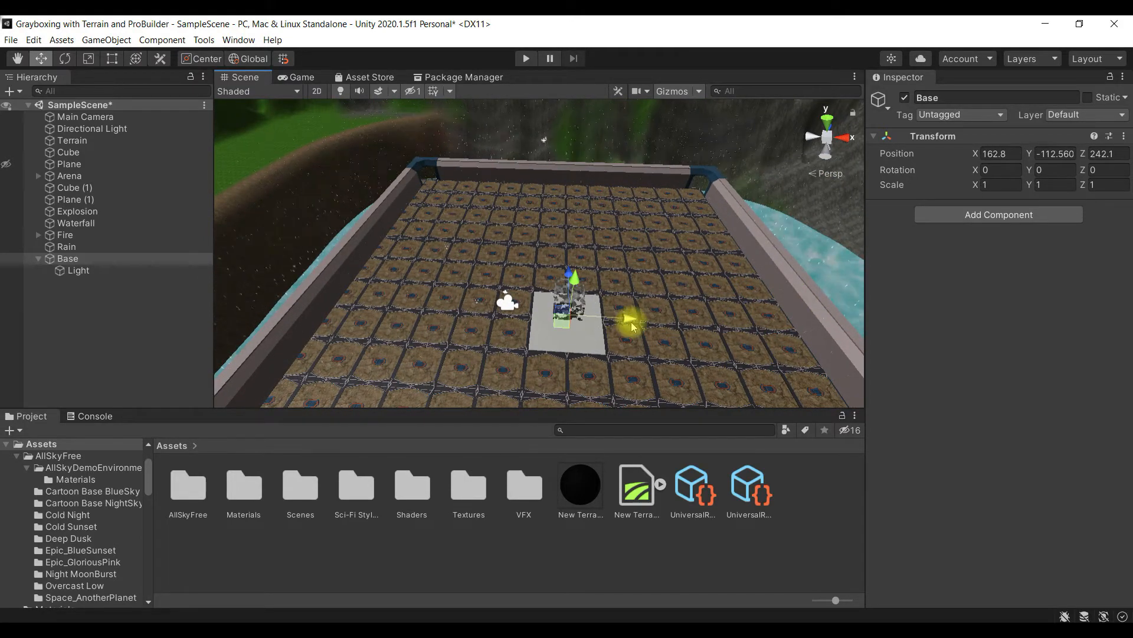
click(1088, 98)
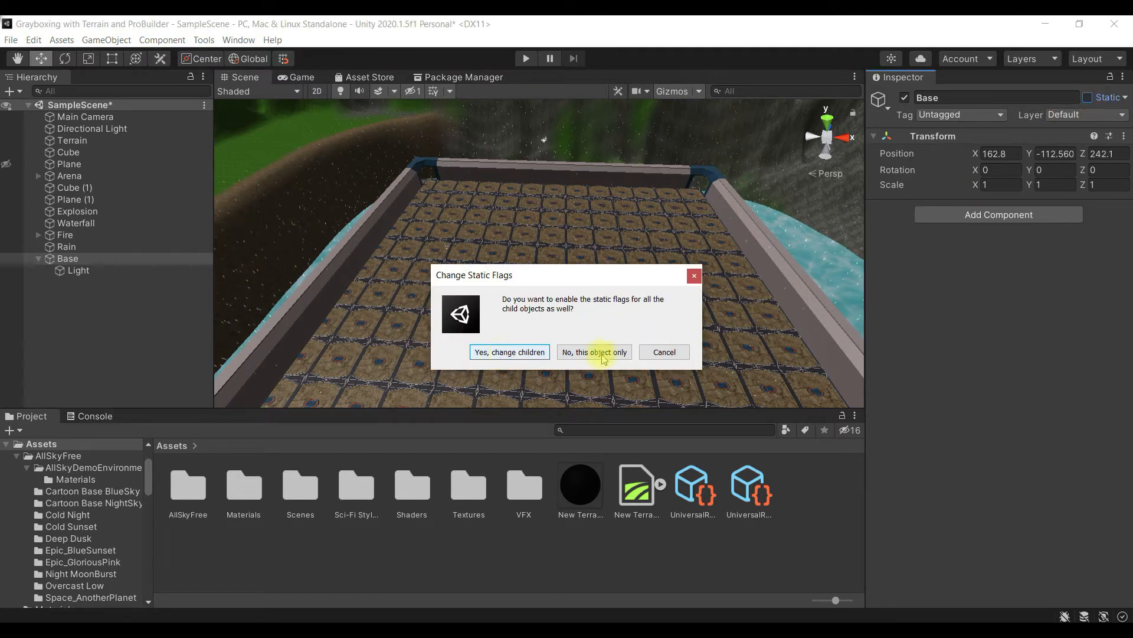
click(665, 352)
click(109, 335)
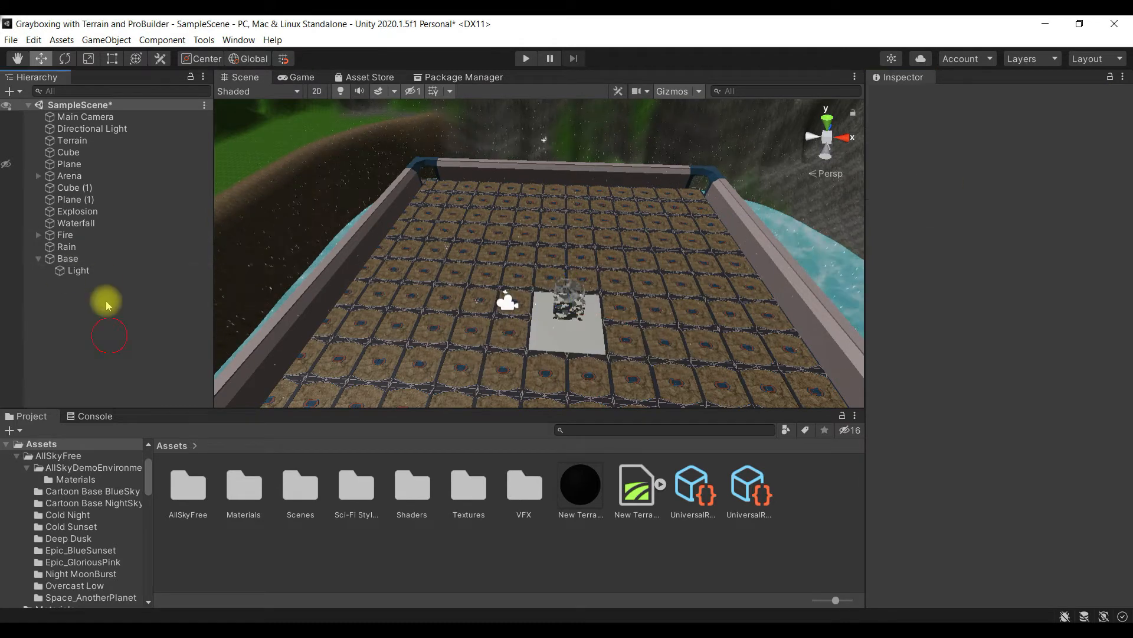
Mark Base as static and apply the static flags to its child objects as well
click(102, 262)
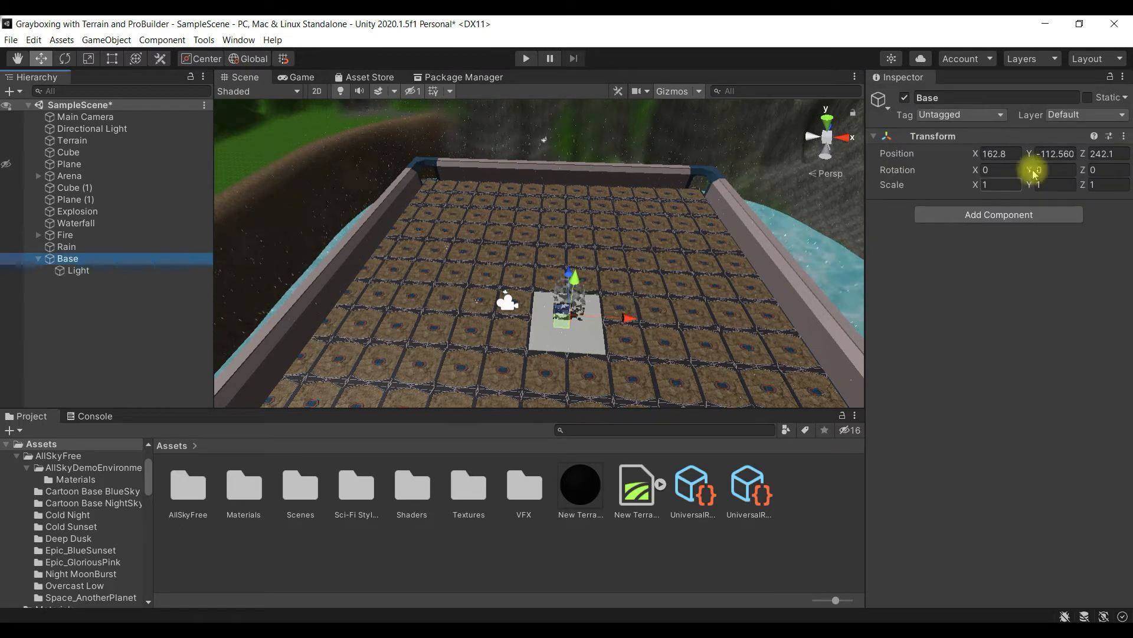
click(1088, 98)
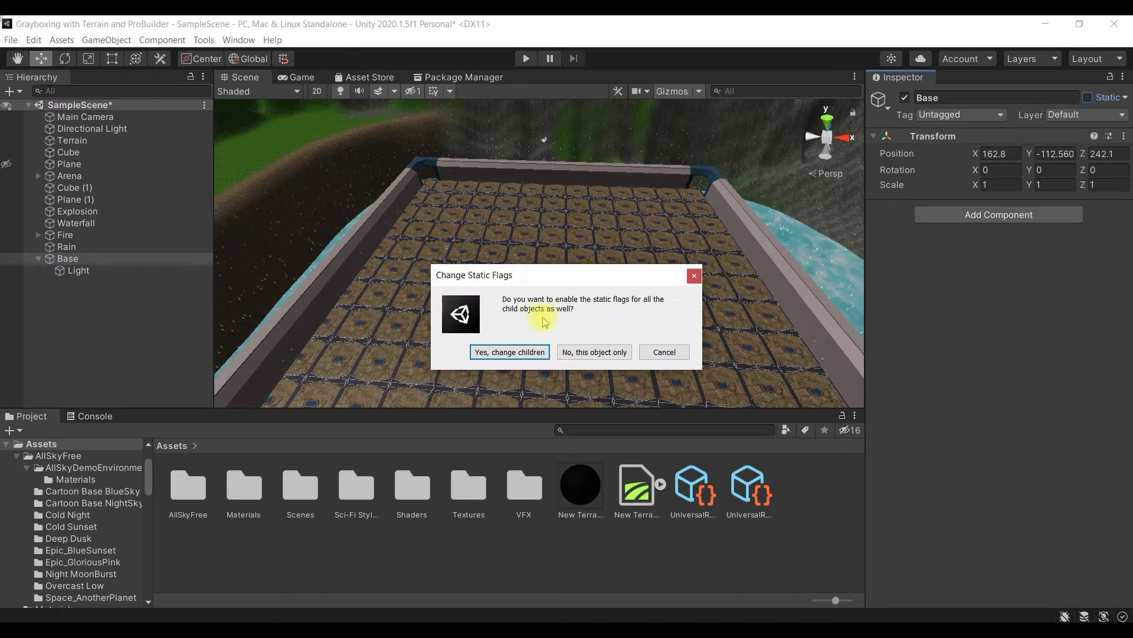
click(510, 352)
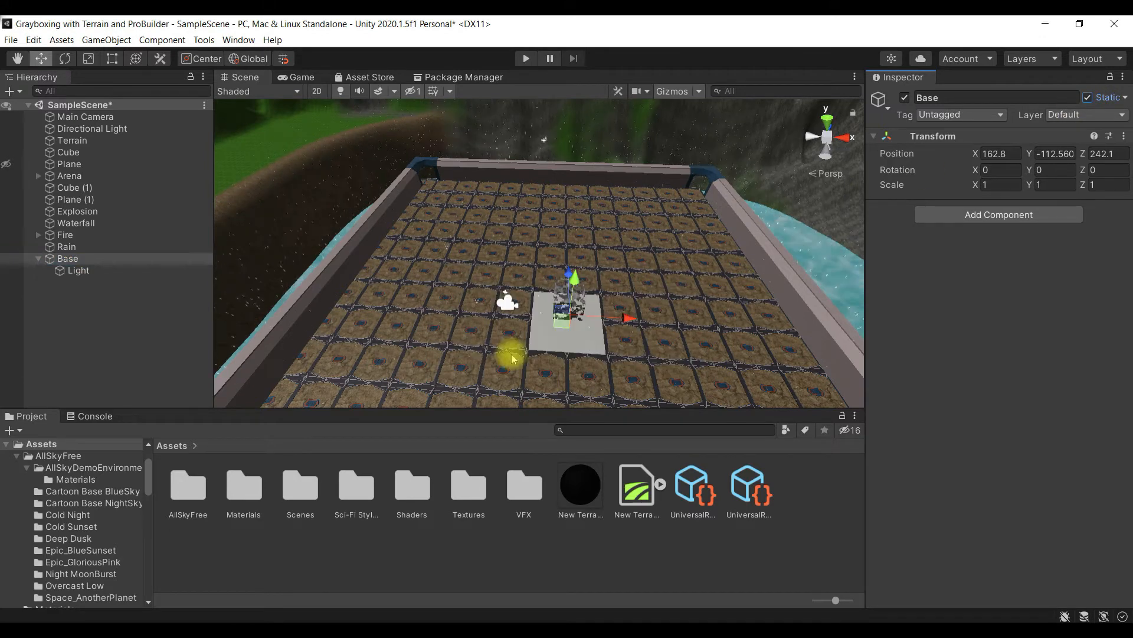
Move the child Light along X away from the arena, to about X -167.3
click(130, 271)
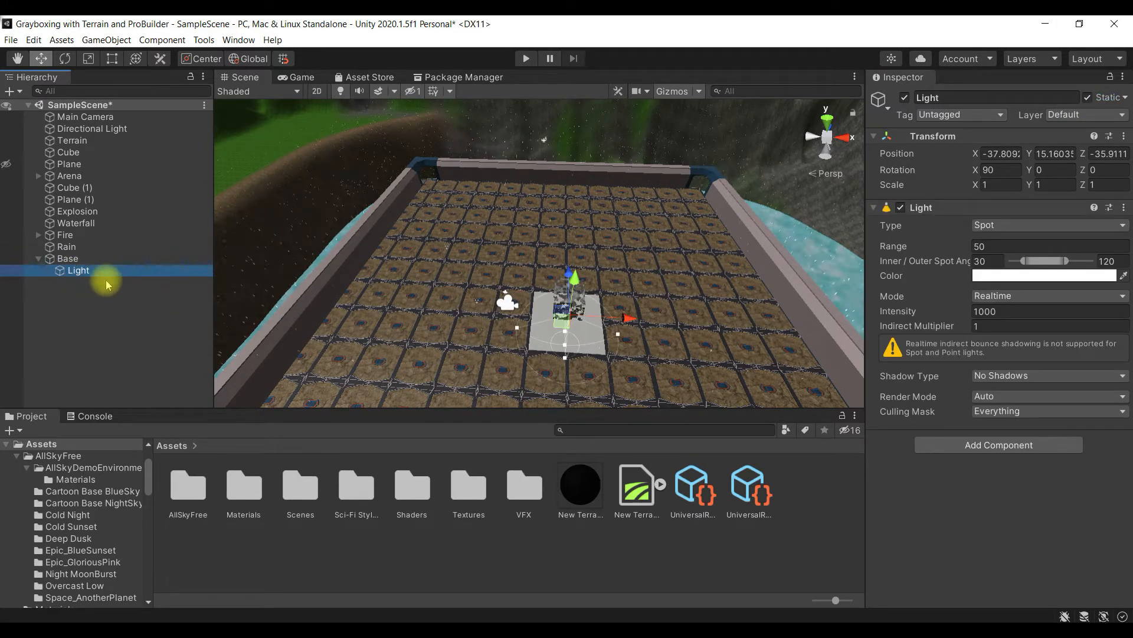
click(108, 261)
click(103, 271)
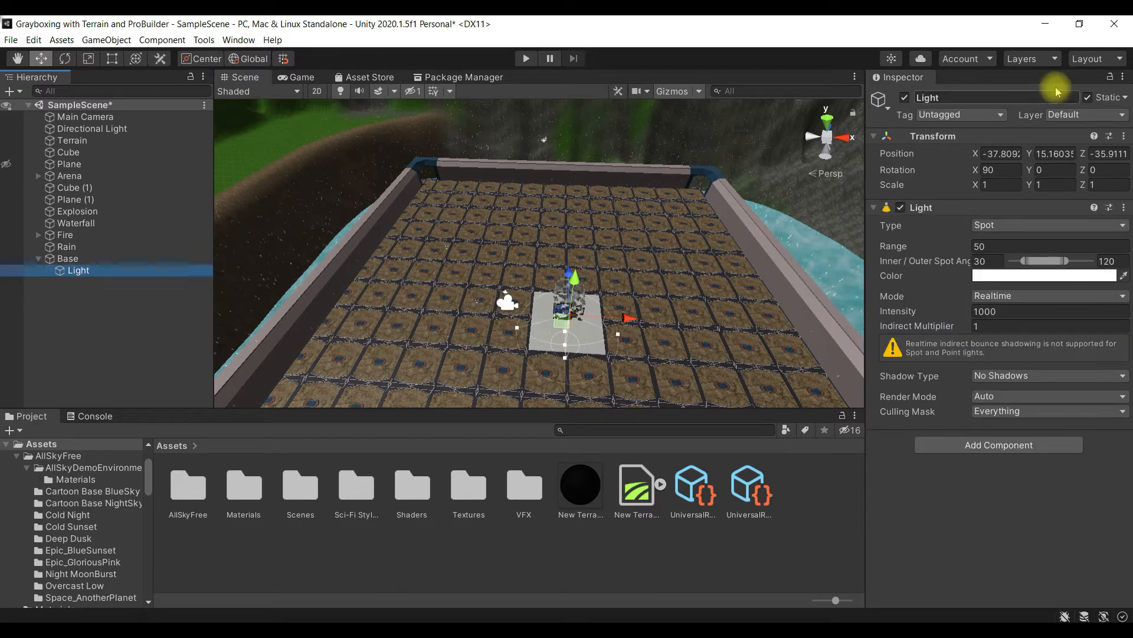
alt+drag(644, 349, 632, 307)
alt+drag(513, 362, 857, 280)
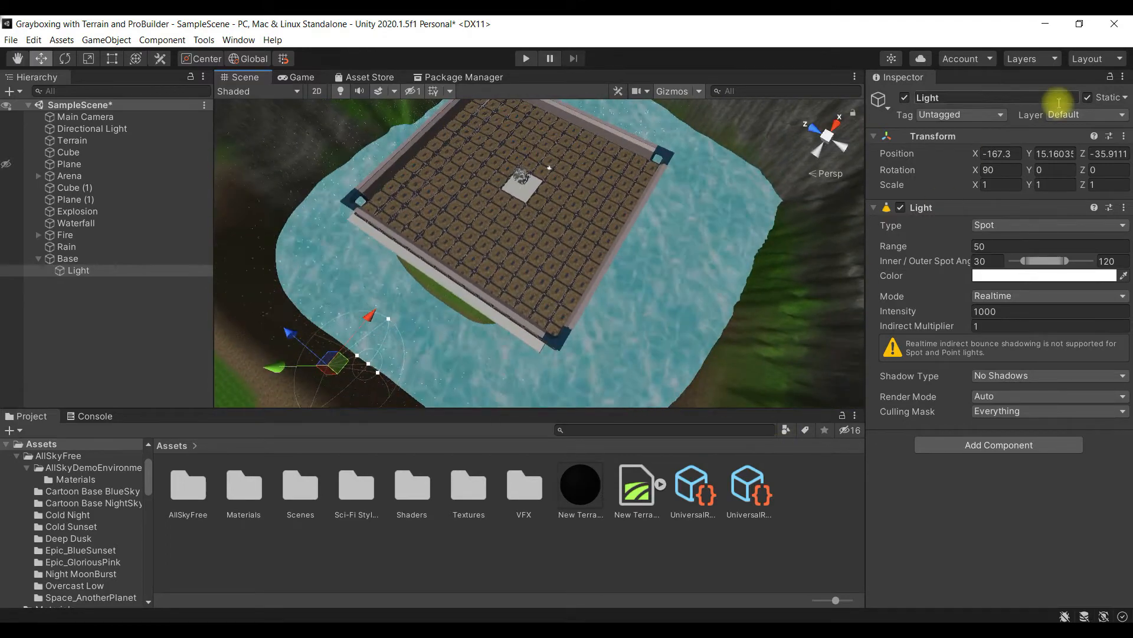
Make Light non-static and move it beside the arena's corner, to about X -34.2, Y 58.3, Z -195.6, saving the scene
click(1087, 98)
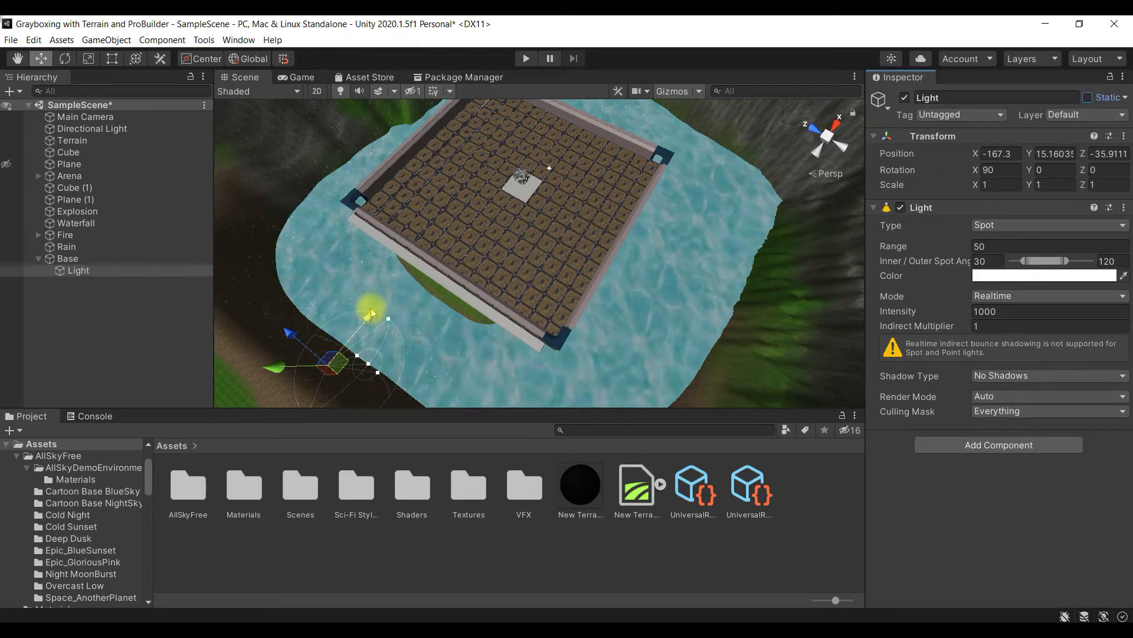
alt+drag(354, 330, 598, 255)
key(ctrl+s)
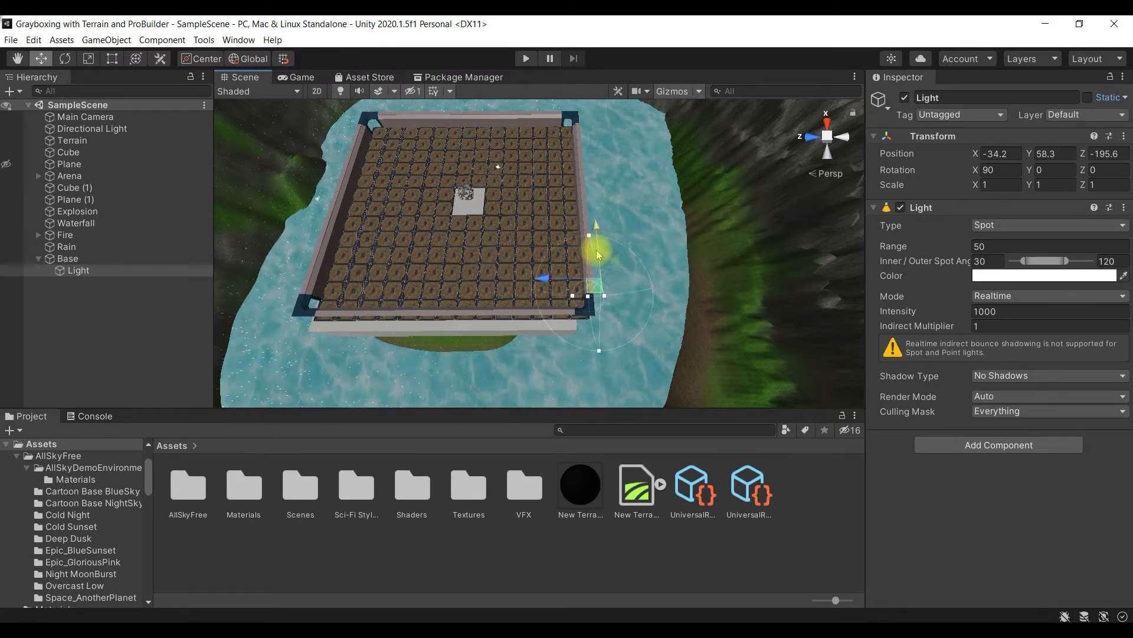
Raise Base along Y to about 6.8, checking it against the Terrain's position
double_click(70, 259)
click(118, 144)
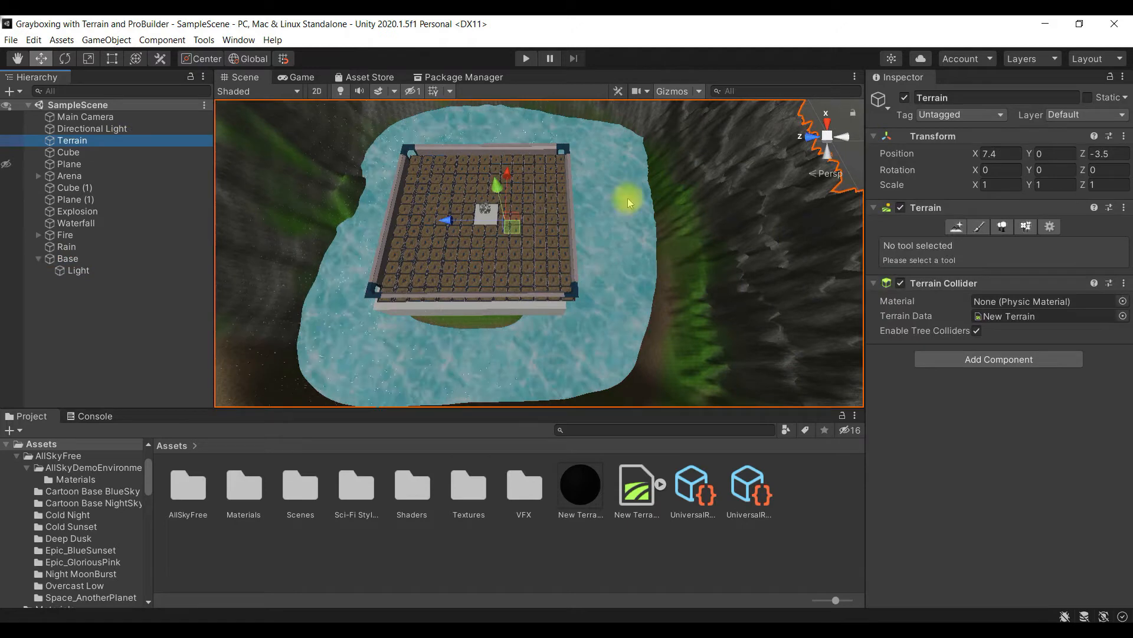
click(71, 258)
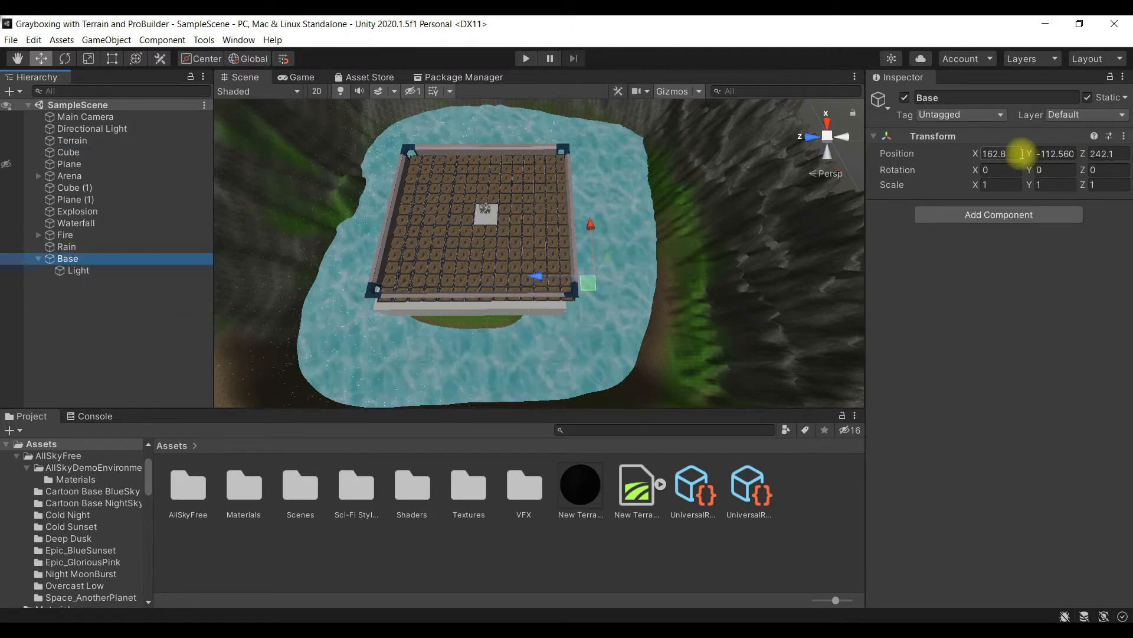
drag(621, 236, 641, 208)
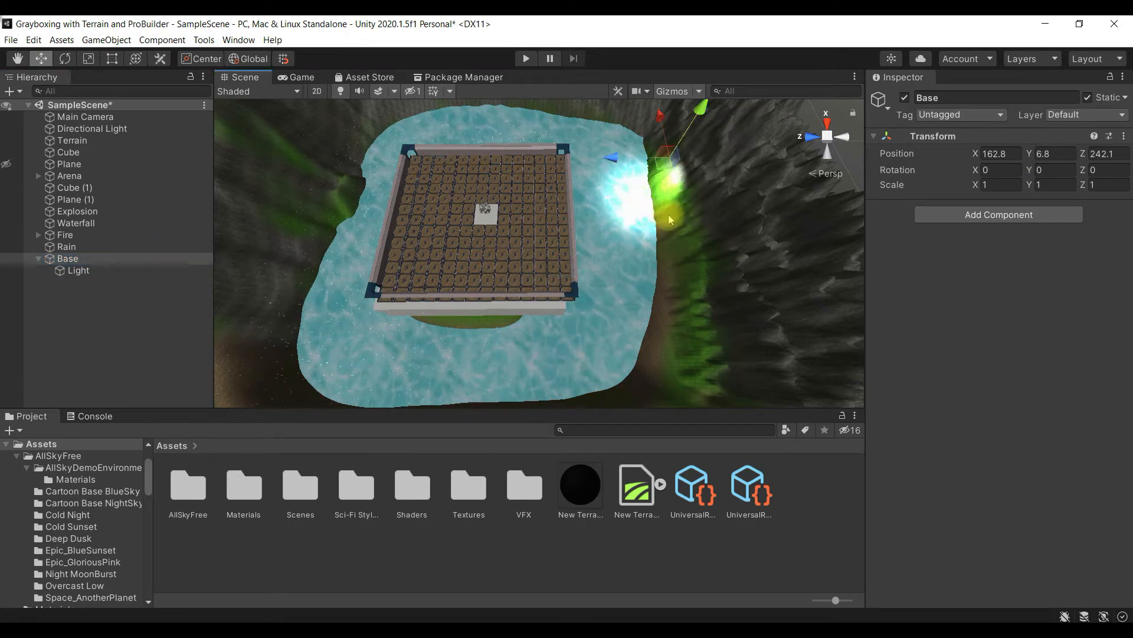
Move Base along X and Z to about X 123, Z 275.5 so its light falls on the arena's corner
click(107, 140)
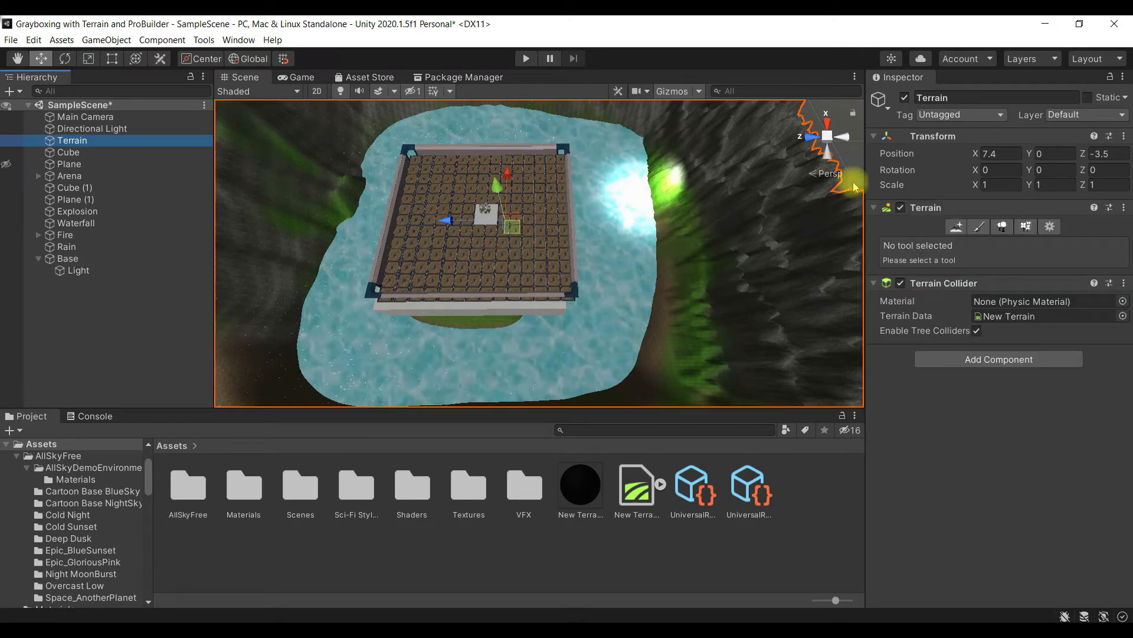
click(88, 259)
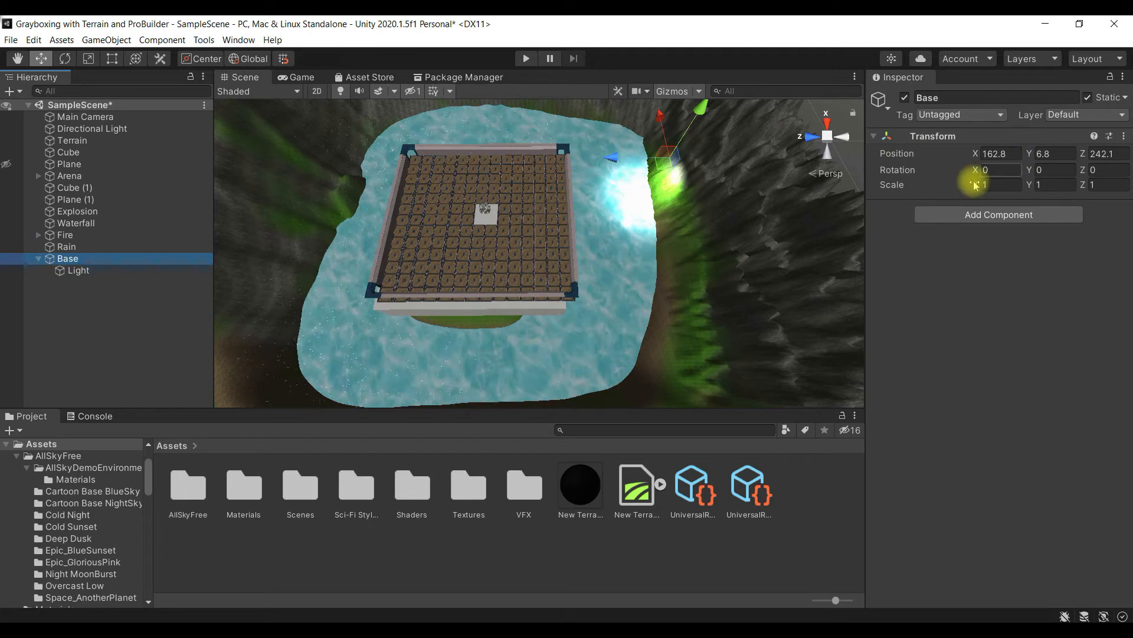
drag(629, 168, 514, 177)
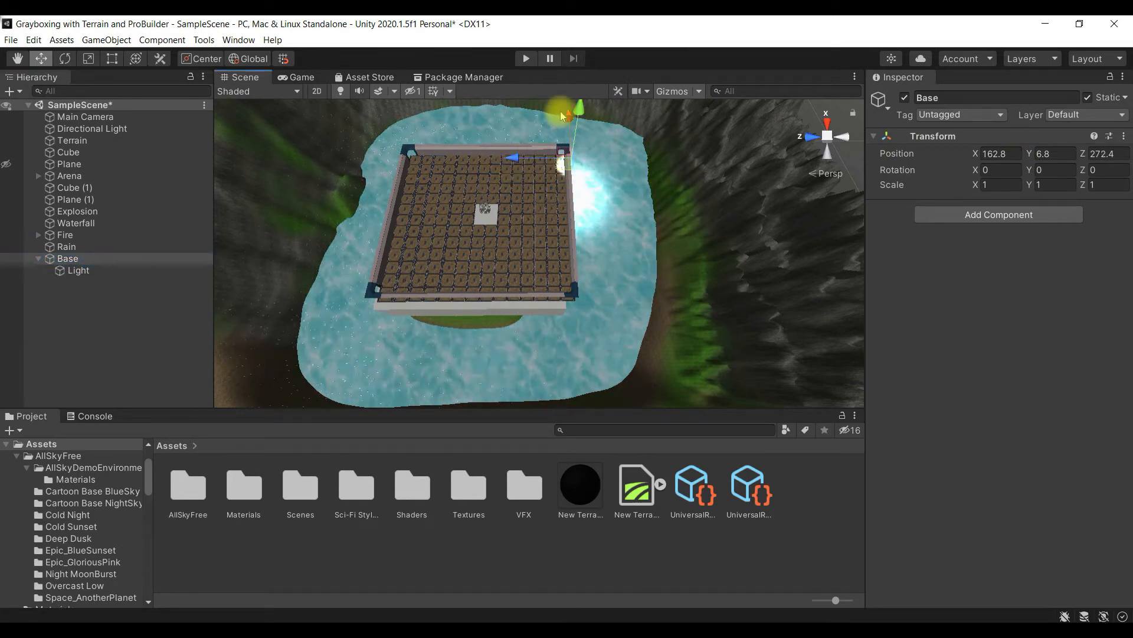
drag(570, 122, 565, 254)
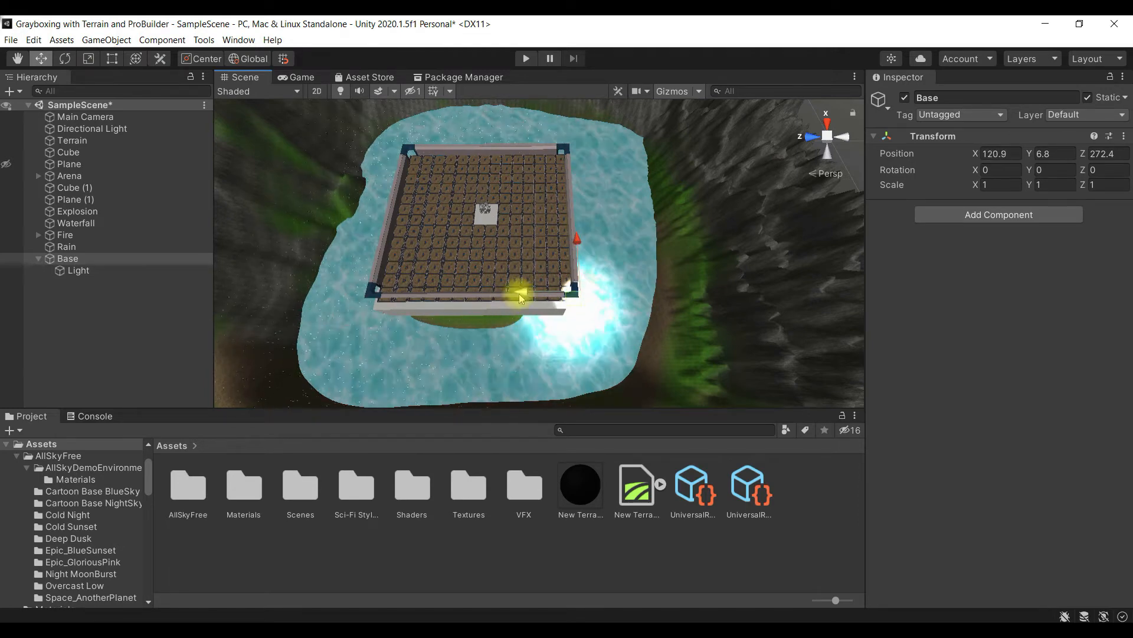
drag(522, 296, 512, 297)
drag(565, 254, 566, 236)
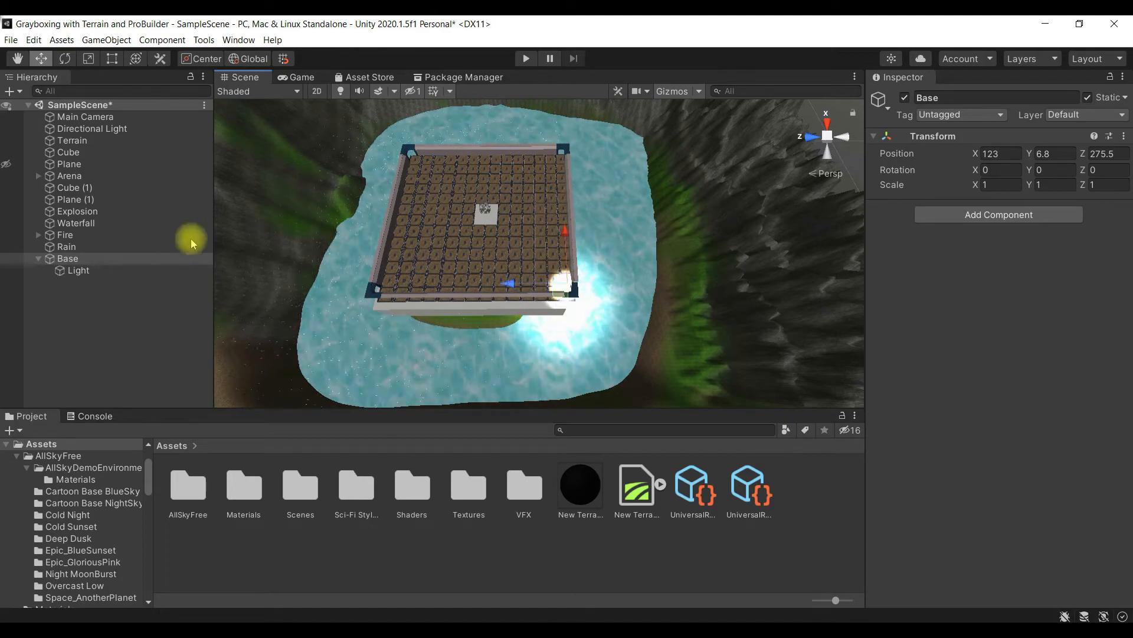
Raise Base above the arena's corner to about Y 20.17 to spread its light over the floor
scroll(652, 340, up, 1)
right_drag(652, 340, 511, 208)
key(w)
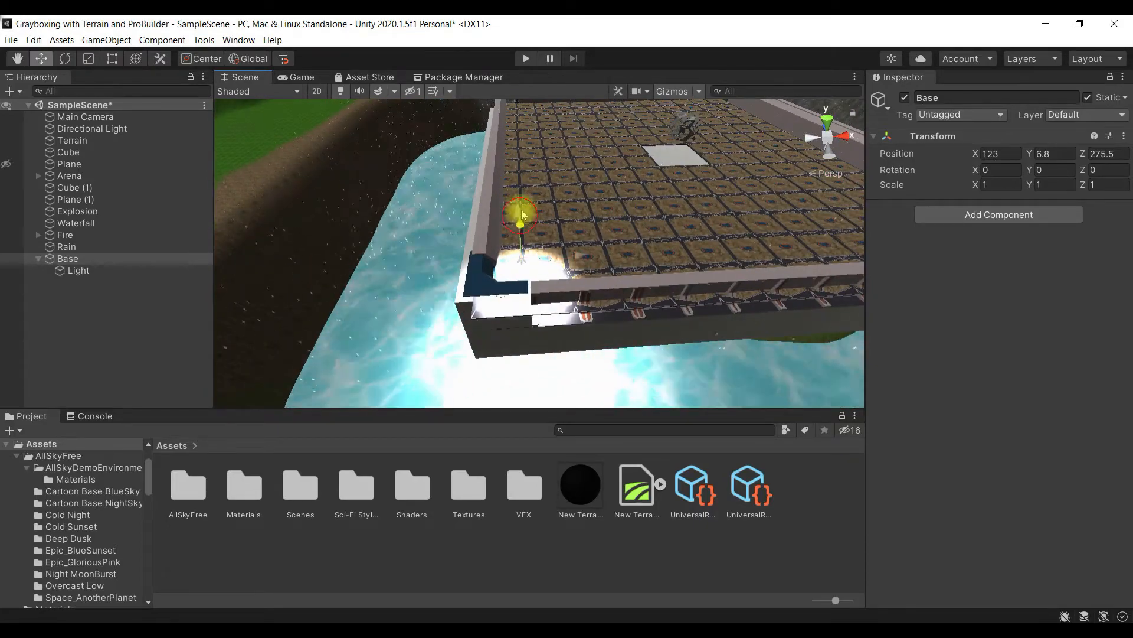
right_drag(590, 267, 428, 292)
drag(570, 268, 555, 181)
right_drag(615, 275, 548, 231)
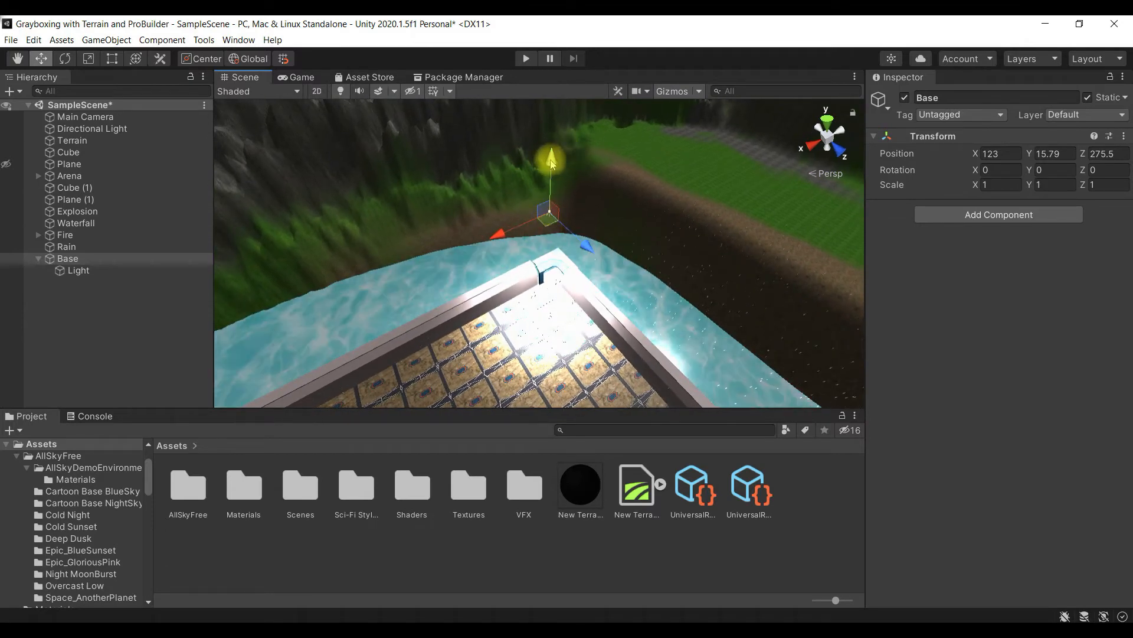
drag(551, 150, 533, 117)
alt+drag(753, 392, 217, 396)
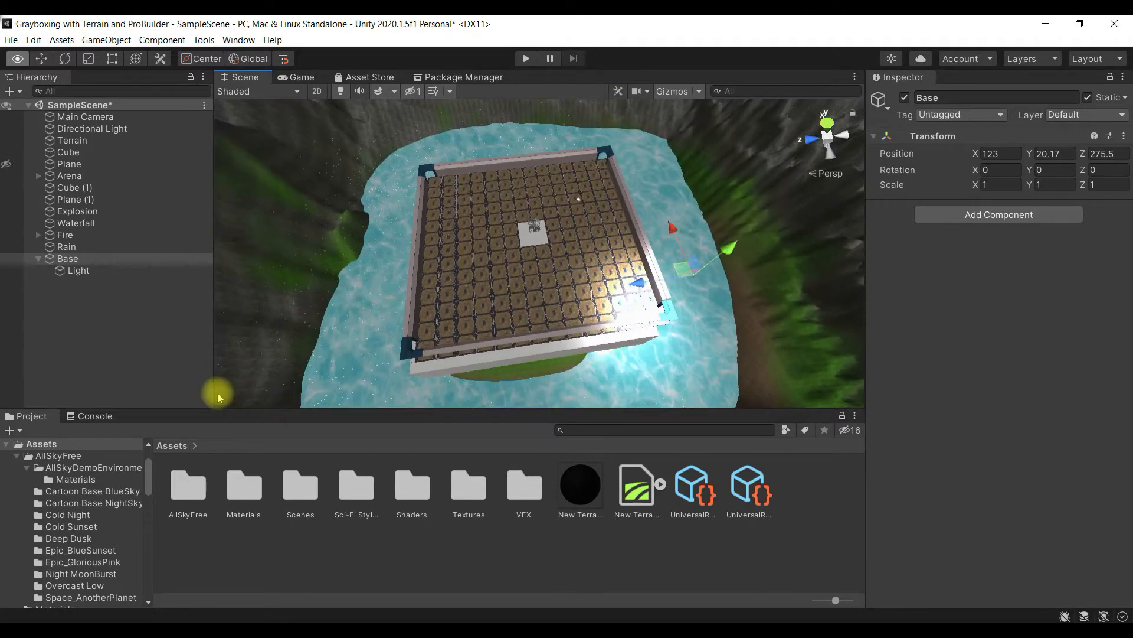
Set Base's Y position to 22 and save the scene
mouse_move(730, 247)
mouse_down()
mouse_move(739, 223)
mouse_move(732, 237)
mouse_up()
alt+drag(732, 237, 608, 353)
drag(638, 318, 723, 353)
drag(626, 304, 654, 245)
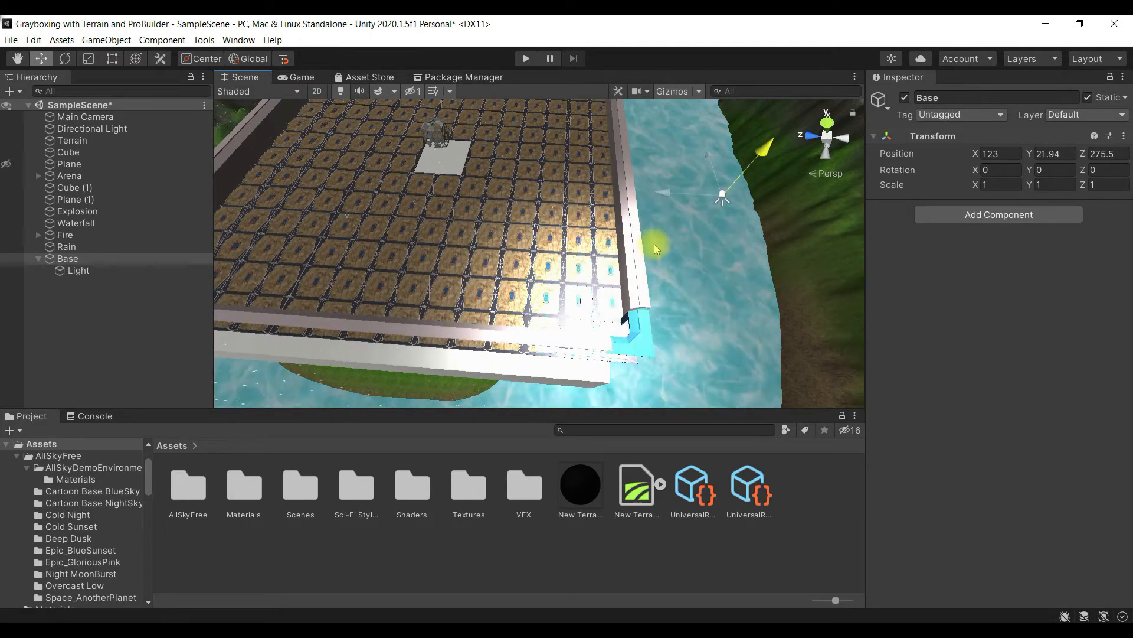
alt+drag(706, 284, 584, 295)
click(1058, 153)
text(22)
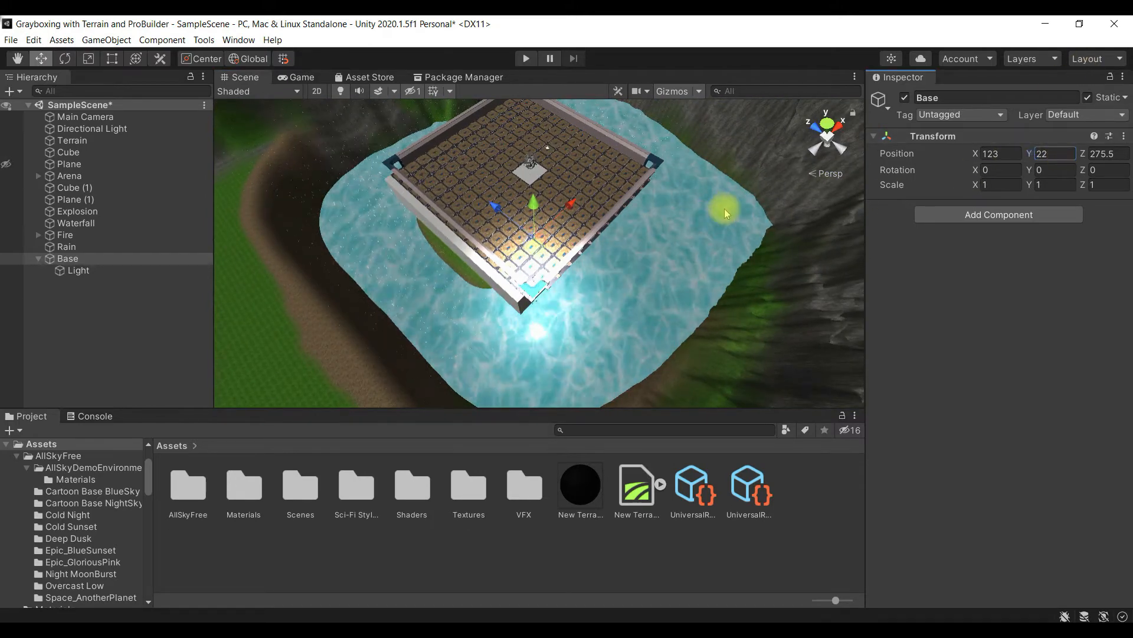
key(ctrl+s)
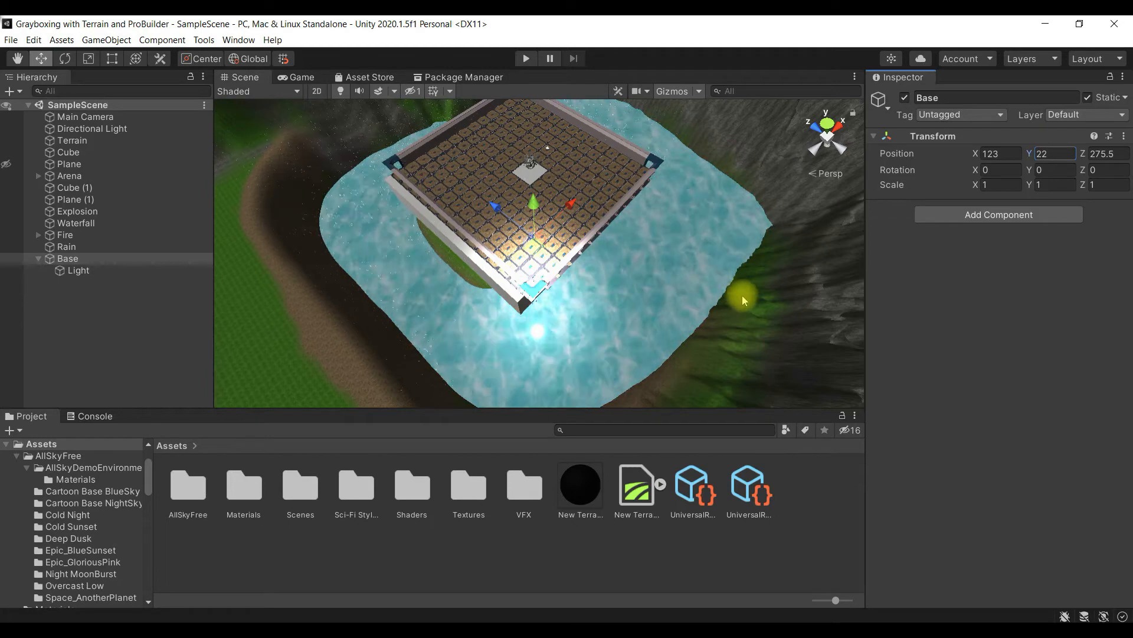
Duplicate Base's Light and move the copy along X to about 8.28, over the arena's adjacent corner
click(105, 273)
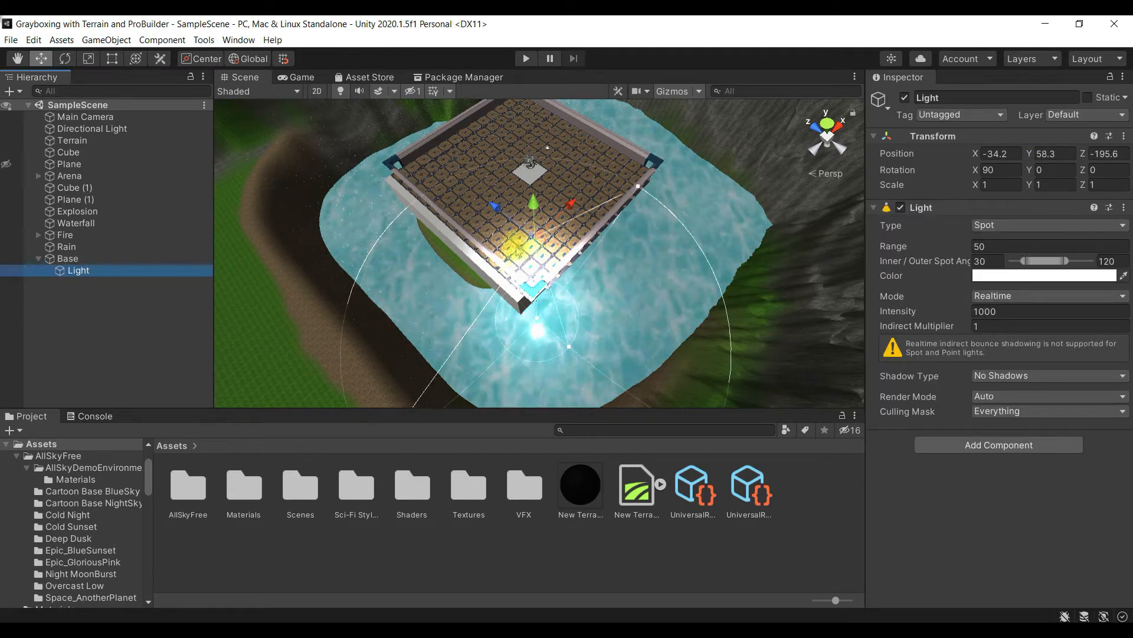
alt+drag(496, 266, 342, 328)
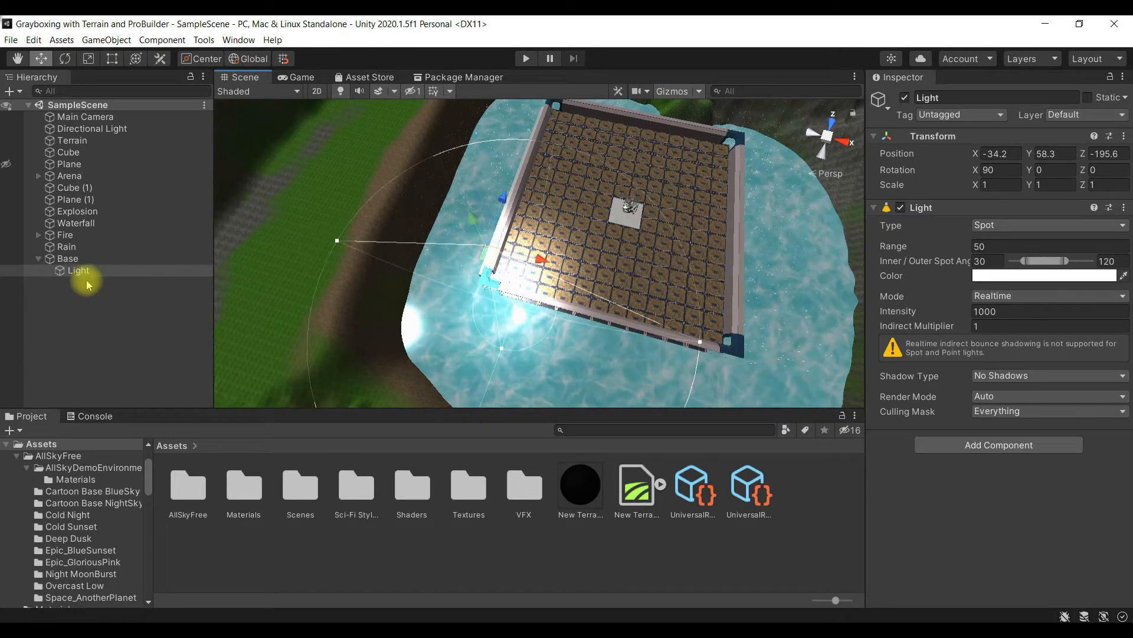
key(ctrl+d)
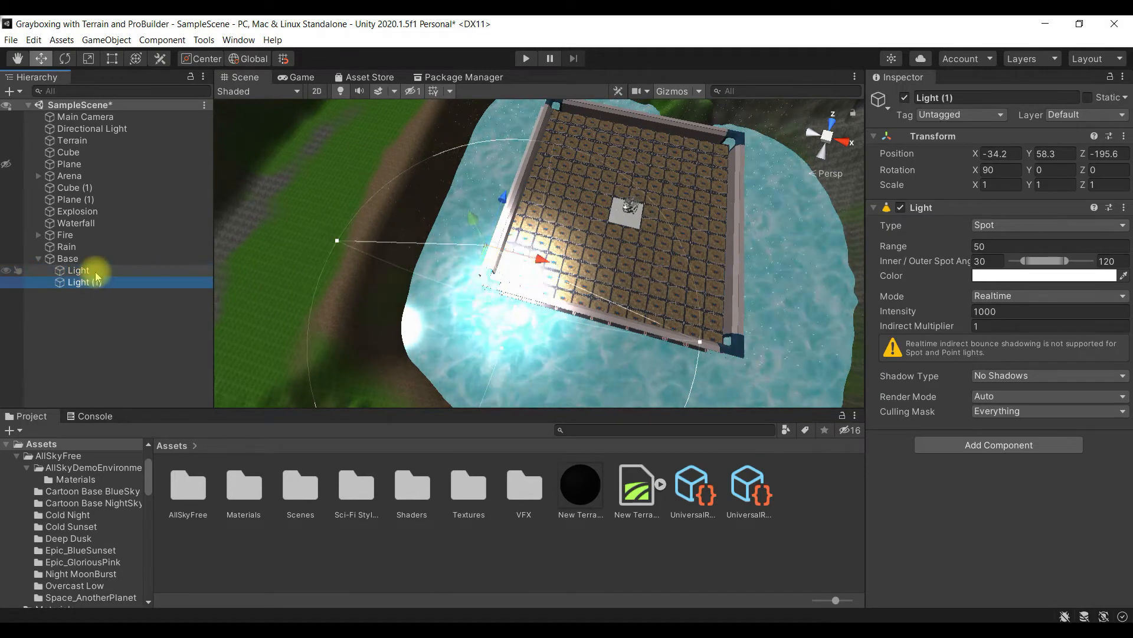
drag(542, 266, 731, 319)
alt+drag(597, 339, 582, 342)
middle_drag(785, 402, 522, 377)
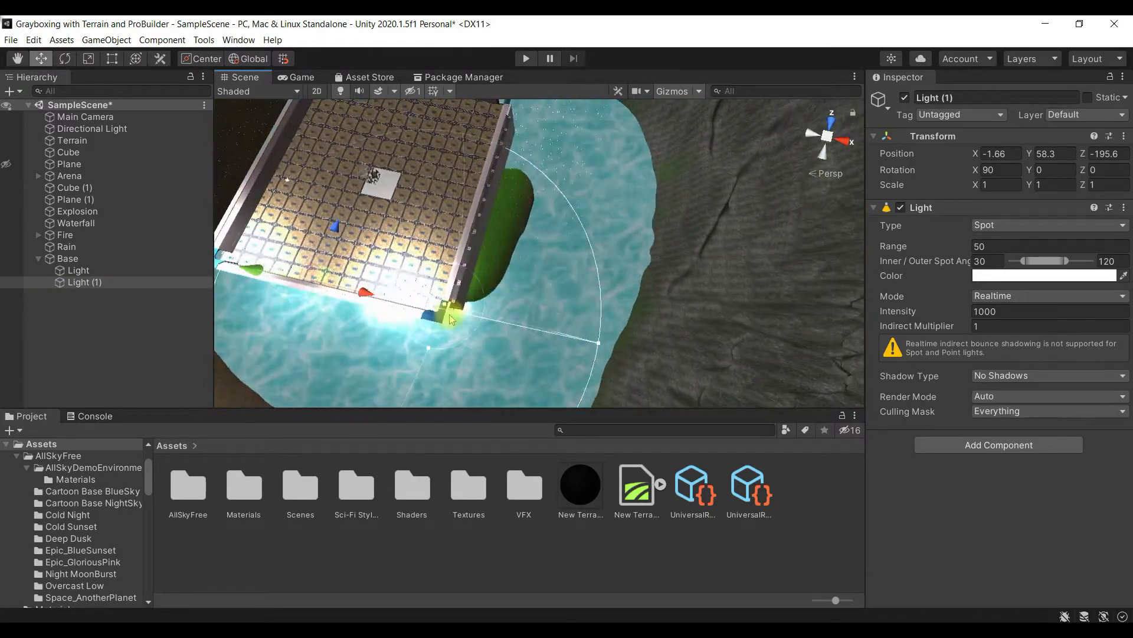
middle_drag(322, 361, 472, 338)
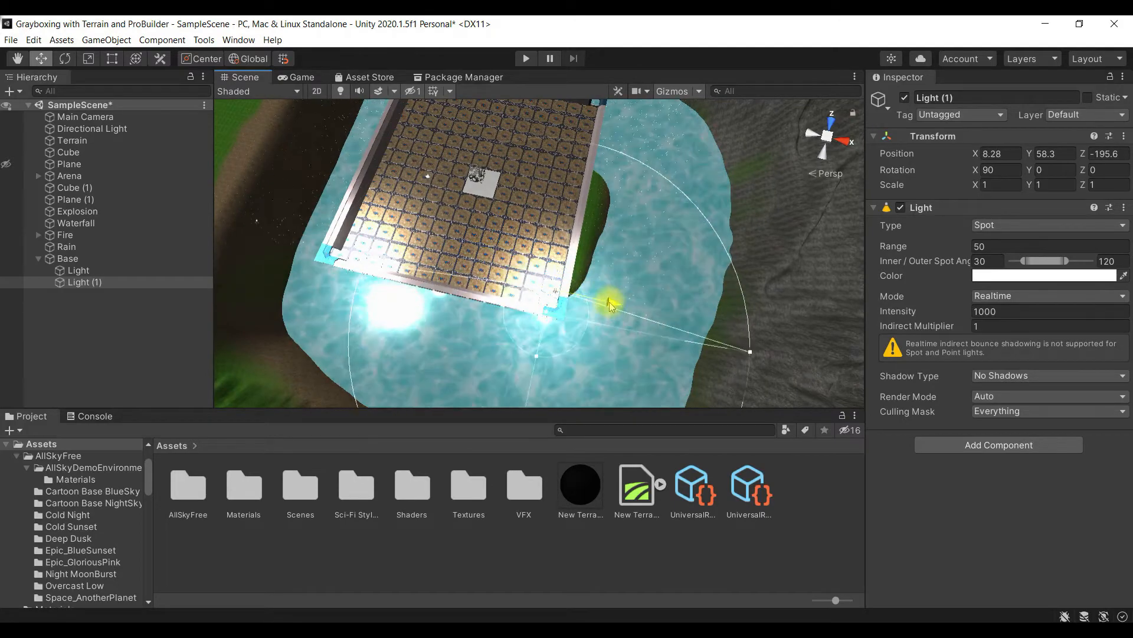
Move the copied light along Z to about -148.27, over the arena corner diagonally opposite the original light
alt+drag(678, 288, 331, 242)
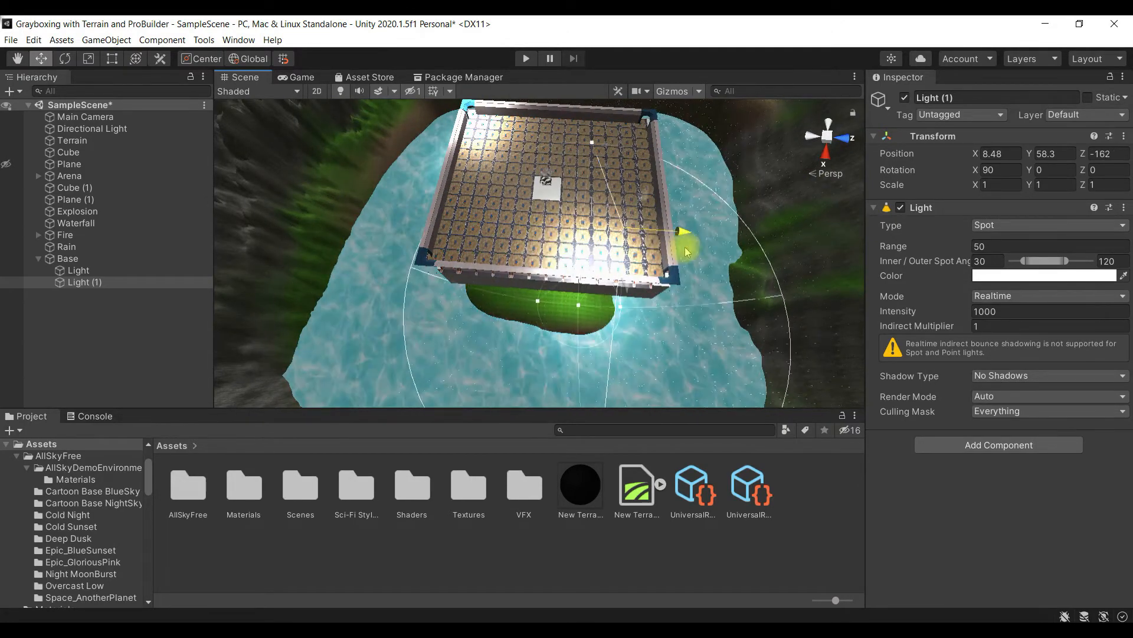
alt+drag(735, 256, 709, 257)
key(s)
Rename the duplicated light under Base to Light
double_click(89, 281)
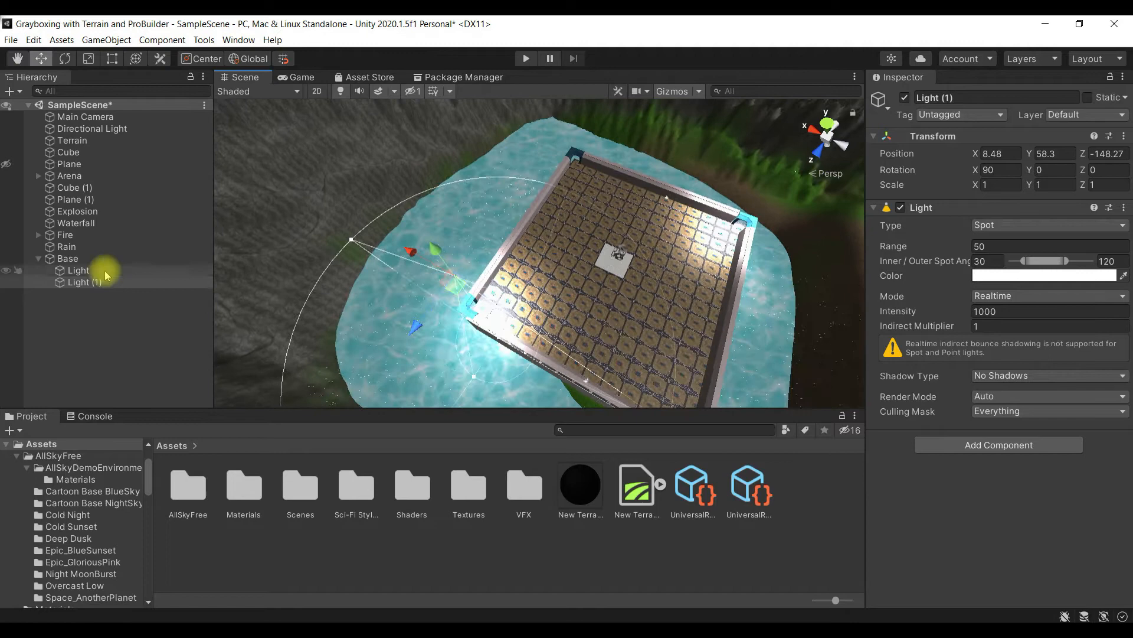
click(125, 284)
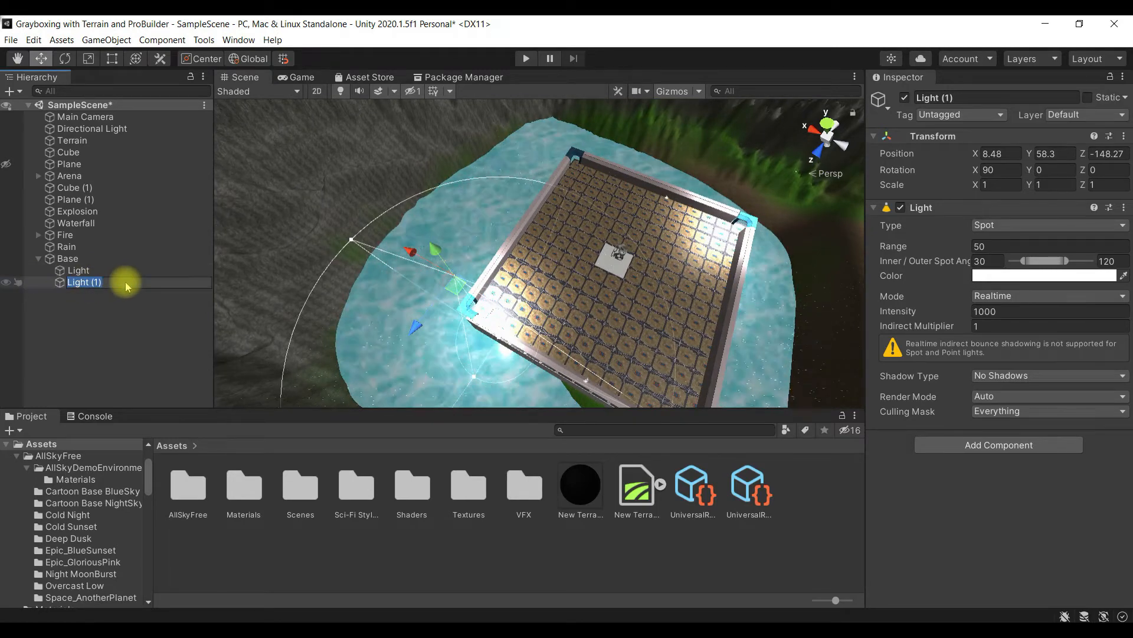
click(125, 283)
key(BackSpace)
key(BackSpace)
key(BackSpace)
key(BackSpace)
key(Return)
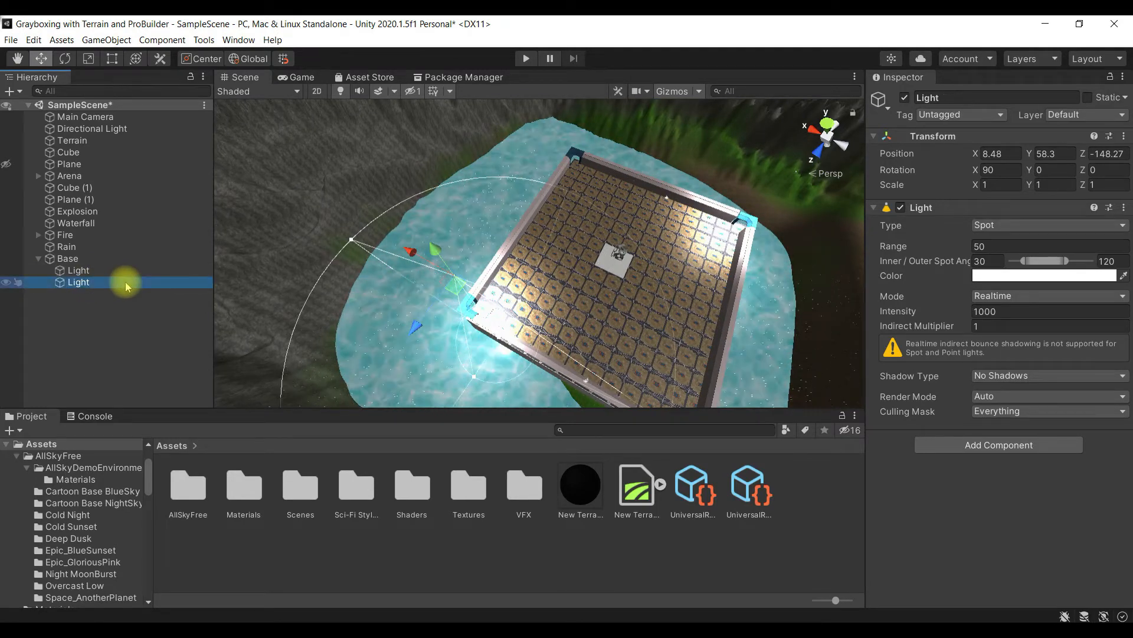
Set the inner spot angle of both lights under Base to 90 and save the scene
click(112, 271)
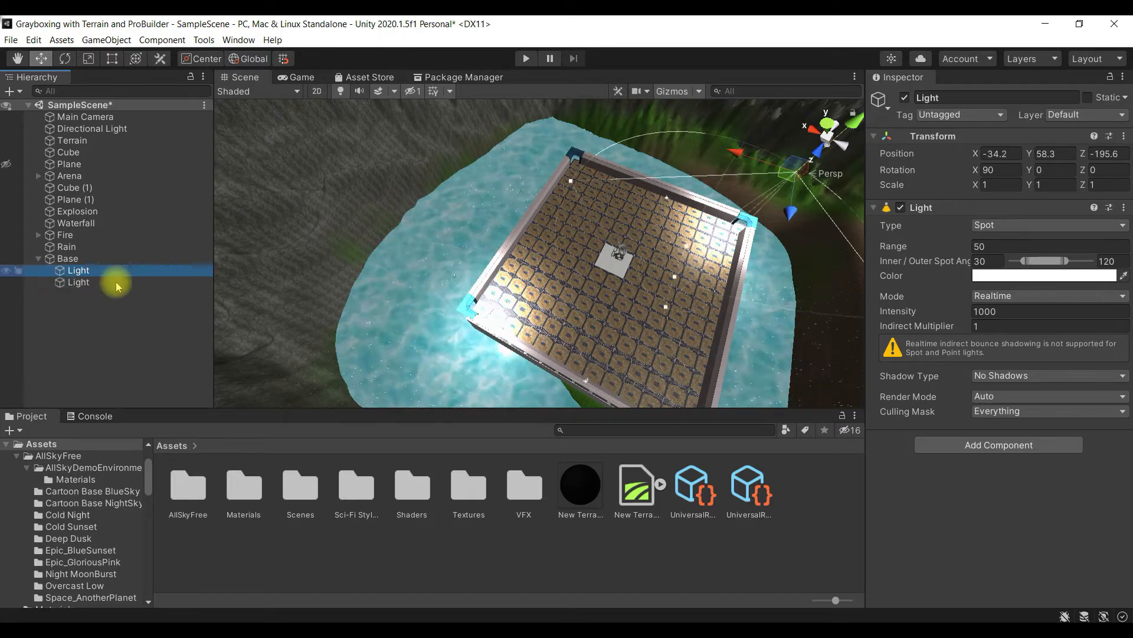
double_click(117, 284)
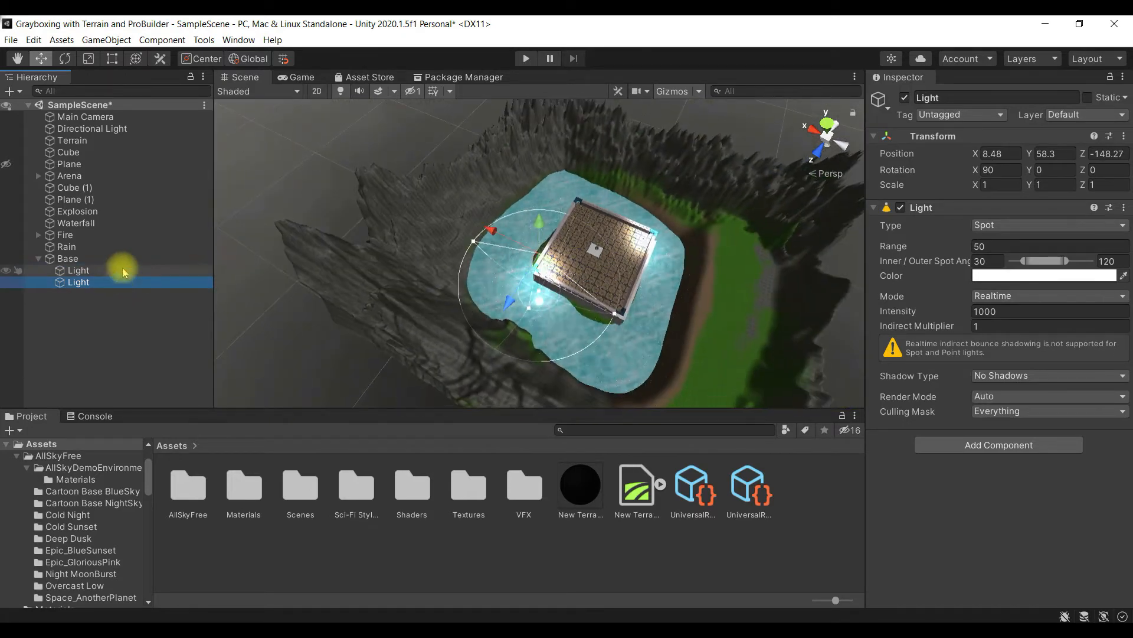
double_click(122, 268)
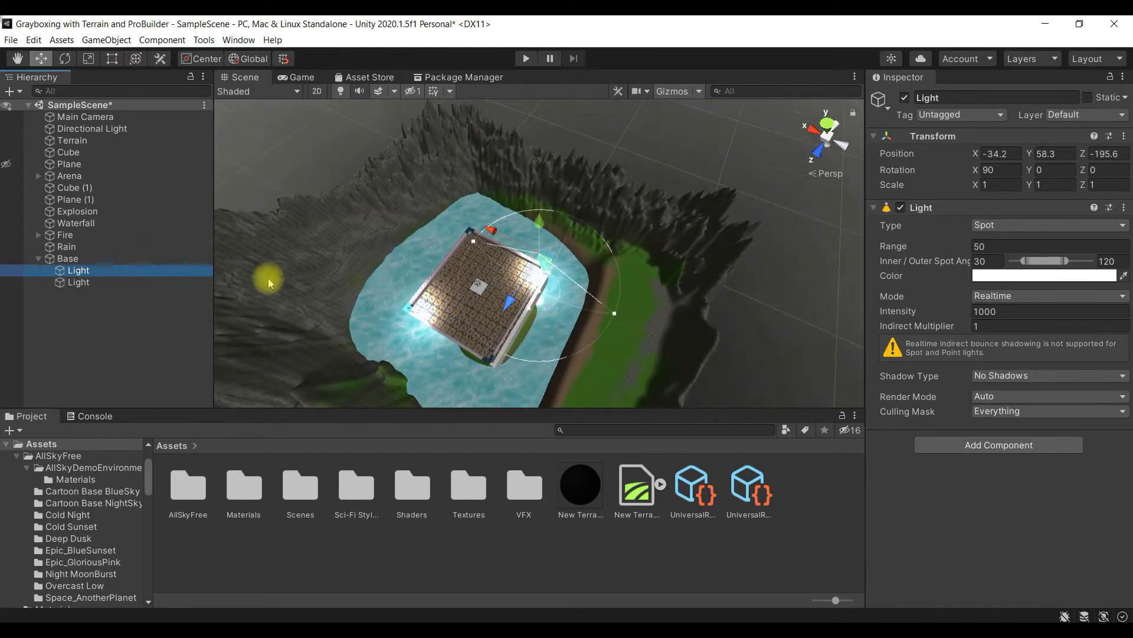
right_drag(448, 344, 319, 331)
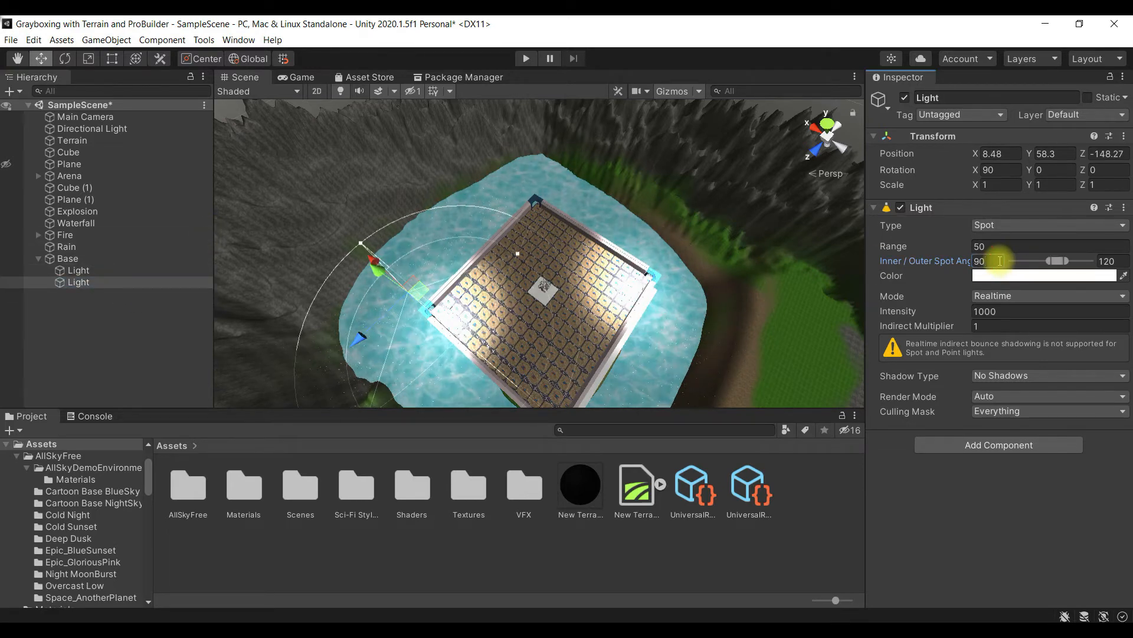
double_click(114, 262)
double_click(114, 268)
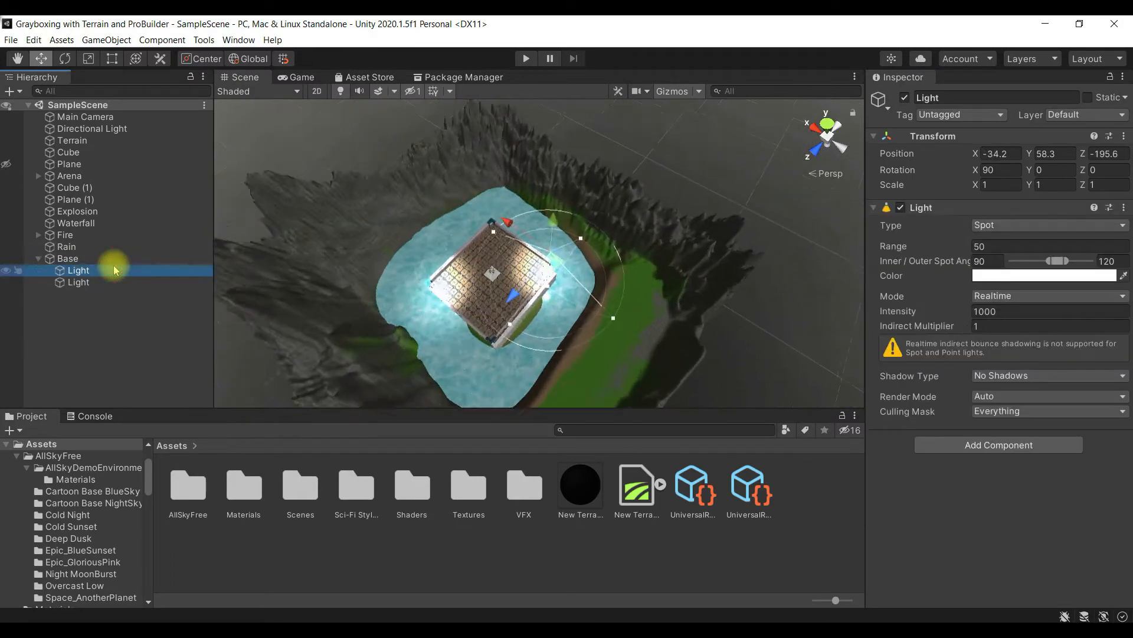
alt+drag(527, 338, 359, 318)
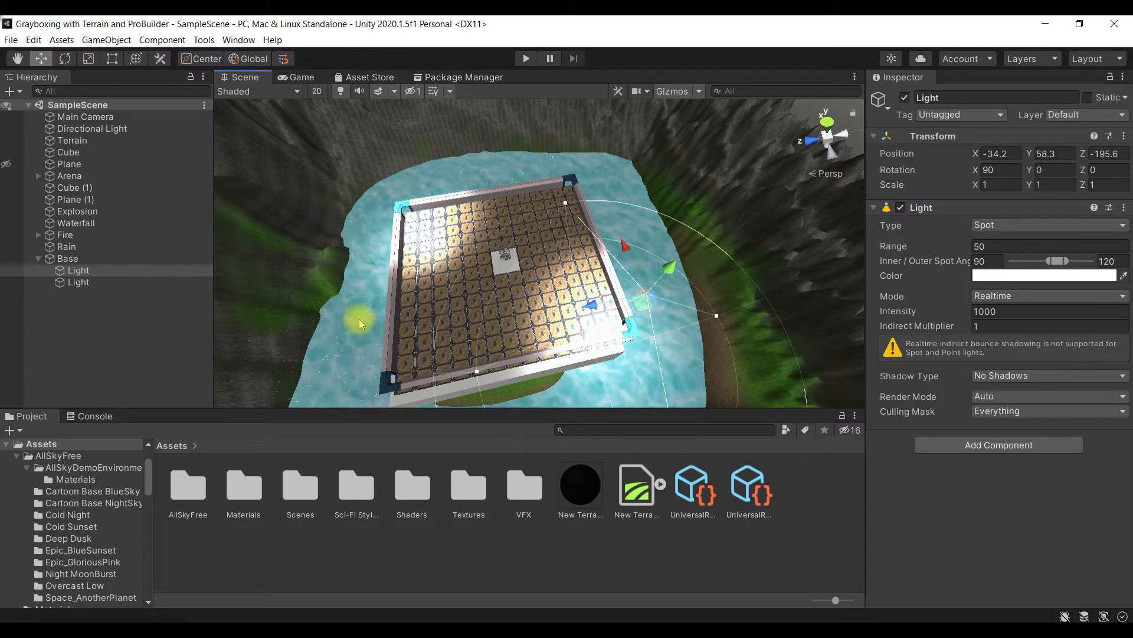
Set the shadow type of both lights under Base to Soft Shadows
ctrl+click(127, 283)
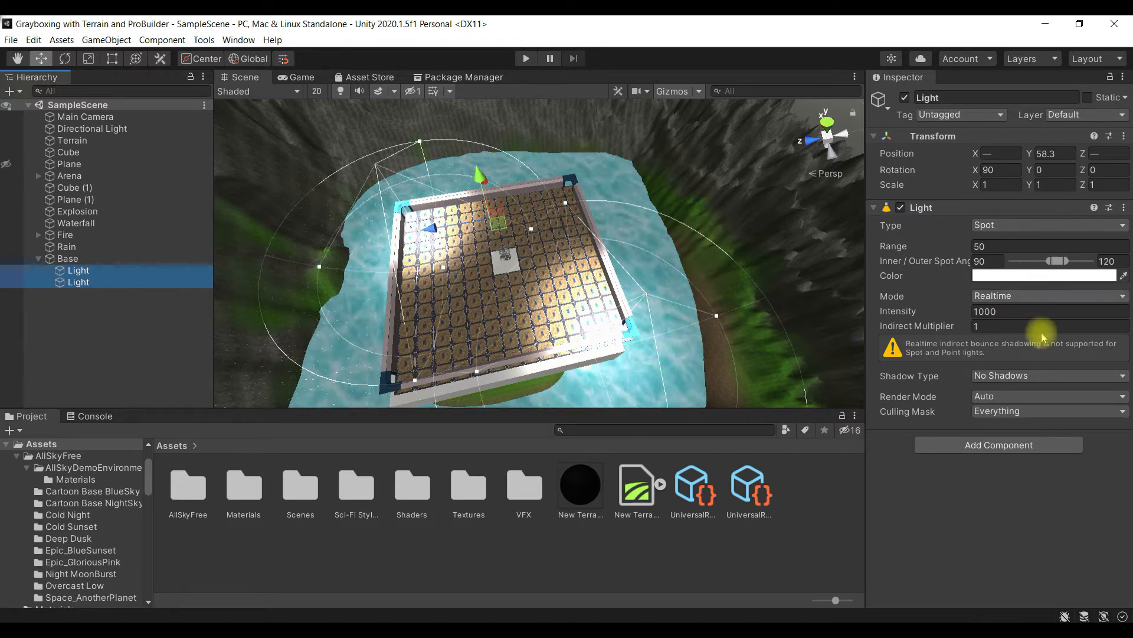
click(1039, 378)
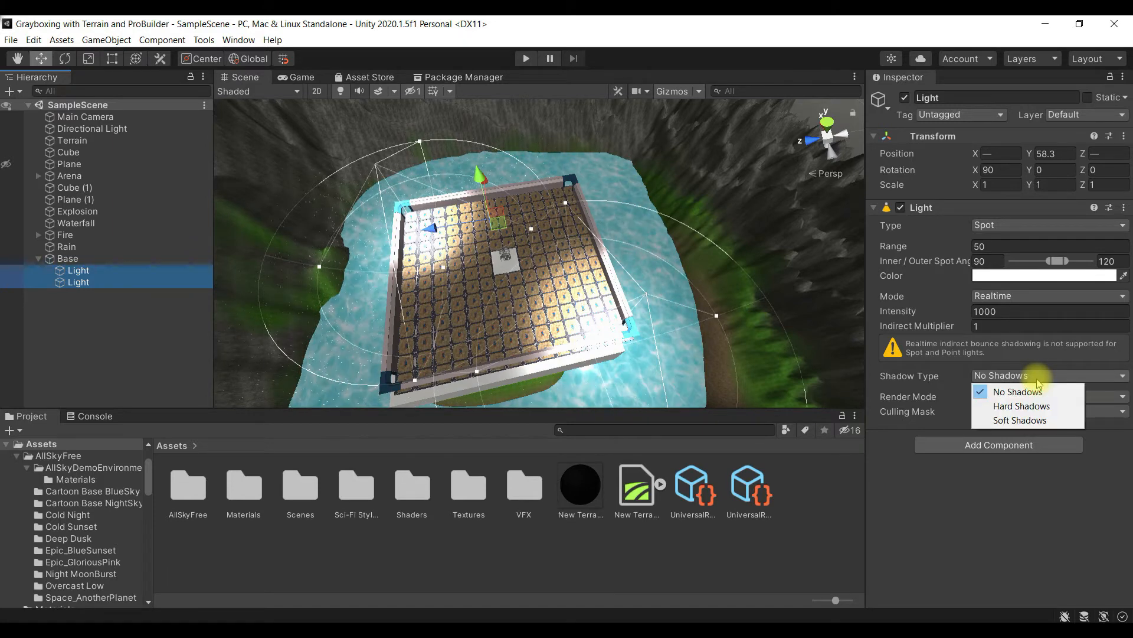
click(1044, 421)
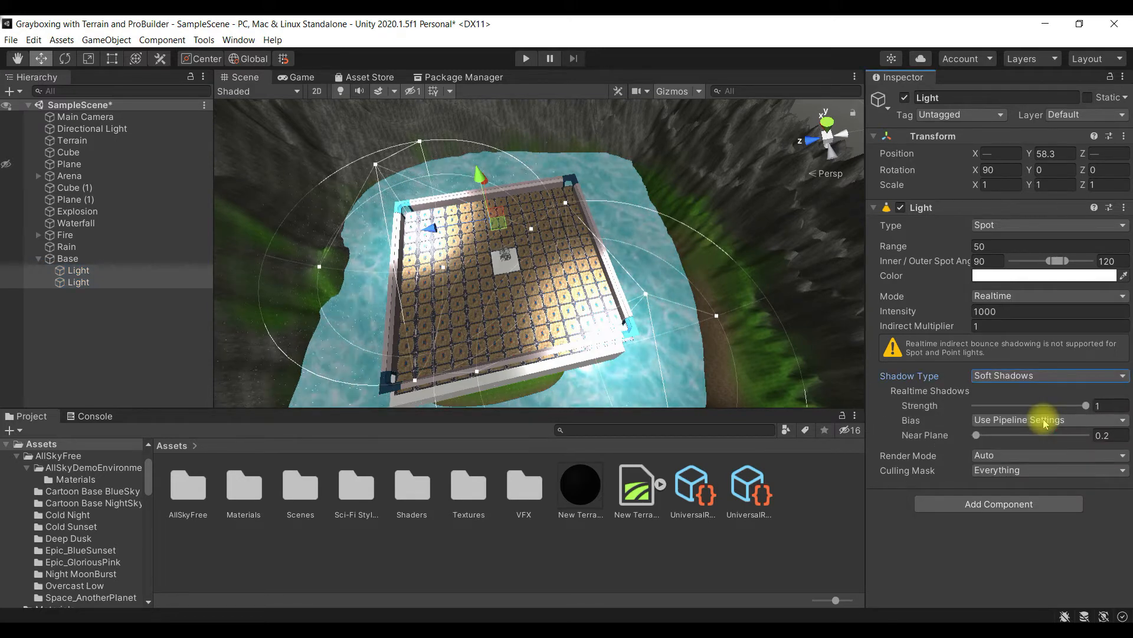
Check the Directional Light's shadow type options
click(83, 128)
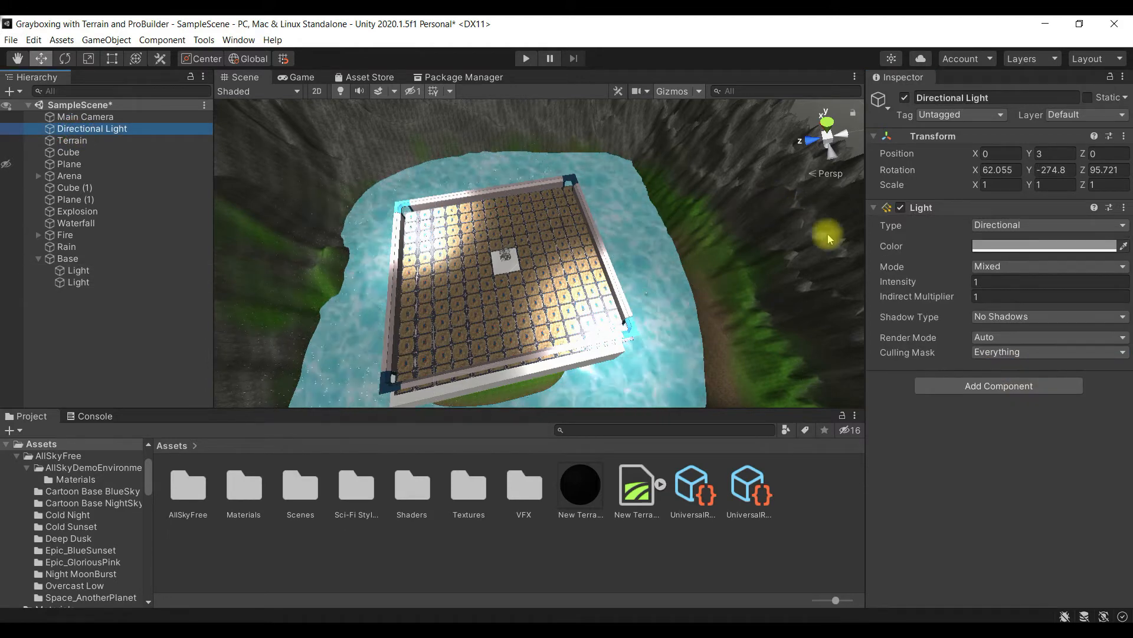
click(1048, 318)
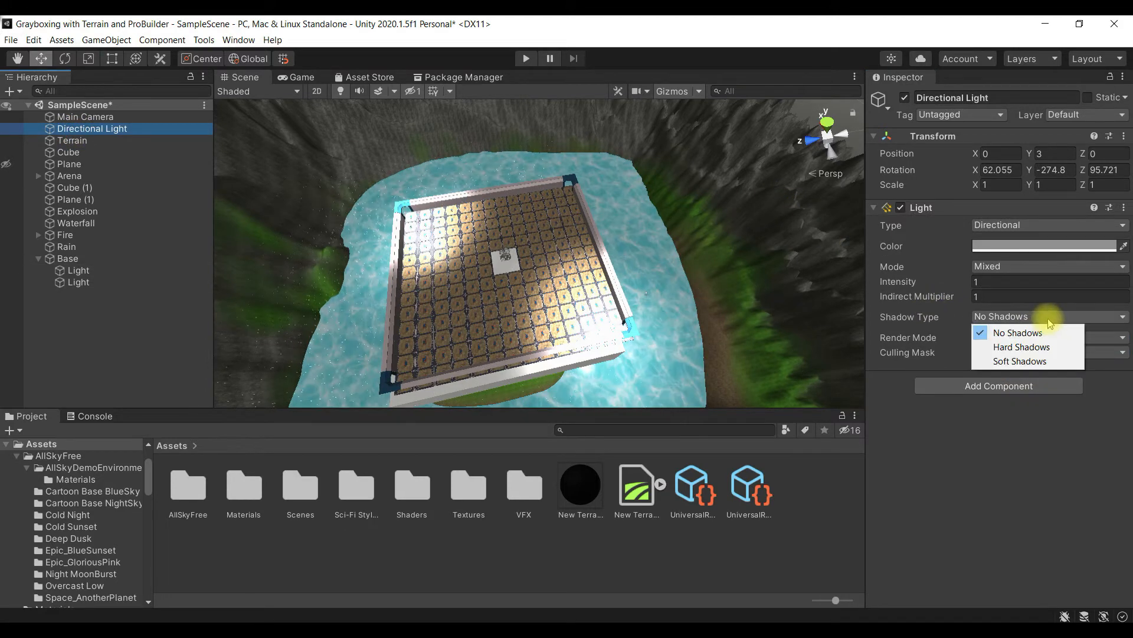
click(1049, 322)
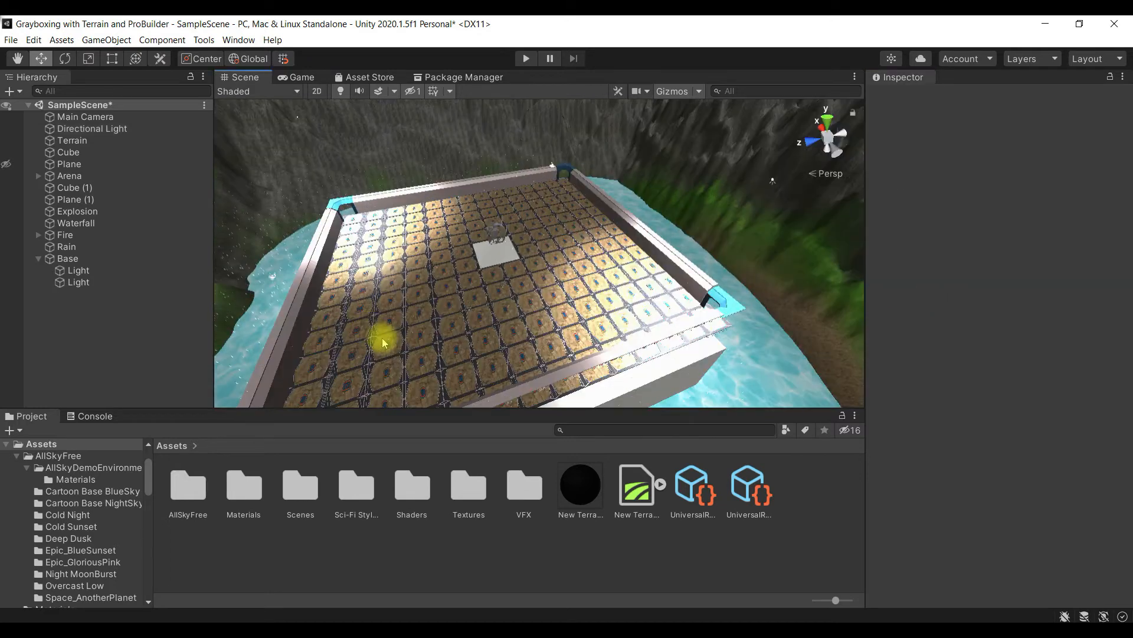
Add a cube to the scene and move it along X to about 104.8
right_click(96, 326)
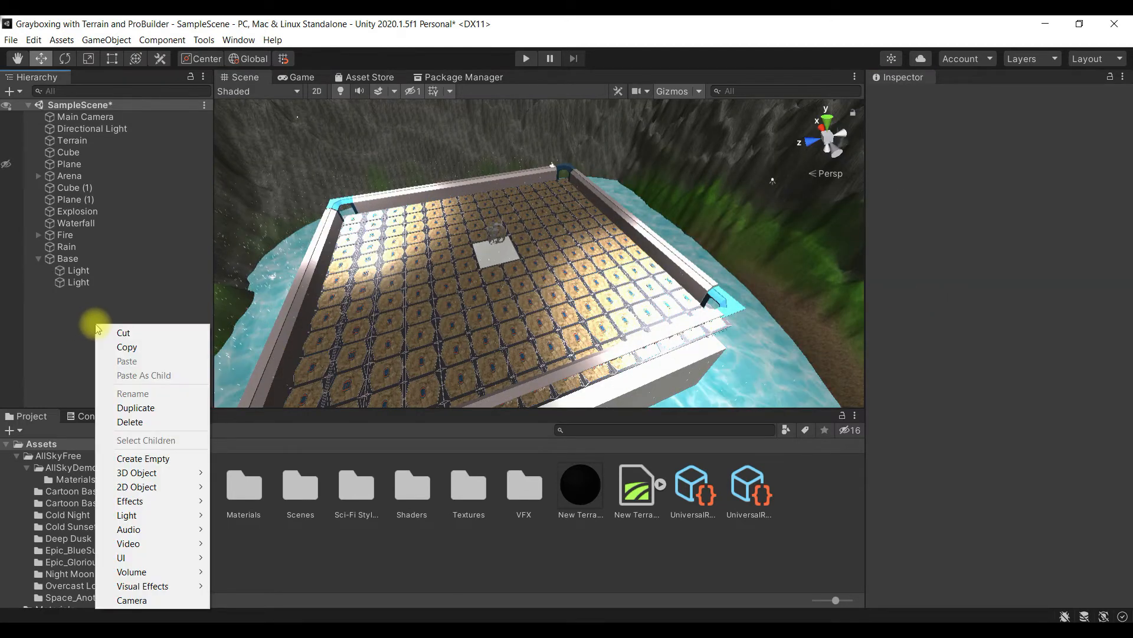
mouse_move(172, 472)
click(238, 472)
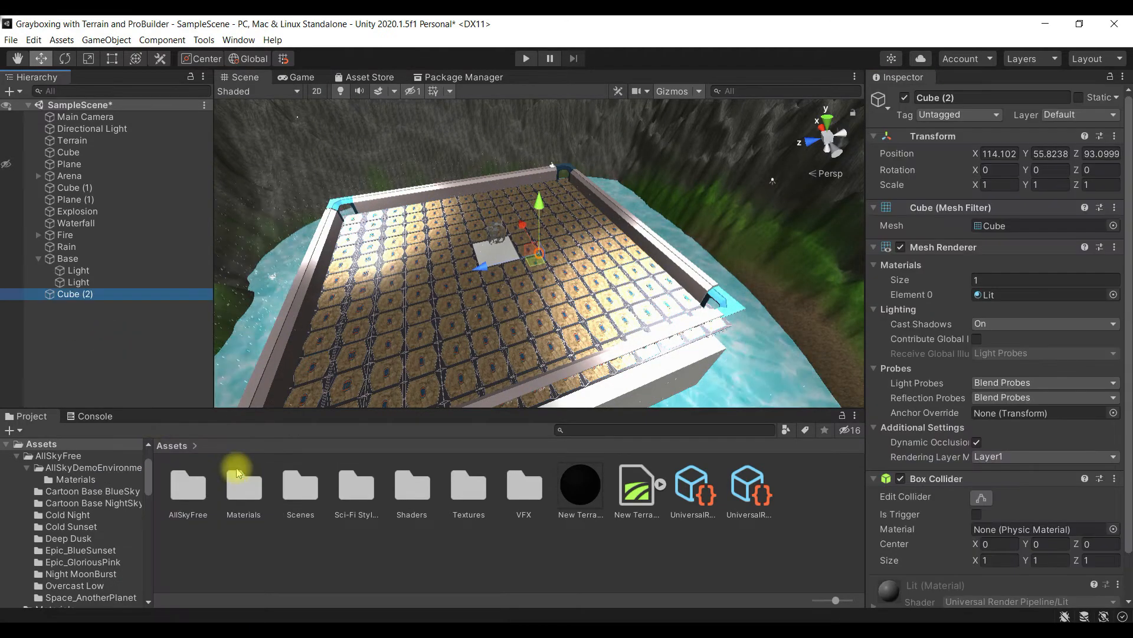
drag(514, 232, 543, 268)
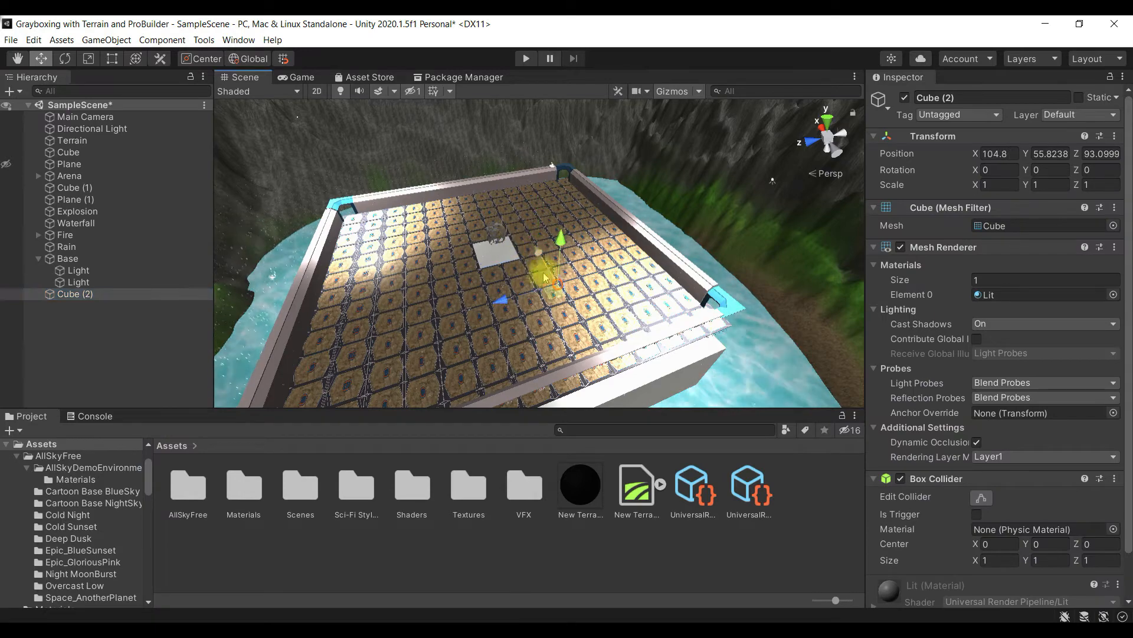
Move the cube above the arena floor near the lit corner, to about X 94.05, Y 67.12, Z 88.27
mouse_move(526, 327)
right_down()
mouse_move(561, 332)
mouse_move(536, 310)
right_up()
key(w)
drag(492, 339, 732, 344)
right_drag(732, 344, 893, 345)
key(w)
key(w)
drag(634, 245, 634, 245)
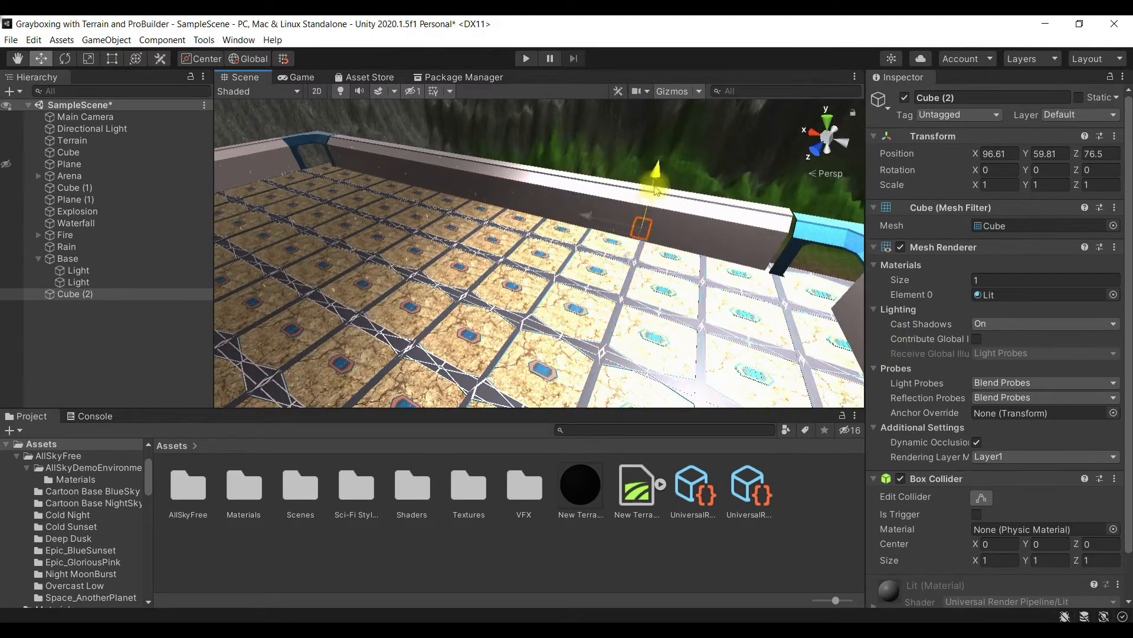
drag(619, 259, 638, 221)
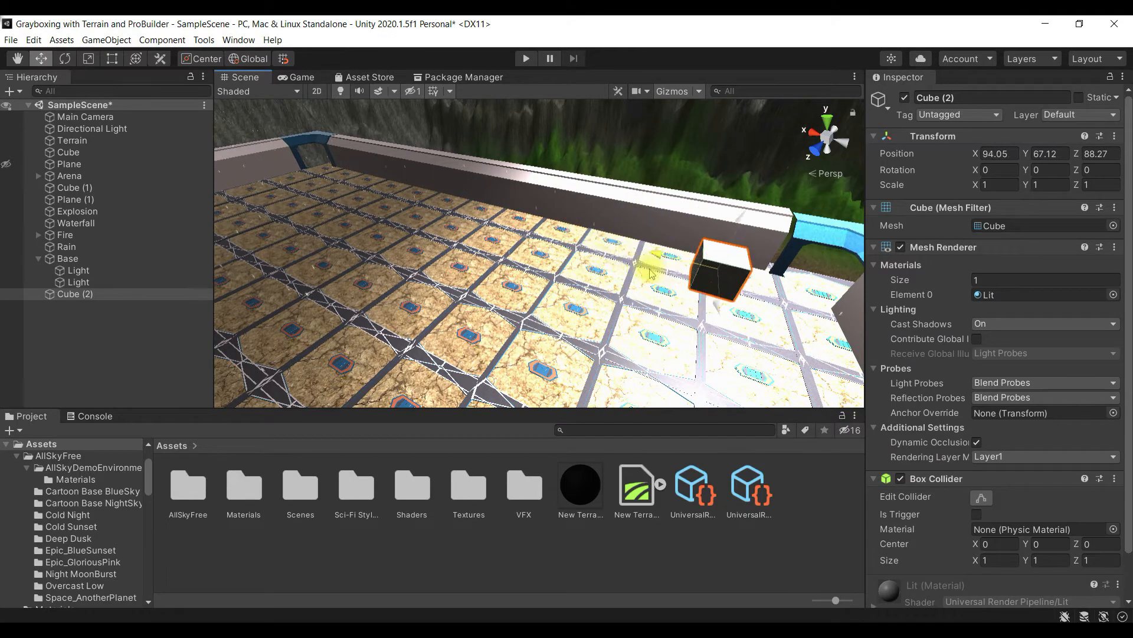
Lower the cube to about Y 64.41 and shift it to about X 90.125, Z 85.55 over the brightly lit tiles
right_drag(686, 337, 778, 349)
key(s)
key(d)
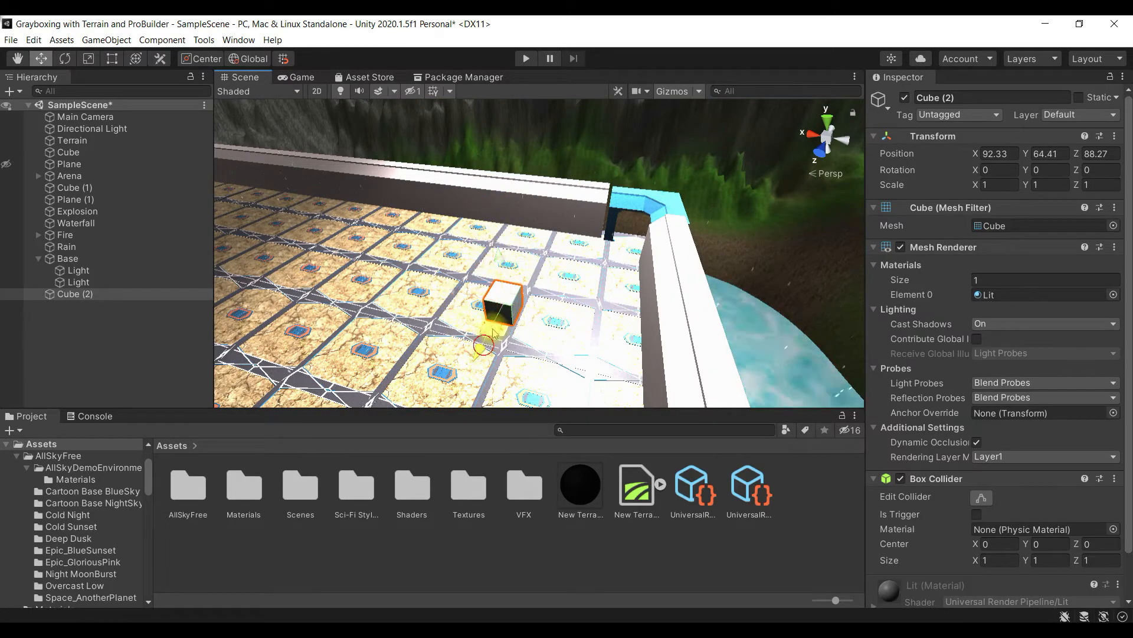
right_drag(624, 282, 1126, 258)
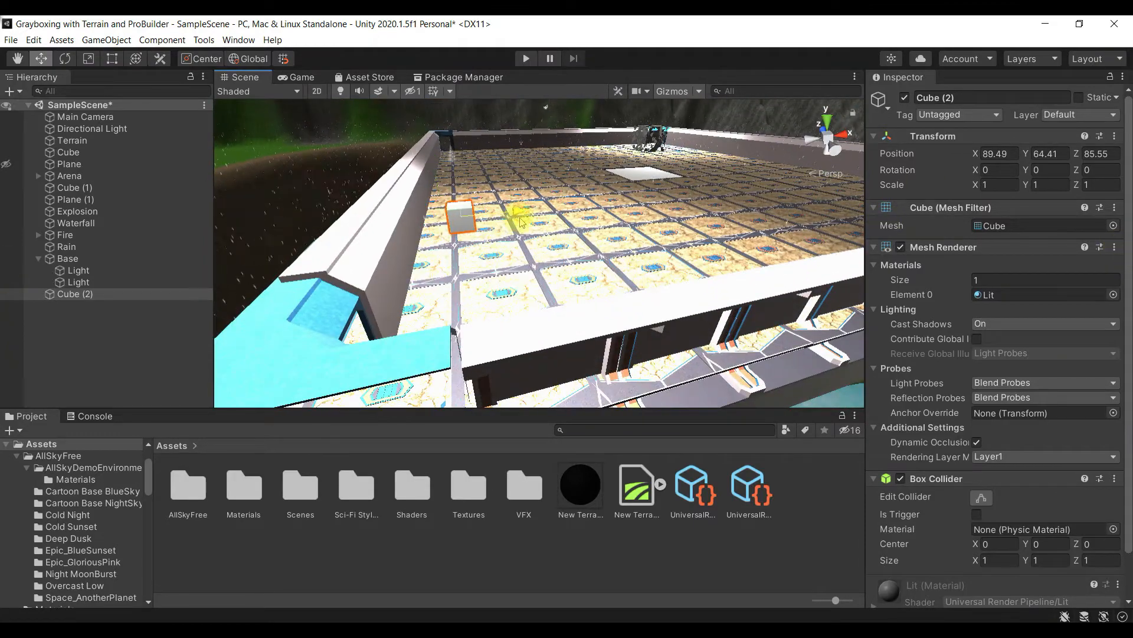
right_drag(482, 250, 670, 308)
drag(580, 299, 555, 244)
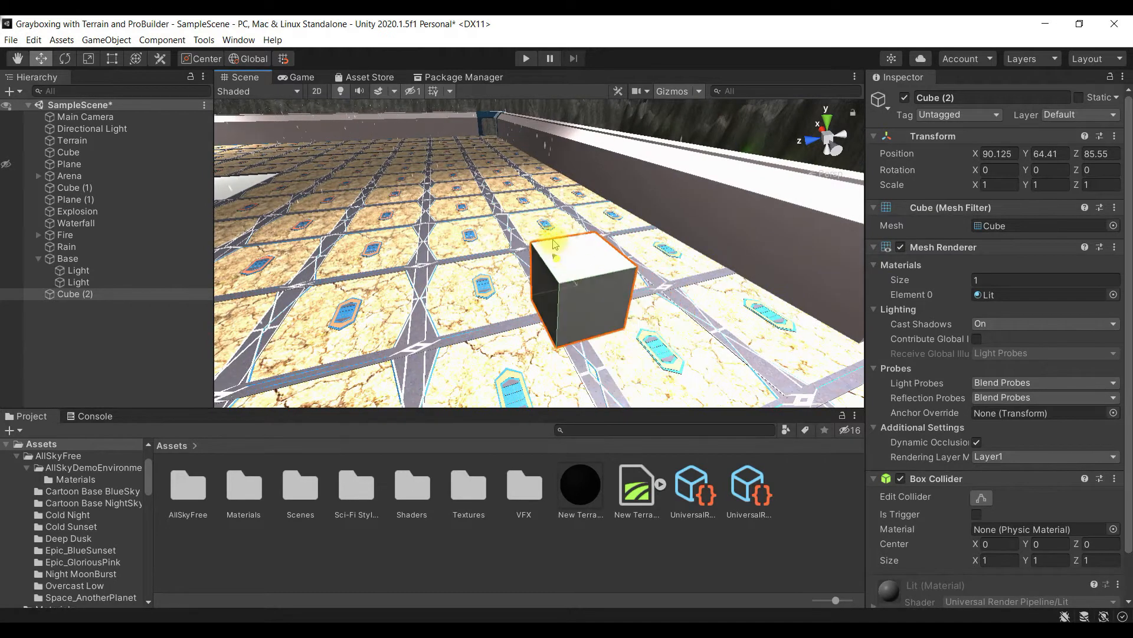
Shift the cube to about X 90.64, Z 84.35 and rotate it about Y to roughly -73.8 degrees
drag(564, 298, 684, 300)
key(e)
alt+drag(717, 316, 558, 304)
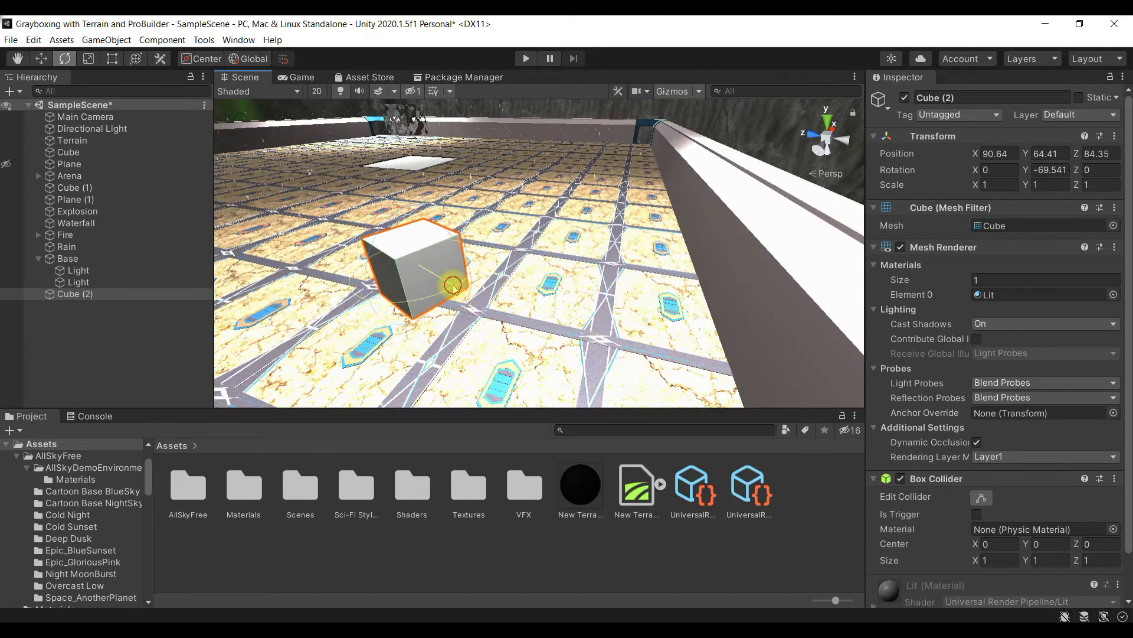
alt+drag(426, 339, 600, 303)
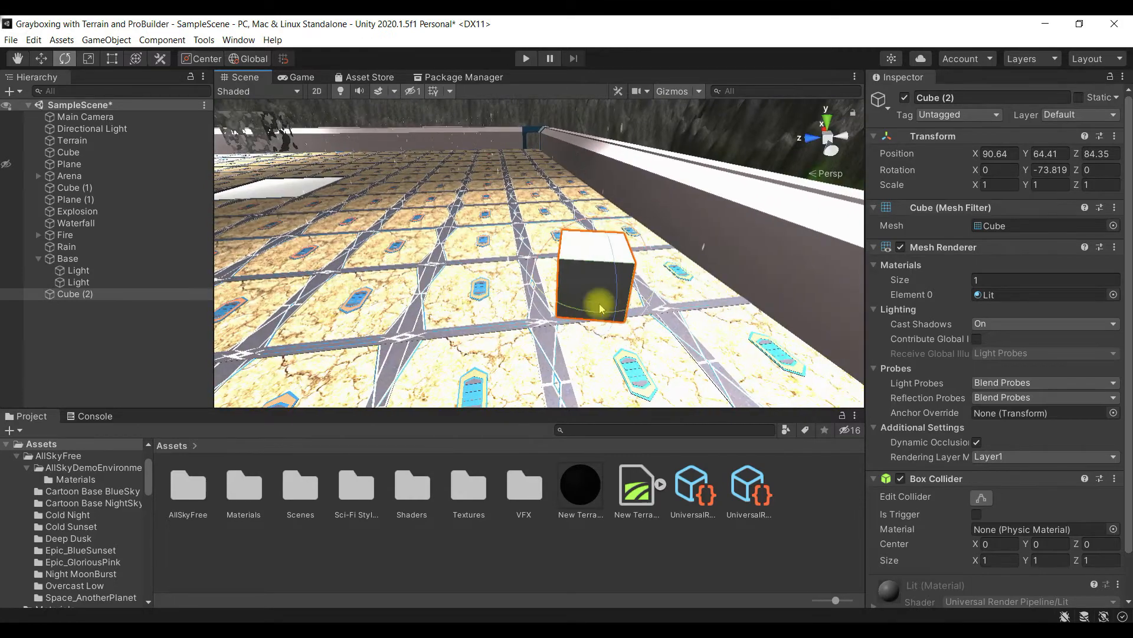
Move the cube away from the lit corner to about X 102.47, Y 62.59, Z 86.71
key(w)
drag(536, 278, 350, 298)
middle_drag(401, 278, 665, 220)
drag(674, 238, 456, 137)
alt+drag(699, 317, 817, 308)
drag(595, 213, 532, 186)
right_drag(661, 299, 665, 358)
key(w)
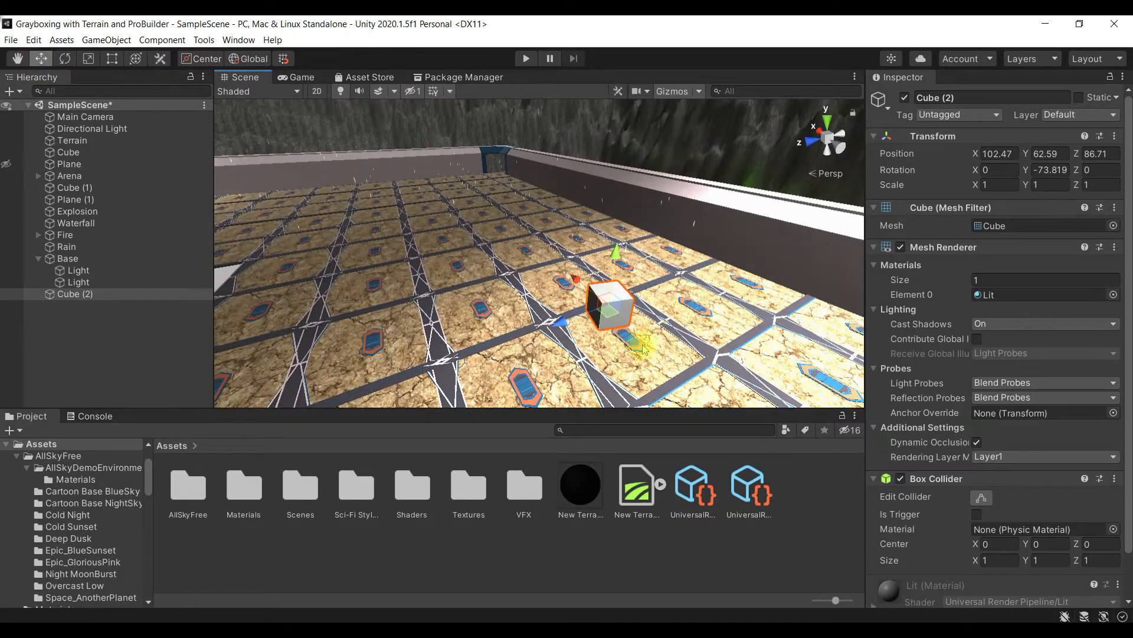
Move the cube near the white plane at the arena's middle, to about X 107.15, Y 63.95, Z 93.82
drag(584, 284, 554, 255)
mouse_move(643, 308)
right_down()
mouse_move(623, 328)
mouse_move(644, 311)
right_up()
drag(707, 266, 493, 311)
right_drag(493, 311, 504, 253)
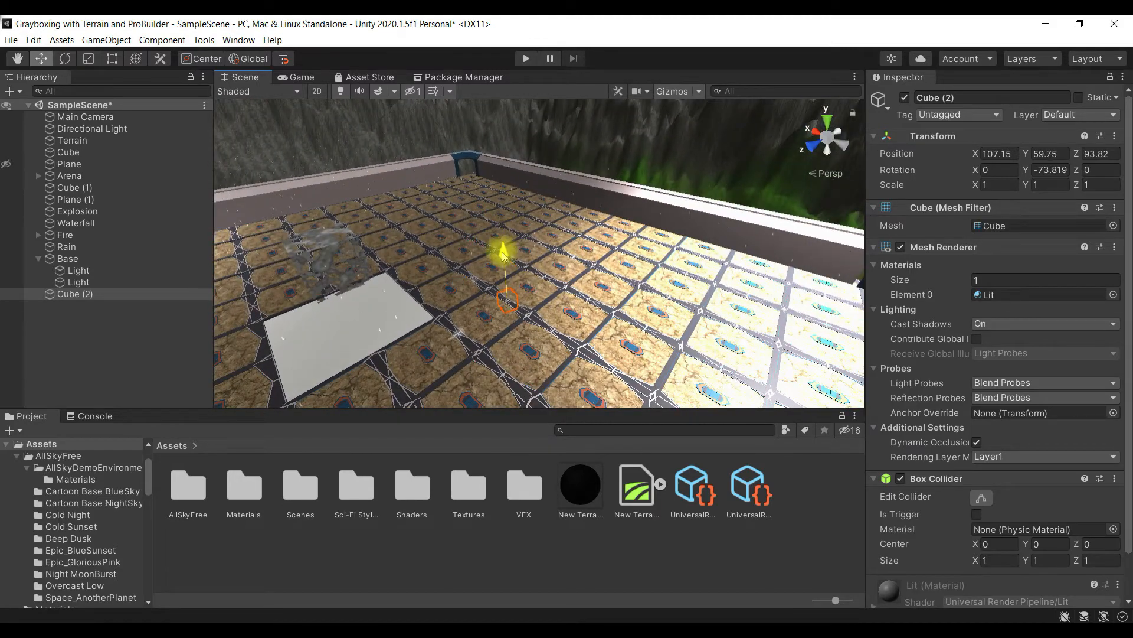
drag(507, 232, 511, 207)
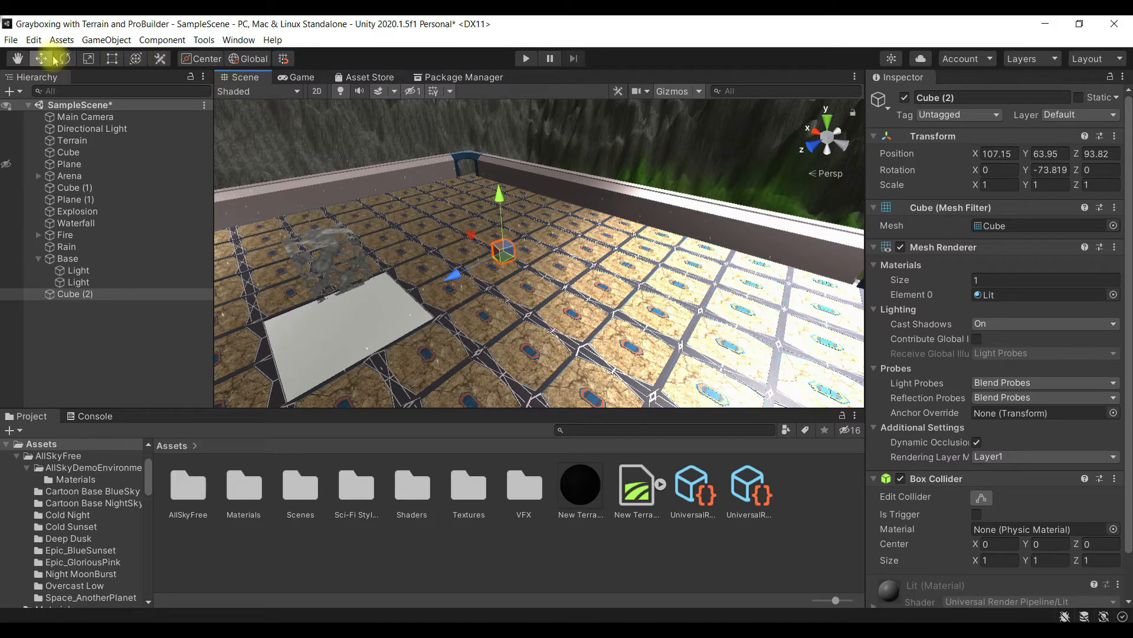
Locate the Universal Render Pipeline Asset through the project's Graphics settings, show its properties, and close the project settings
click(34, 40)
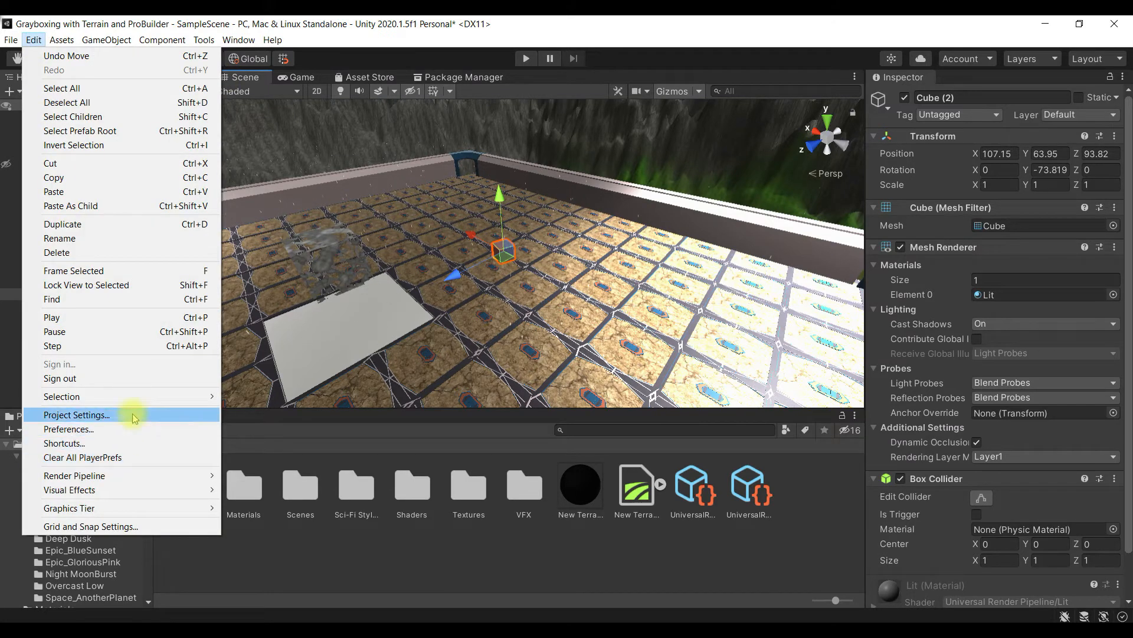
click(112, 414)
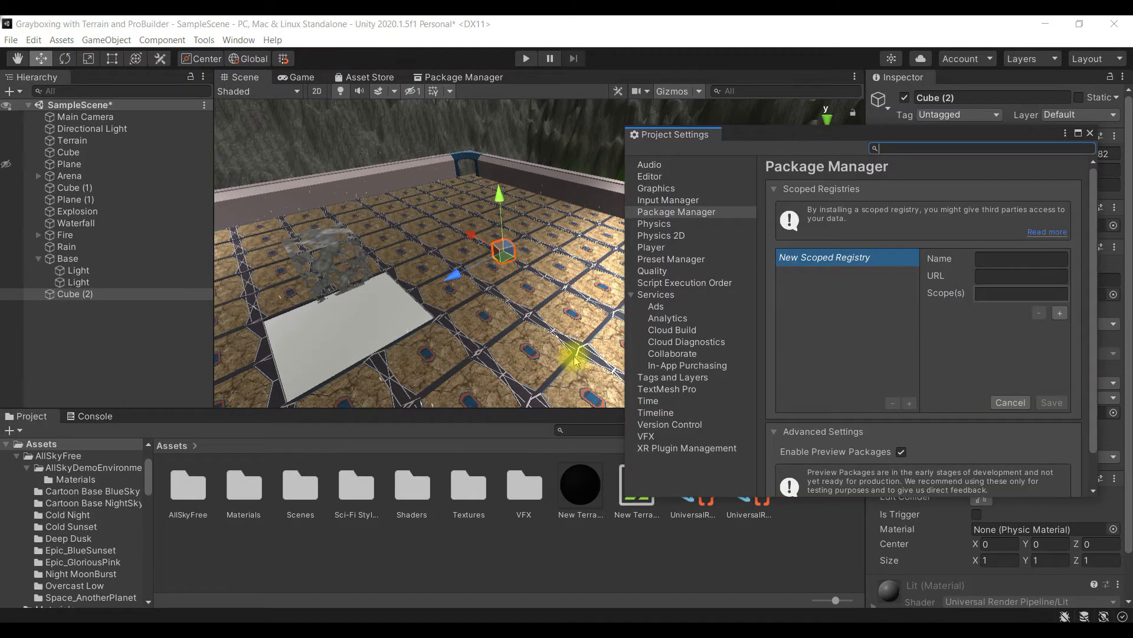
click(673, 187)
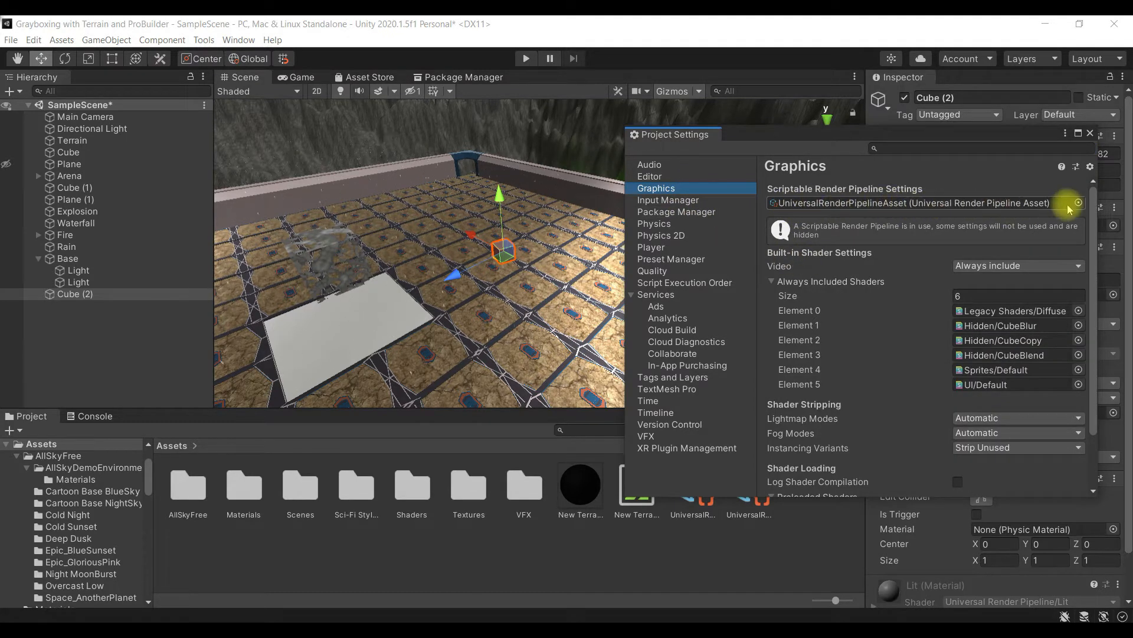
double_click(1050, 203)
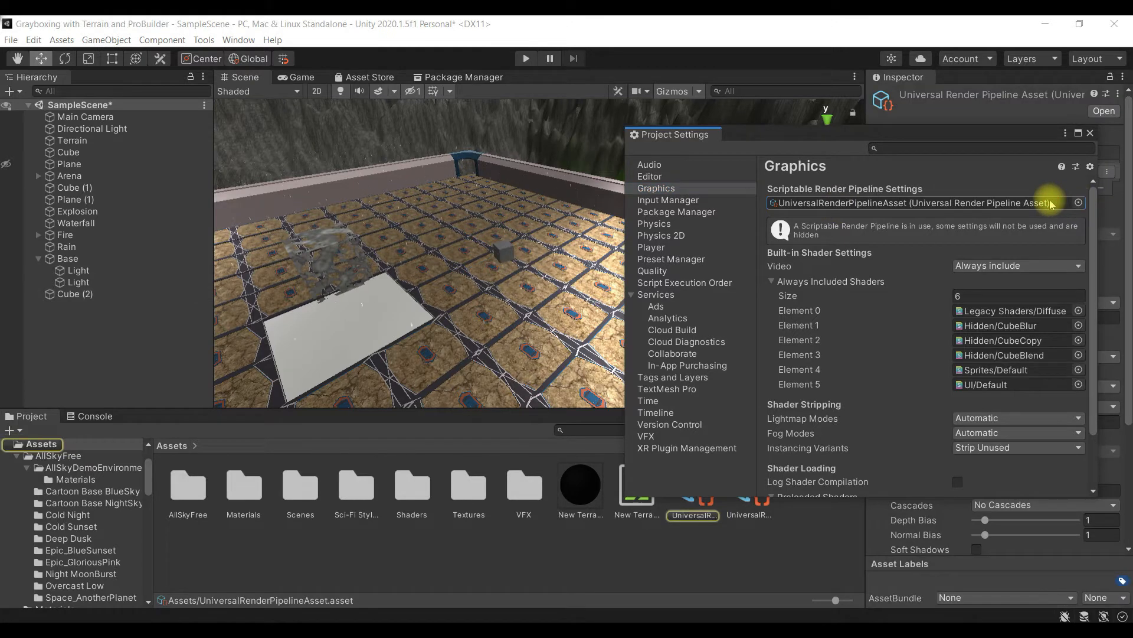
click(1090, 133)
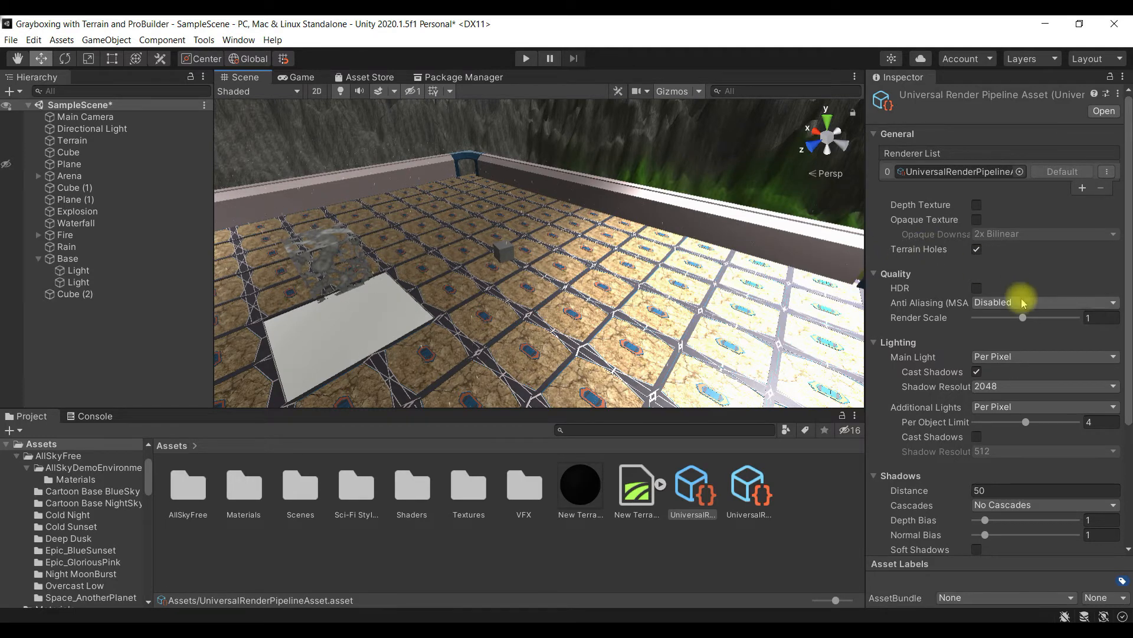
Enable shadow casting for additional lights in the pipeline asset and set their shadow resolution to 1024
scroll(1007, 295, down, 3)
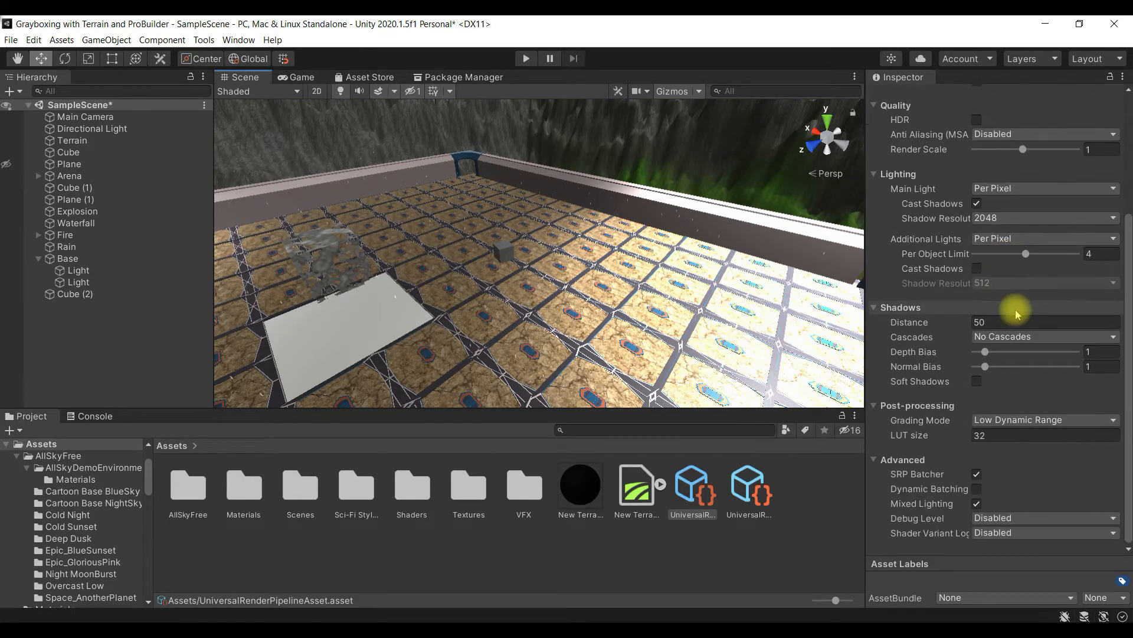
scroll(1008, 307, up, 3)
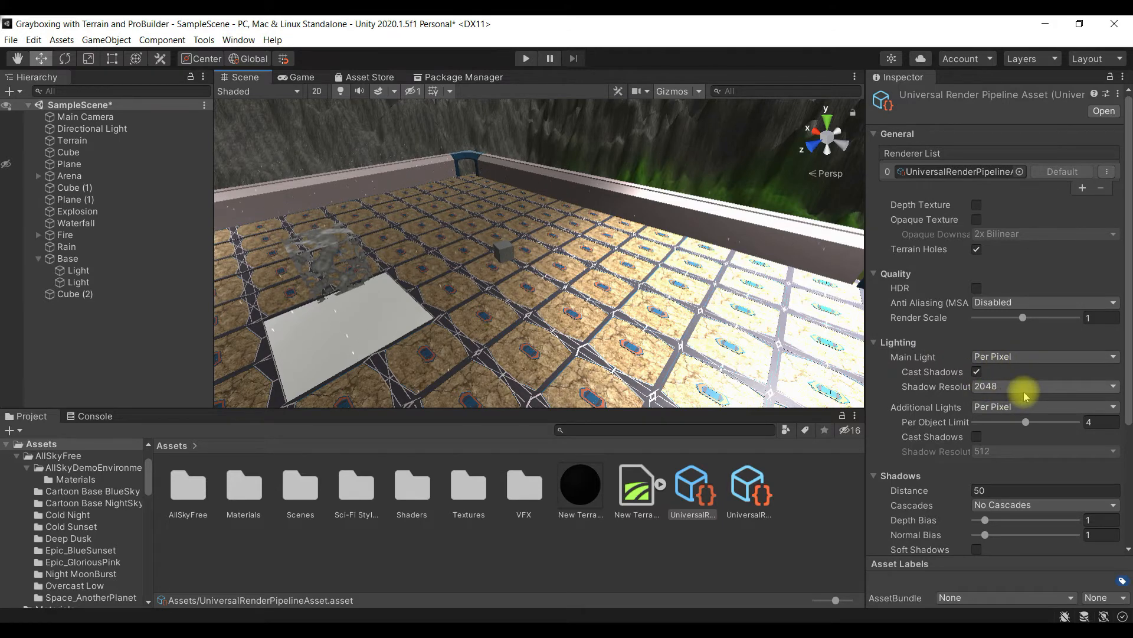
click(1012, 431)
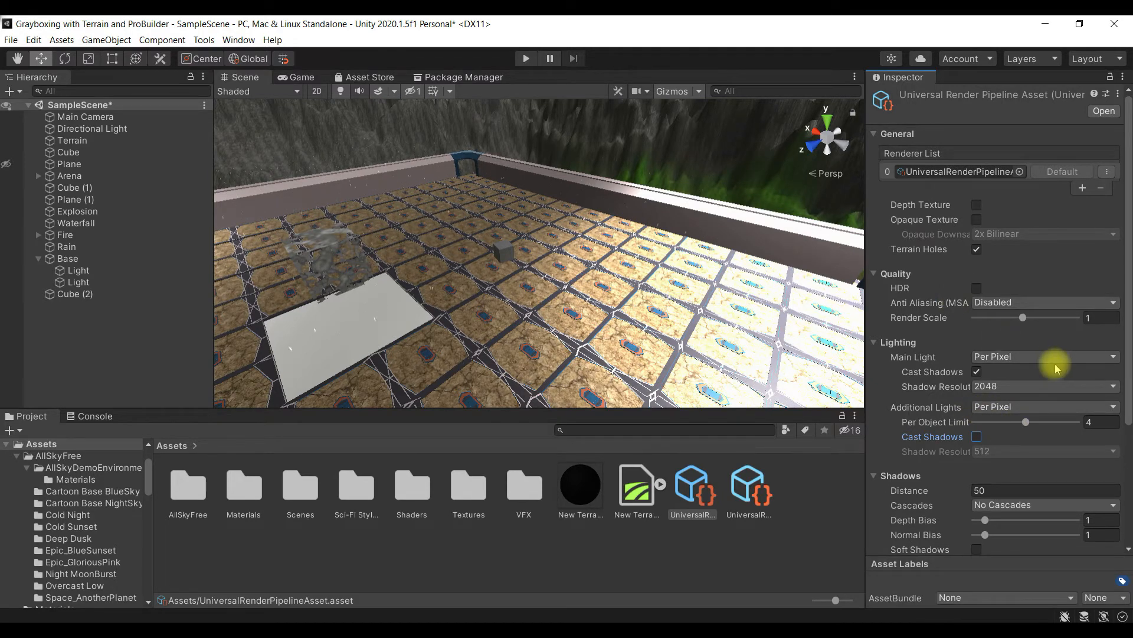
click(977, 437)
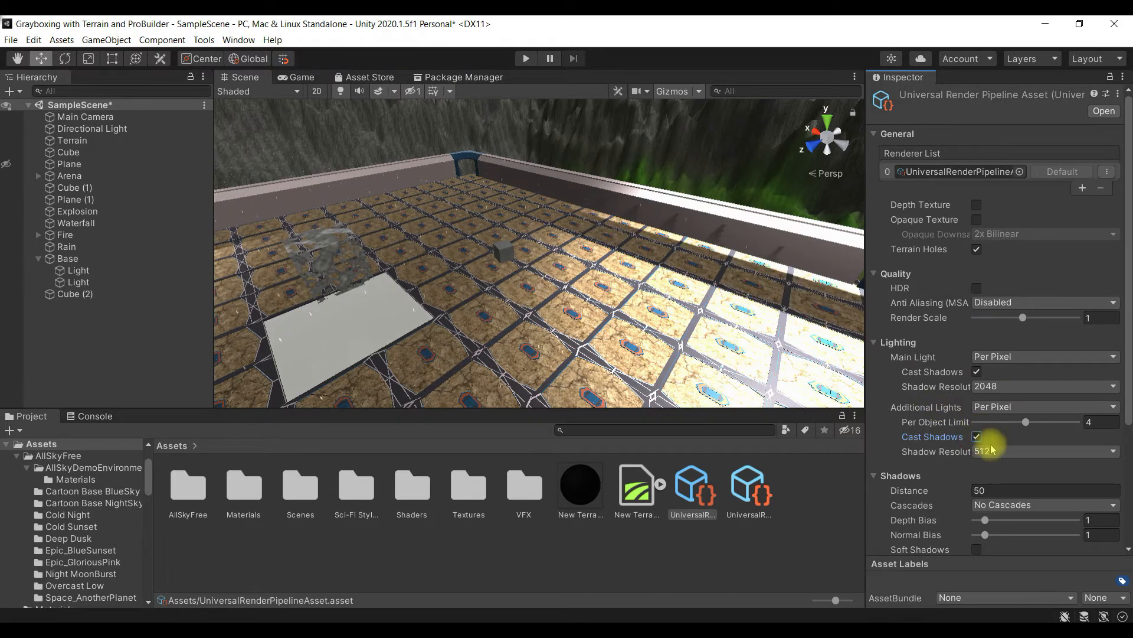
click(996, 452)
click(1004, 495)
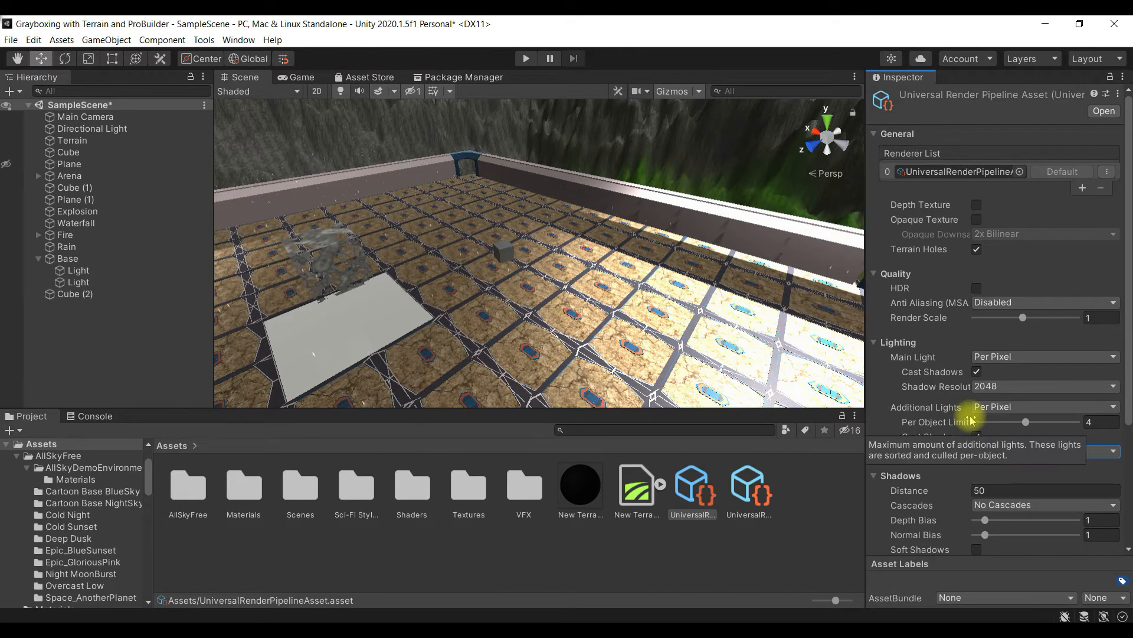
Set the pipeline asset's shadow Depth Bias and Normal Bias to 0.25 each
scroll(968, 419, down, 3)
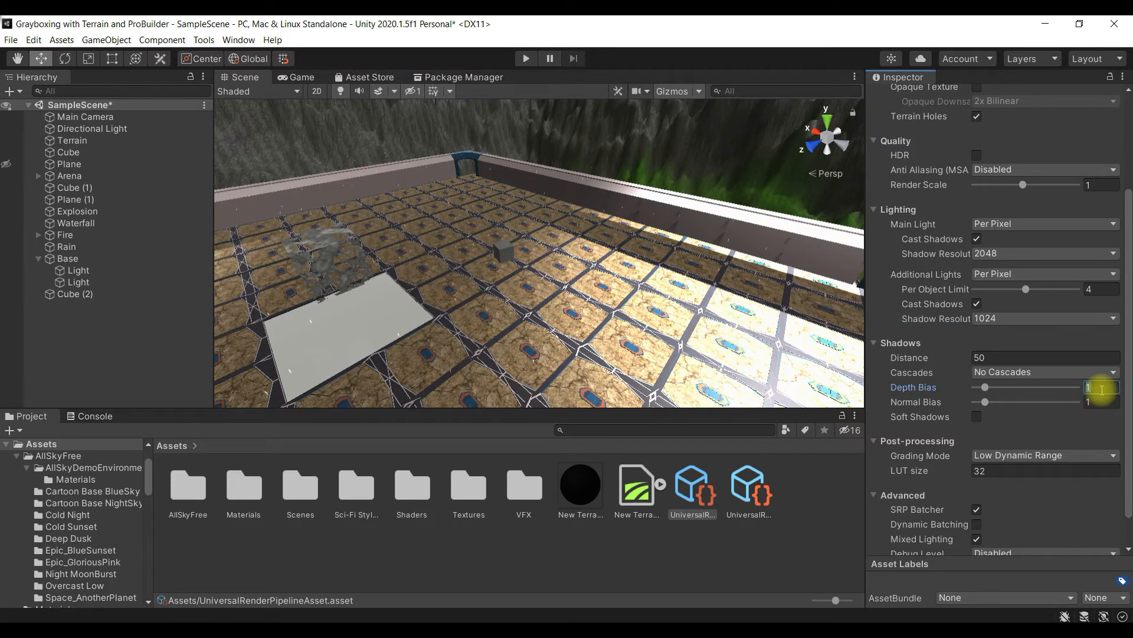
text(0)
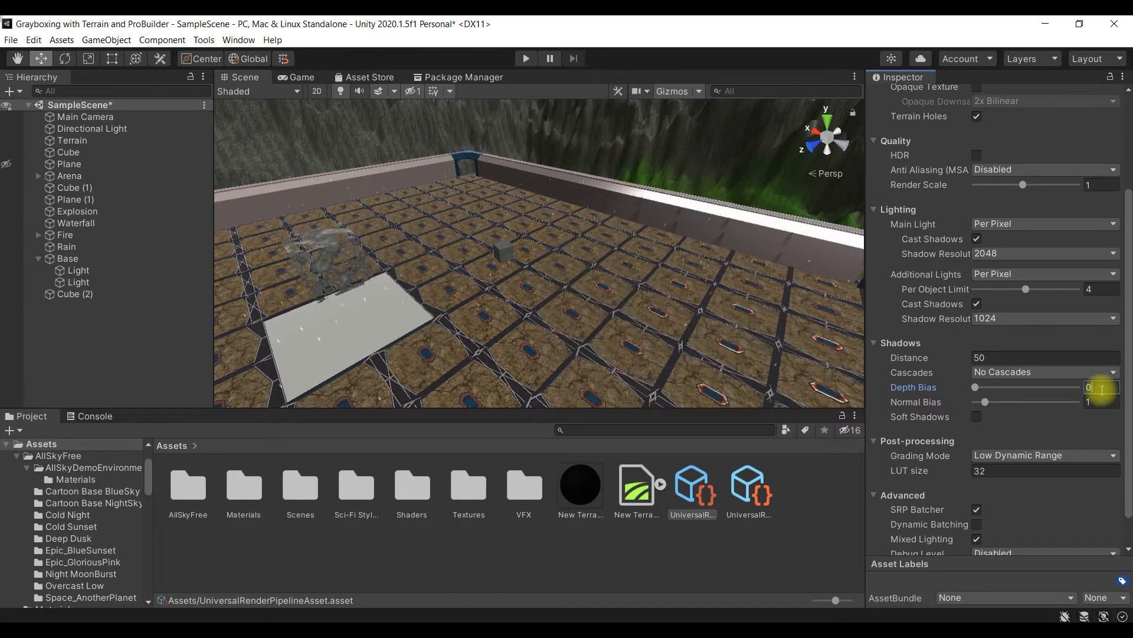
text(.25)
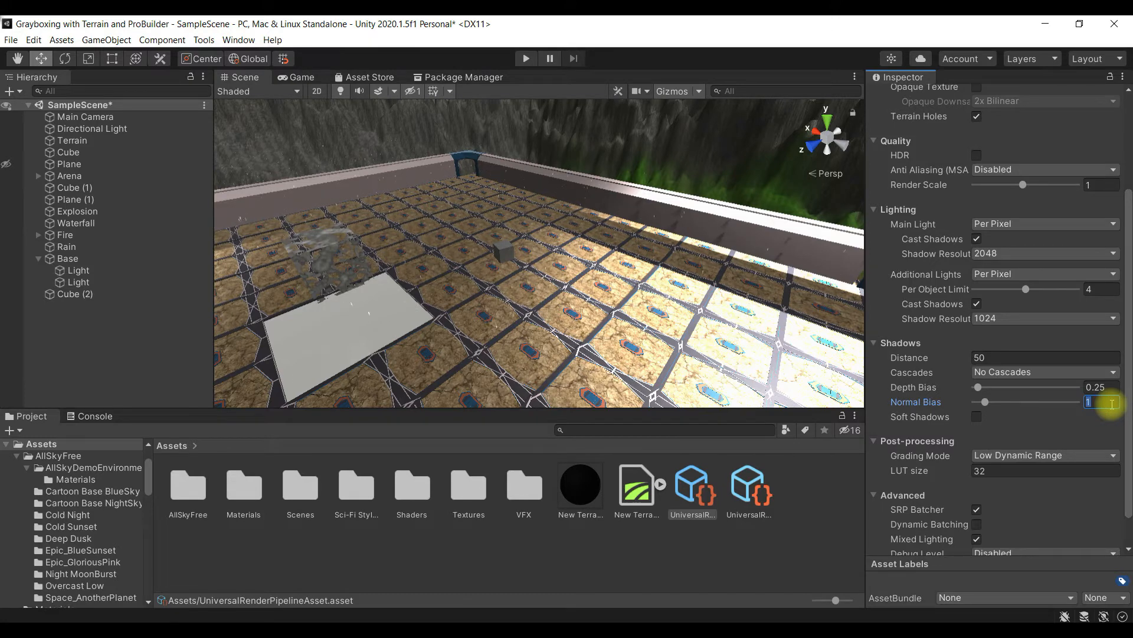
text(0.25)
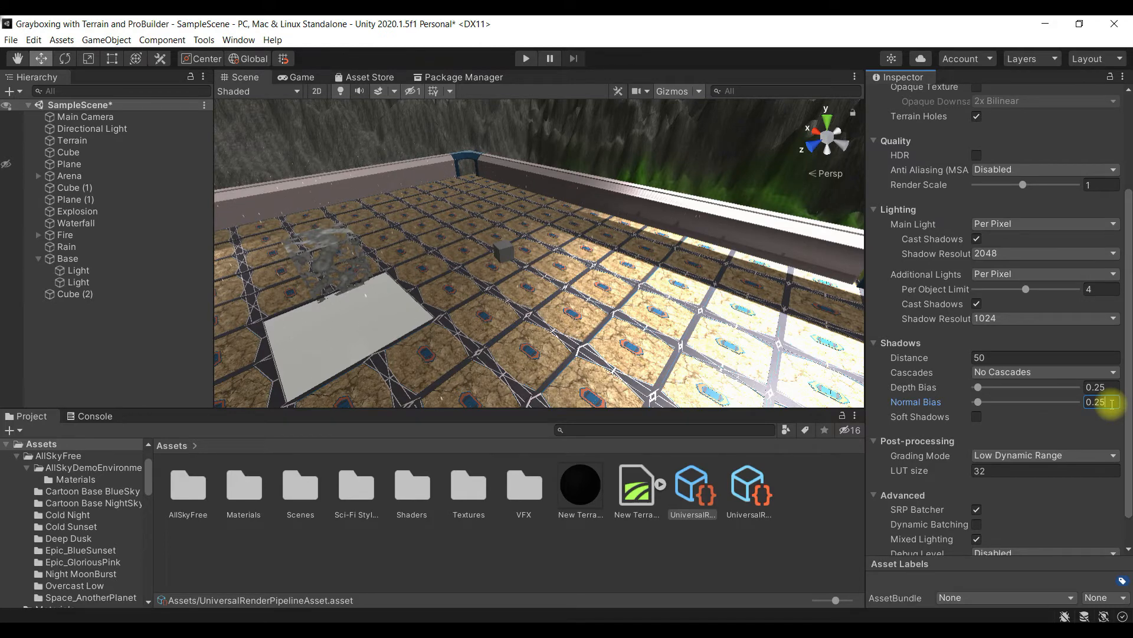
scroll(945, 474, up, 3)
scroll(997, 449, down, 4)
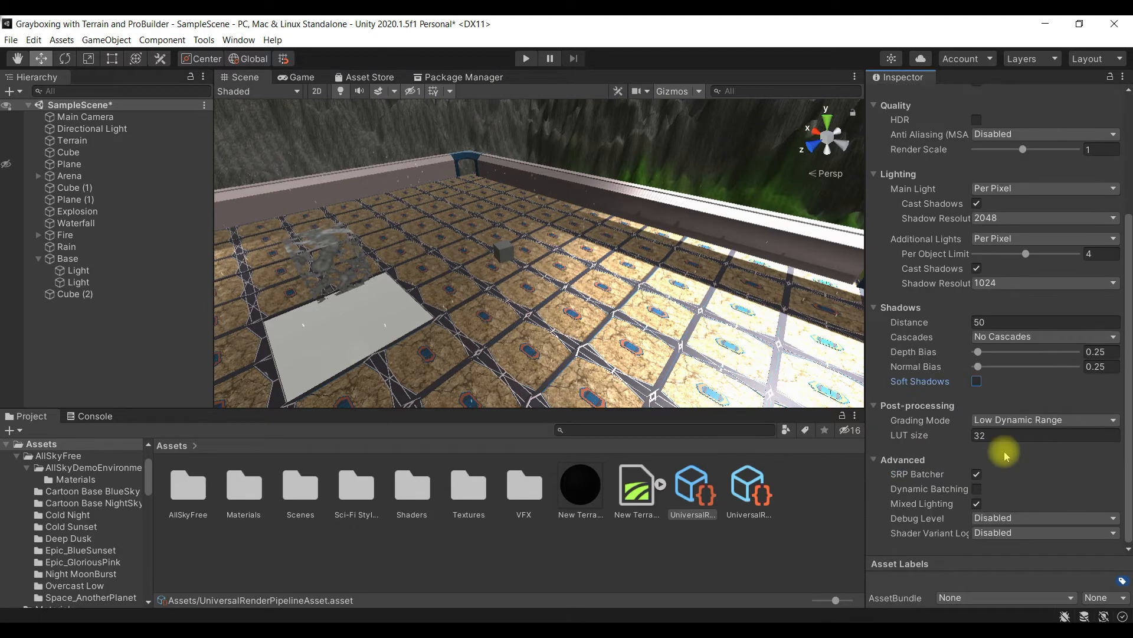
scroll(1050, 465, up, 5)
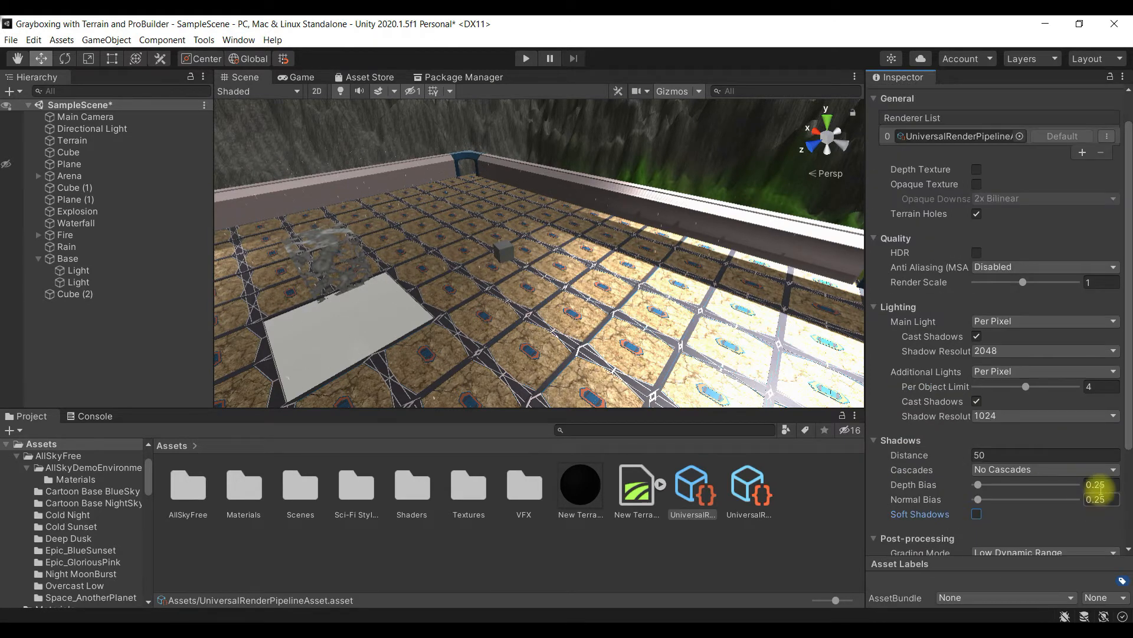
Restore the pipeline asset's shadow Depth Bias and Normal Bias to 1
text(0.)
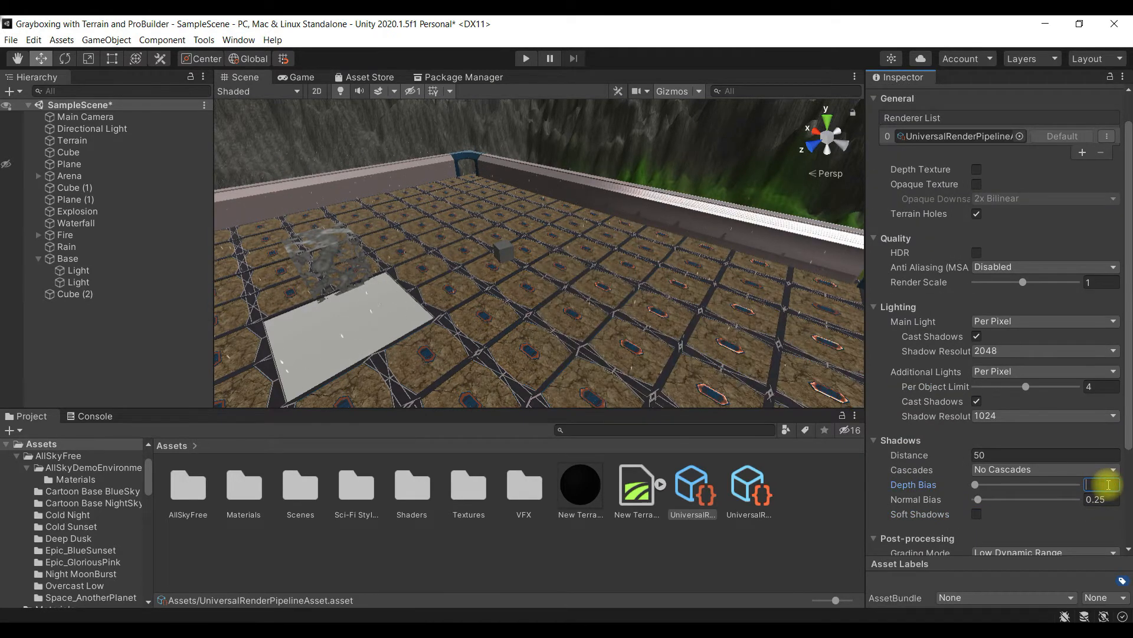
text(1)
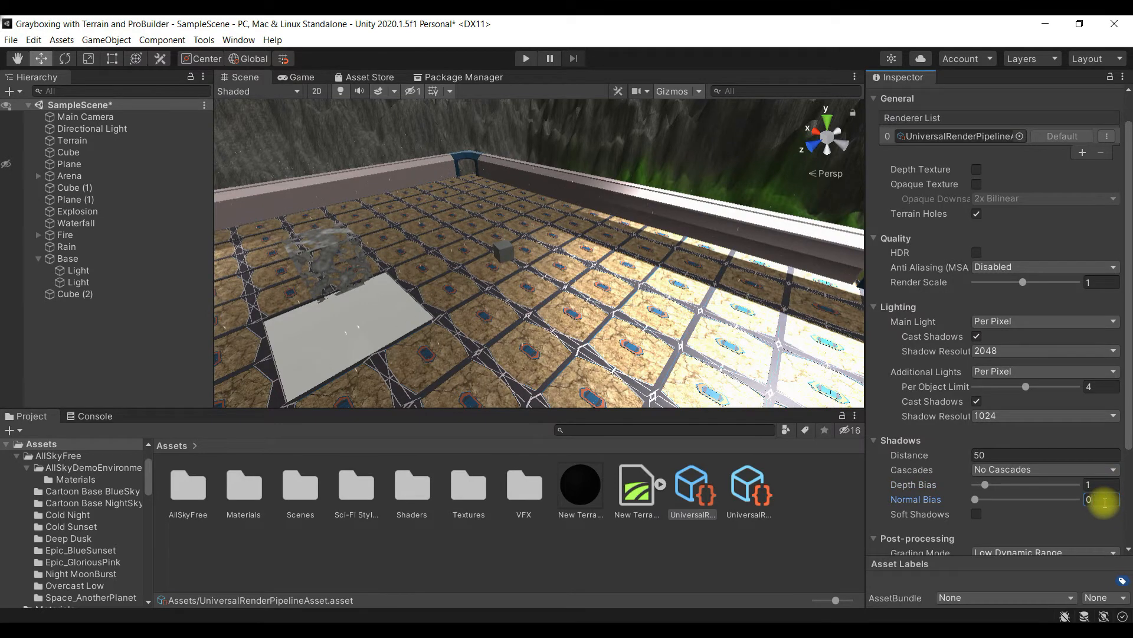
text(1)
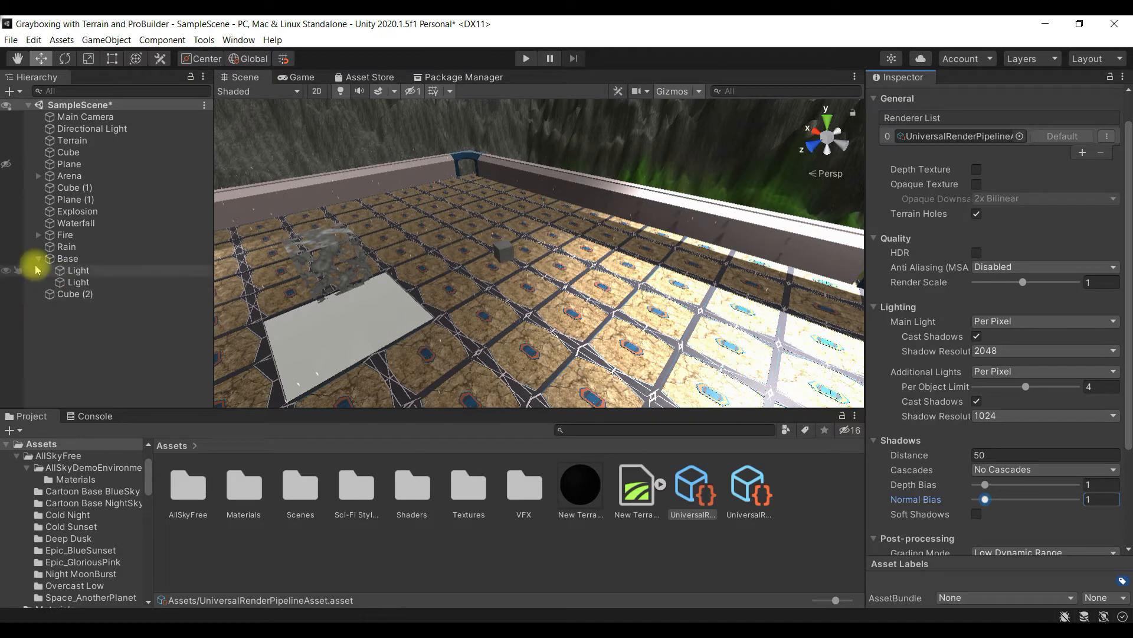
Give both Base spotlights a custom shadow bias with Depth 0.25 and Normal 0.25
click(89, 271)
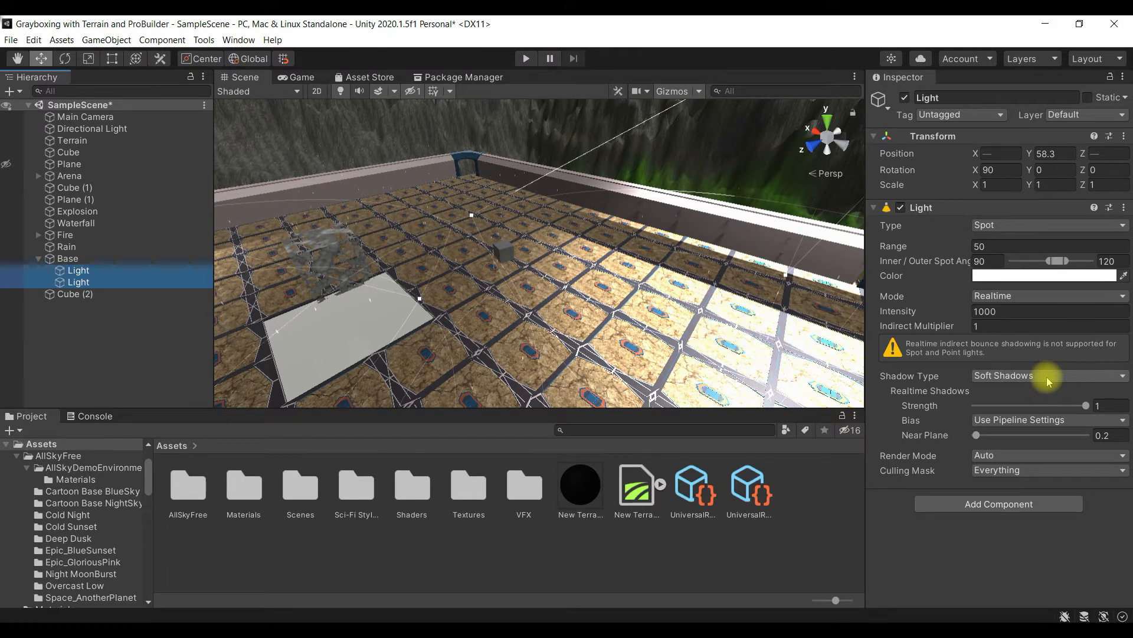
click(1058, 420)
click(1057, 437)
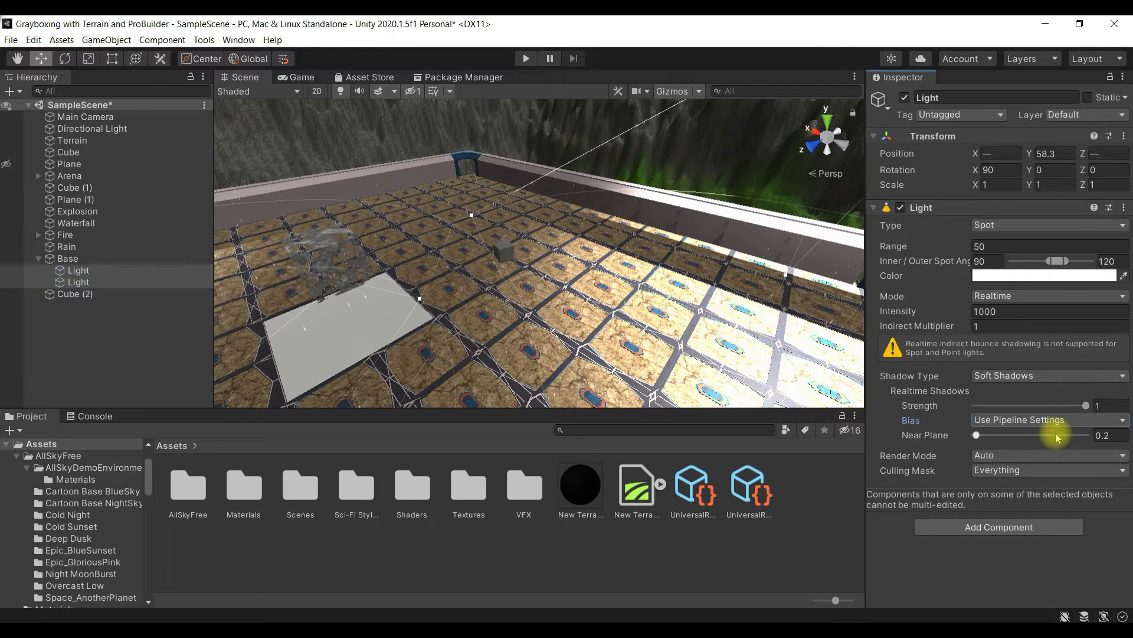
click(1055, 420)
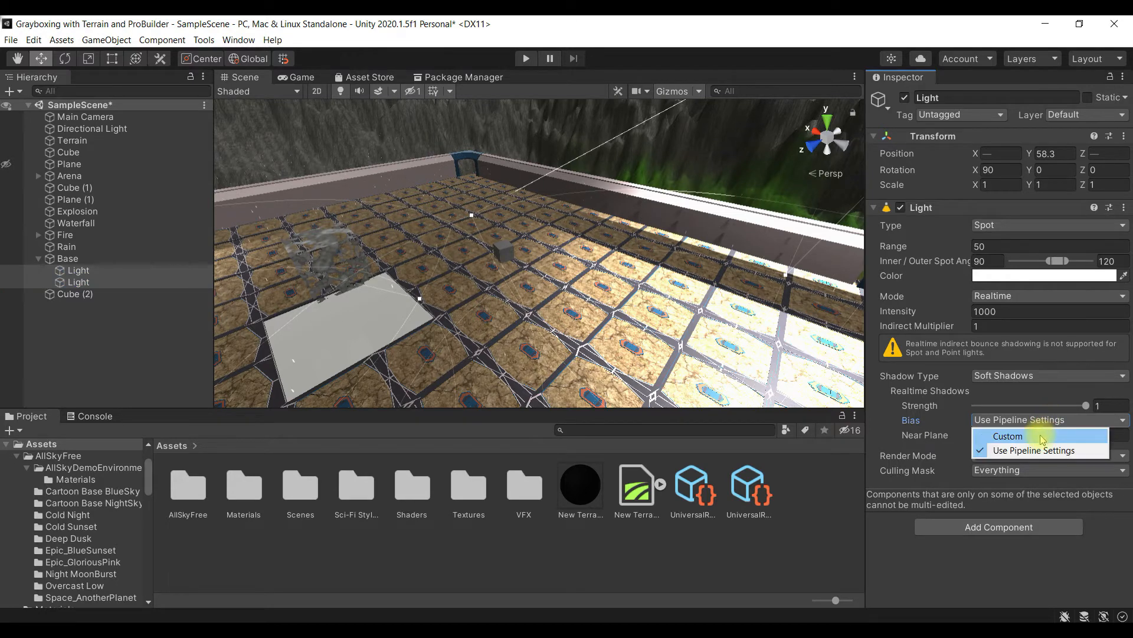
click(1042, 437)
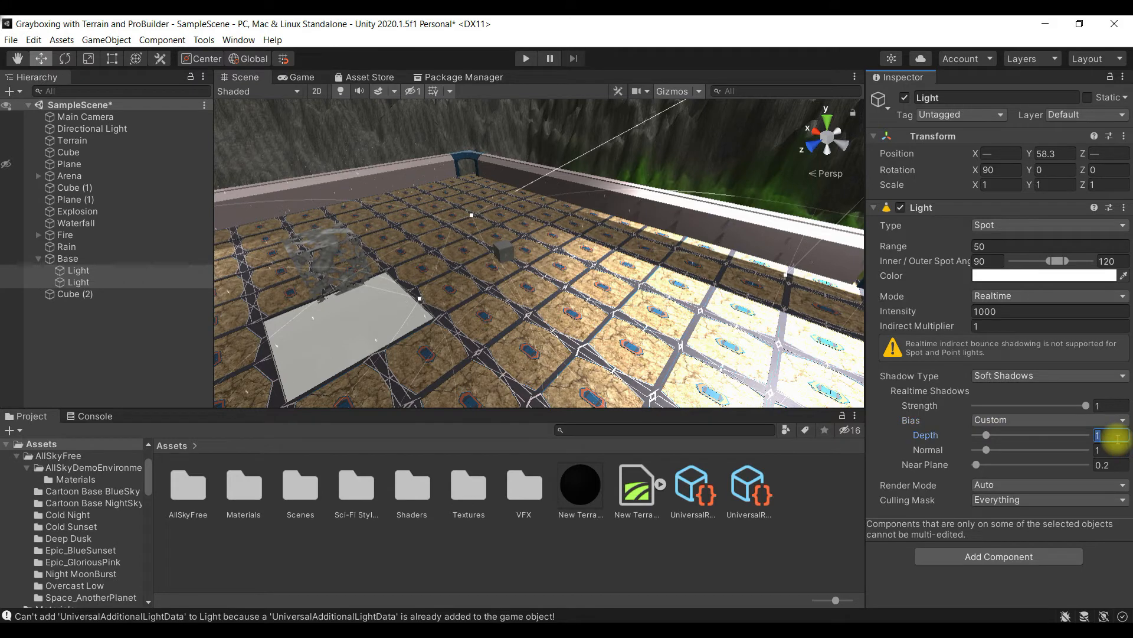
text(0.25)
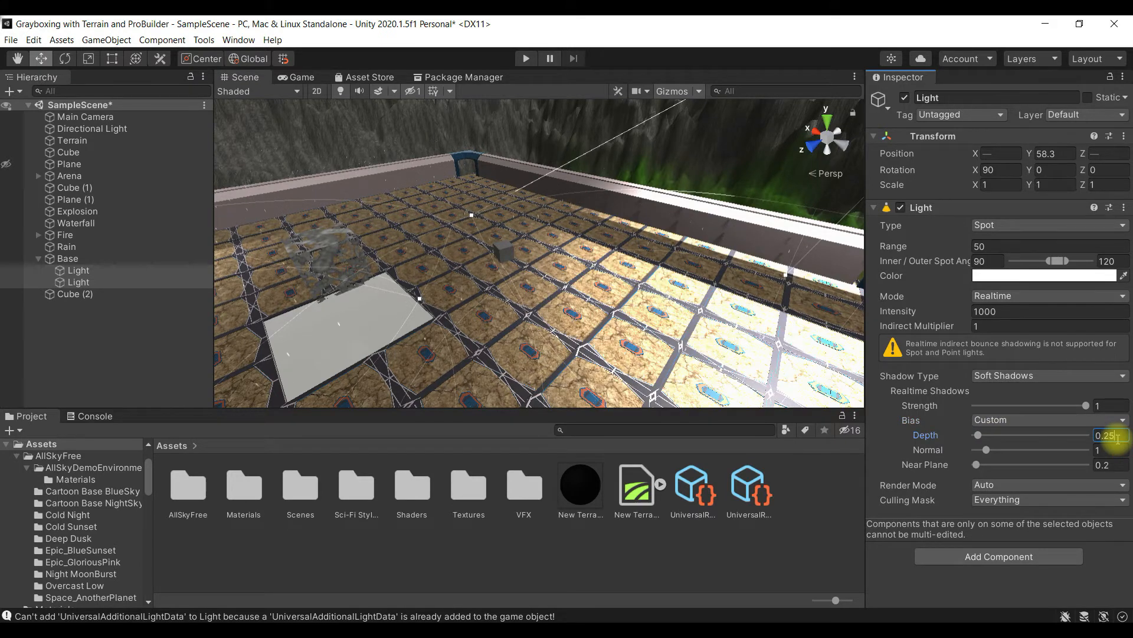
text(0)
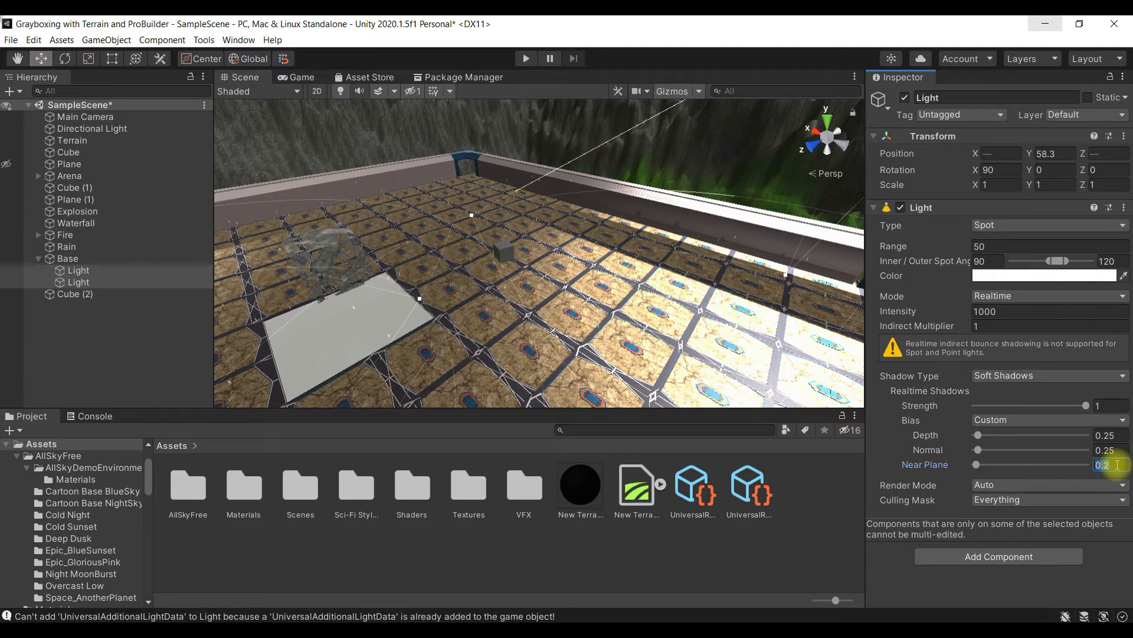
Try shadow Near Plane values of 0.1, 2 and 0.2 on both spotlights, ending with 0.1
key(BackSpace)
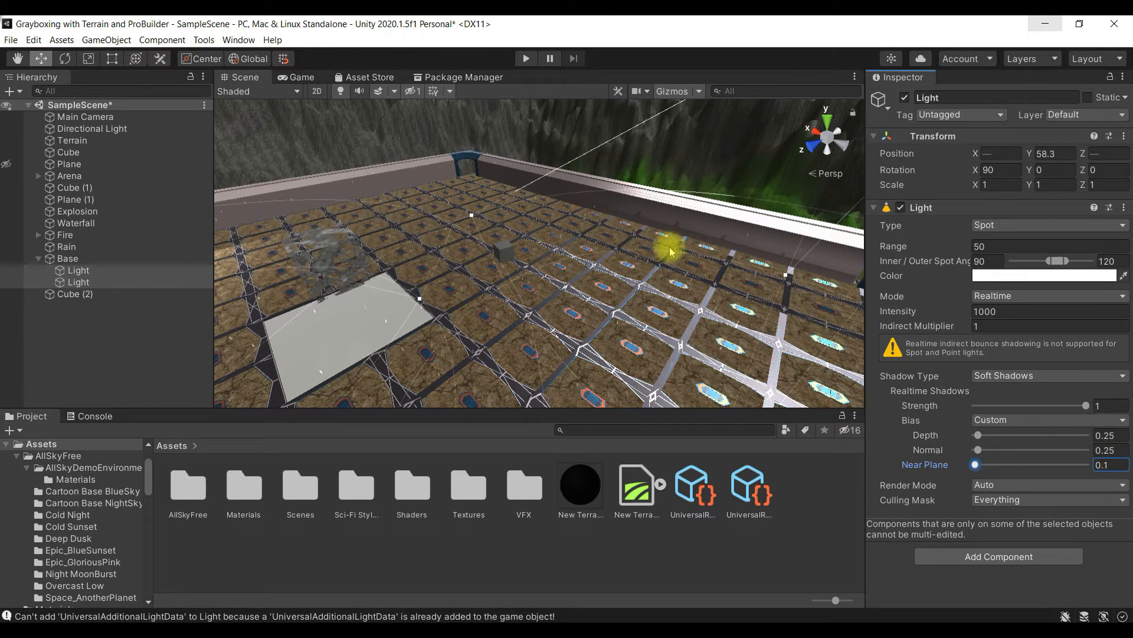
scroll(670, 250, down, 5)
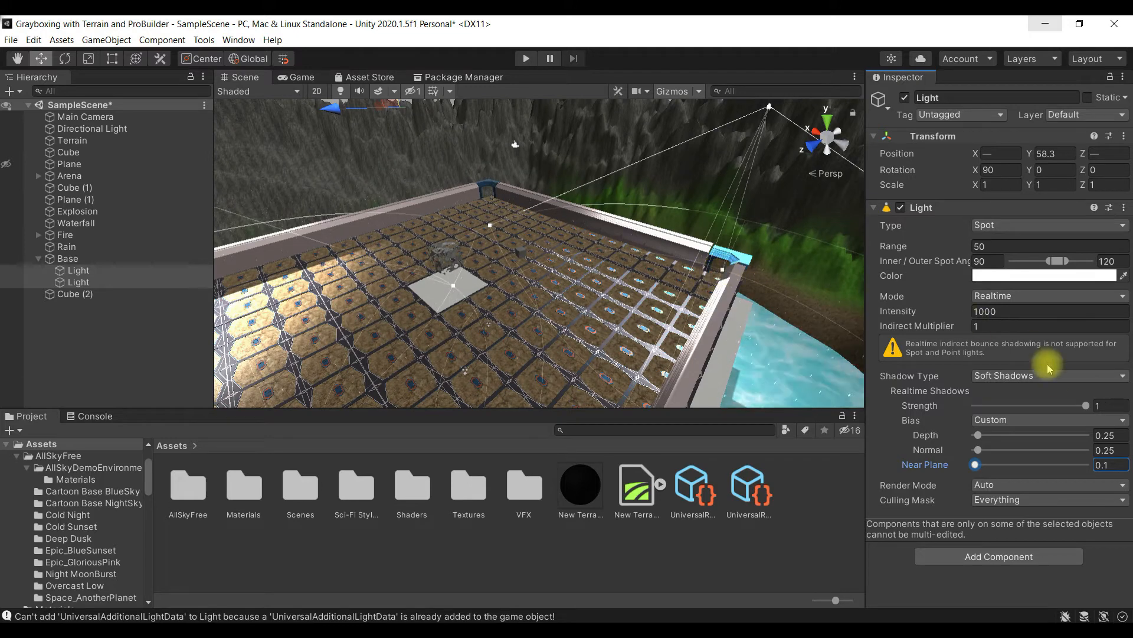
click(1124, 465)
key(BackSpace)
text(2)
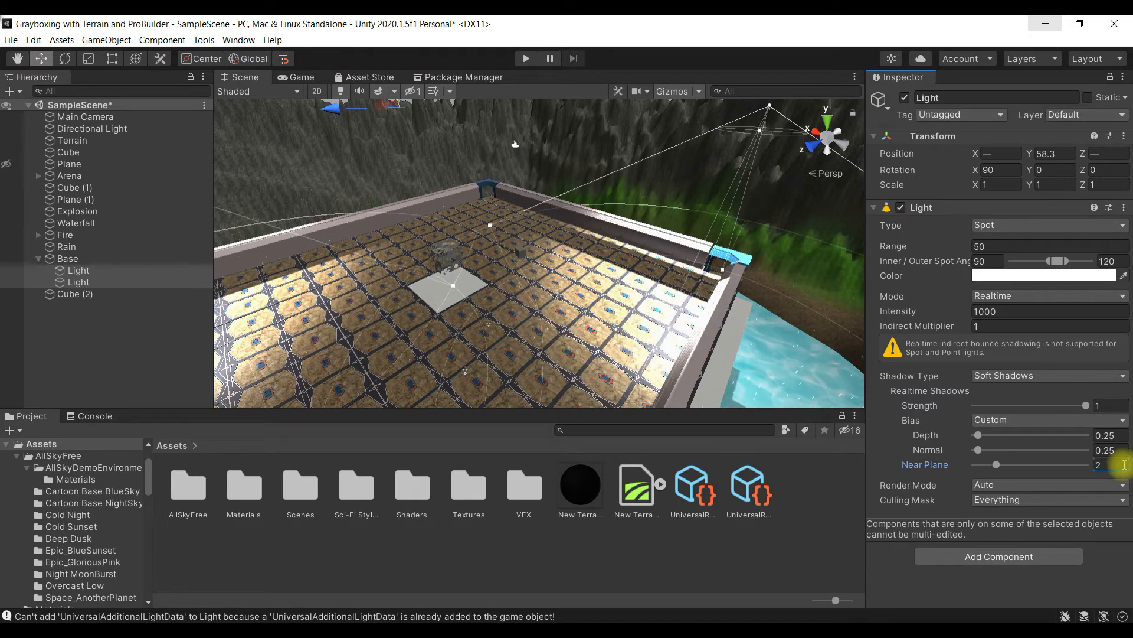
key(BackSpace)
text(0.2)
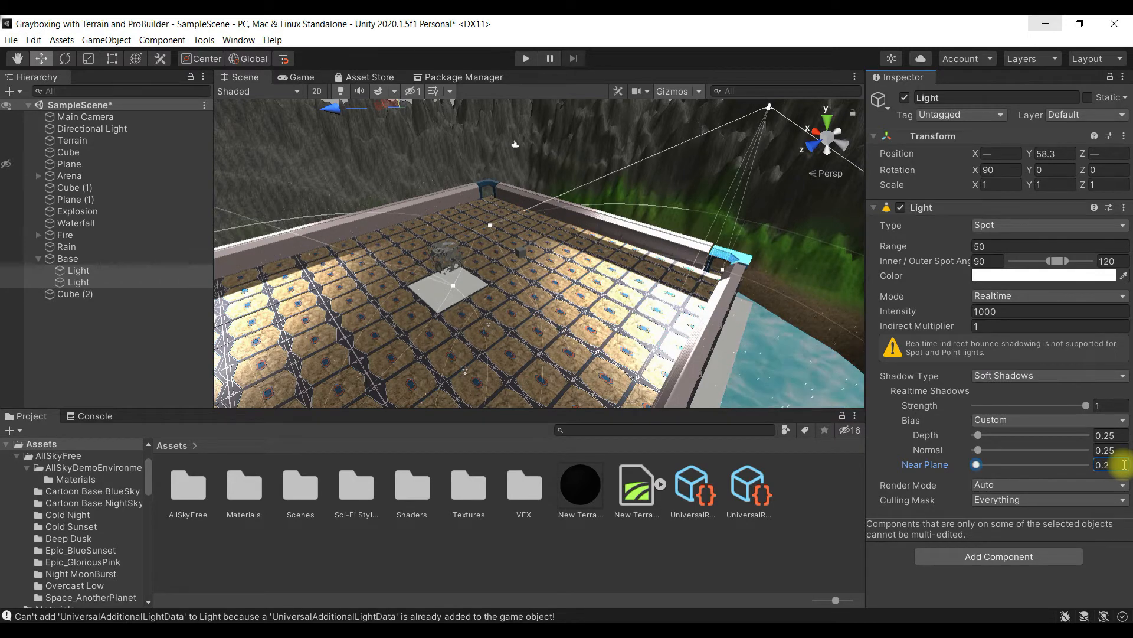
text(0.1)
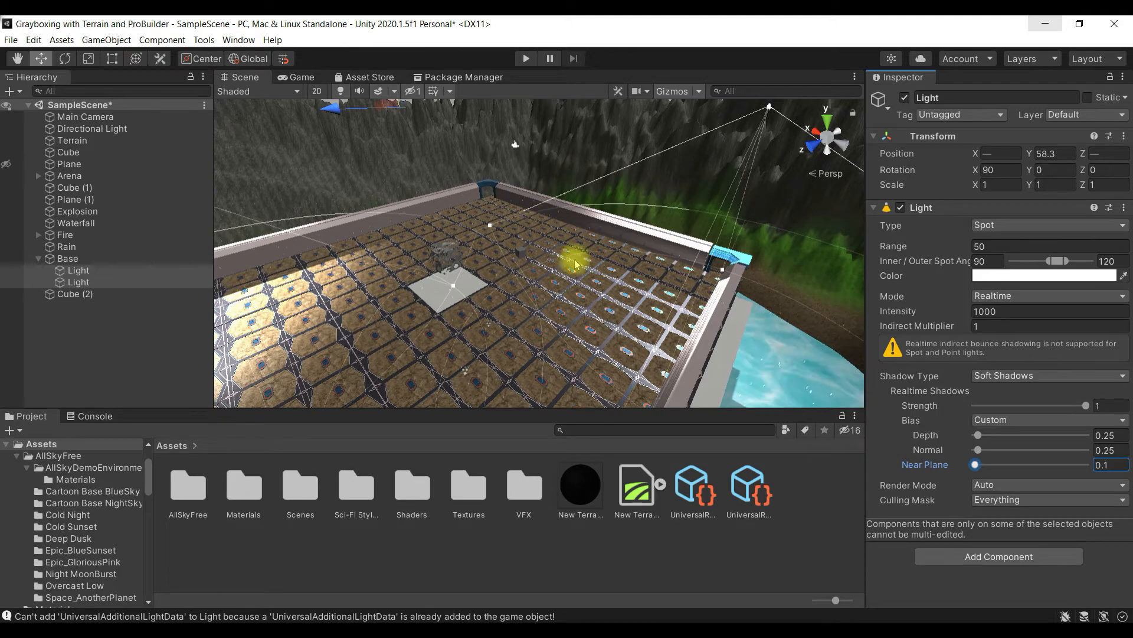
Inspect the properties of the Arena and Base objects and frame Base in the scene view
right_drag(597, 276, 624, 297)
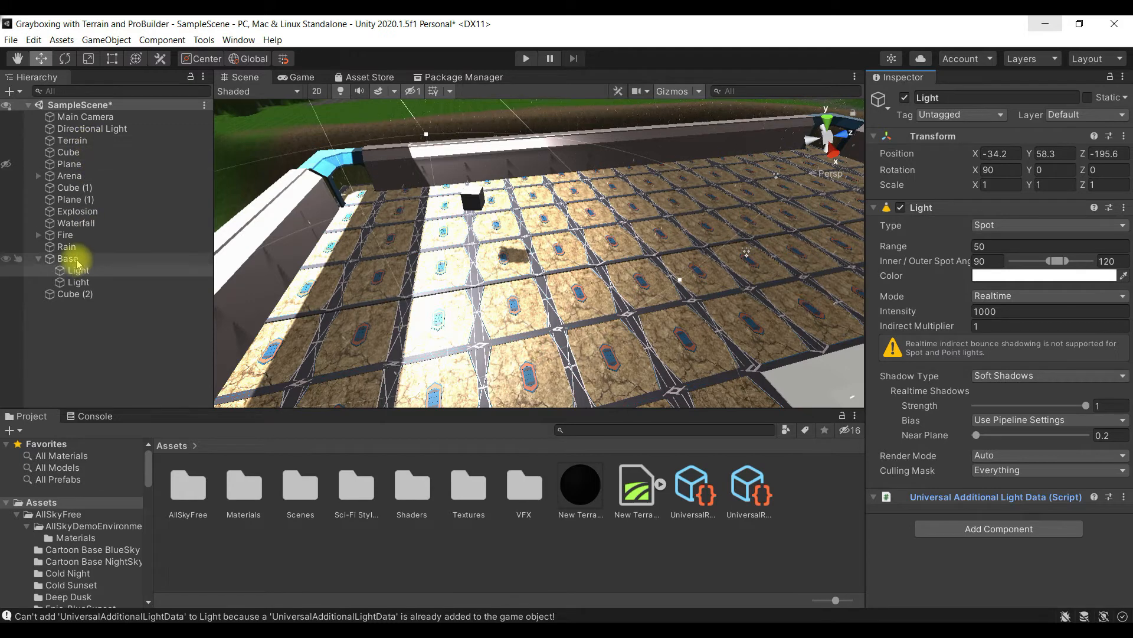
click(94, 176)
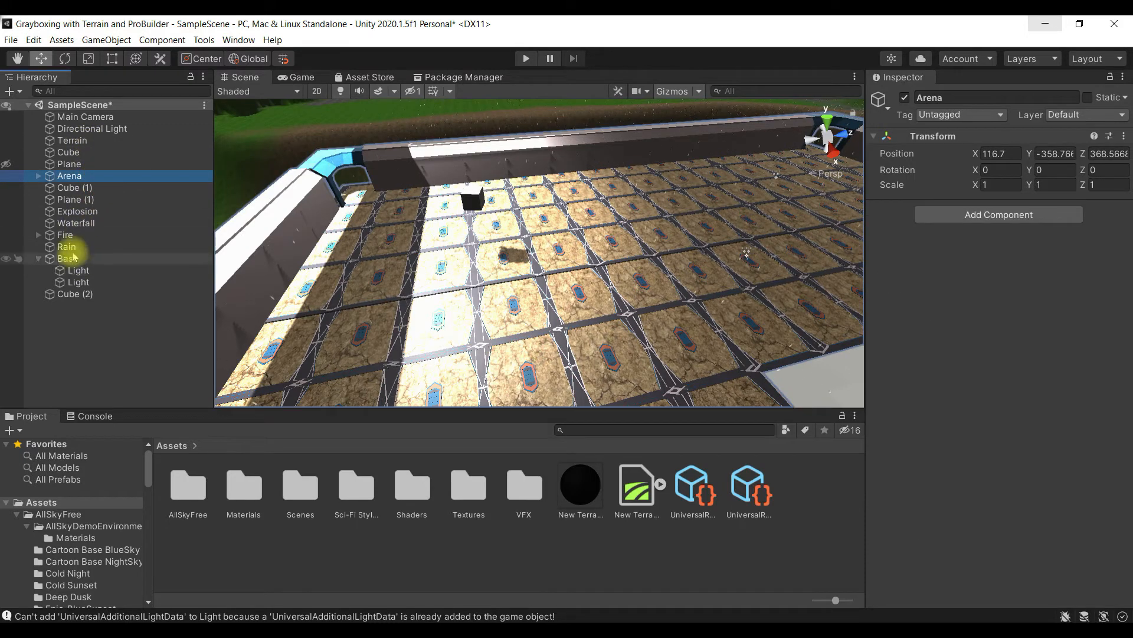
click(78, 179)
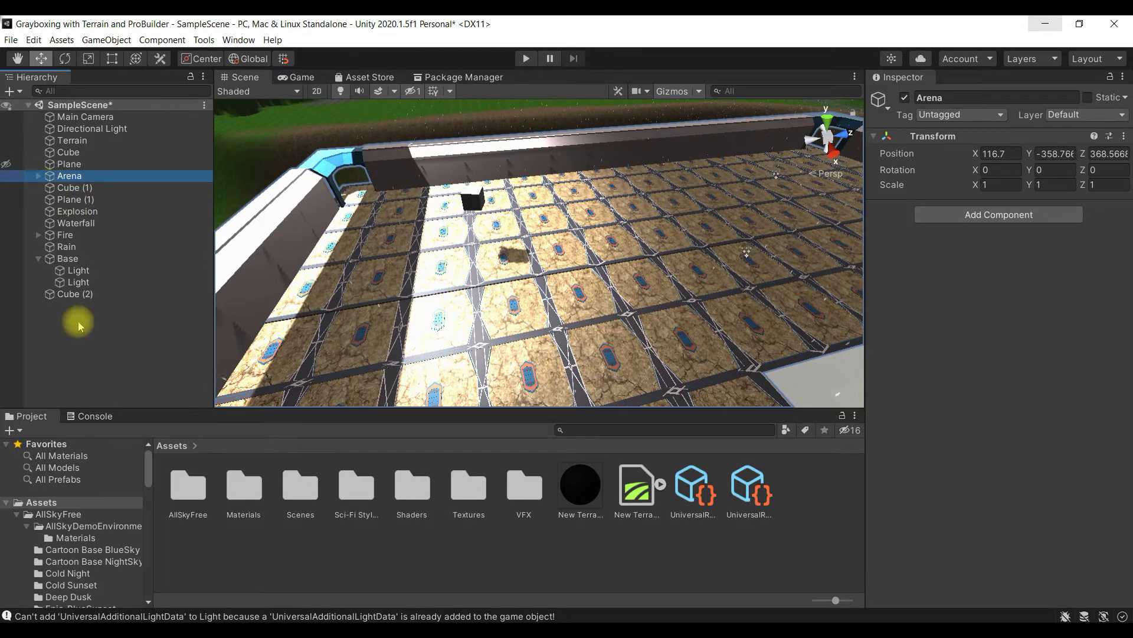
click(67, 260)
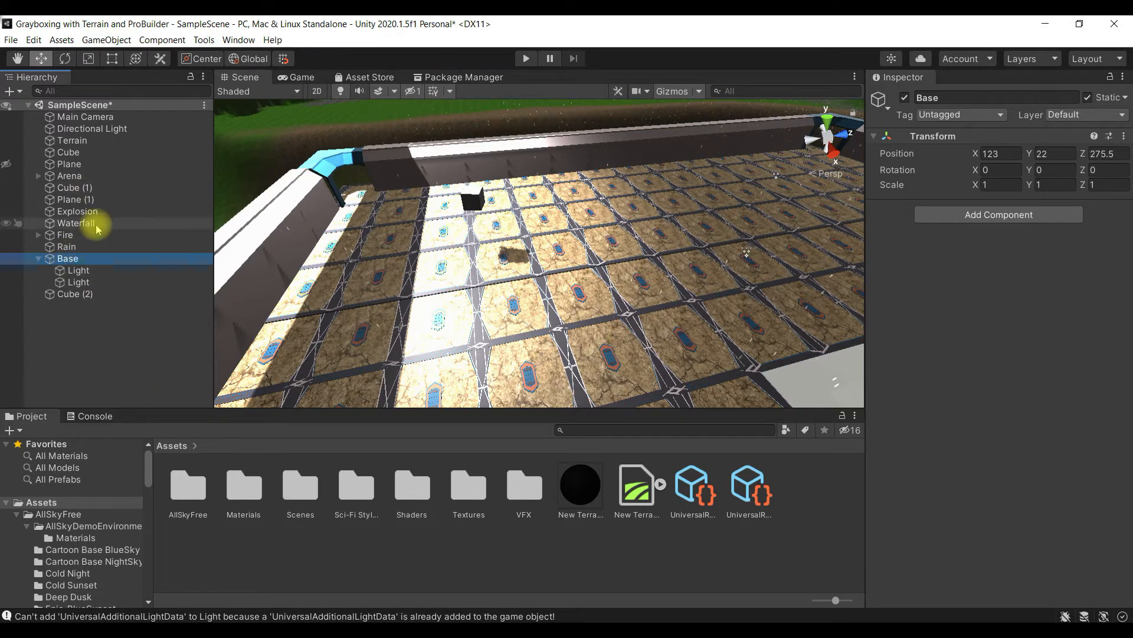
double_click(68, 260)
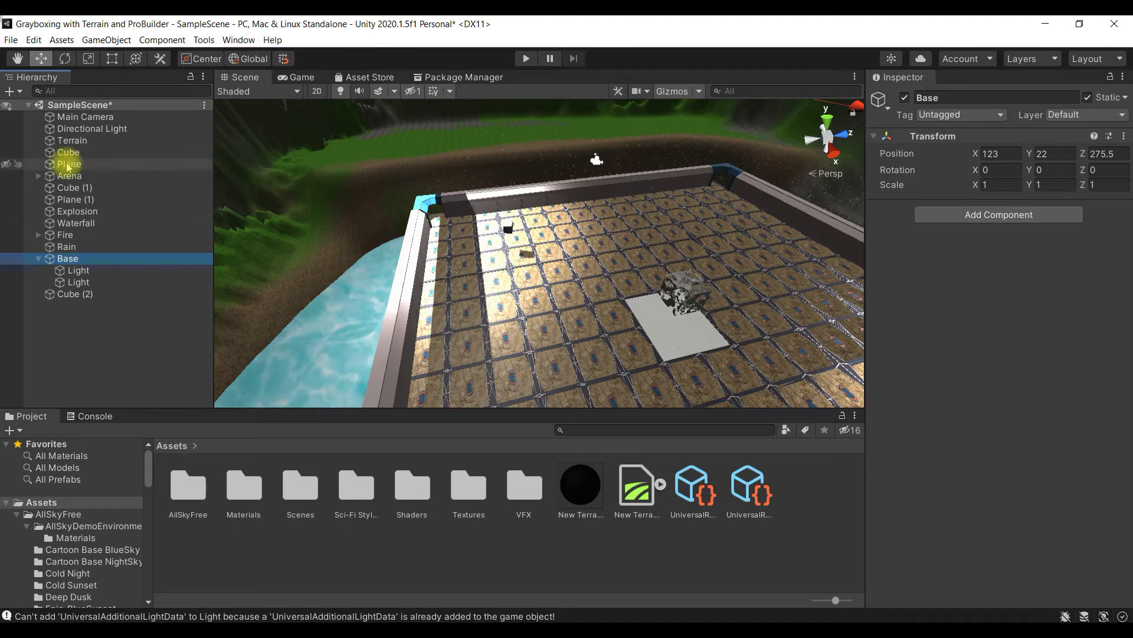
Parent Arena to Base beneath its two lights, and raise Arena to a local Y position of about -374.4
drag(69, 176, 98, 287)
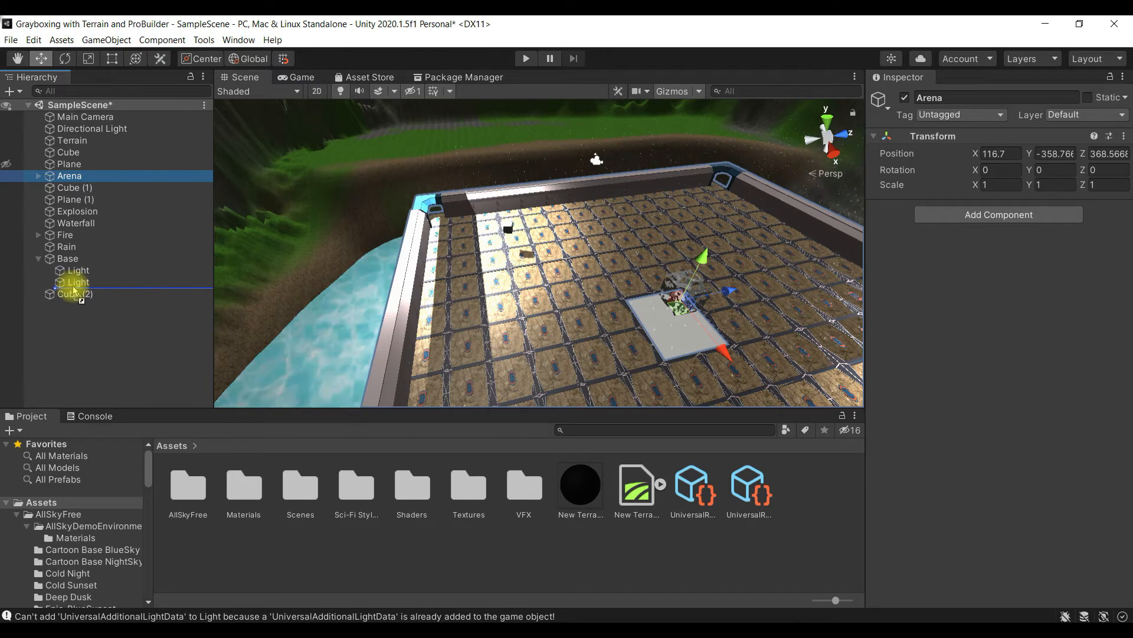
drag(74, 289, 73, 289)
click(91, 261)
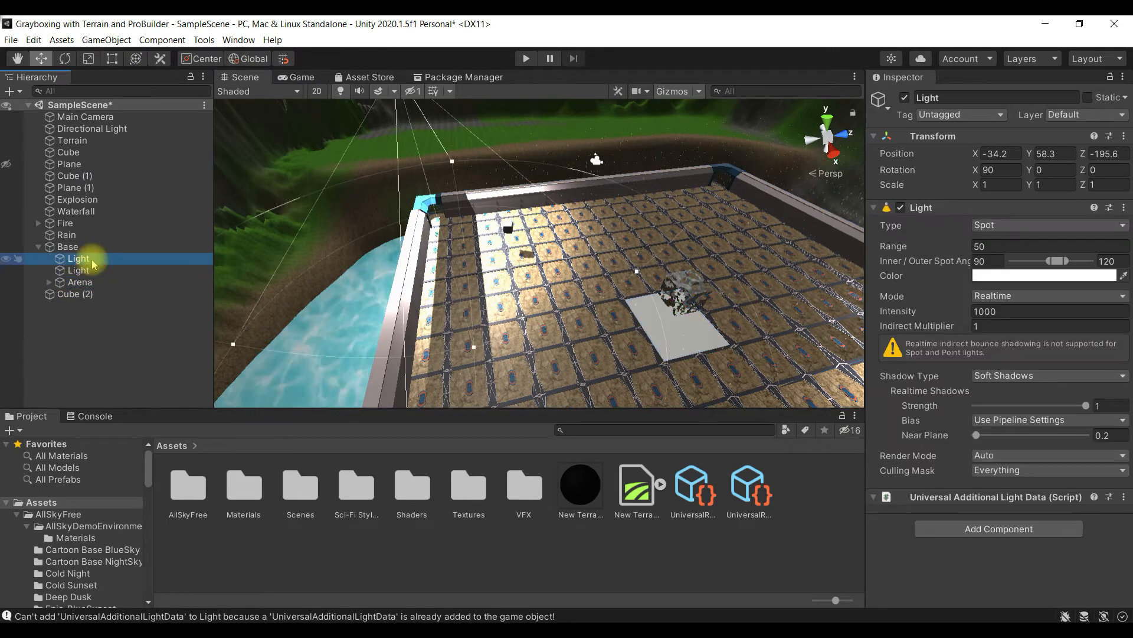
scroll(507, 201, down, 5)
drag(531, 173, 546, 235)
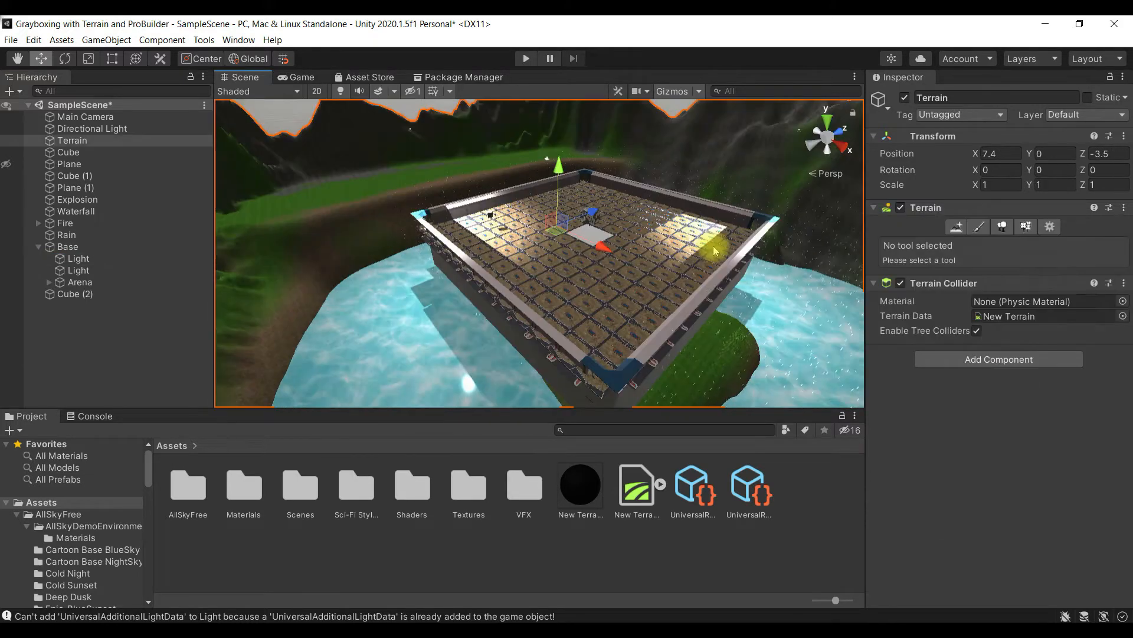
click(85, 283)
drag(599, 176, 607, 141)
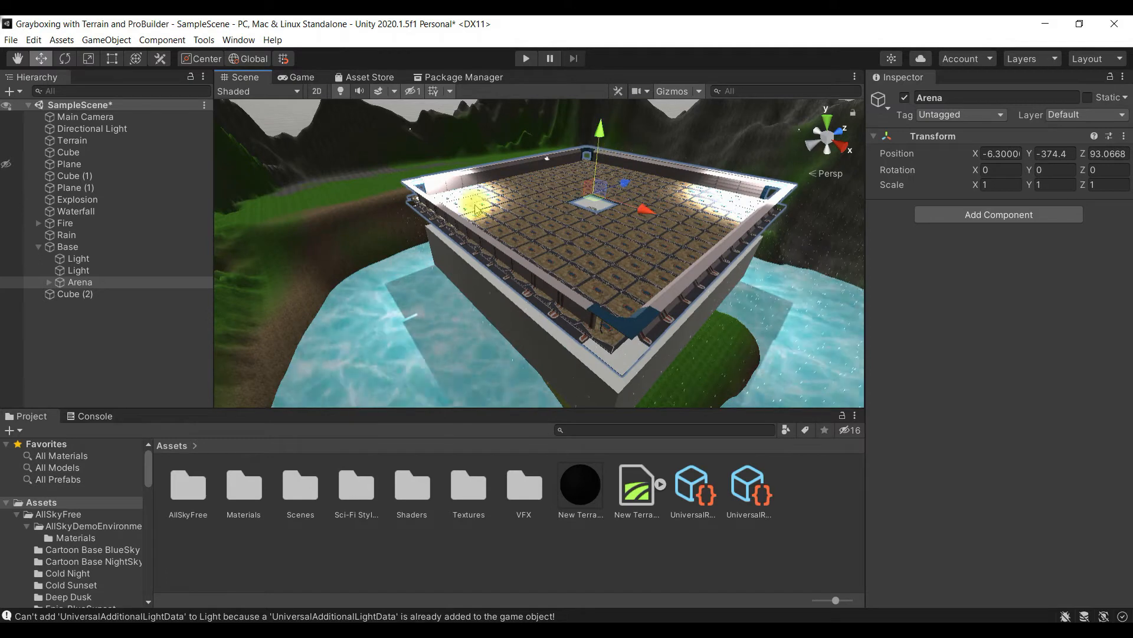
Select both Base spotlights together with Arena and lower all three slightly
click(86, 259)
click(99, 272)
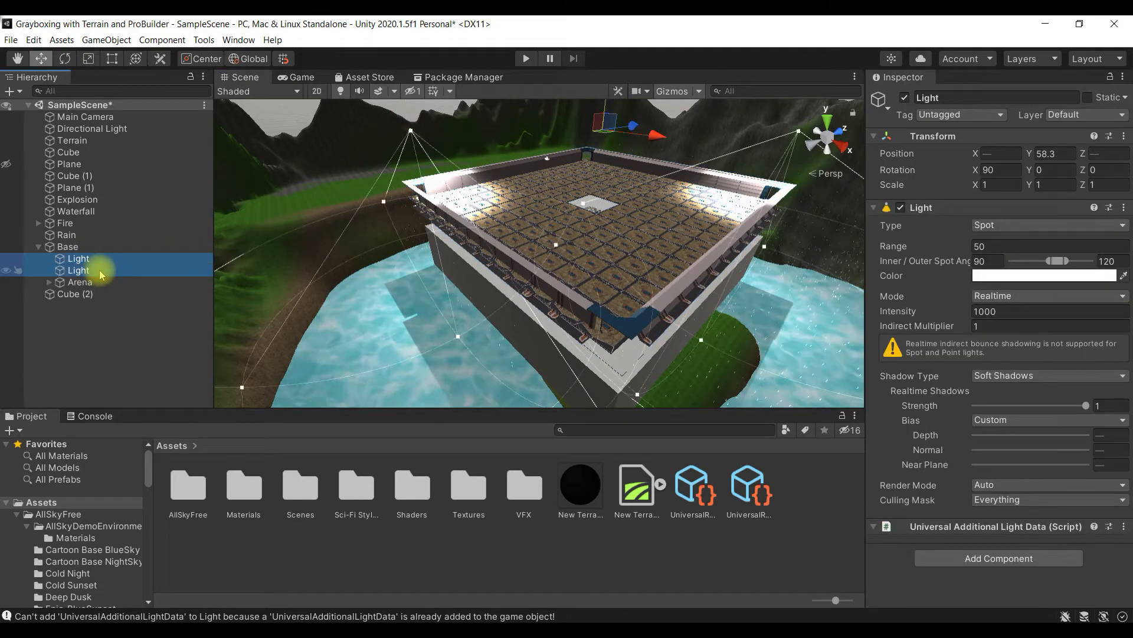
click(113, 261)
double_click(113, 261)
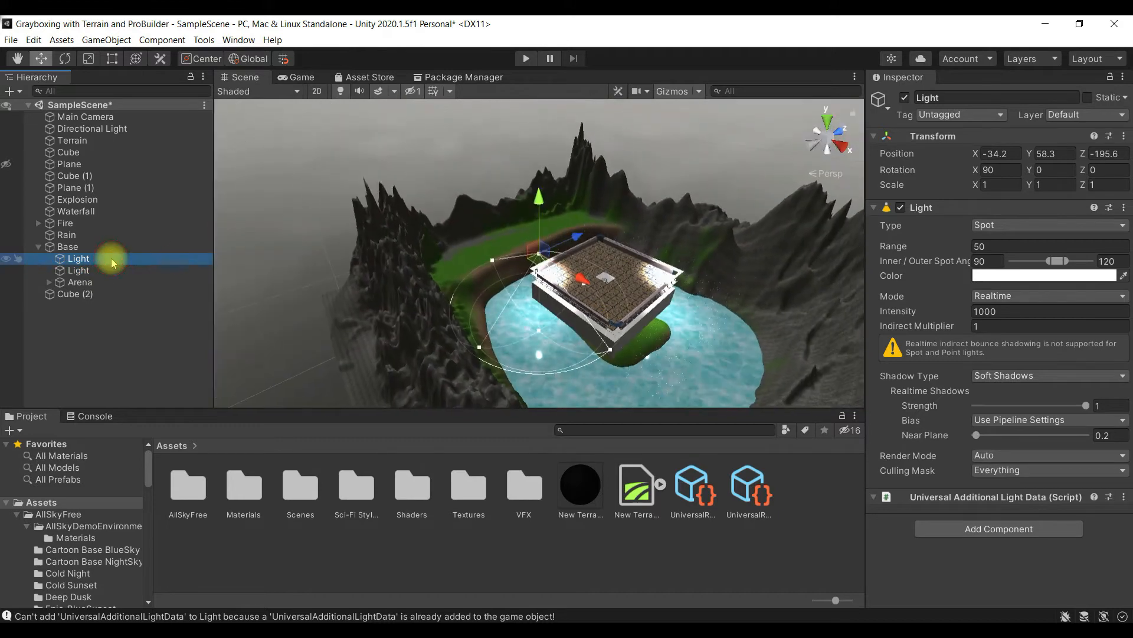
scroll(528, 304, up, 3)
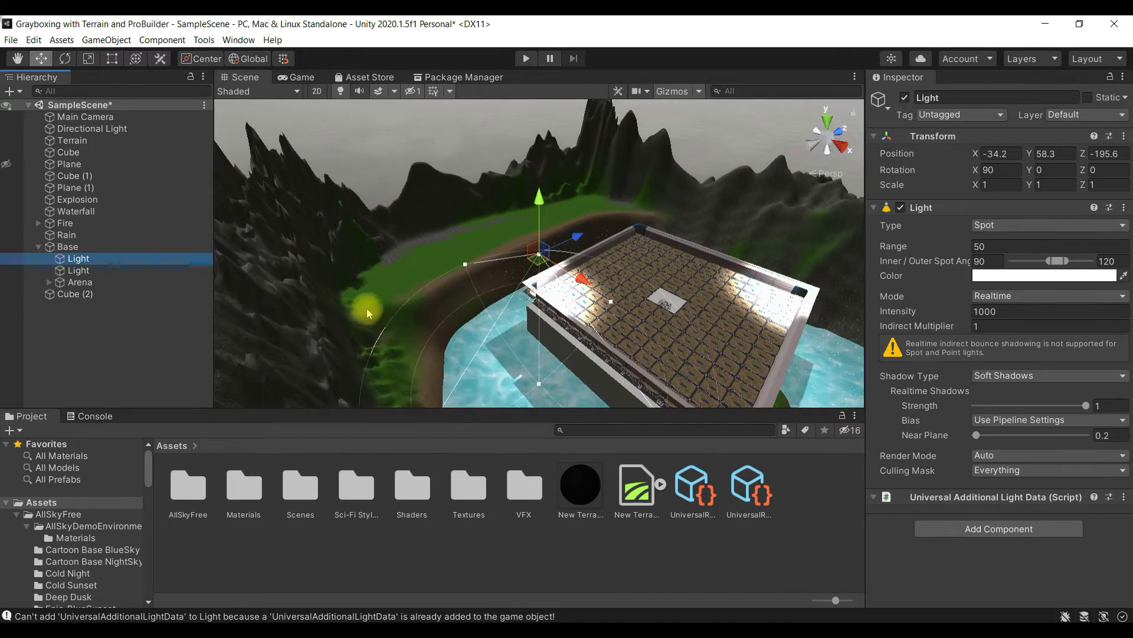
click(121, 271)
click(133, 256)
ctrl+click(128, 270)
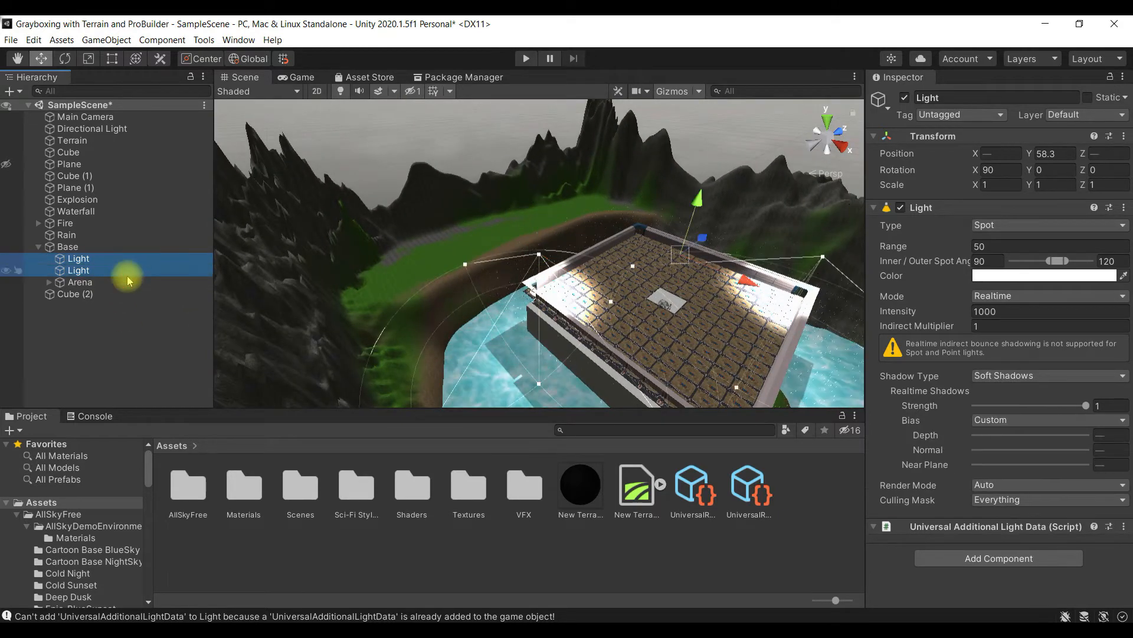
ctrl+click(128, 281)
mouse_move(700, 202)
mouse_down()
mouse_move(694, 212)
mouse_move(683, 202)
mouse_up()
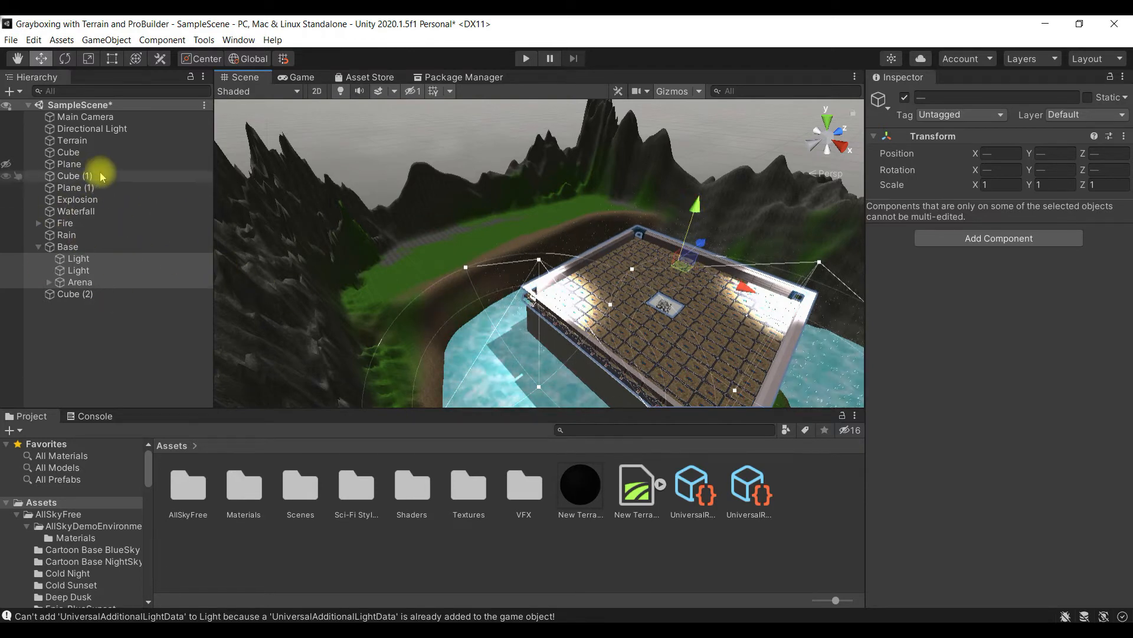
Select the large Cube beneath the arena floor and raise it slightly
click(570, 336)
click(587, 374)
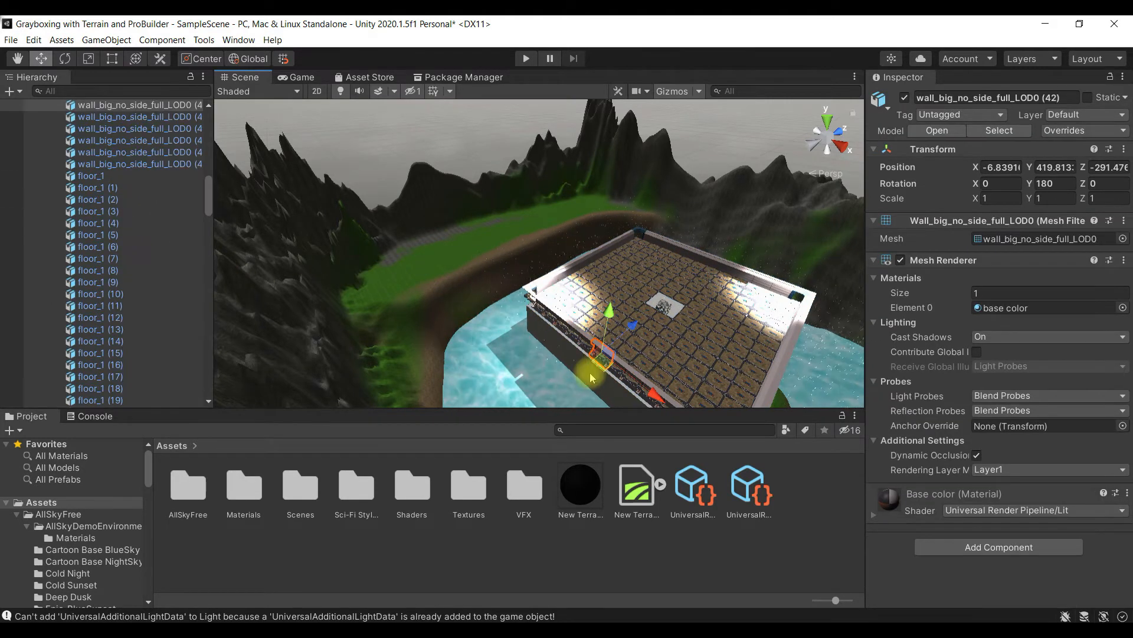
click(583, 378)
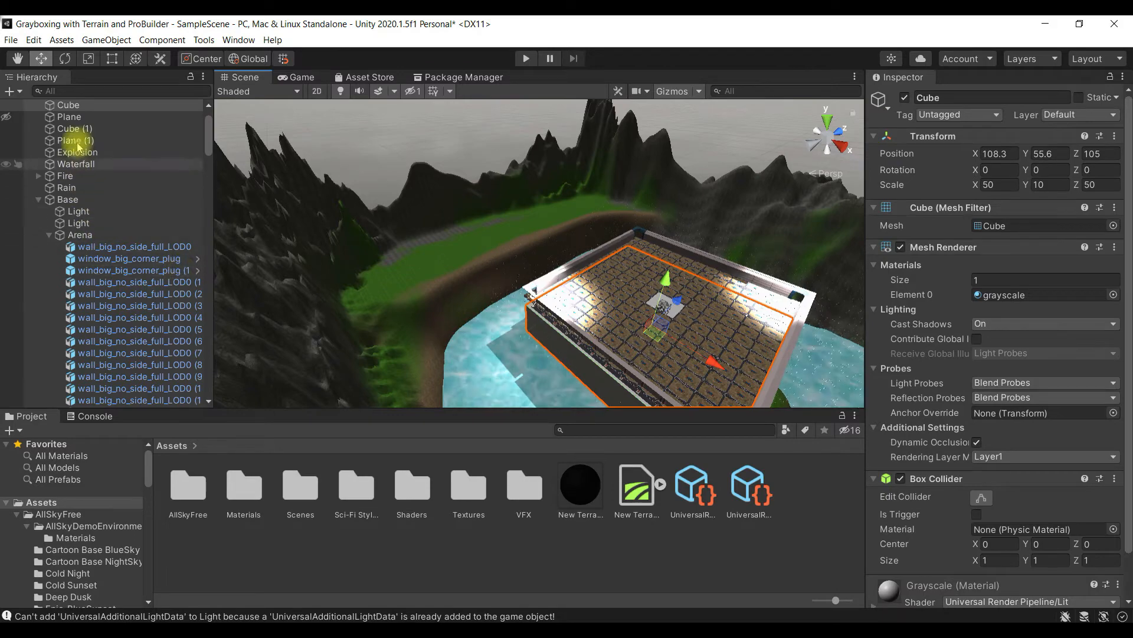
click(93, 105)
double_click(93, 105)
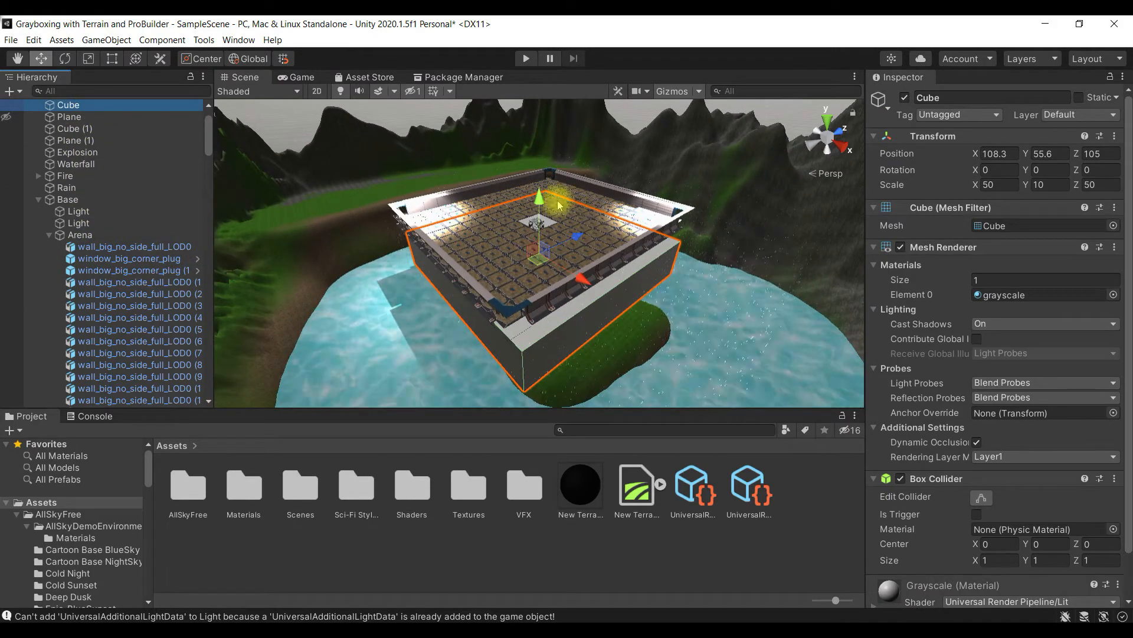
drag(541, 200, 539, 183)
Lower the water plane, Plane (1), to a Y position of 44.1
click(608, 357)
alt+drag(577, 304, 412, 245)
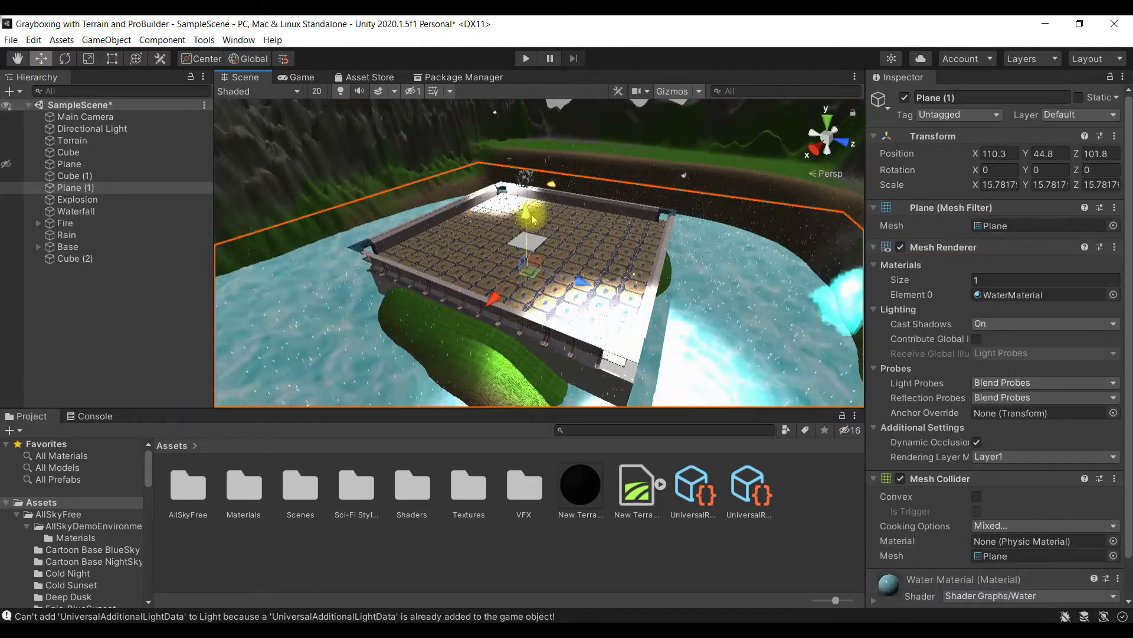
mouse_move(529, 212)
mouse_down()
mouse_move(532, 237)
mouse_move(543, 219)
mouse_up()
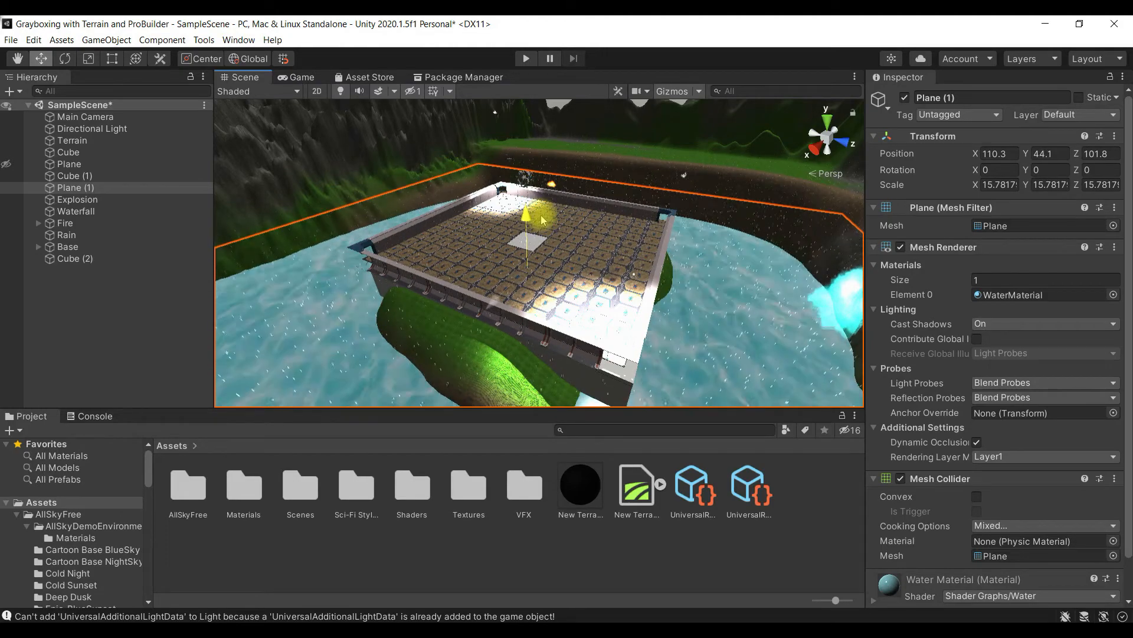
Select Base together with the Cube beneath the arena and adjust their height as one
click(102, 247)
shift+click(112, 141)
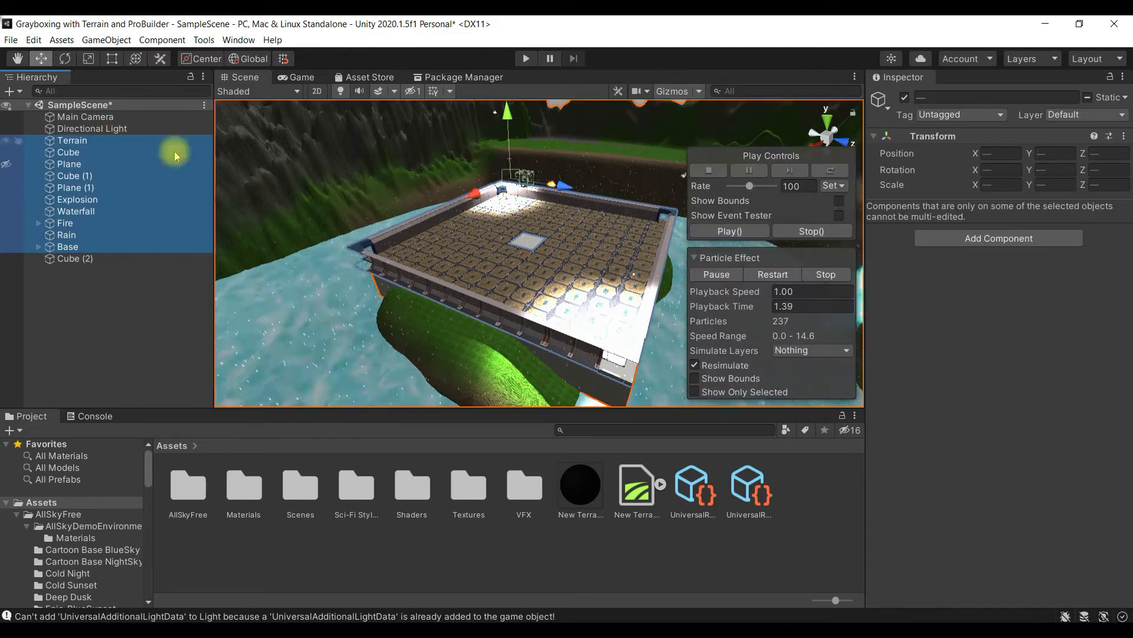
click(89, 246)
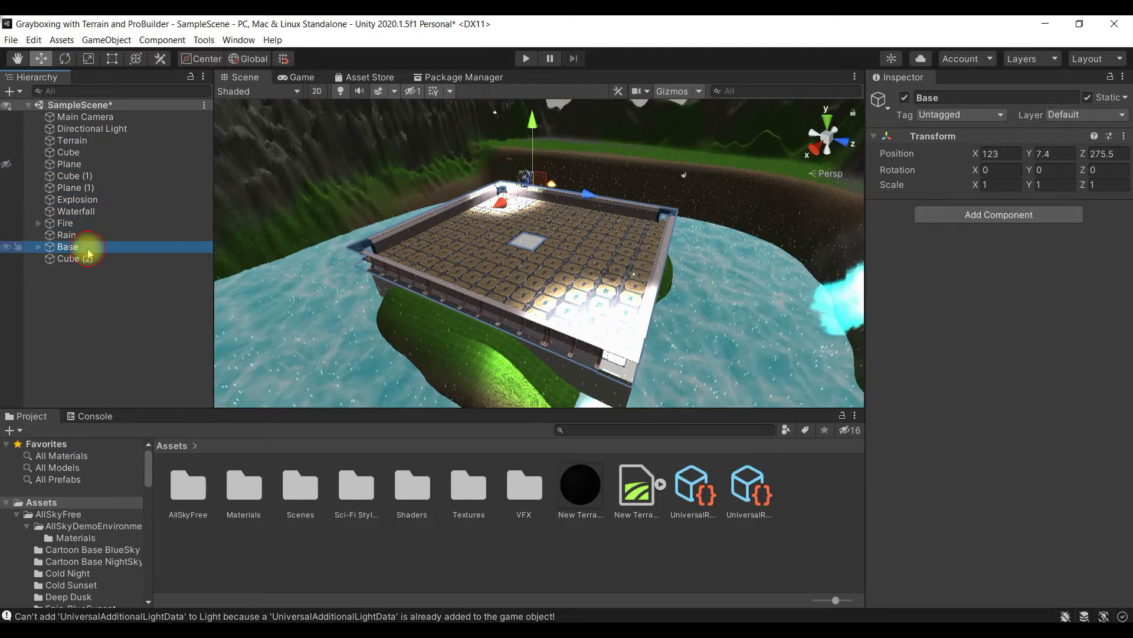
ctrl+click(114, 152)
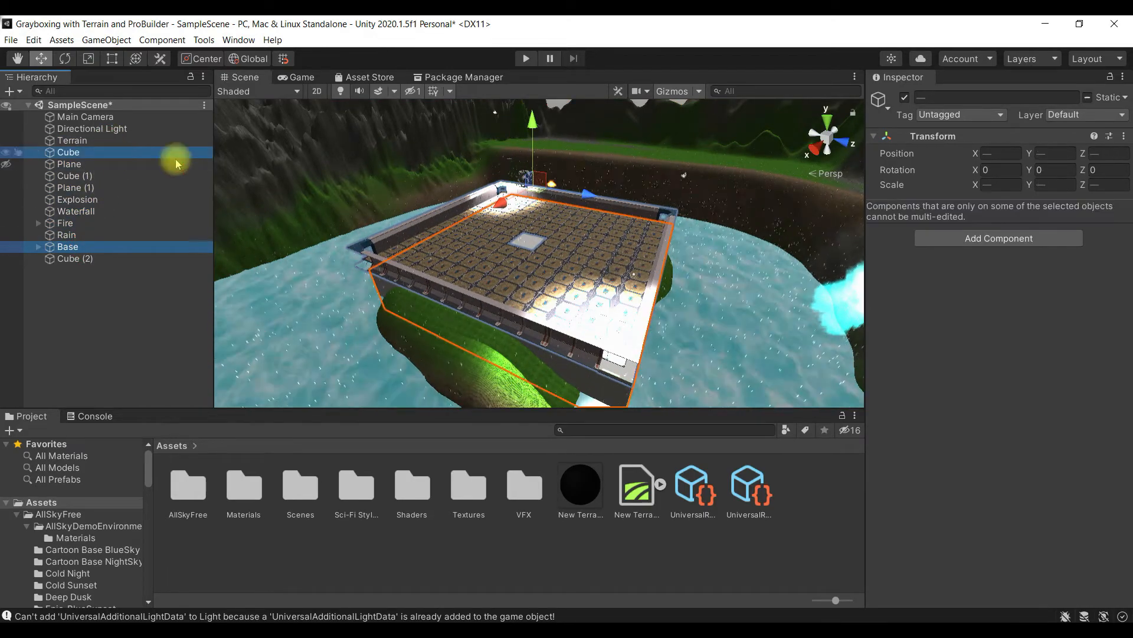
mouse_move(536, 117)
mouse_down()
mouse_move(541, 137)
mouse_move(546, 127)
mouse_up()
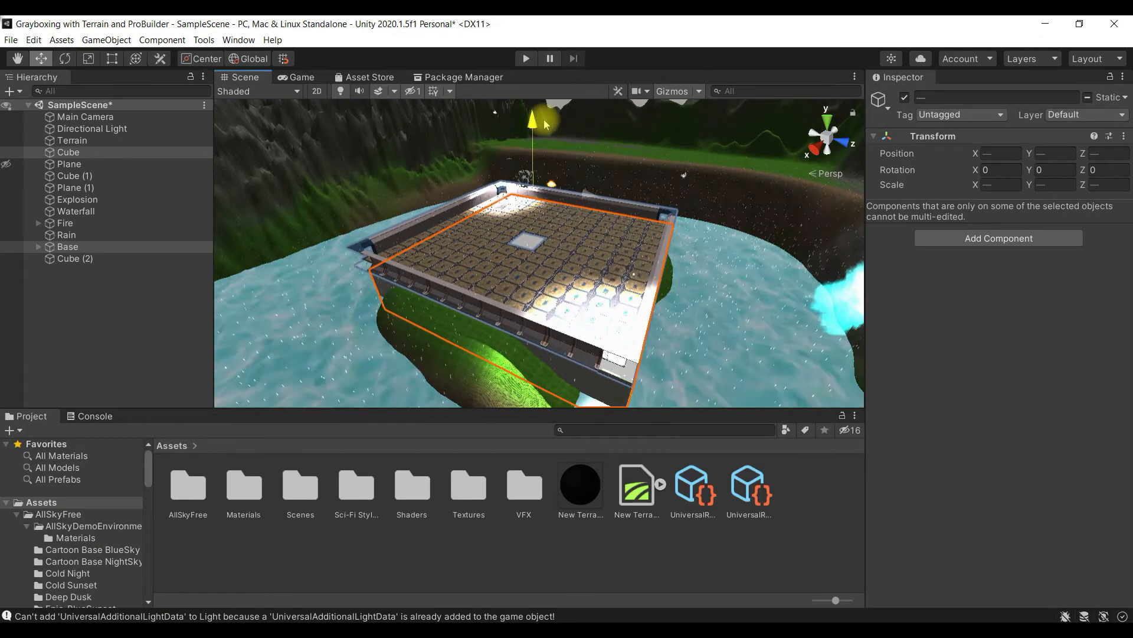
Locate and select the first floor_1 tile among Arena's children to inspect its properties
right_drag(550, 248, 160, 350)
key(a)
click(480, 278)
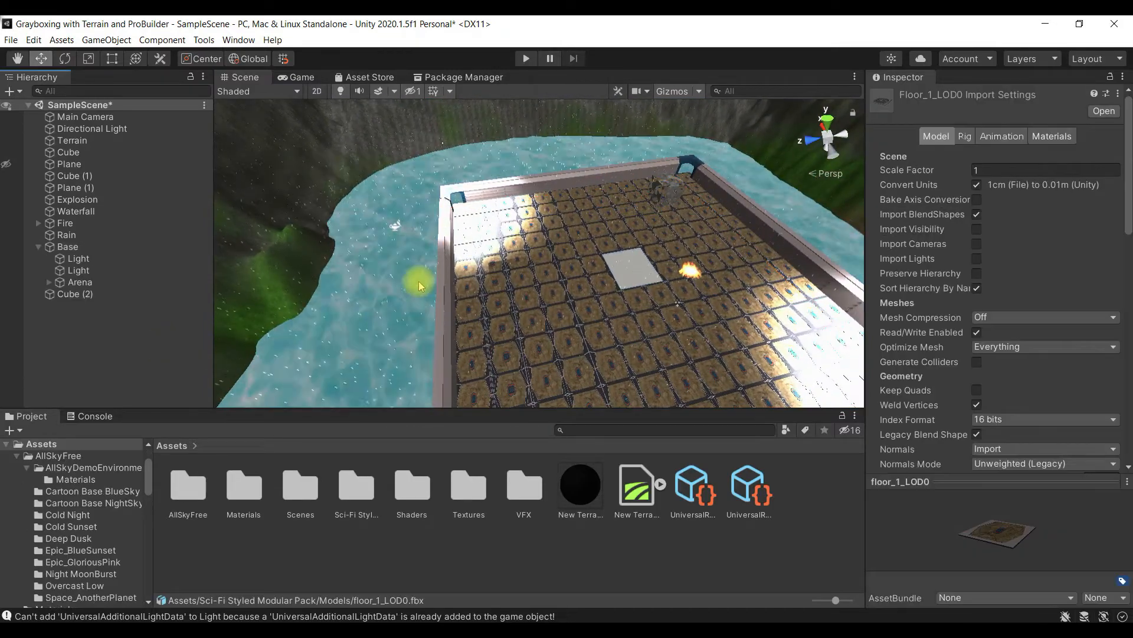
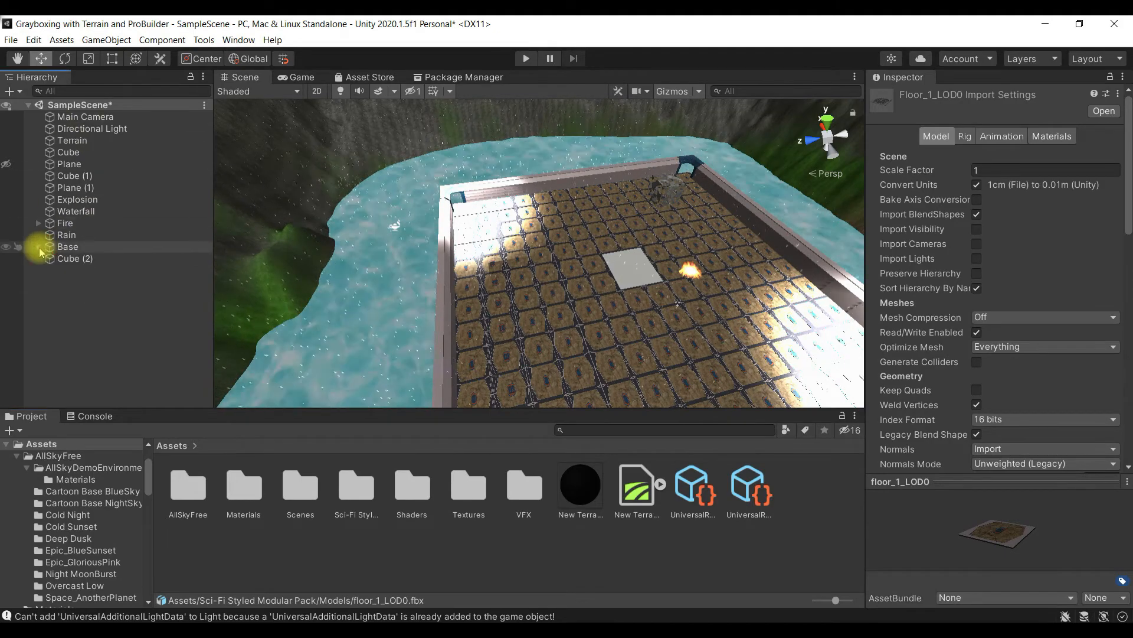
click(49, 281)
scroll(121, 295, down, 6)
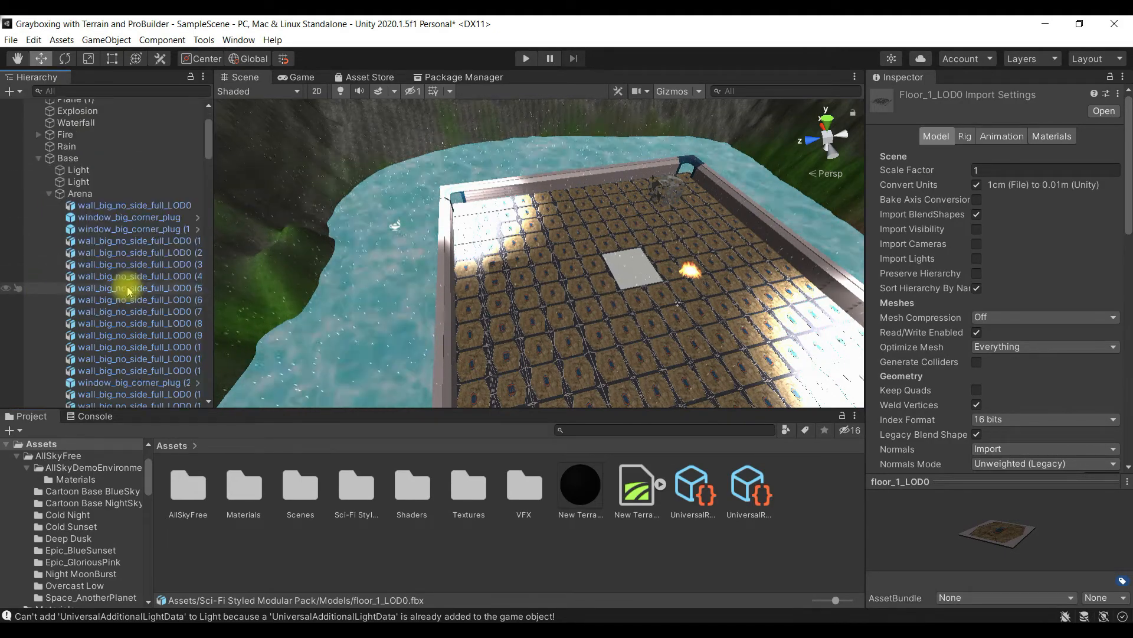
scroll(121, 319, down, 8)
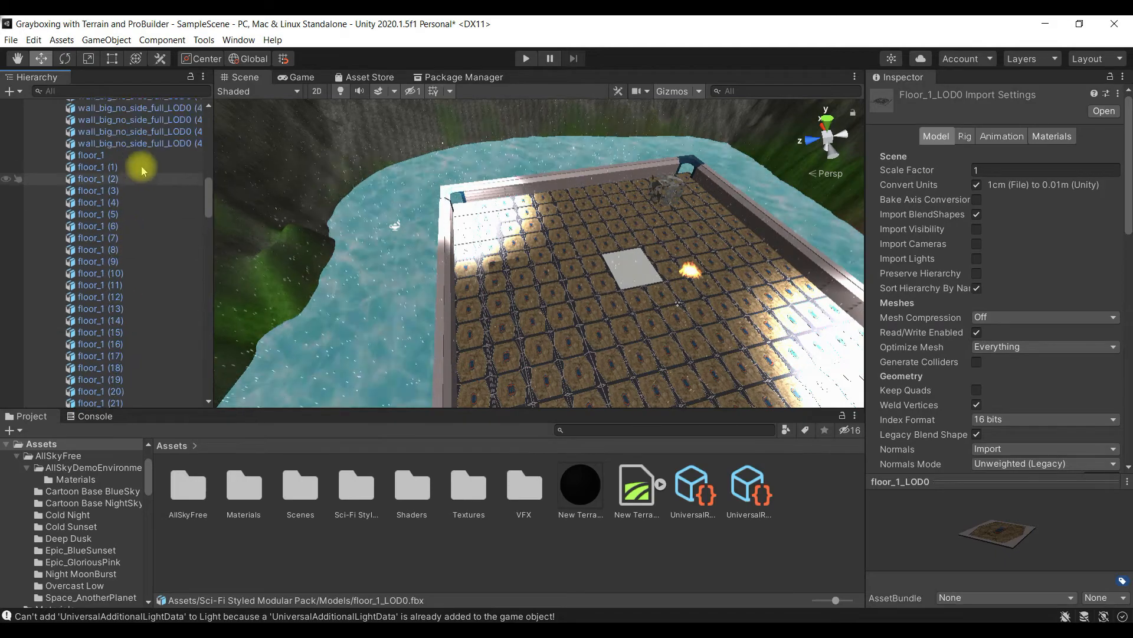
click(151, 155)
scroll(135, 216, up, 5)
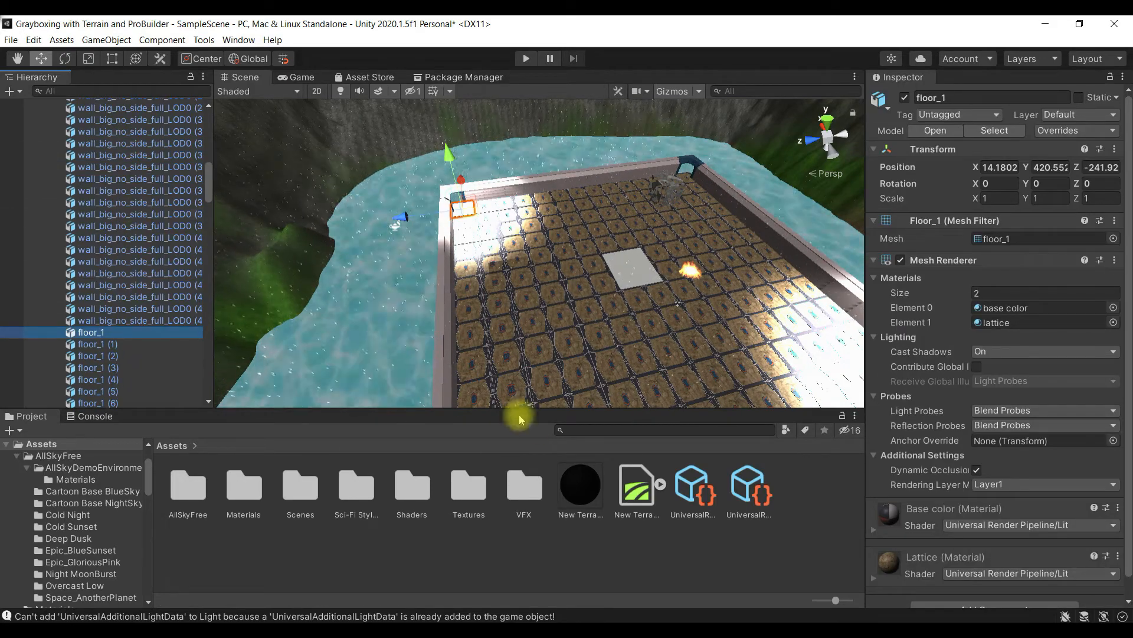
Search the project assets for floor_1 and display the import settings of the floor_1 model
click(583, 429)
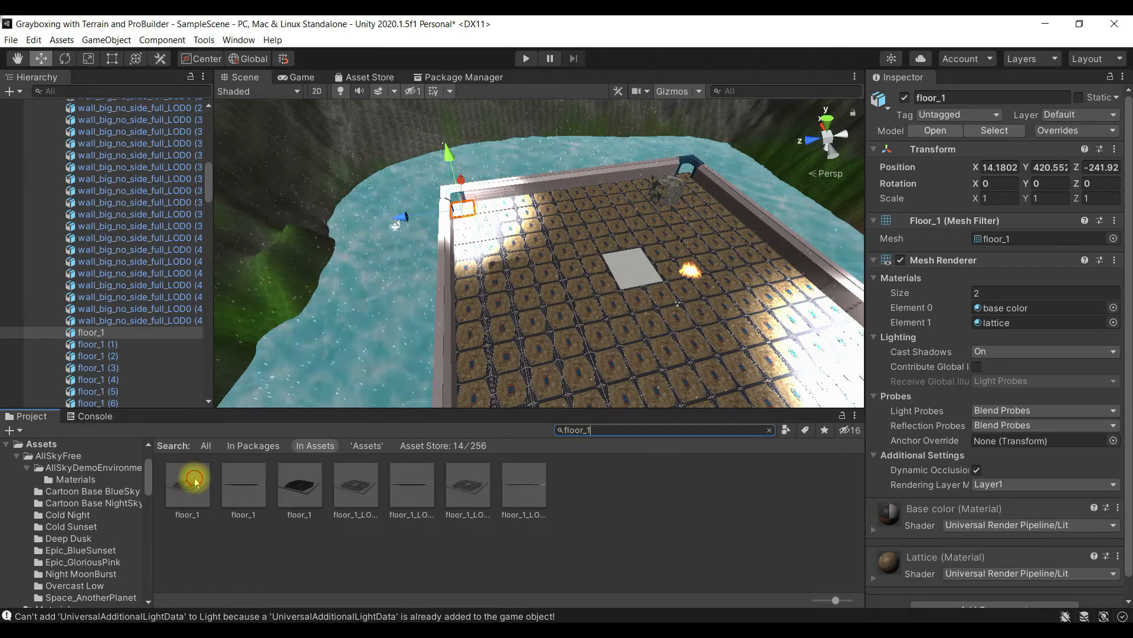
click(195, 480)
click(244, 481)
click(300, 481)
click(543, 496)
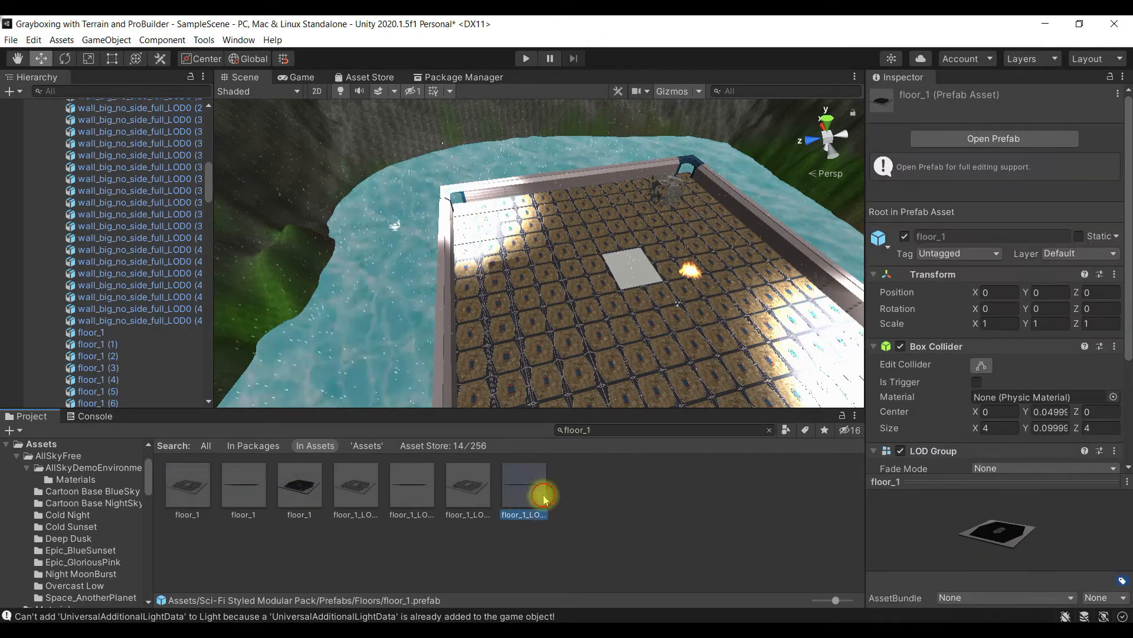
click(205, 492)
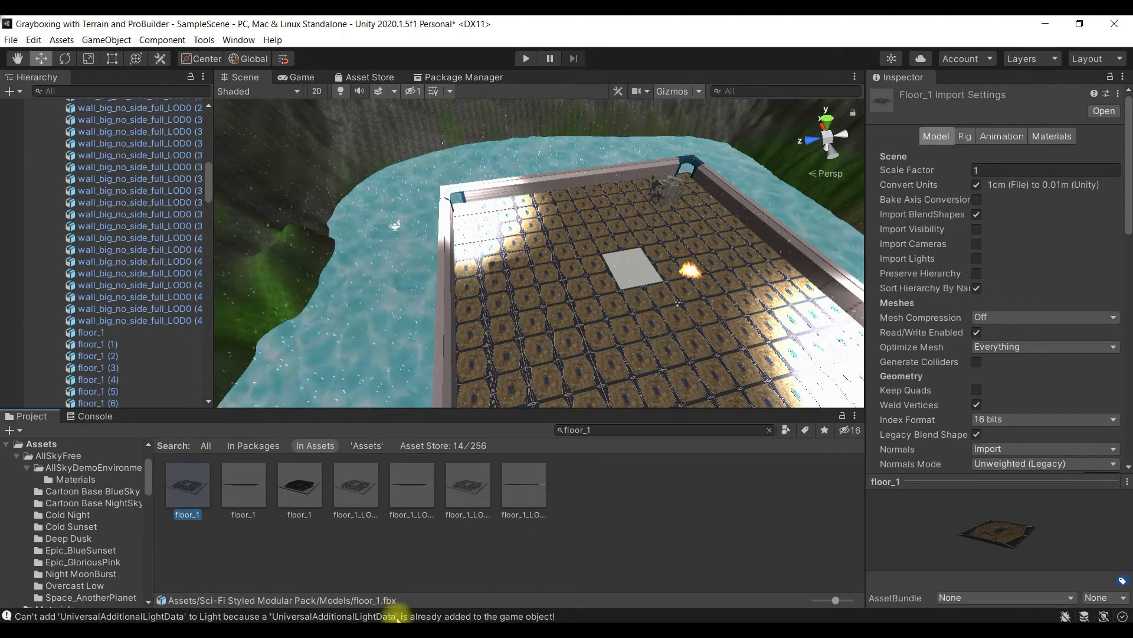
Review the floor_1 model's rig and mesh import settings, including its Lightmap UVs settings, and look through Arena's wall and corner pieces
click(965, 137)
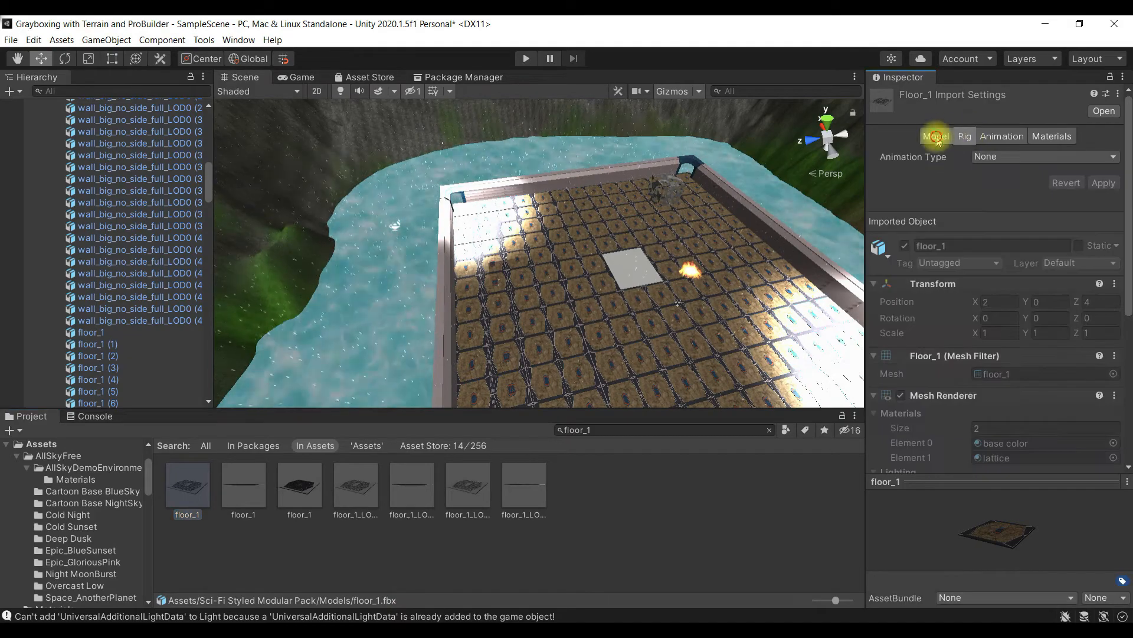
click(937, 137)
scroll(1075, 272, down, 7)
scroll(1075, 271, up, 3)
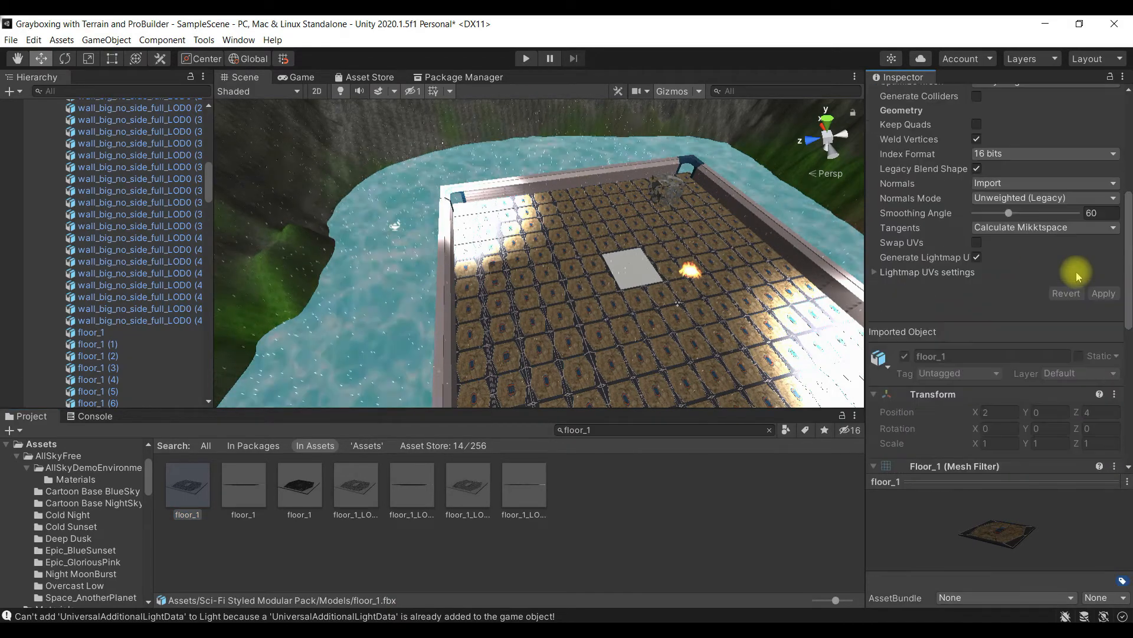
scroll(927, 381, up, 2)
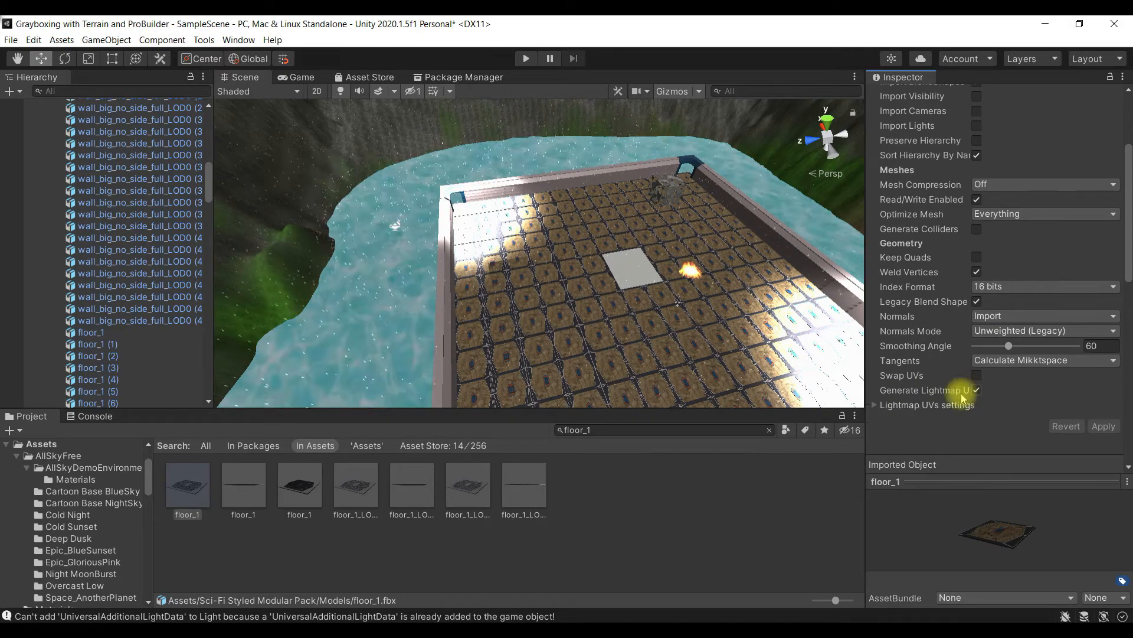
click(876, 406)
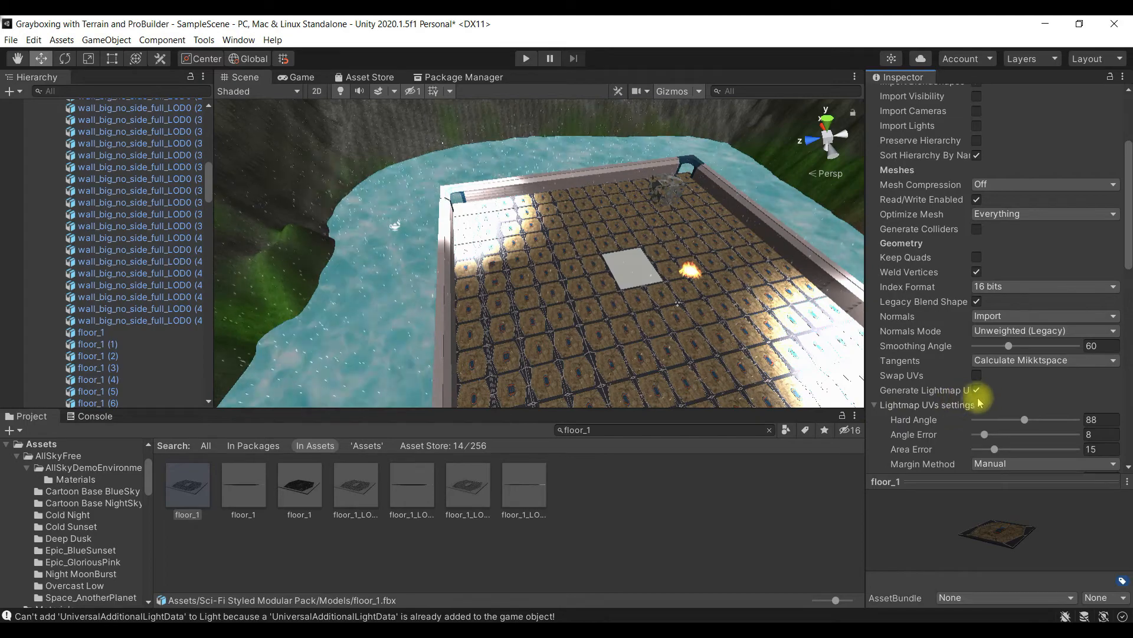
scroll(970, 405, down, 5)
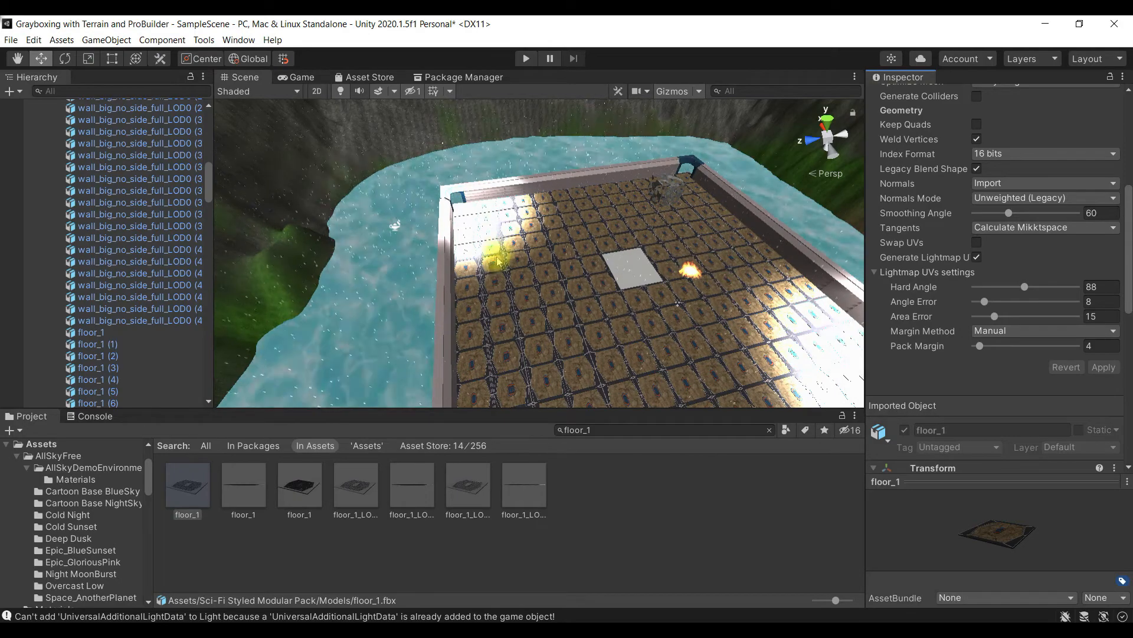
scroll(112, 317, up, 5)
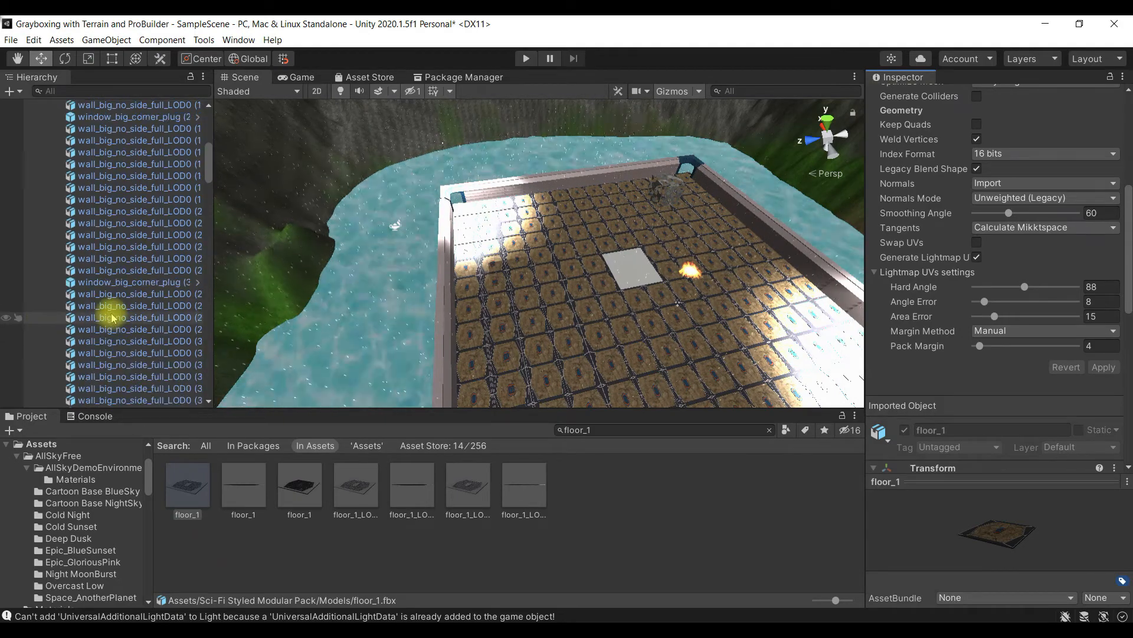
scroll(113, 317, up, 6)
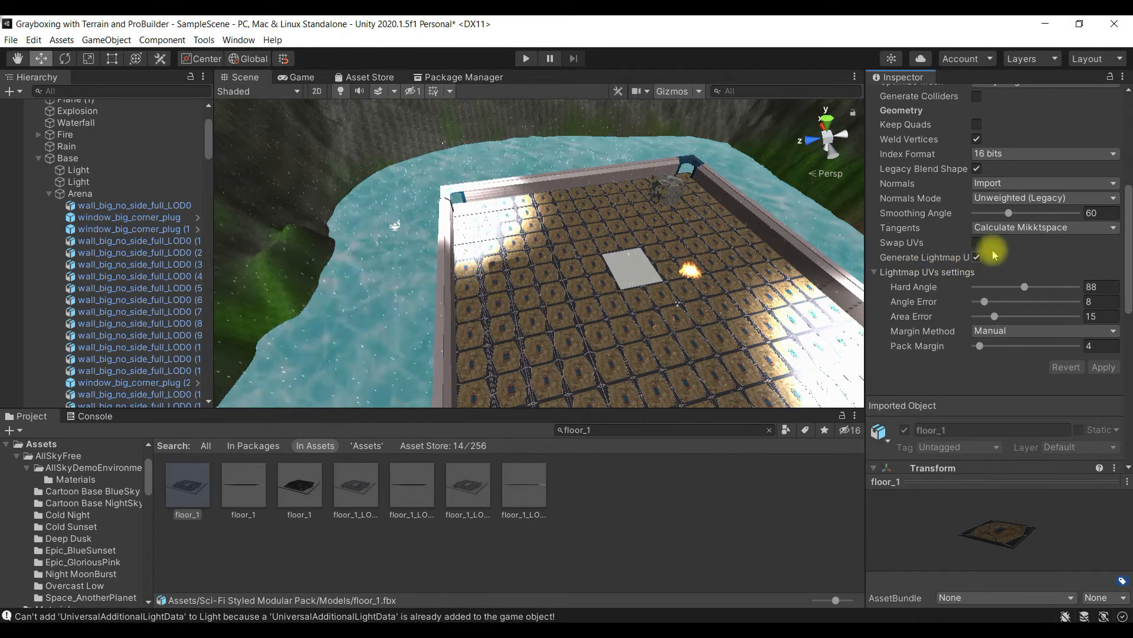
scroll(979, 285, down, 3)
scroll(978, 286, up, 8)
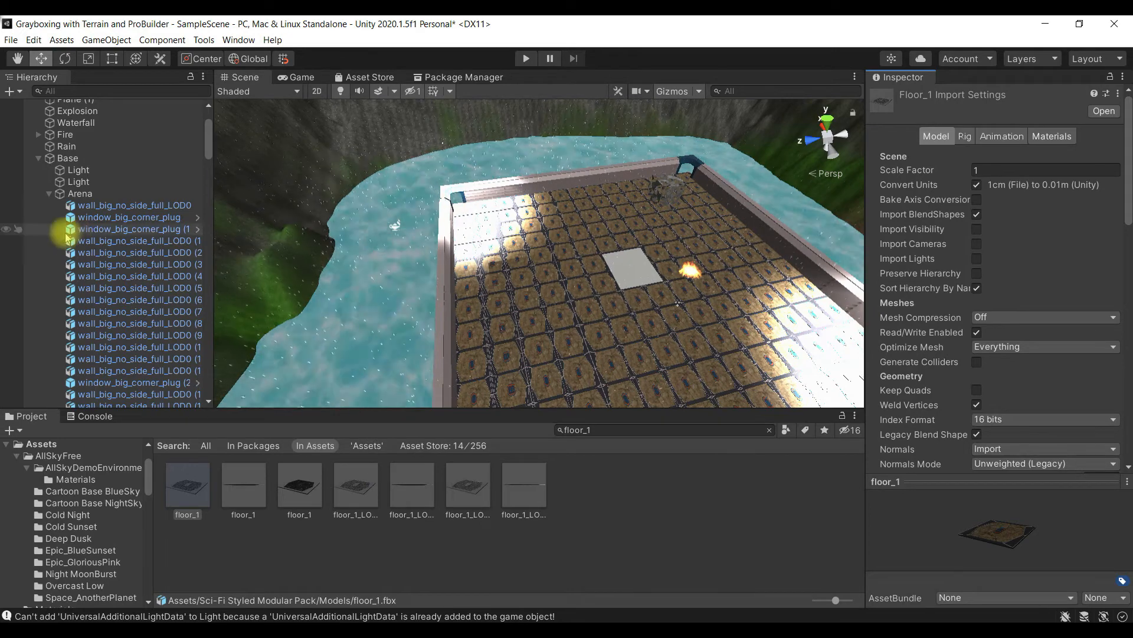
scroll(106, 227, down, 6)
scroll(787, 350, down, 4)
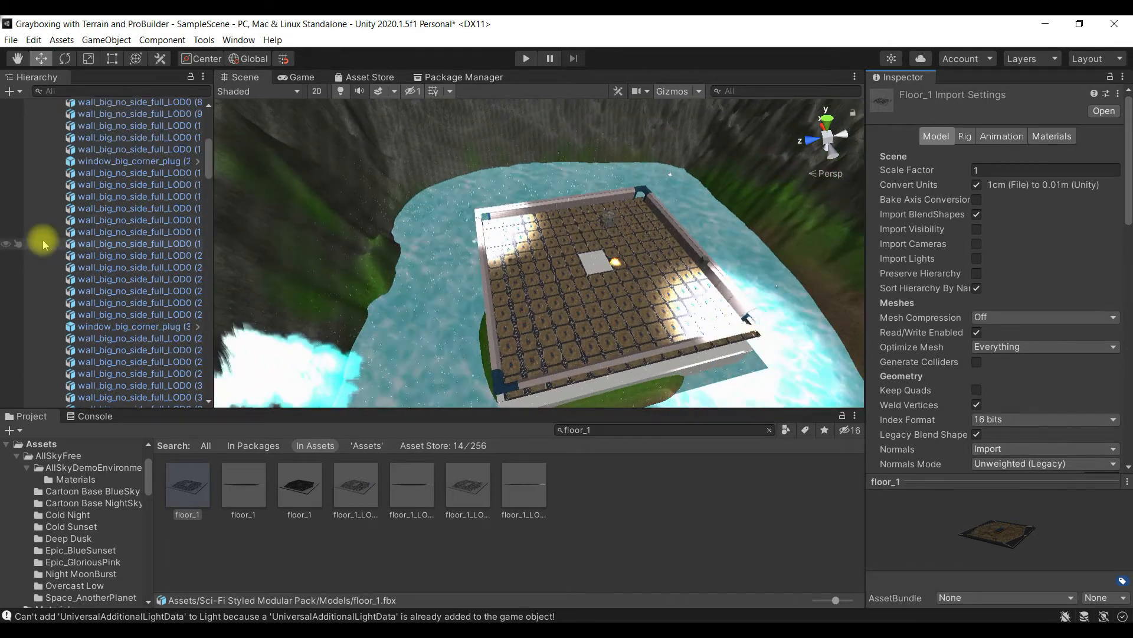
Select Arena's first wall_big_no_side_full_LOD0 piece and mark it as static
scroll(45, 239, up, 8)
click(50, 282)
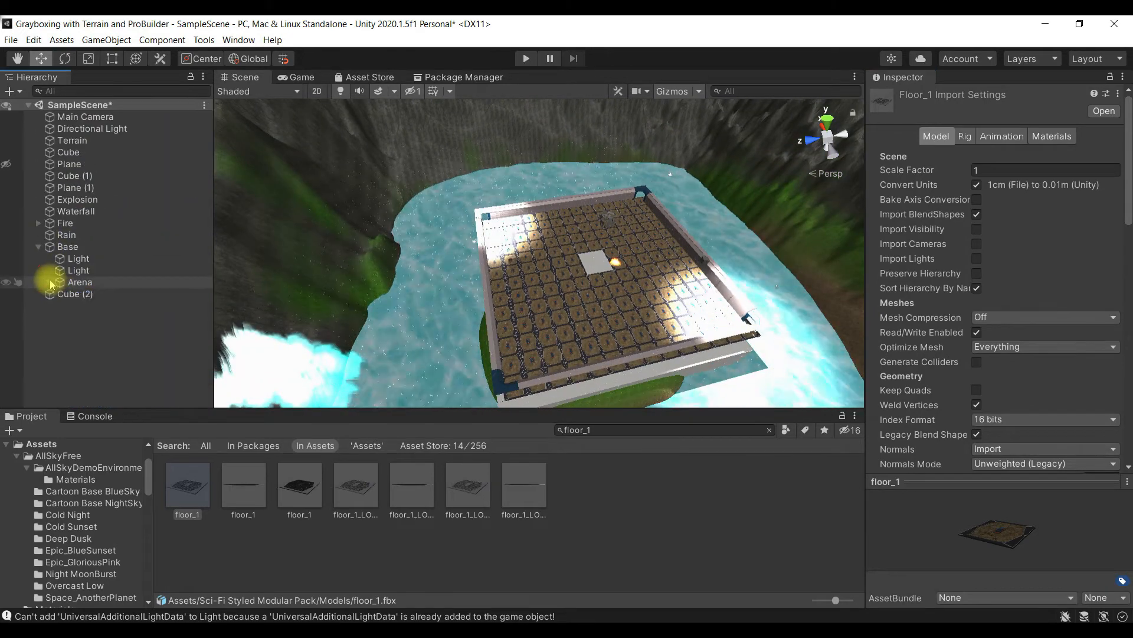
key(ctrl+z)
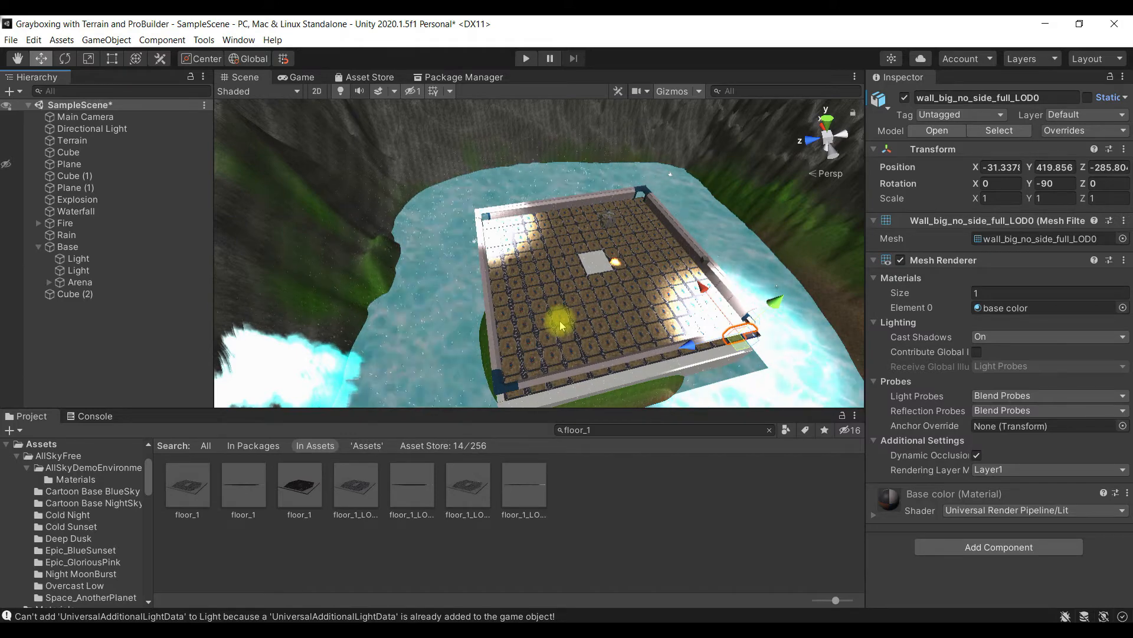
click(49, 283)
click(112, 305)
click(118, 293)
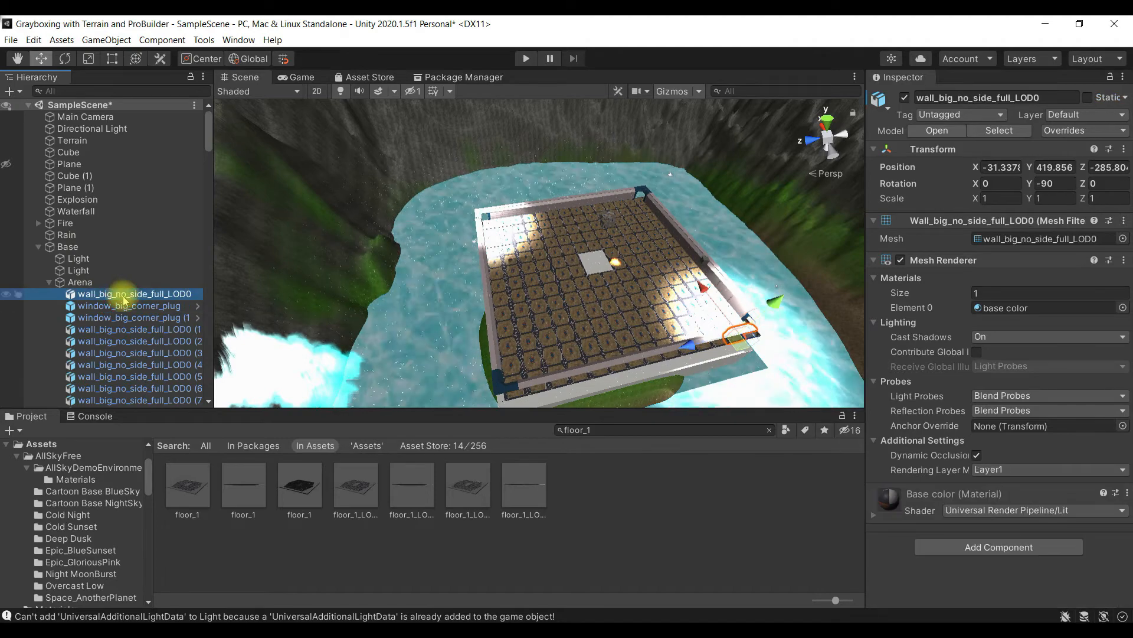
scroll(127, 305, down, 5)
scroll(127, 306, down, 10)
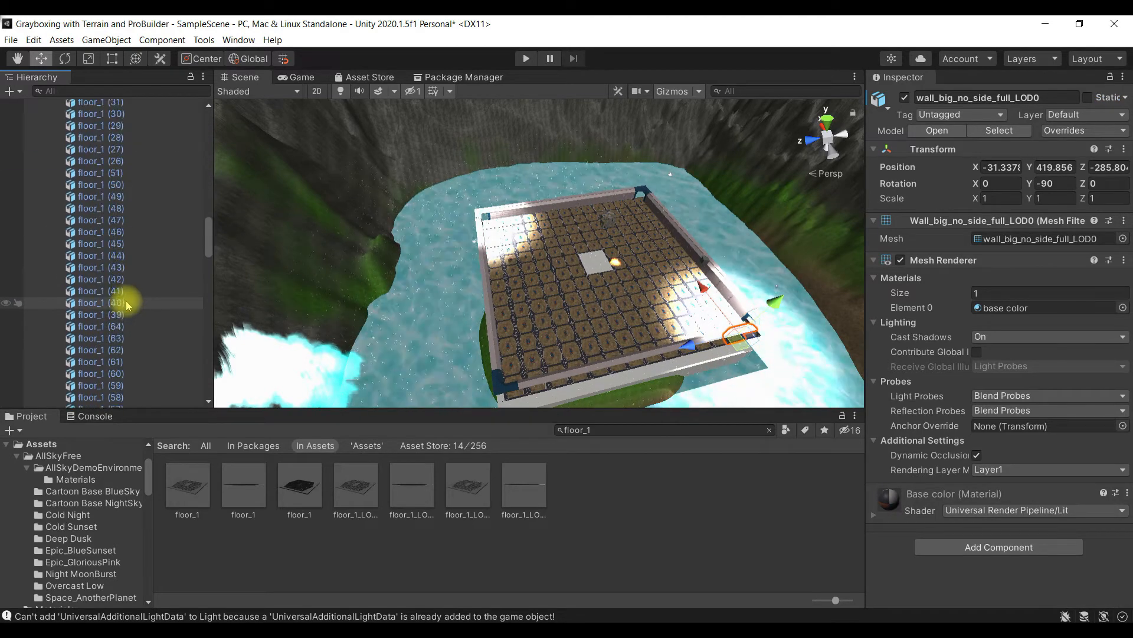
click(1089, 96)
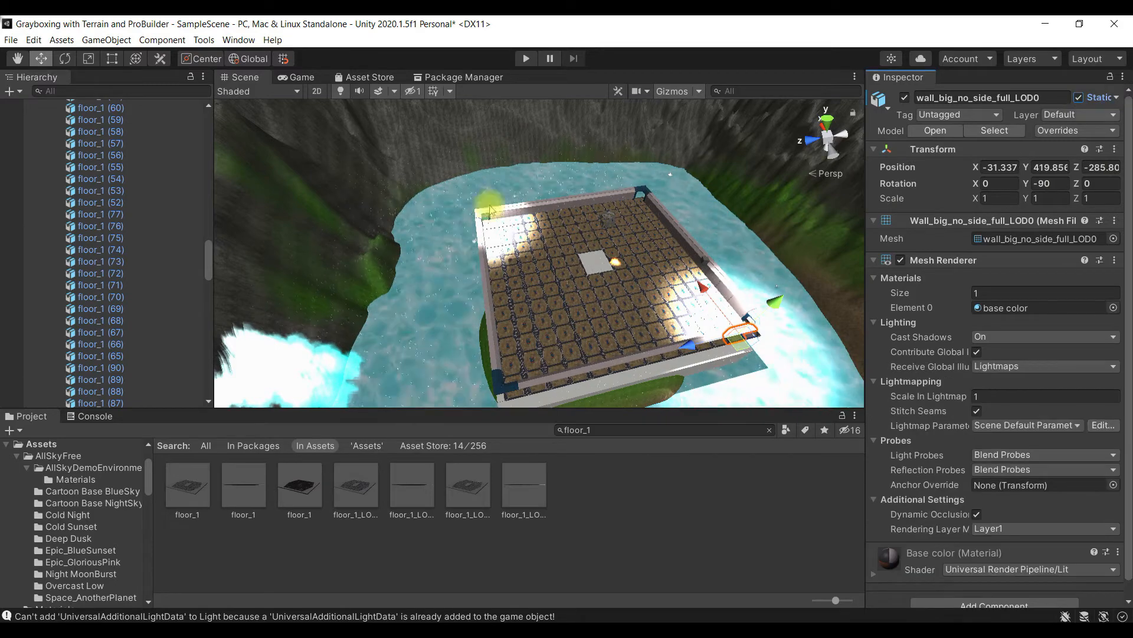
Select all of Arena's wall, corner and floor pieces from the first wall through floor_1 (182) and mark them as static
scroll(135, 230, up, 15)
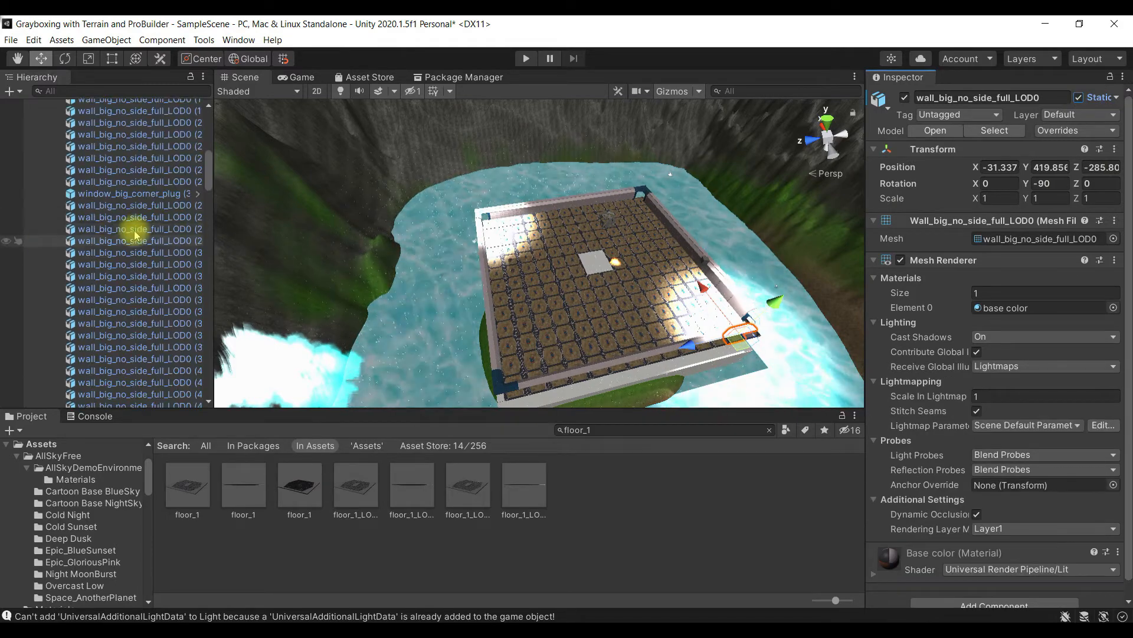
scroll(136, 235, down, 15)
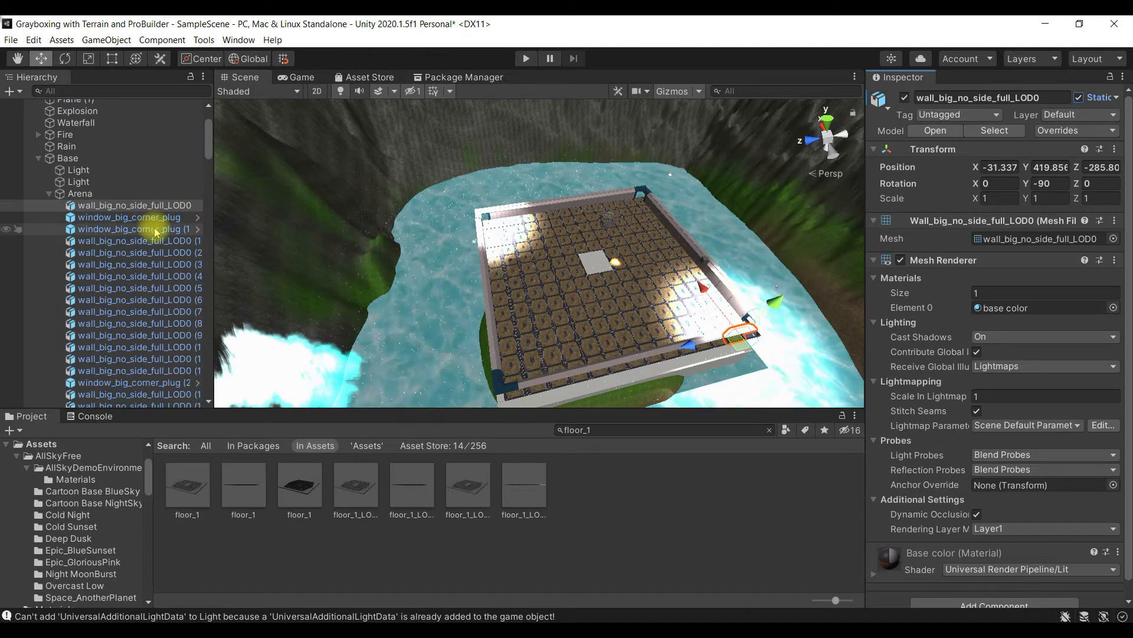
scroll(154, 228, down, 20)
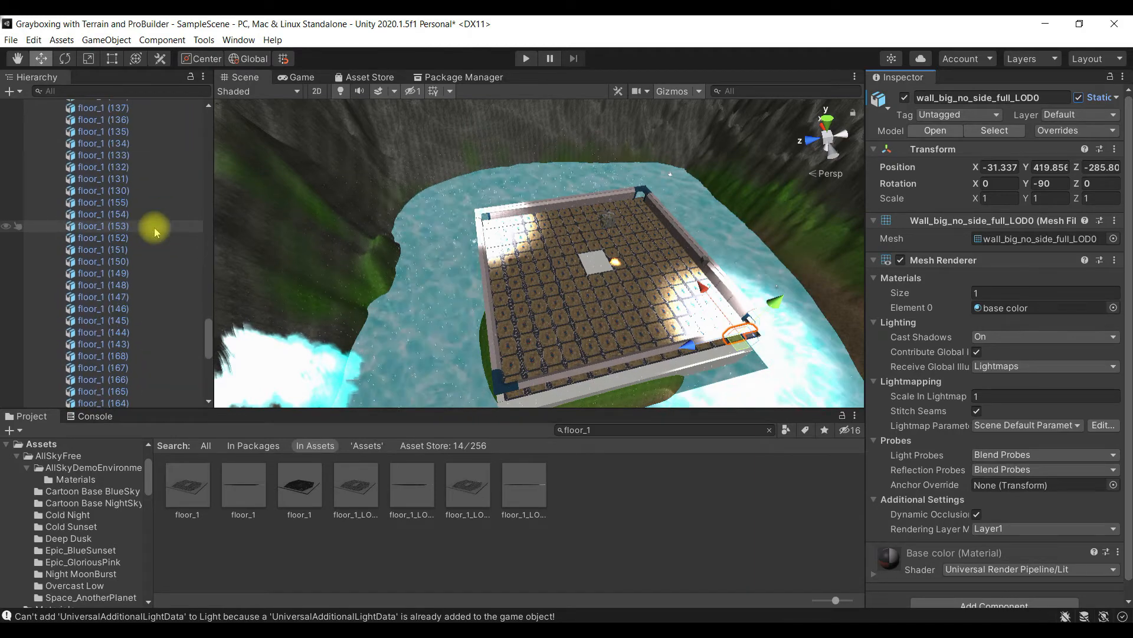
scroll(154, 228, down, 1)
shift+click(152, 390)
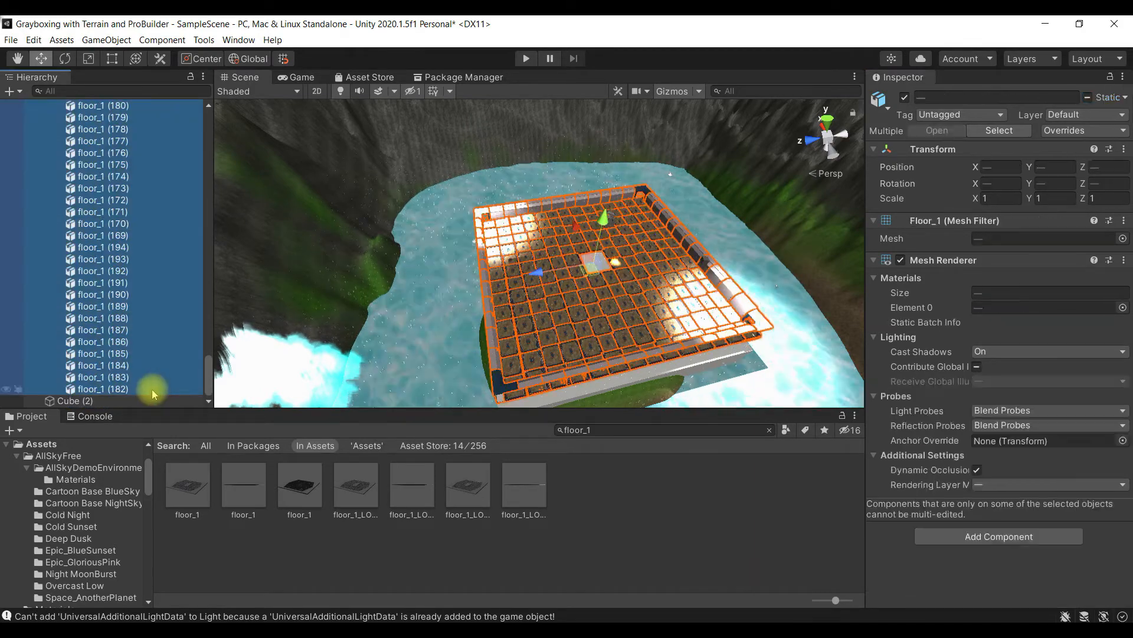
click(1087, 98)
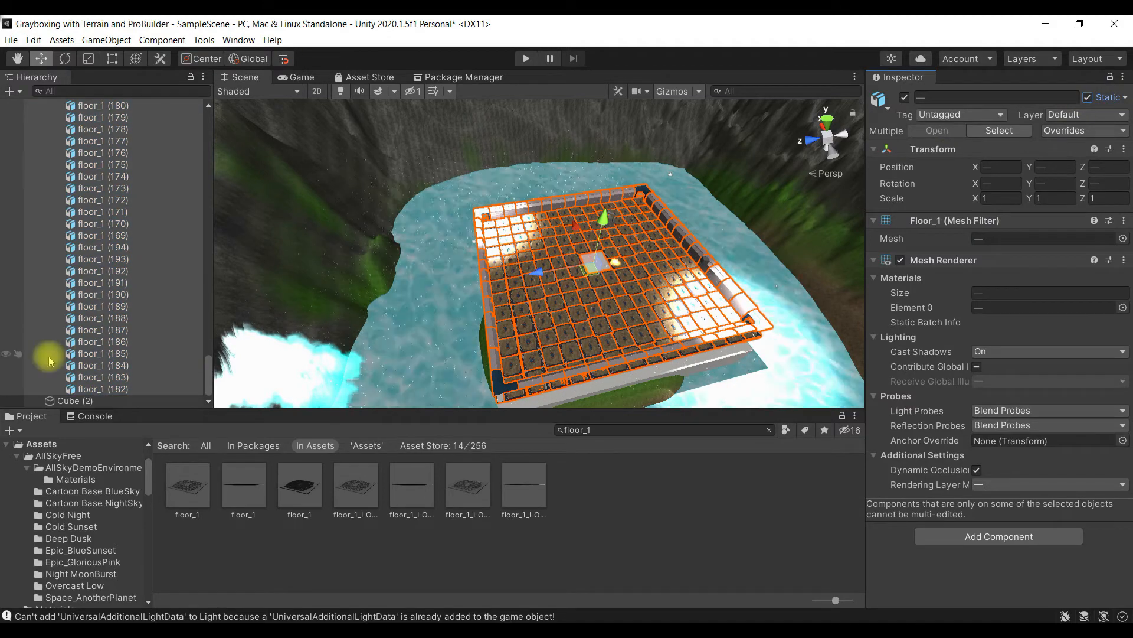
scroll(118, 337, up, 20)
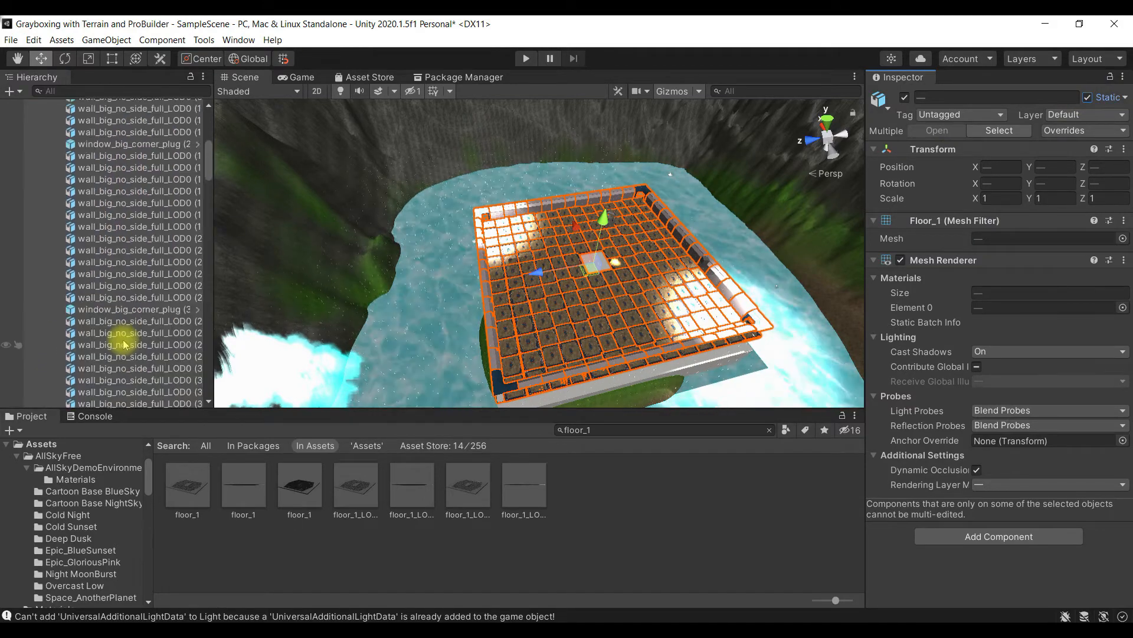
scroll(123, 345, up, 5)
click(131, 282)
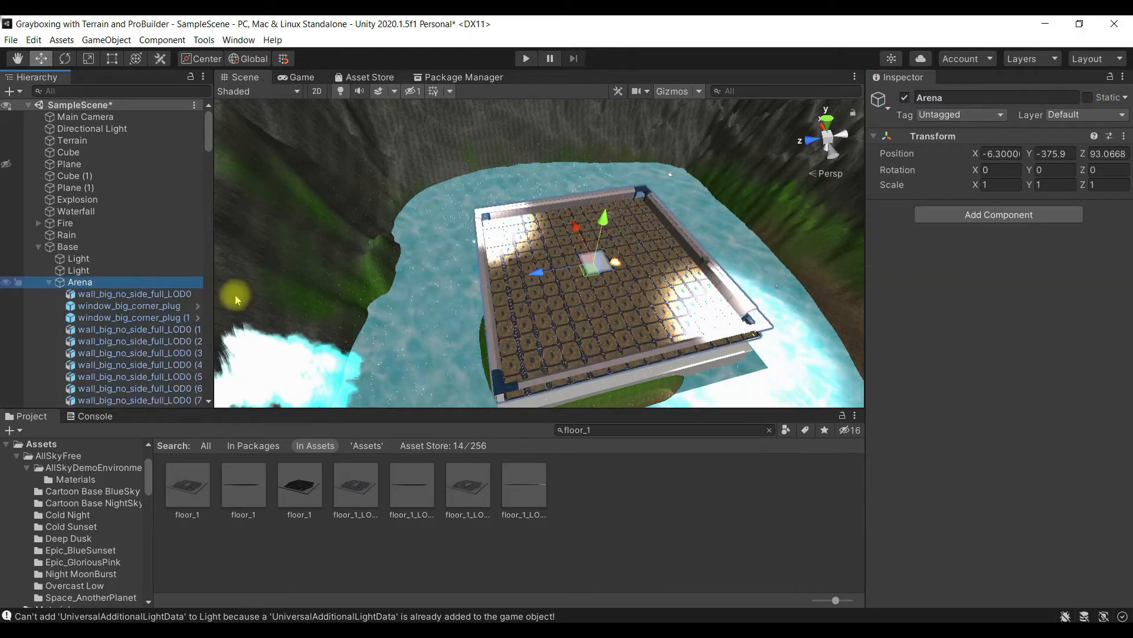
alt+drag(623, 321, 545, 336)
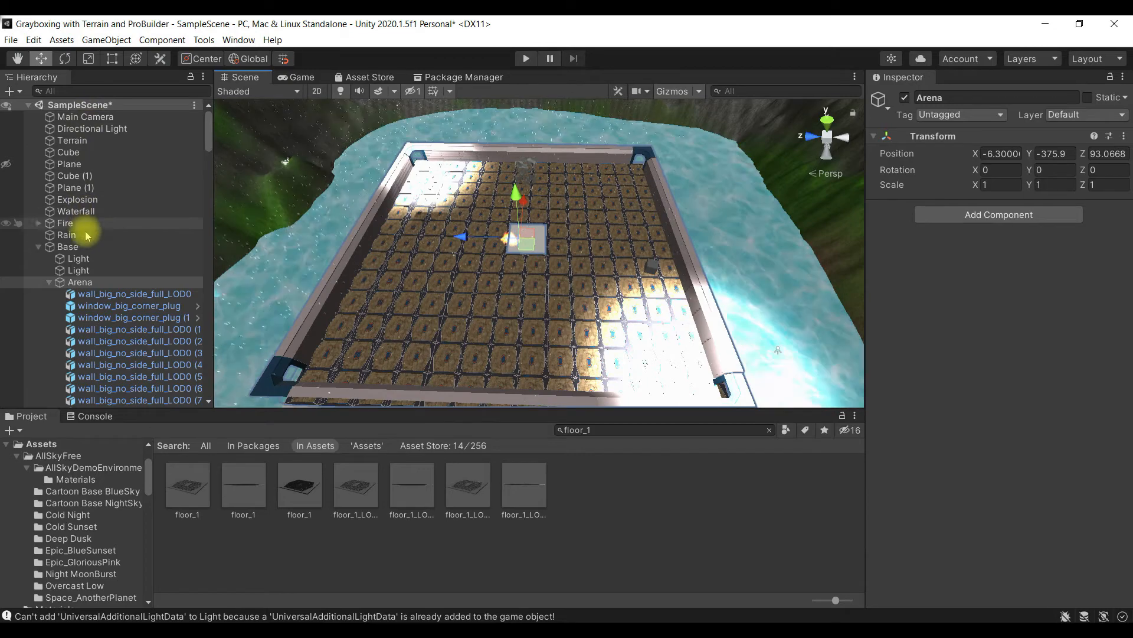
Add two user layers to the project: PostProcessing as User Layer 8 and Terrain as User Layer 9
click(116, 140)
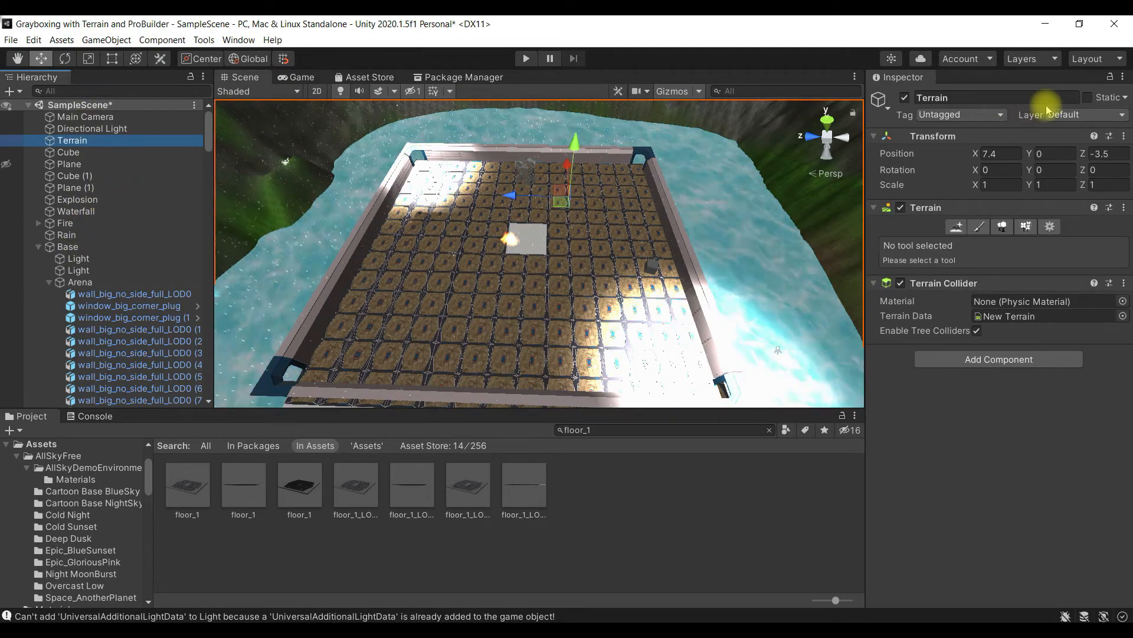
click(1121, 116)
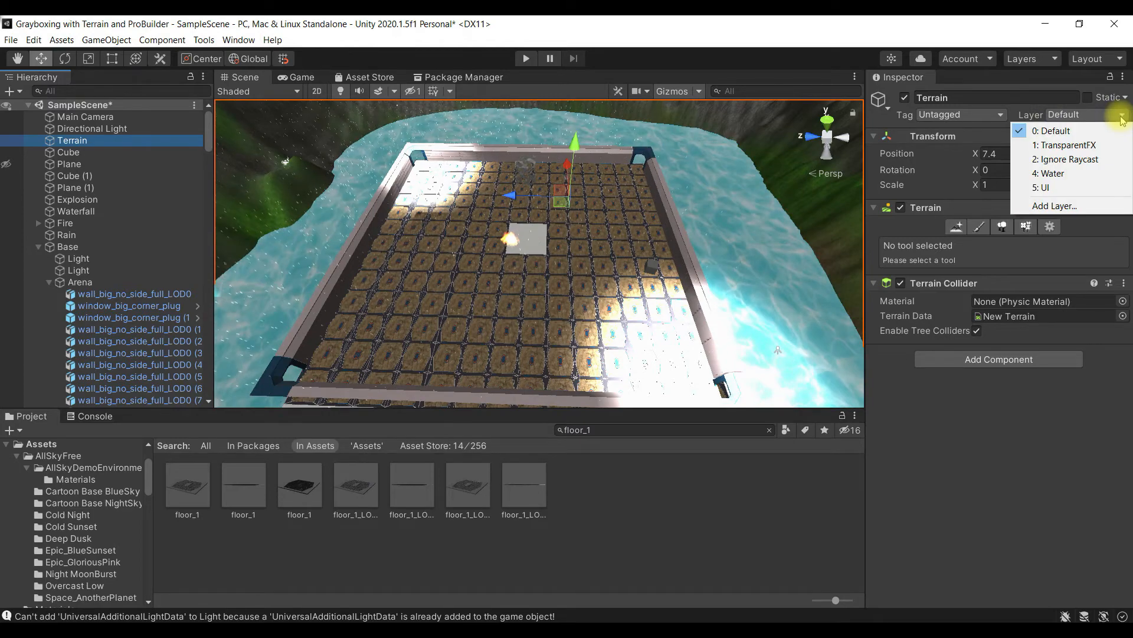
click(1110, 206)
click(999, 300)
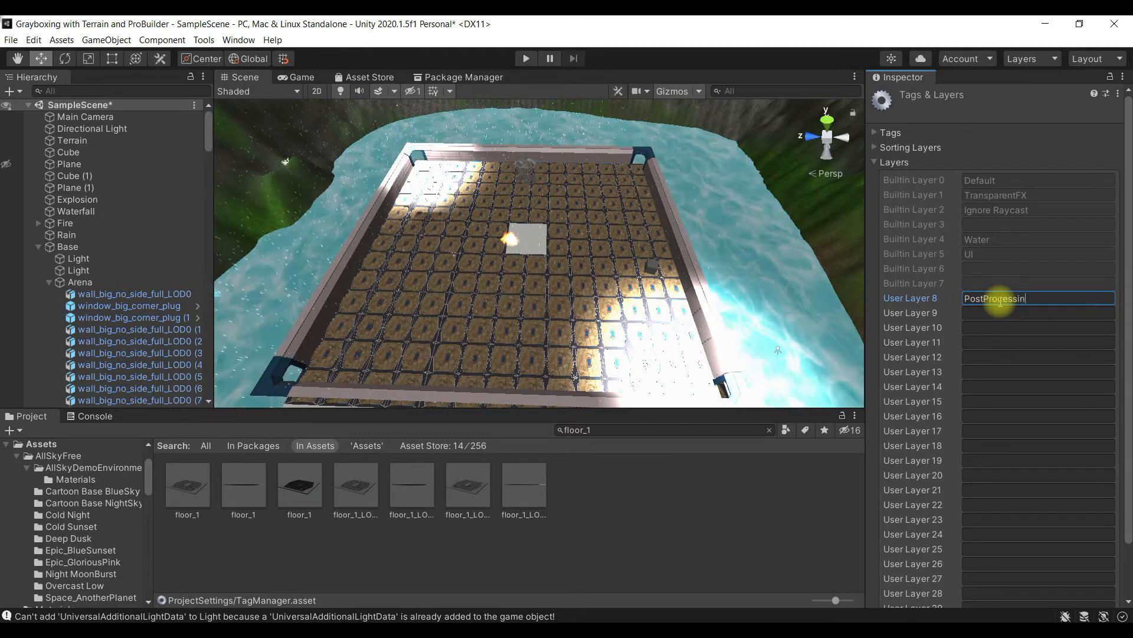
click(1011, 314)
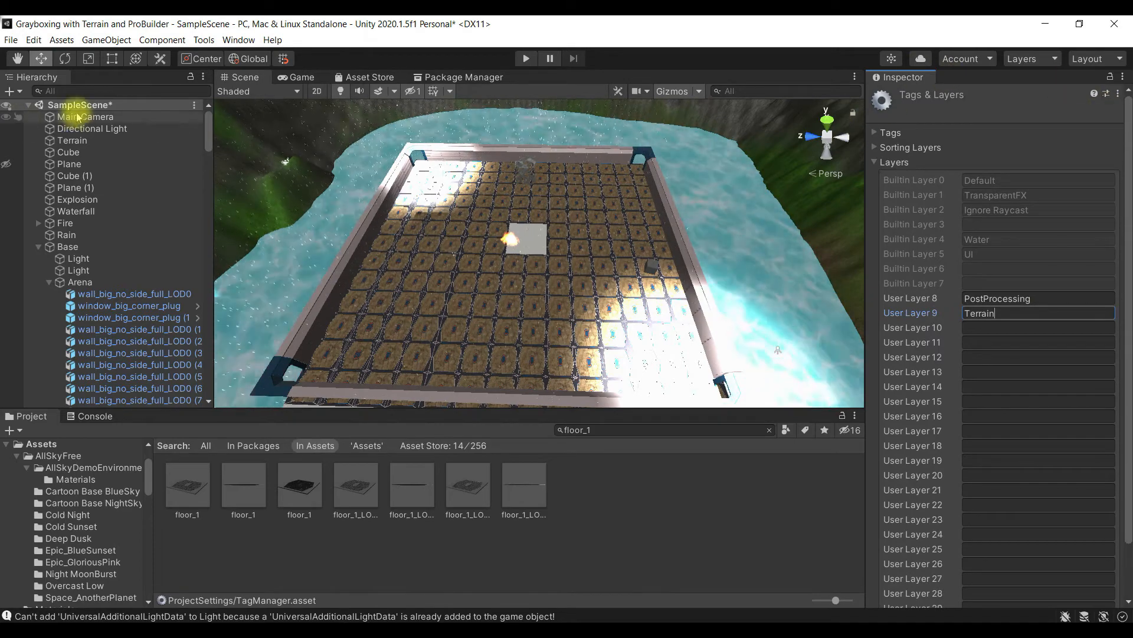
Assign the Terrain object to the Terrain layer
click(89, 141)
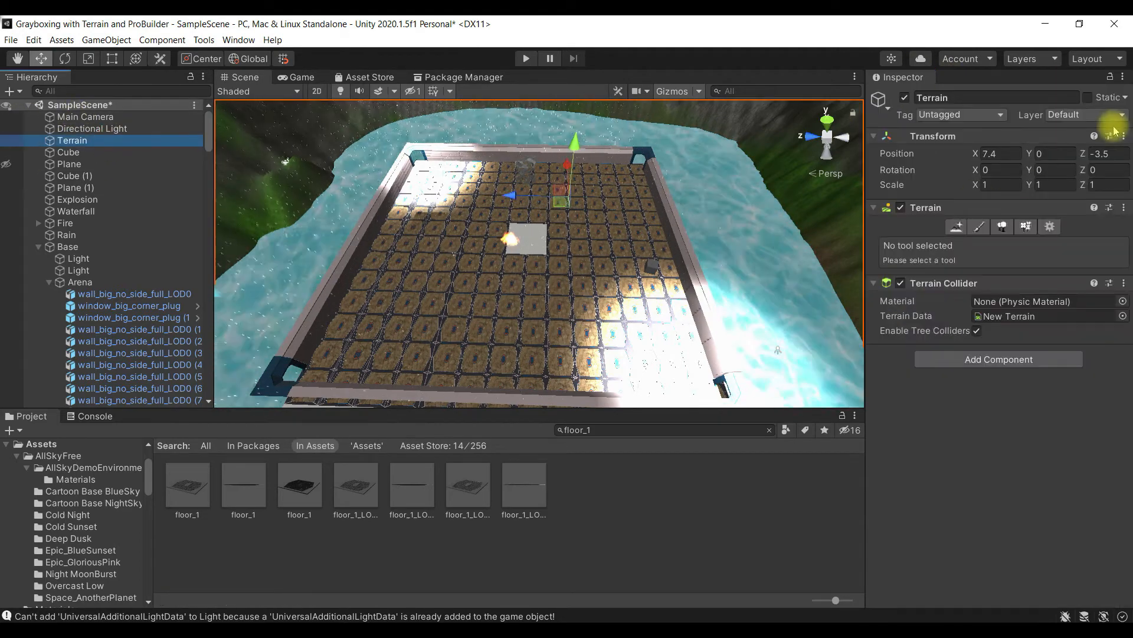
click(1117, 115)
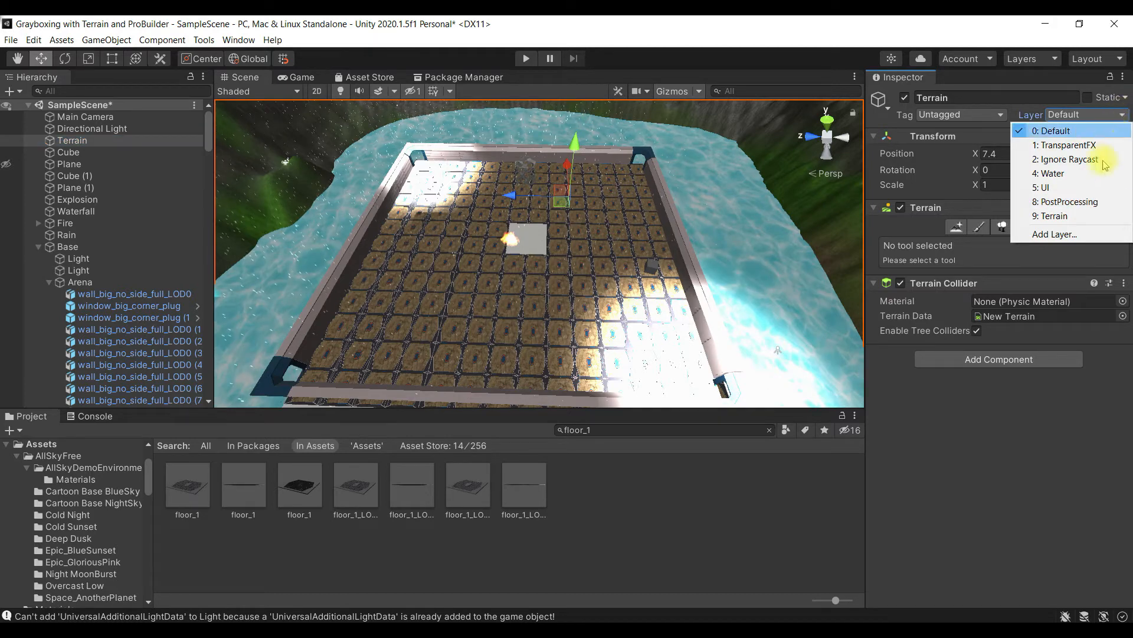
click(1082, 216)
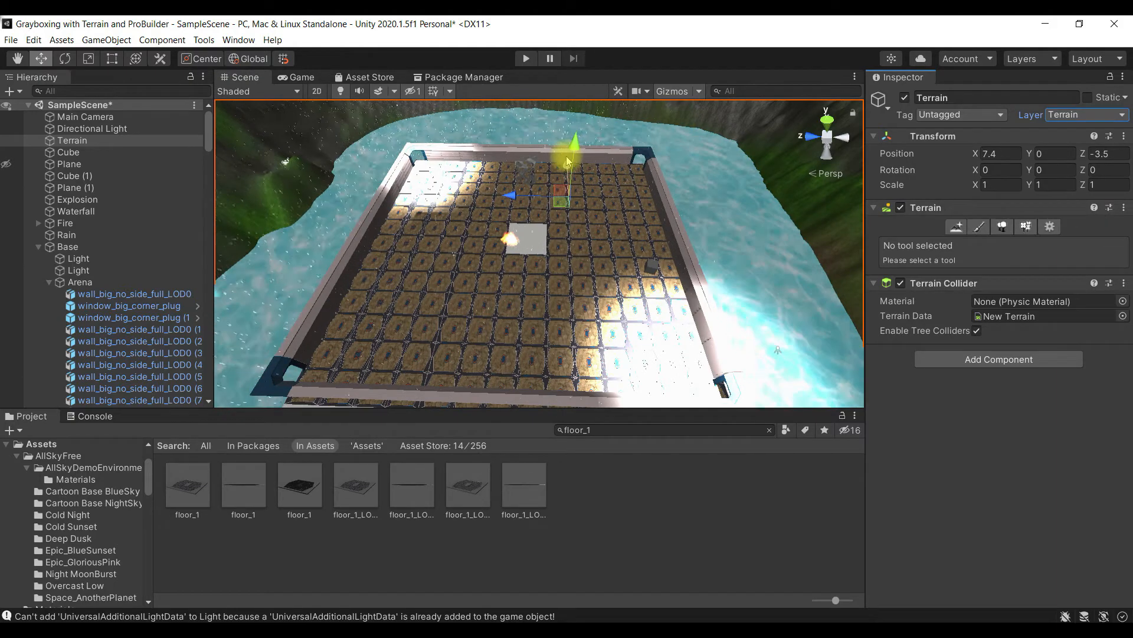
Select both spotlights under Base and exclude the Terrain layer from their culling mask
click(97, 259)
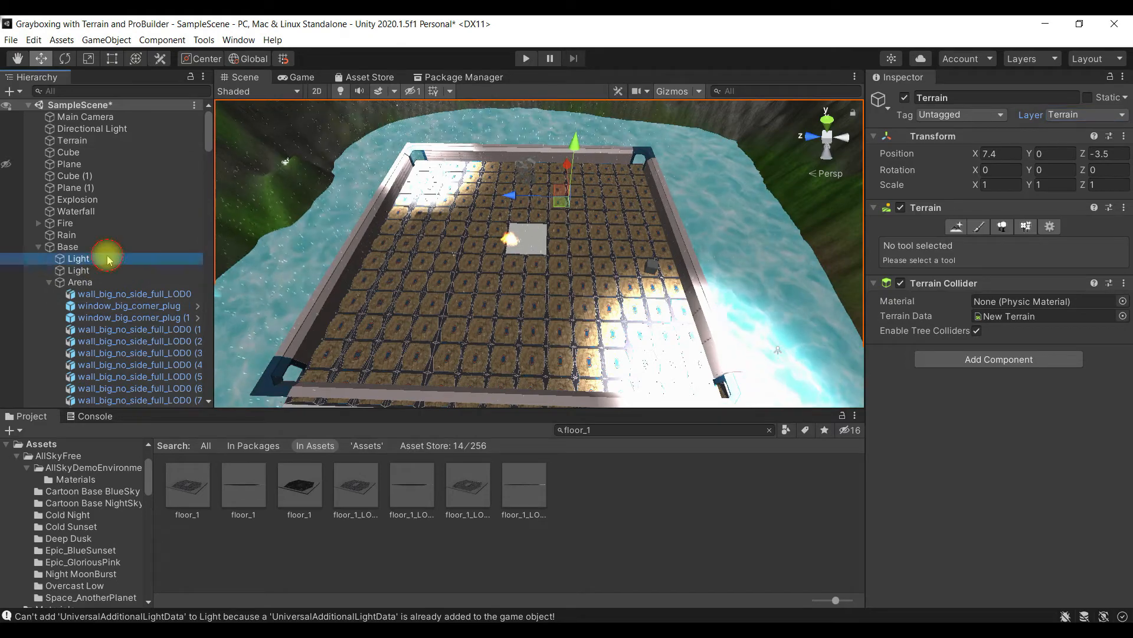
shift+click(105, 273)
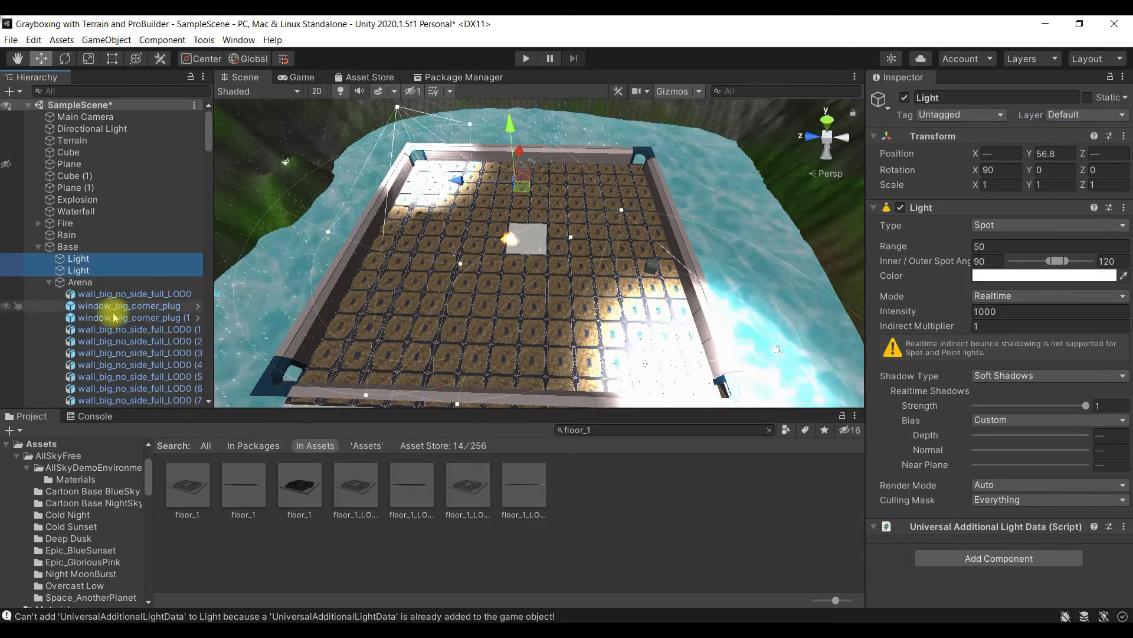
click(1124, 500)
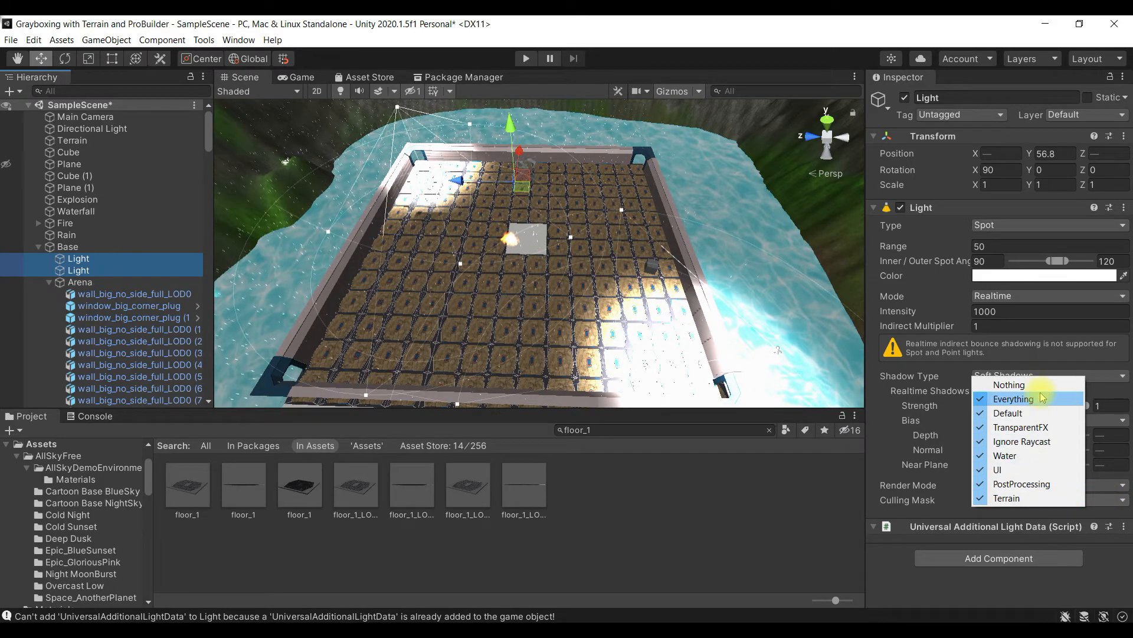
click(1015, 498)
click(1098, 502)
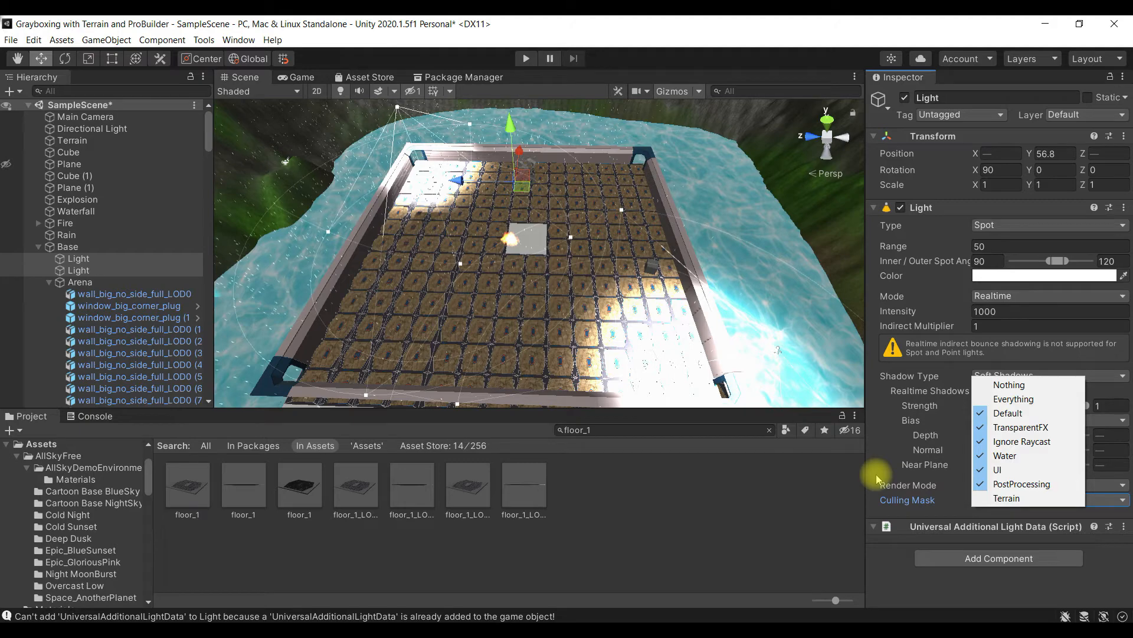
click(735, 505)
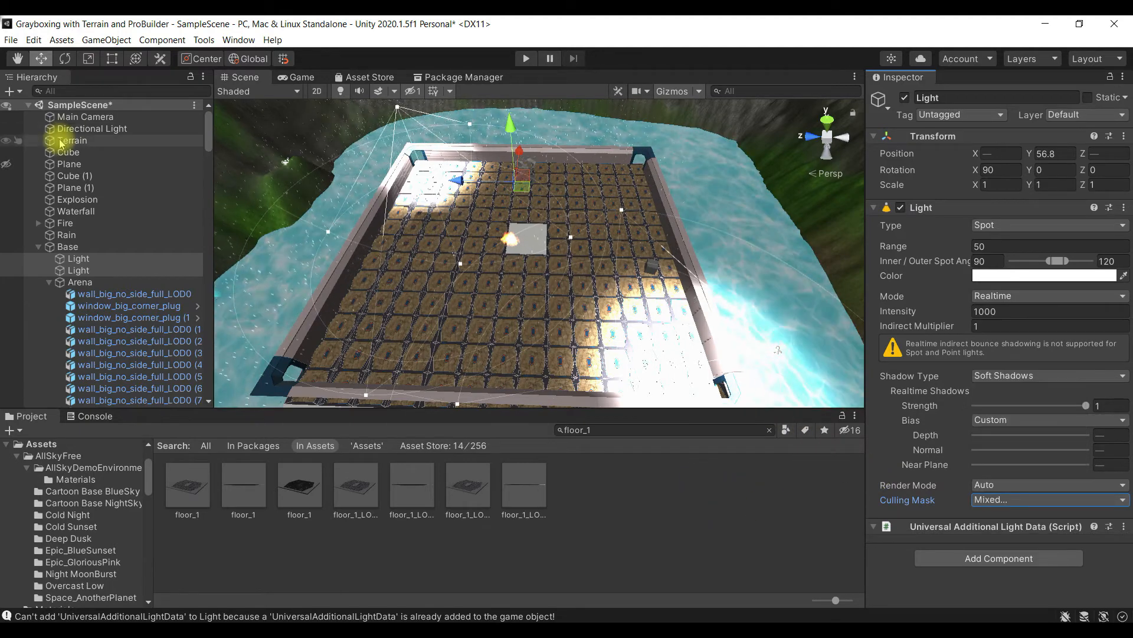
Set the Directional Light's mode to Realtime, keeping its render mode on Auto
click(101, 130)
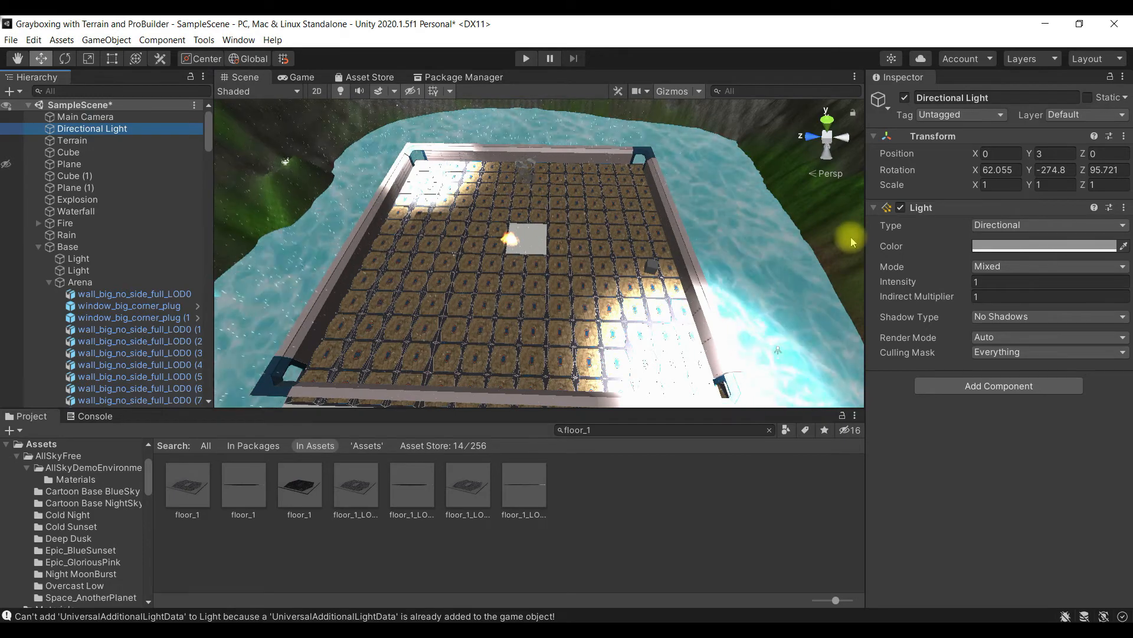
click(1066, 337)
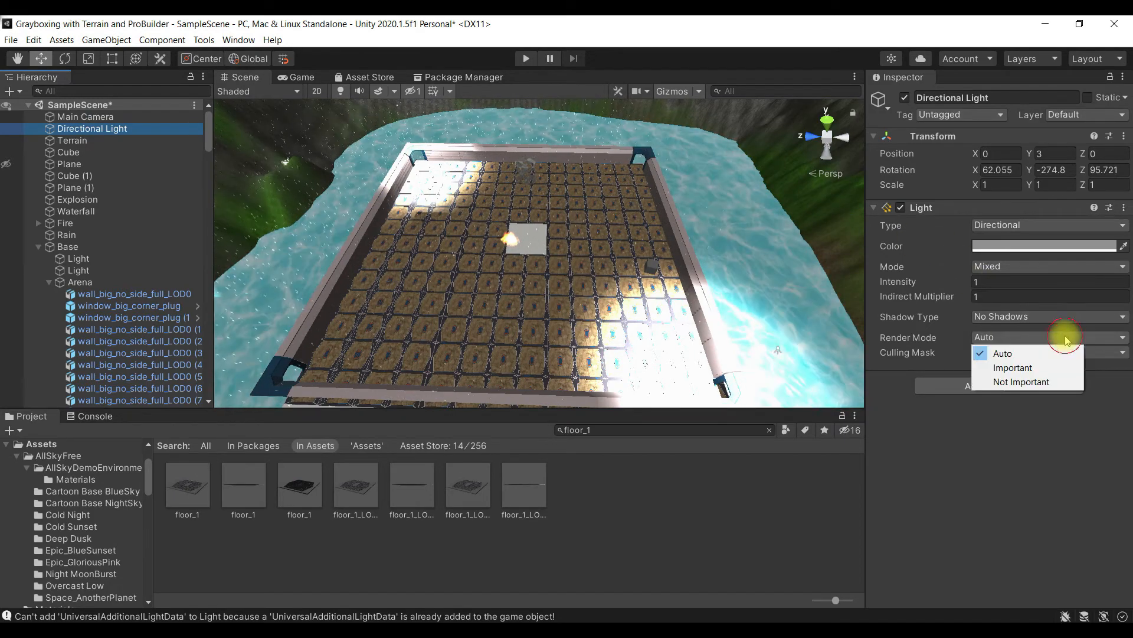
click(1065, 336)
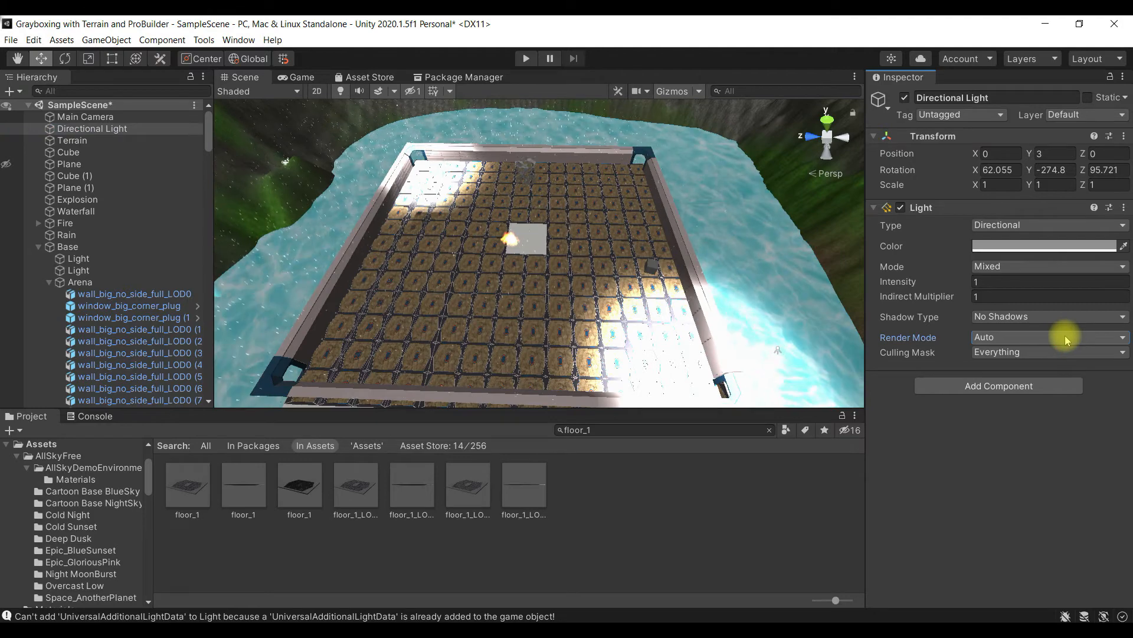
click(1034, 266)
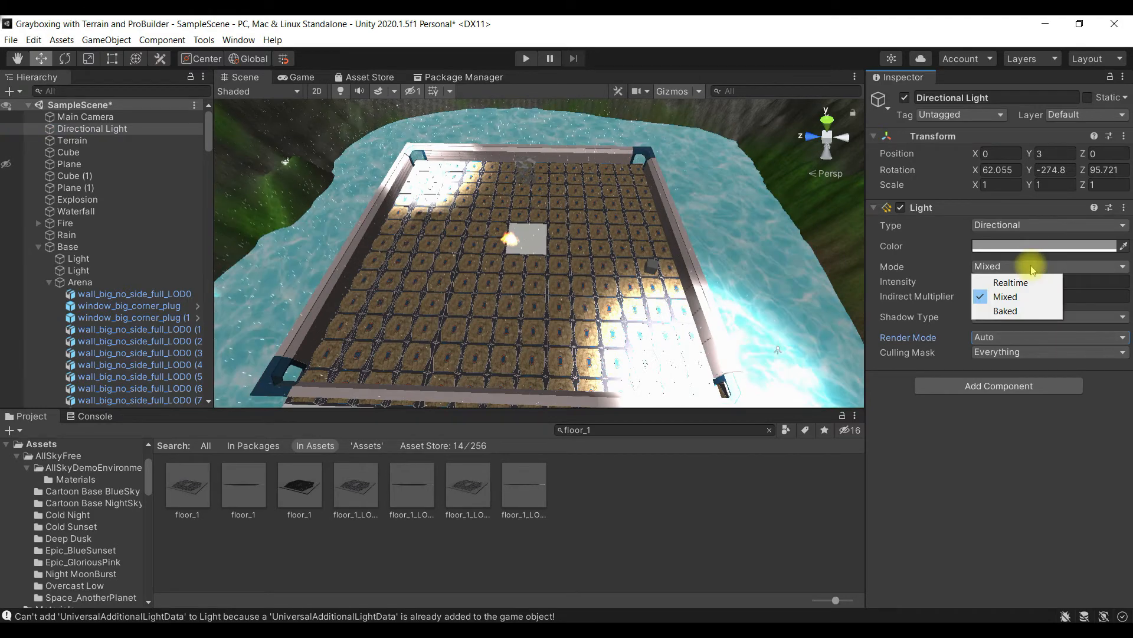
click(1030, 283)
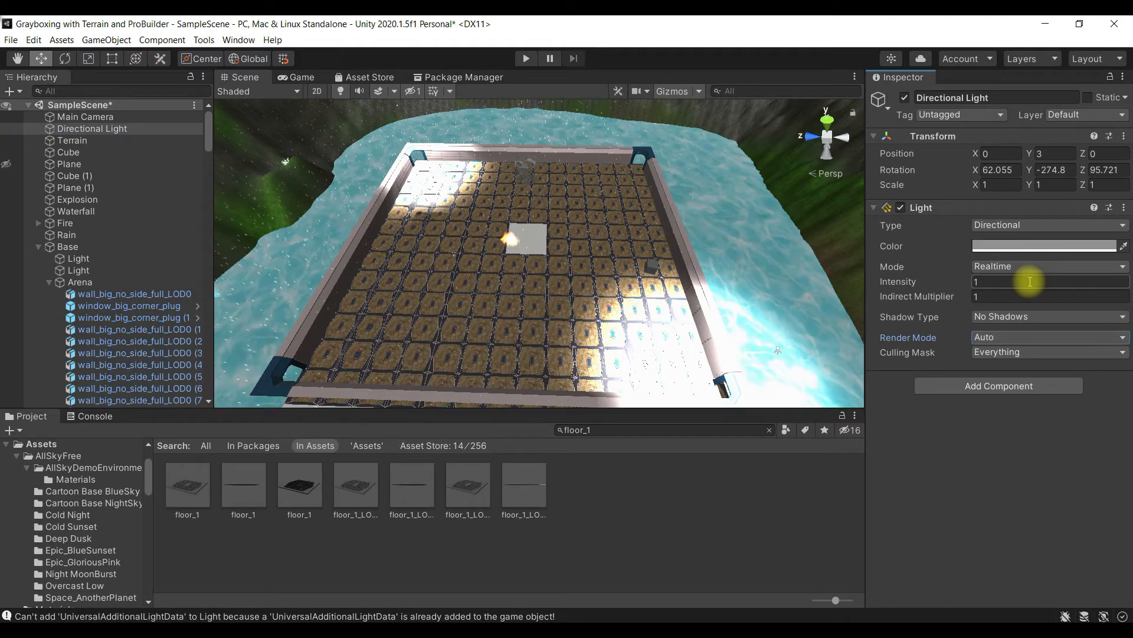
Try excluding the Terrain layer from the Directional Light's culling mask, inspect the whole terrain, and include the layer again
click(1059, 353)
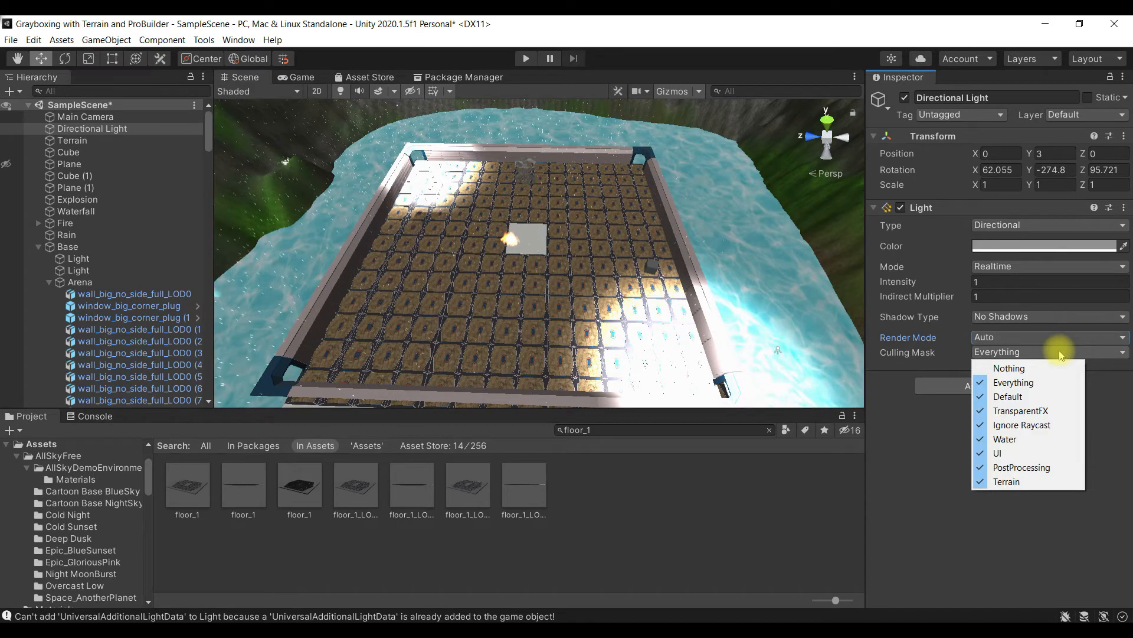
click(1018, 480)
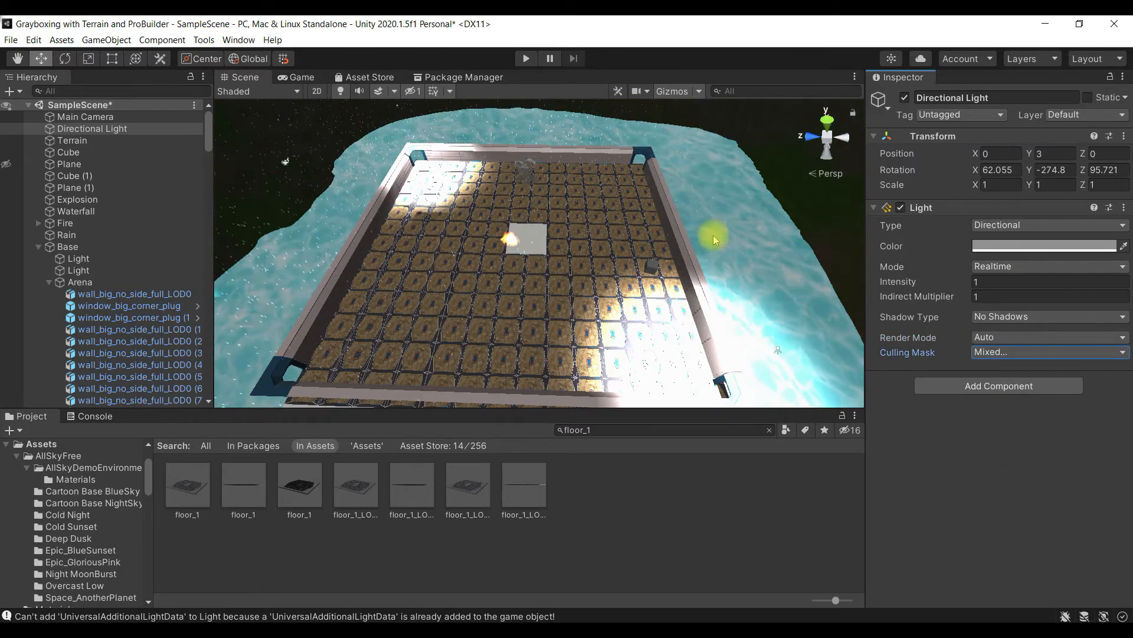
scroll(608, 289, down, 5)
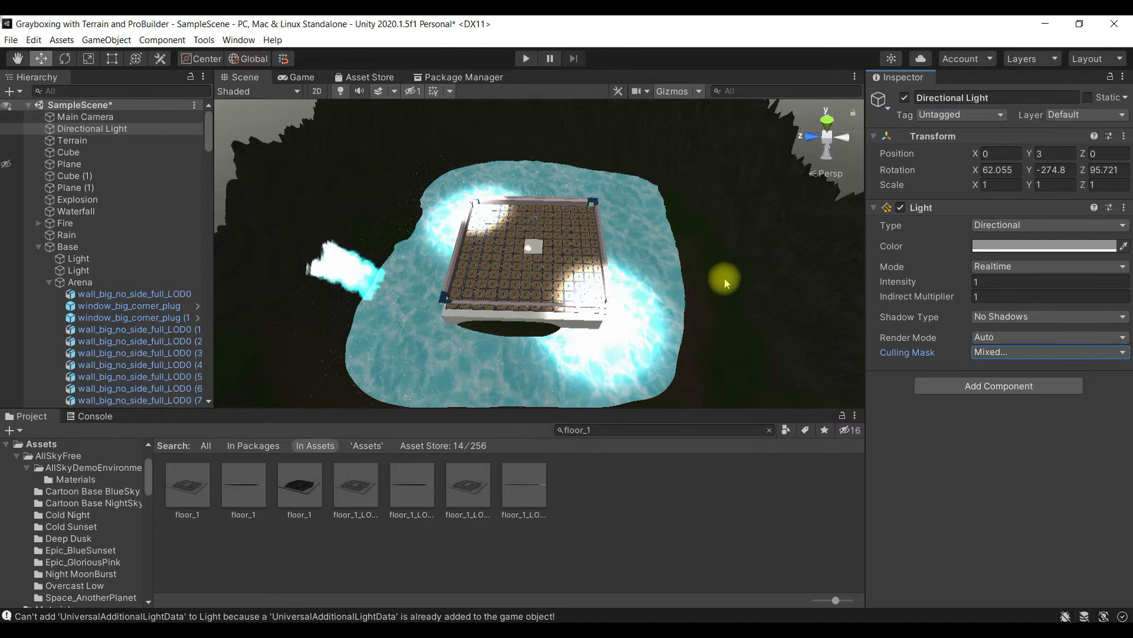
click(1029, 354)
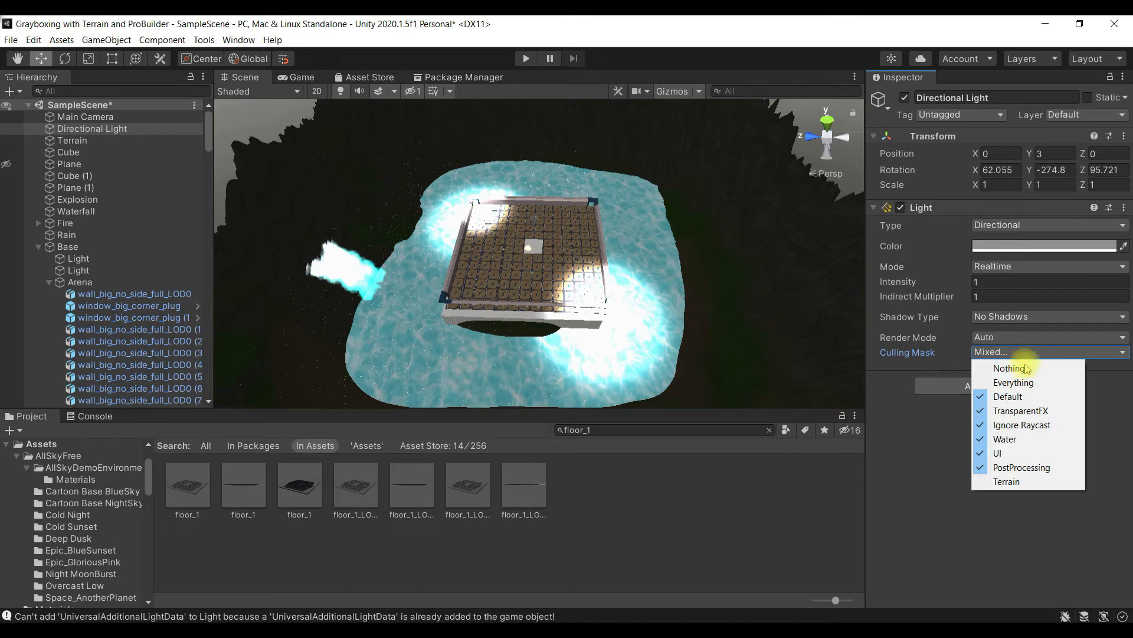
click(1016, 483)
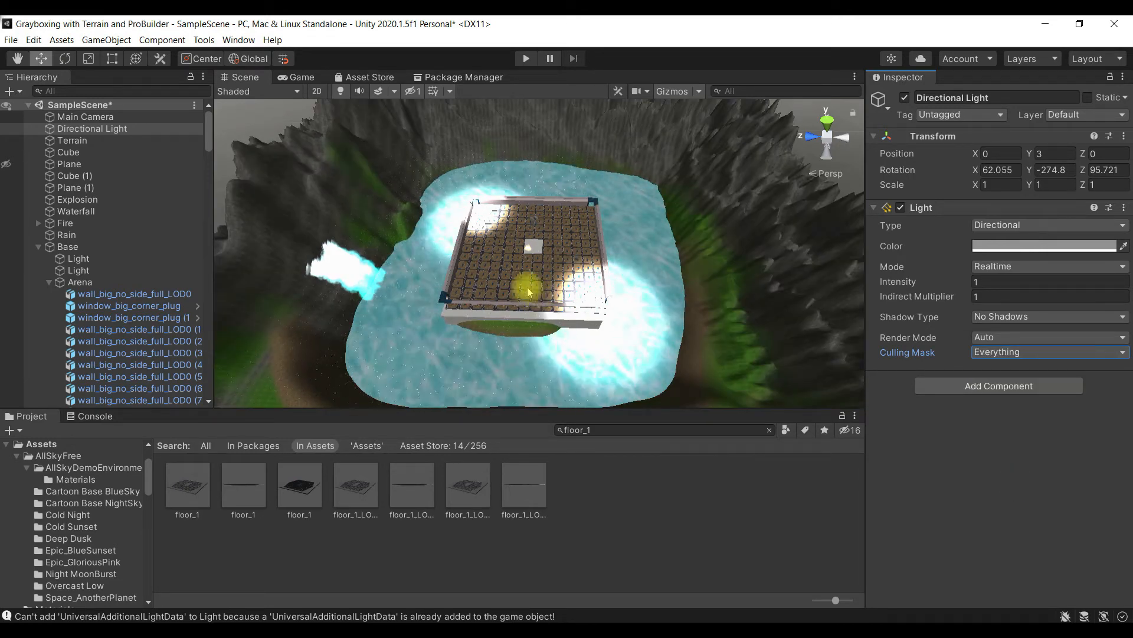
Set the light mode of both spotlights under Base to Mixed
click(78, 258)
shift+click(79, 270)
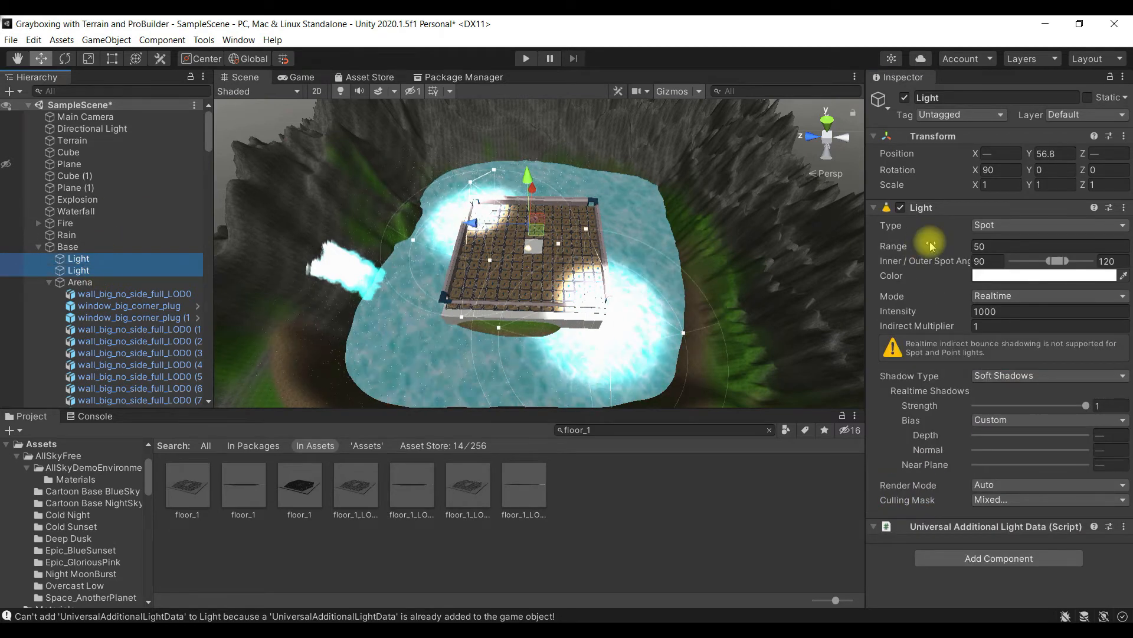
click(1112, 502)
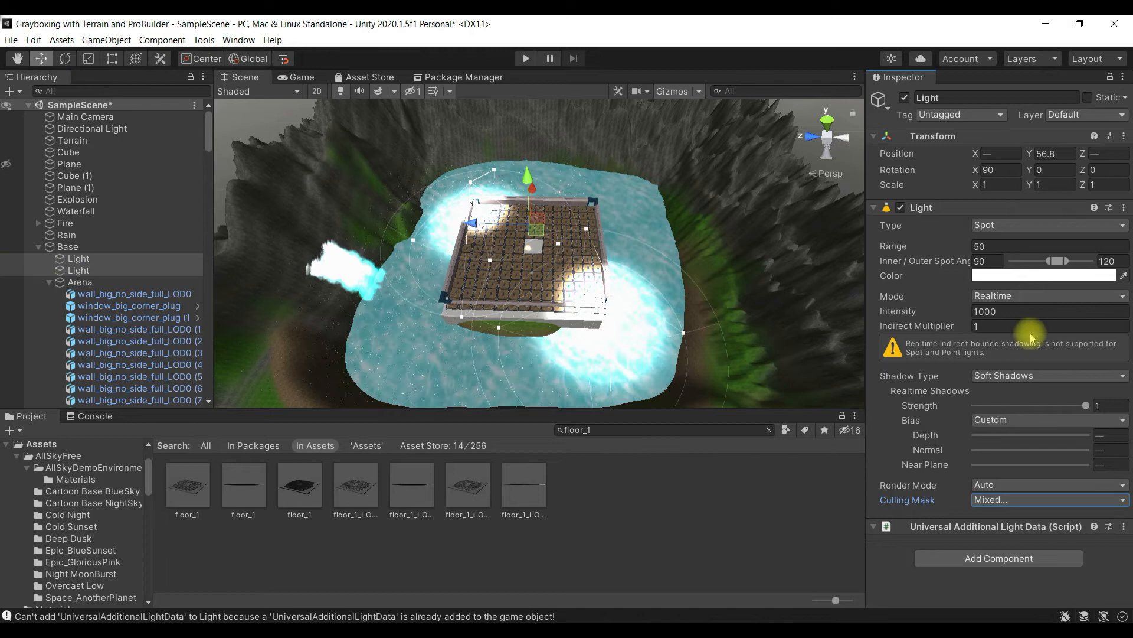
click(1046, 297)
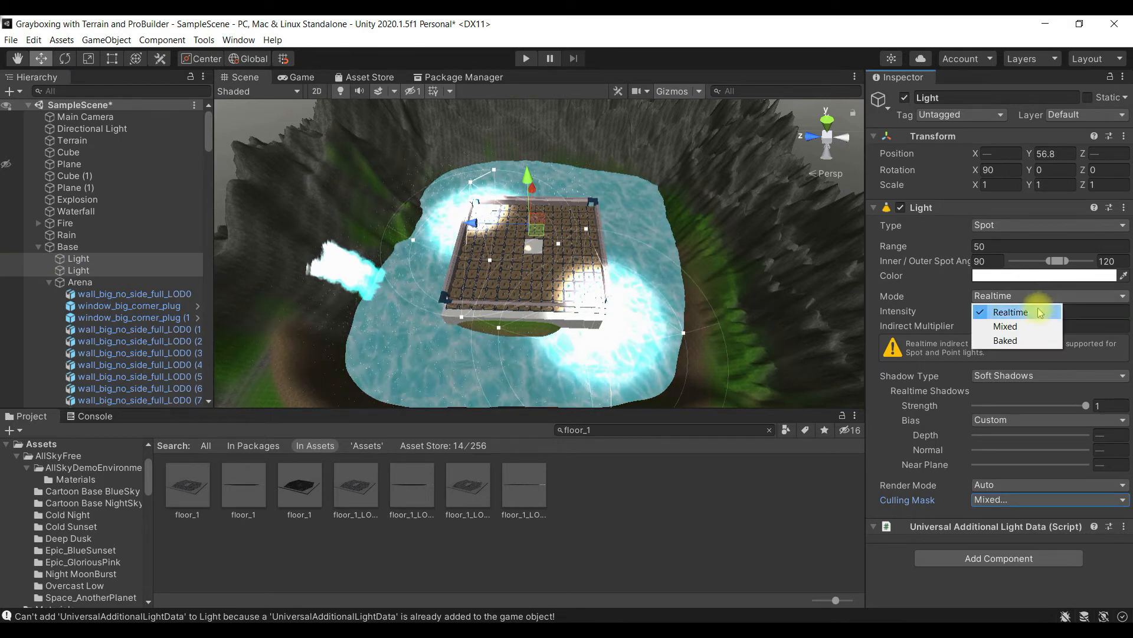
click(1028, 326)
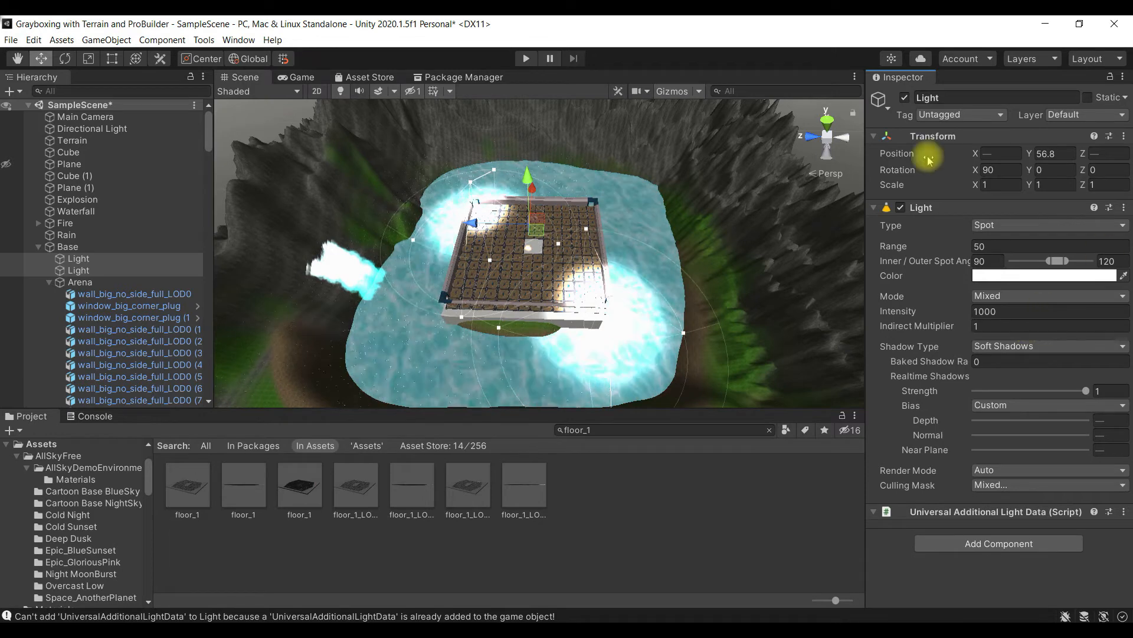
Try baking the scene's lighting with SampleSceneSettings and close the Lighting window
click(238, 40)
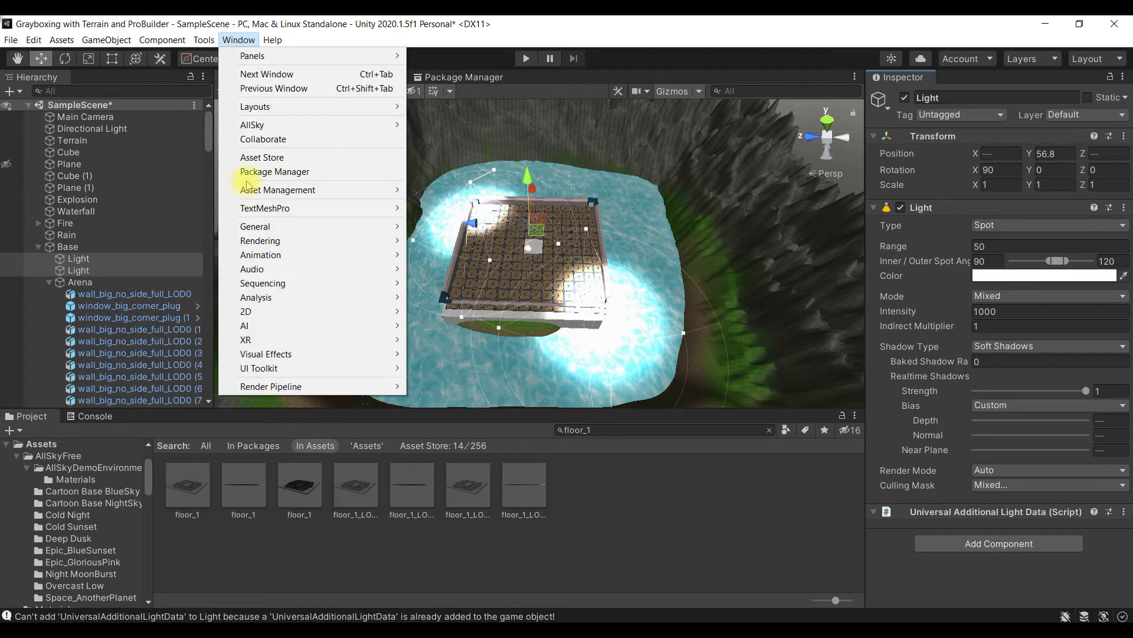
mouse_move(285, 240)
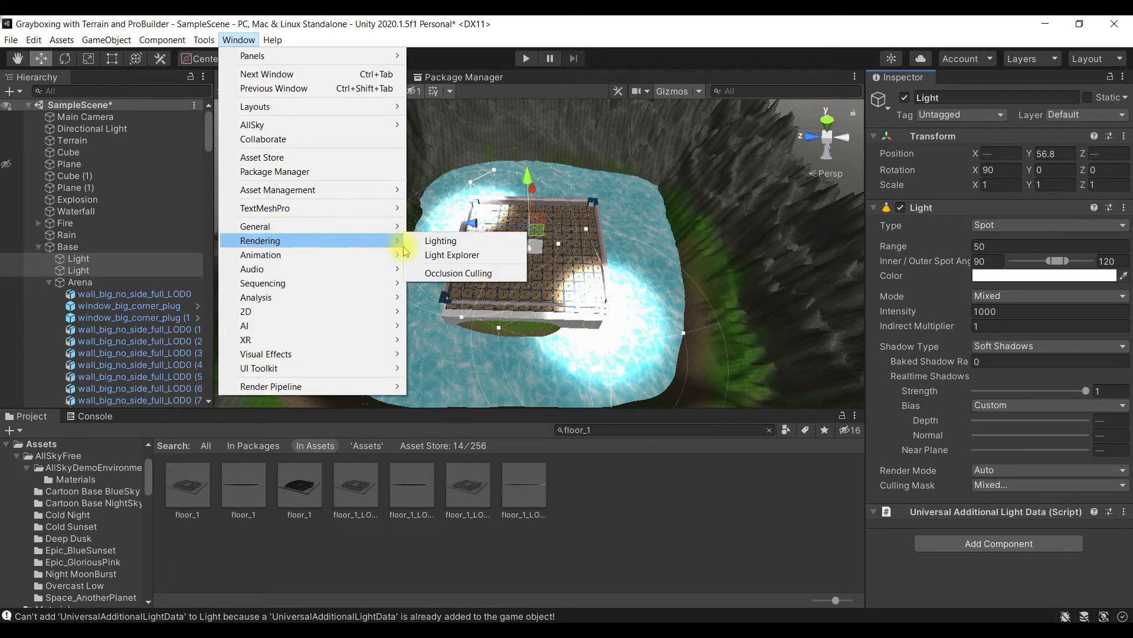
click(441, 241)
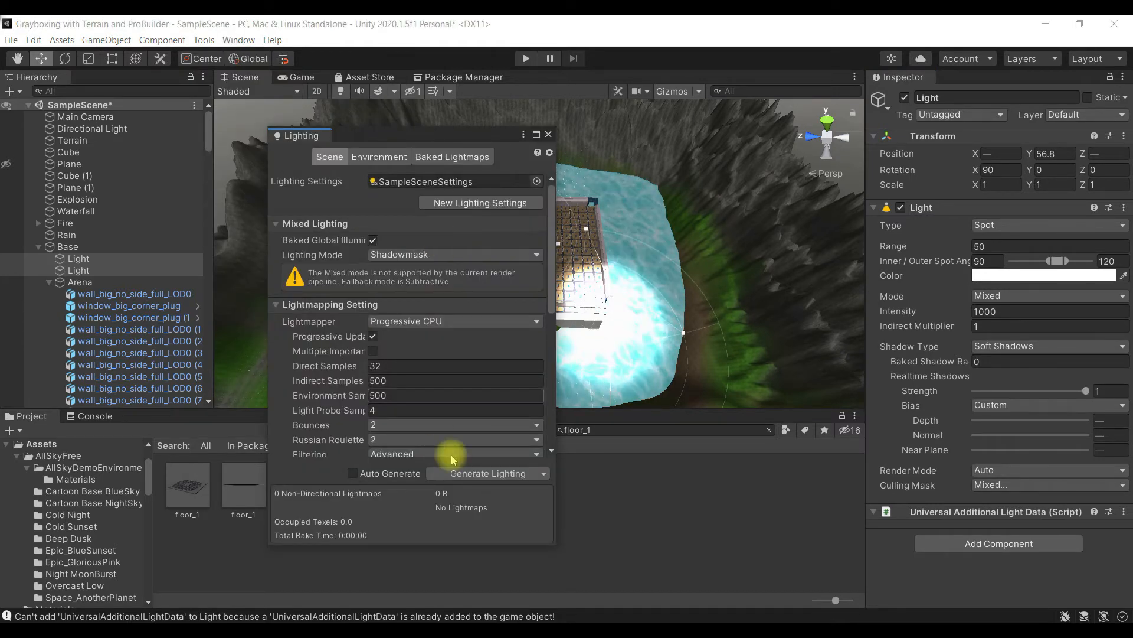
click(485, 473)
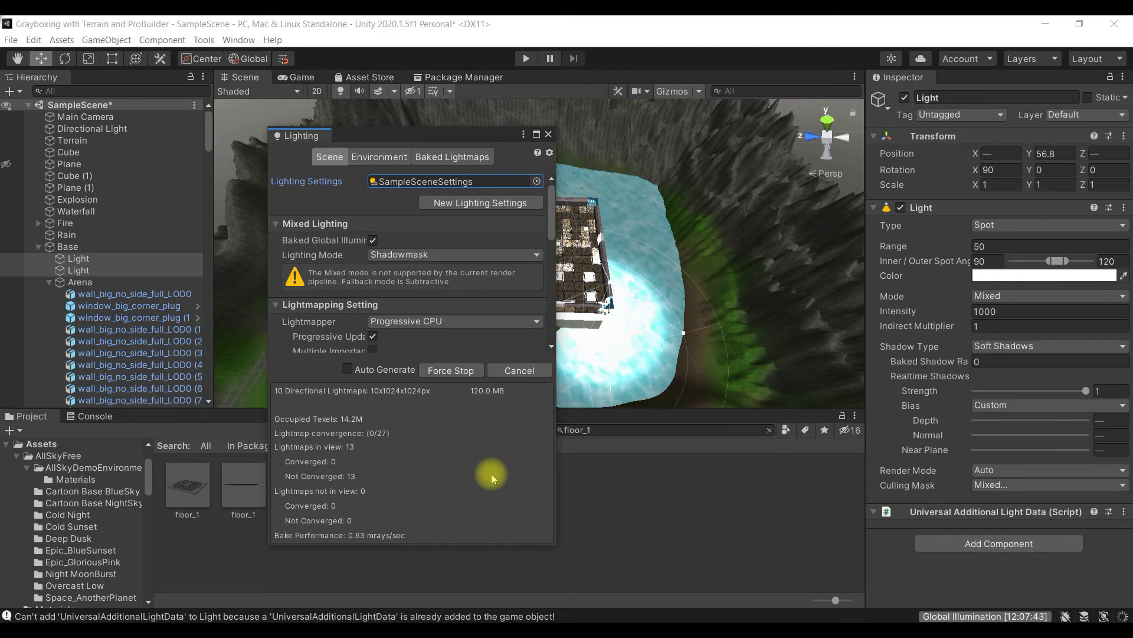
drag(403, 136, 266, 193)
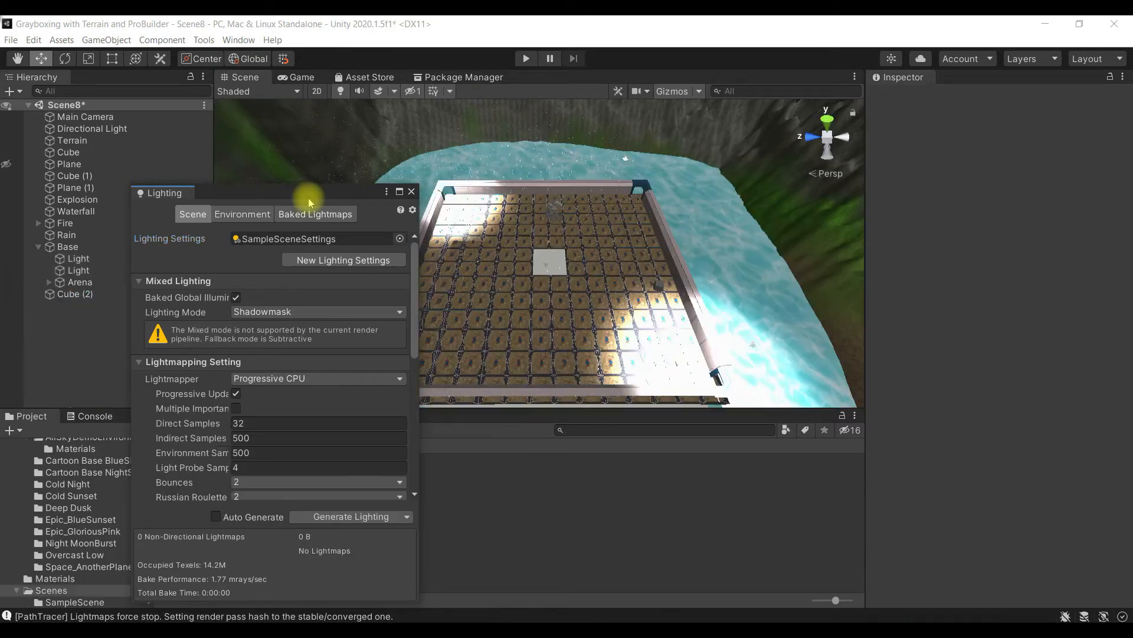
click(617, 429)
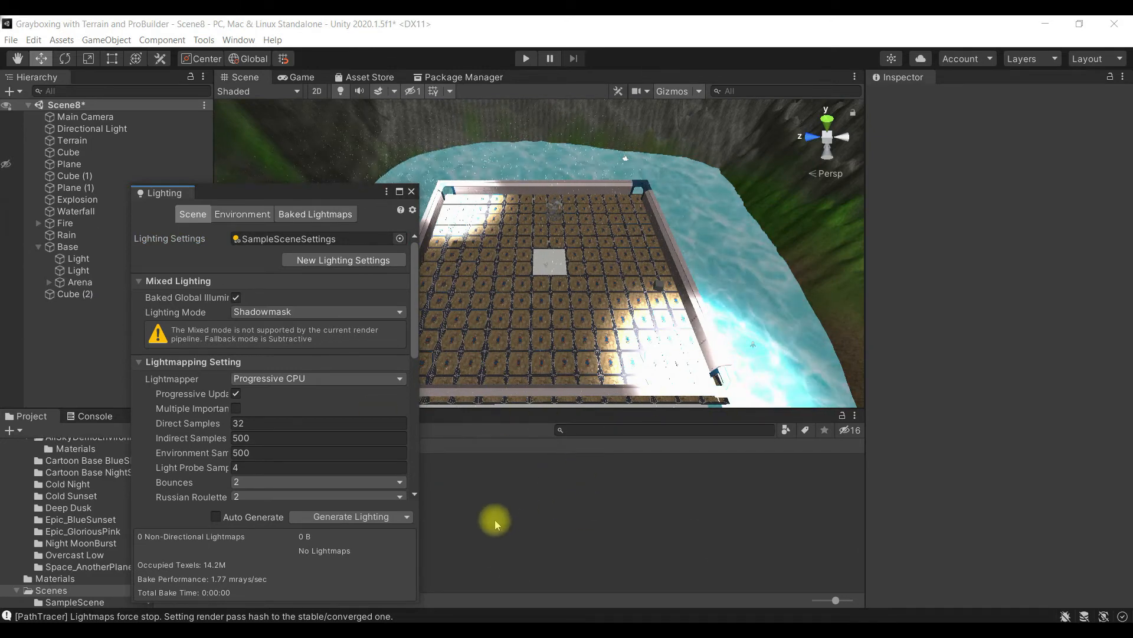
click(412, 192)
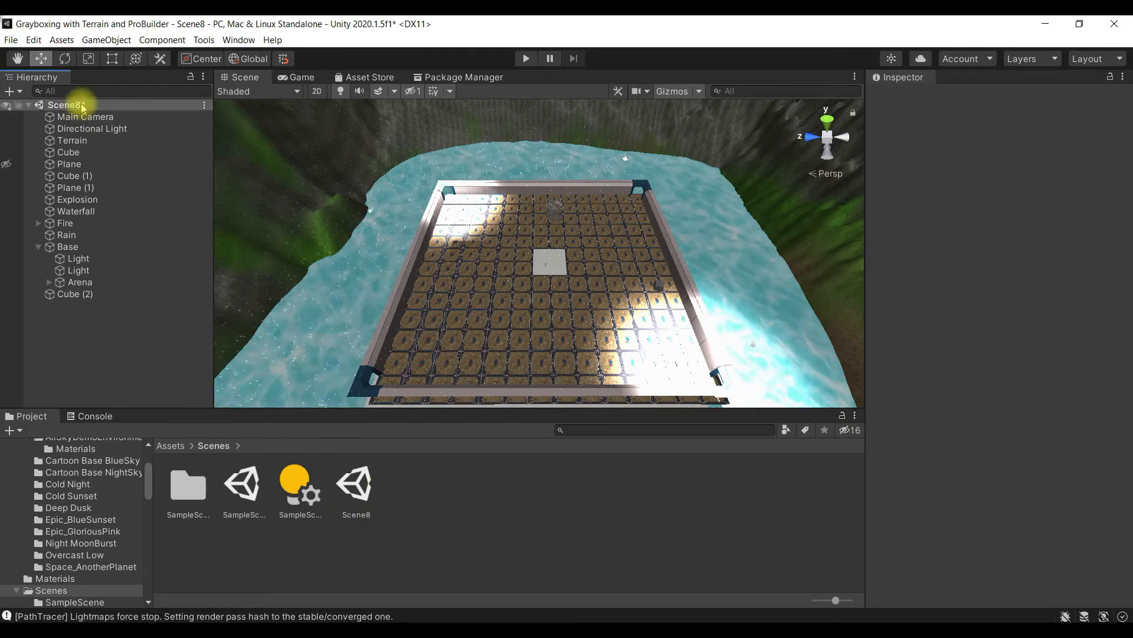
Save the scene as Scene8.unity in the Scenes folder, replacing the existing file
click(11, 40)
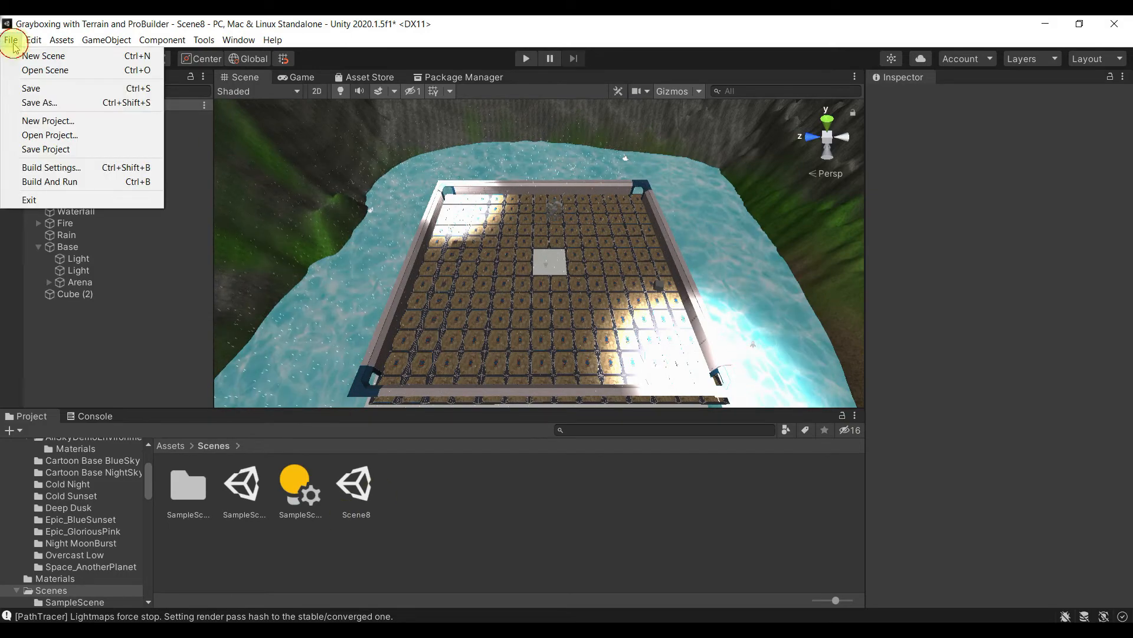
click(69, 104)
click(349, 312)
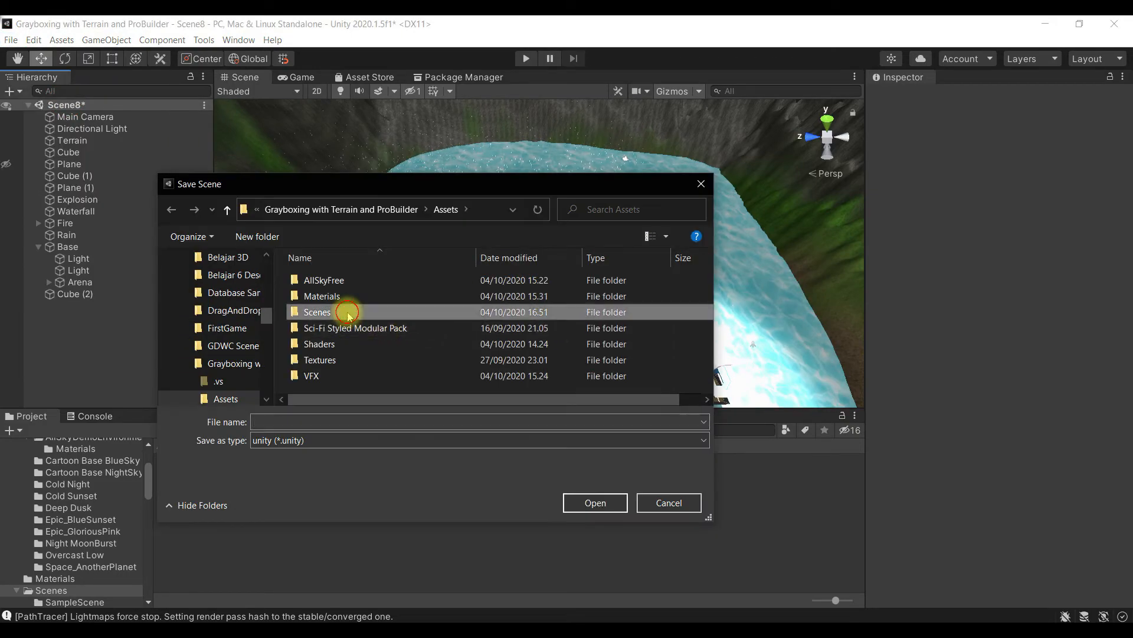
double_click(349, 313)
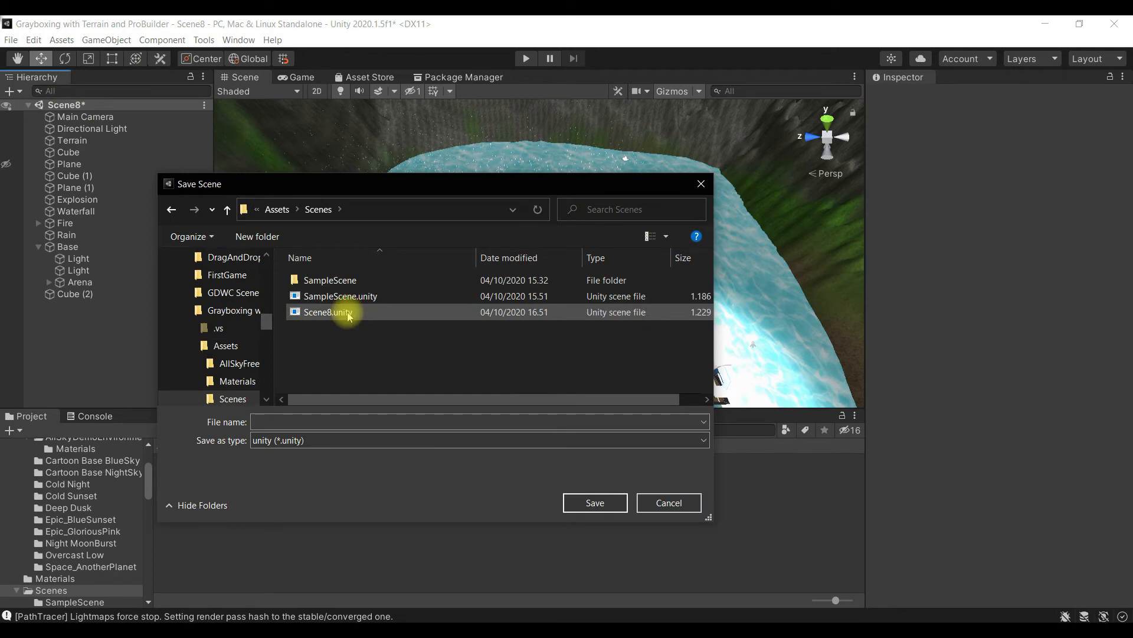
click(380, 314)
click(593, 502)
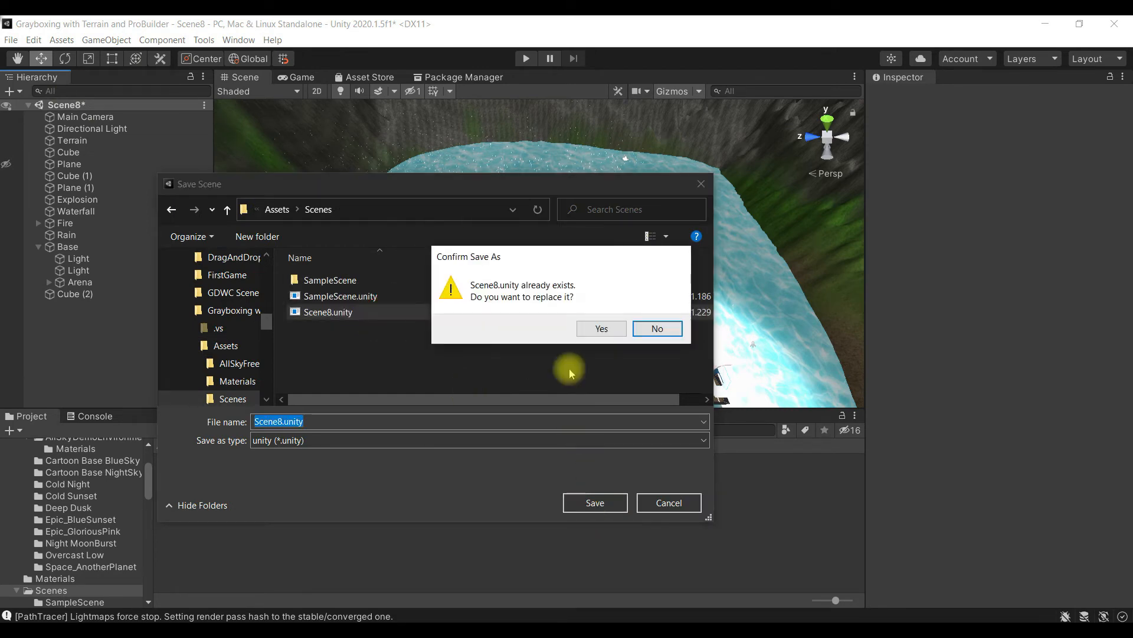
click(602, 327)
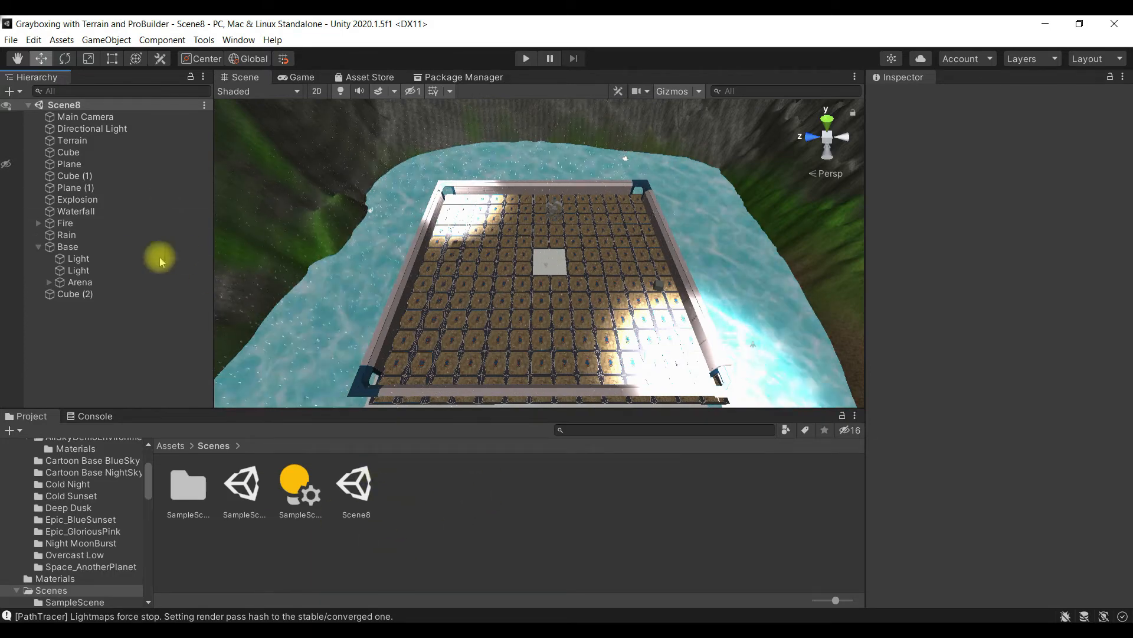
Create a new lighting settings asset for Scene8 in the Assets folder
click(171, 445)
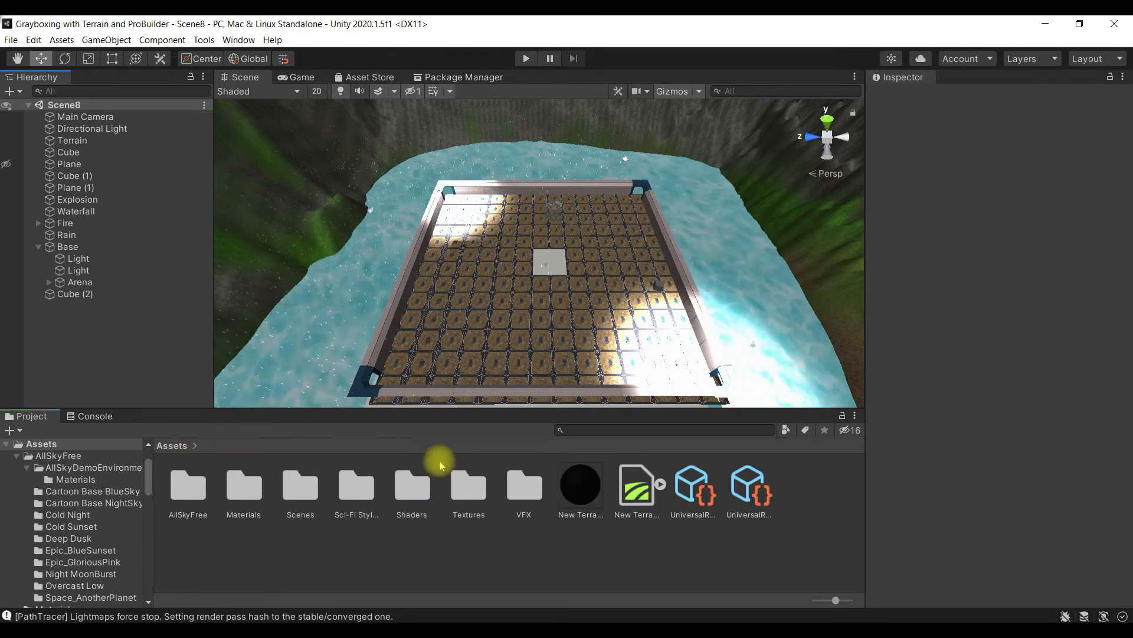
click(235, 40)
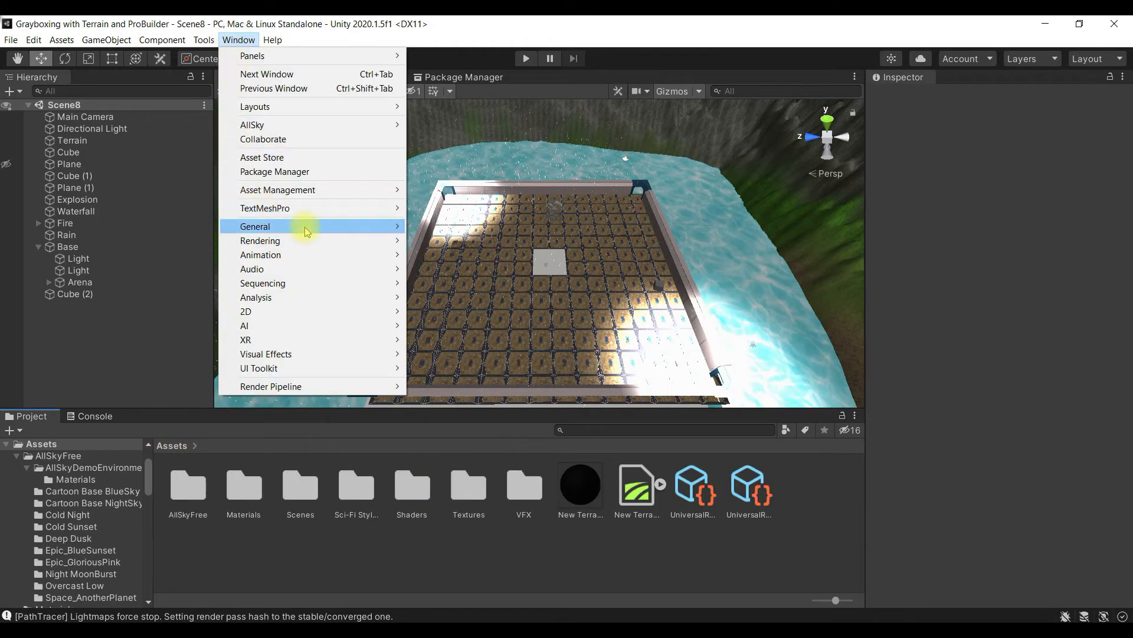
mouse_move(311, 248)
click(440, 241)
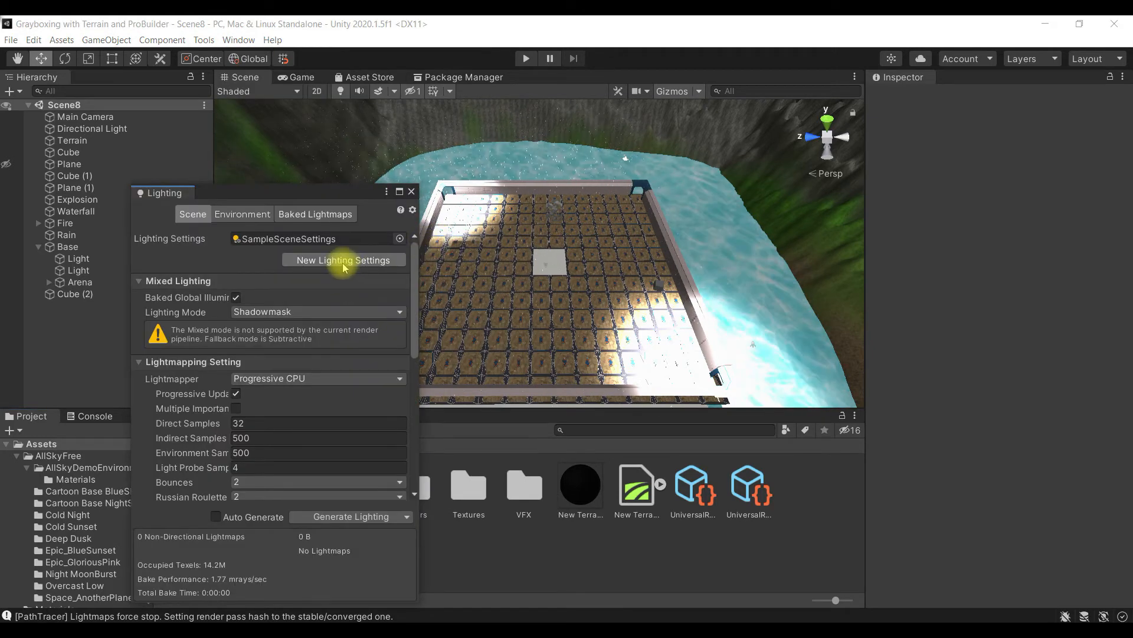
click(344, 261)
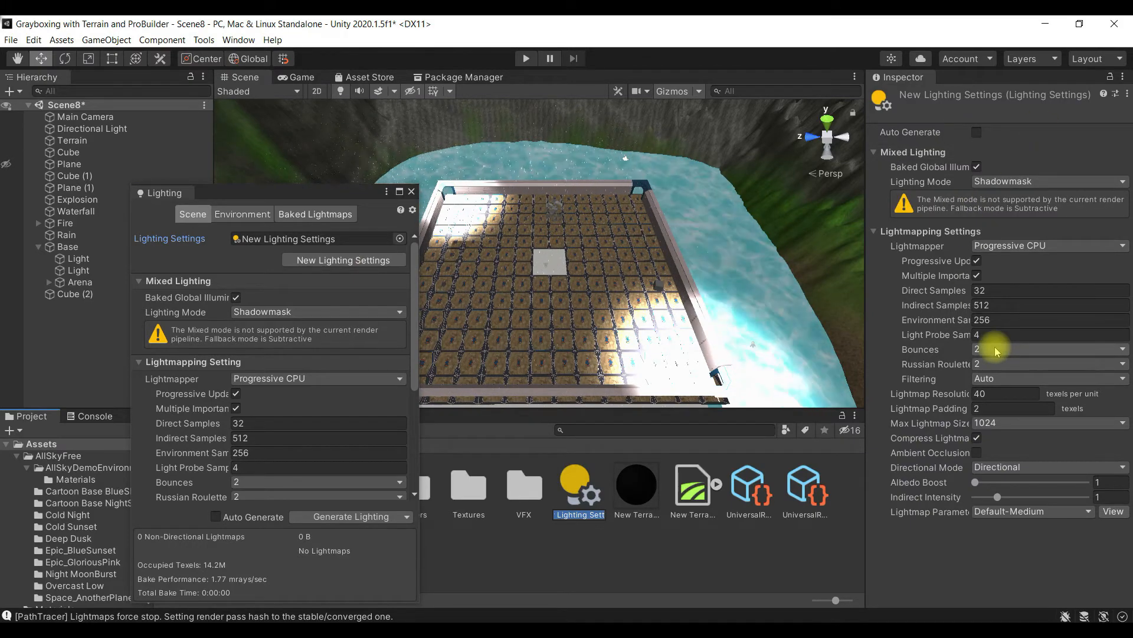
Review the scene, environment and baked lightmap settings in the Lighting window and close it
click(248, 215)
click(317, 215)
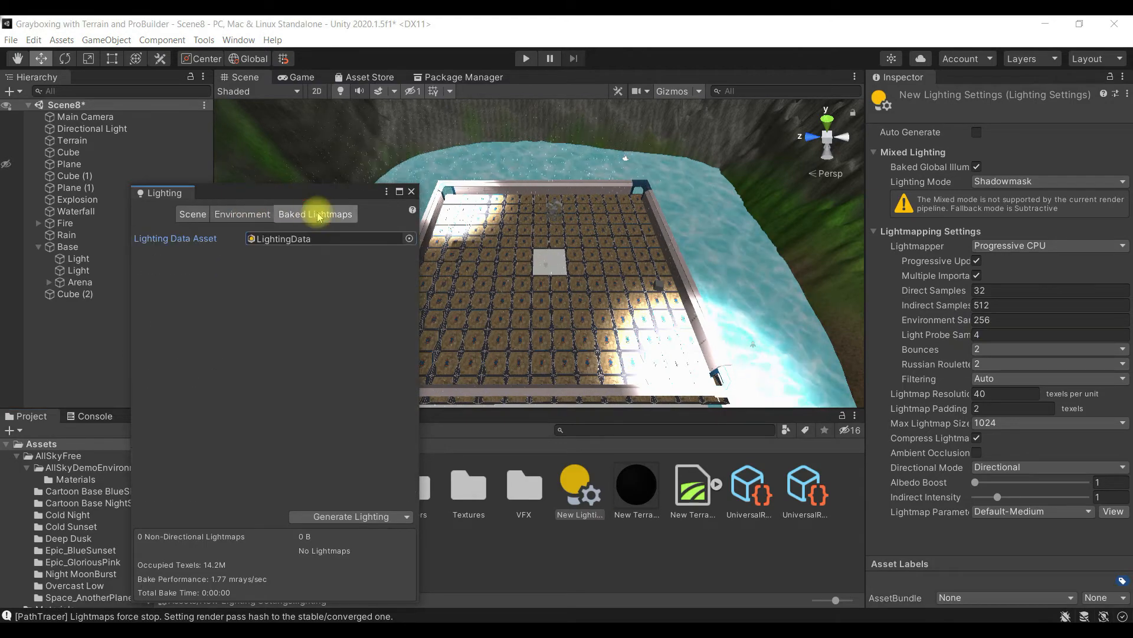
click(230, 215)
click(193, 216)
click(242, 214)
click(291, 214)
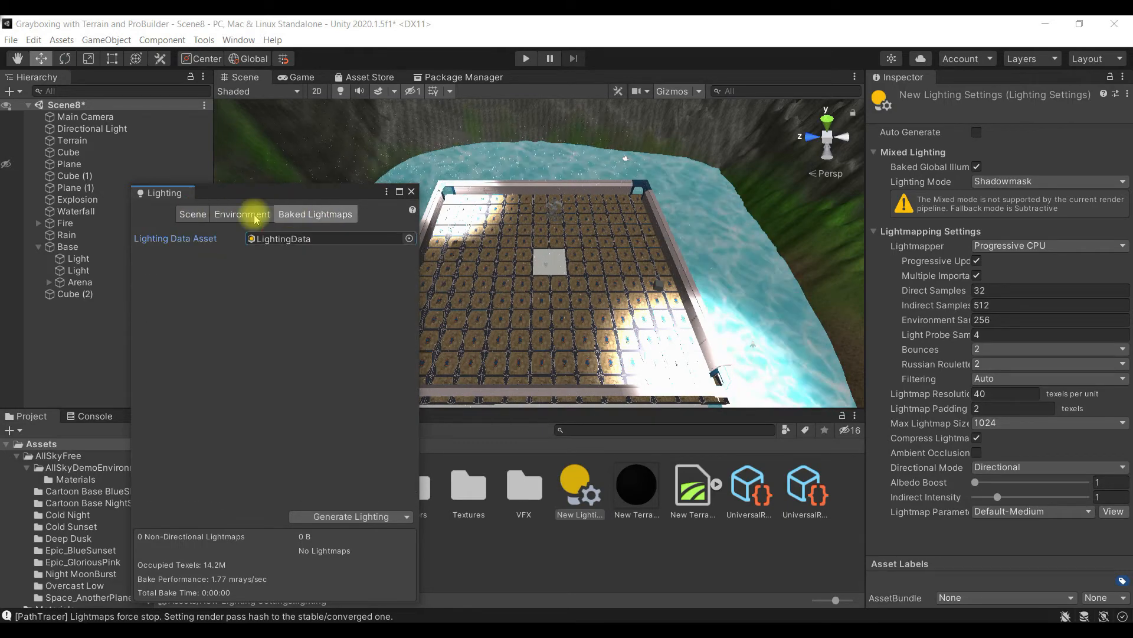
click(192, 214)
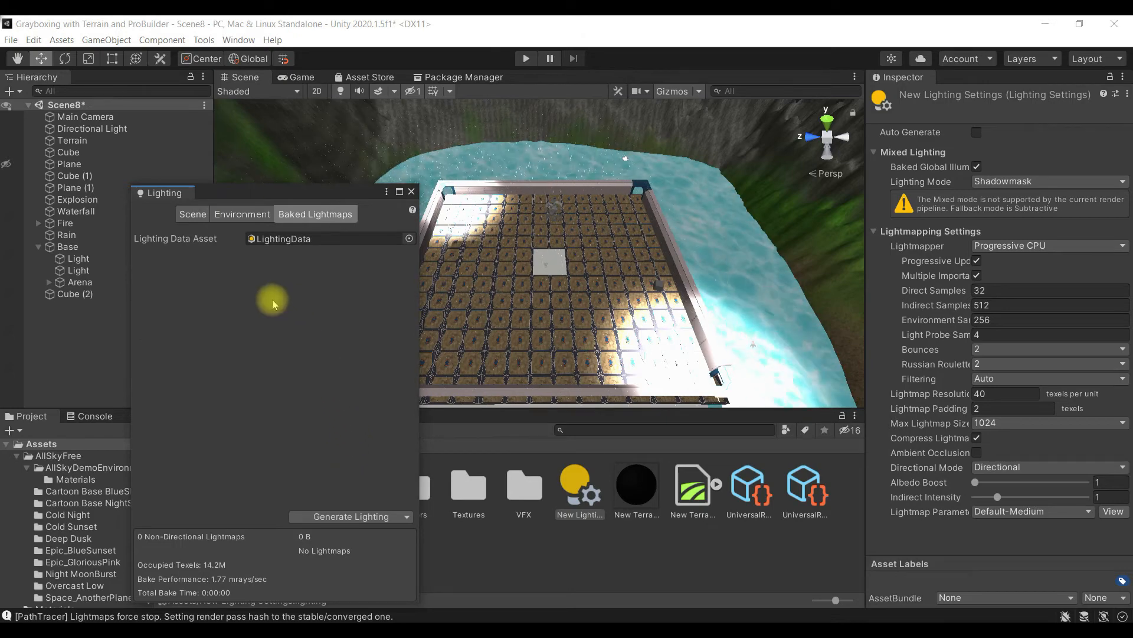
click(242, 214)
click(193, 213)
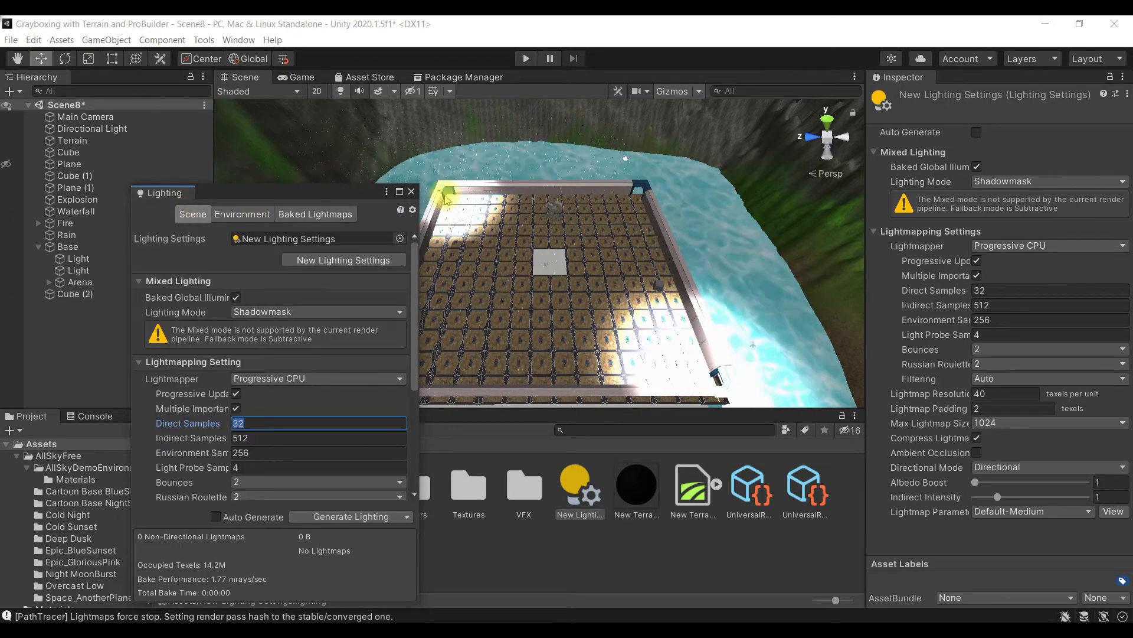
click(413, 192)
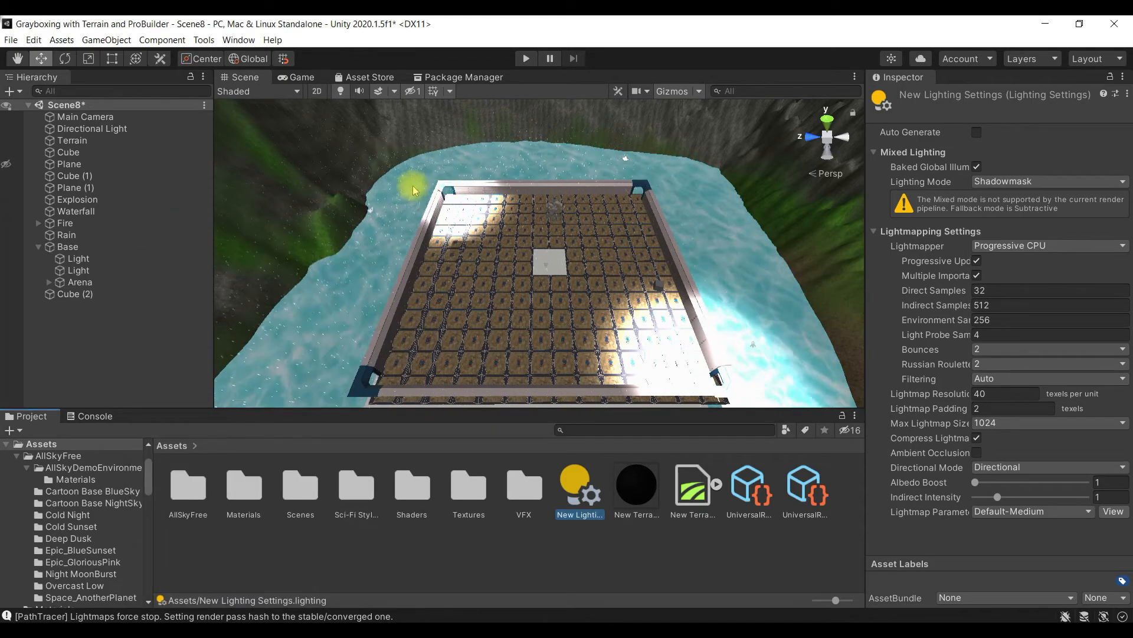
Add a Light Probe Group under Base and place it directly above Arena in the hierarchy
click(94, 250)
right_click(94, 252)
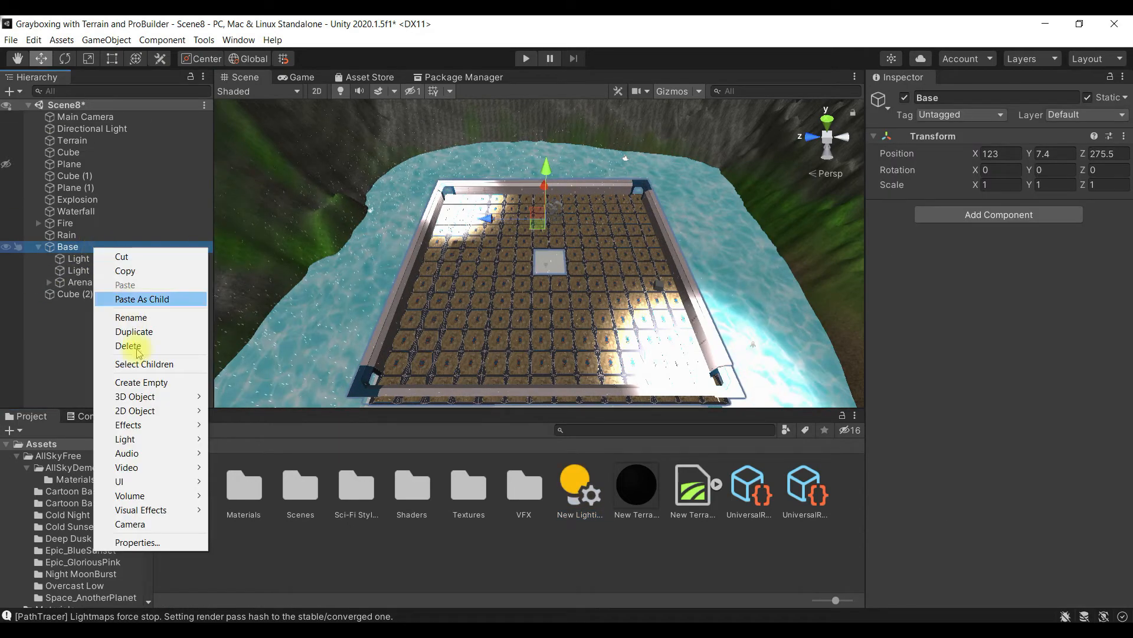
click(183, 442)
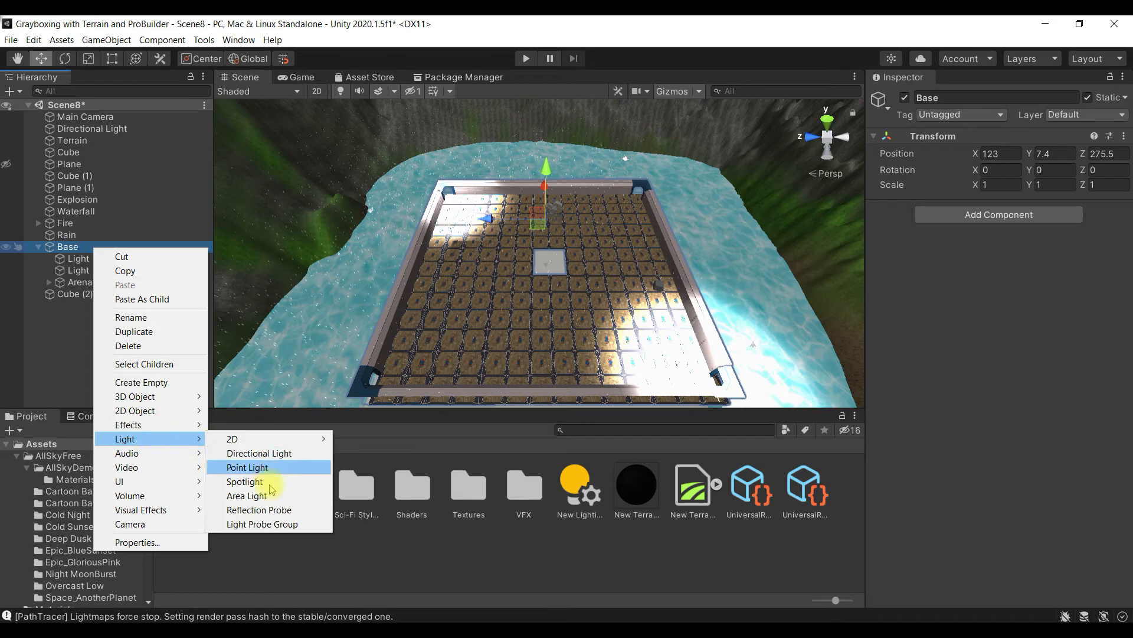
click(291, 526)
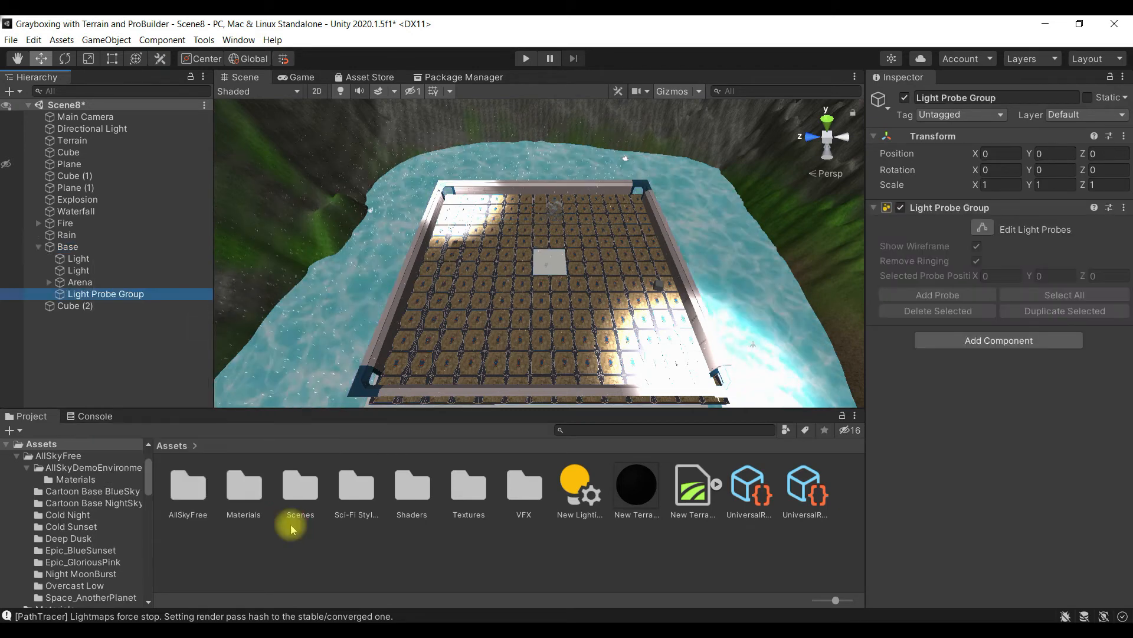
double_click(149, 297)
drag(84, 294, 90, 277)
Copy the spotlight's Y position of 56.8 to the Light Probe Group under Base
click(91, 260)
double_click(97, 260)
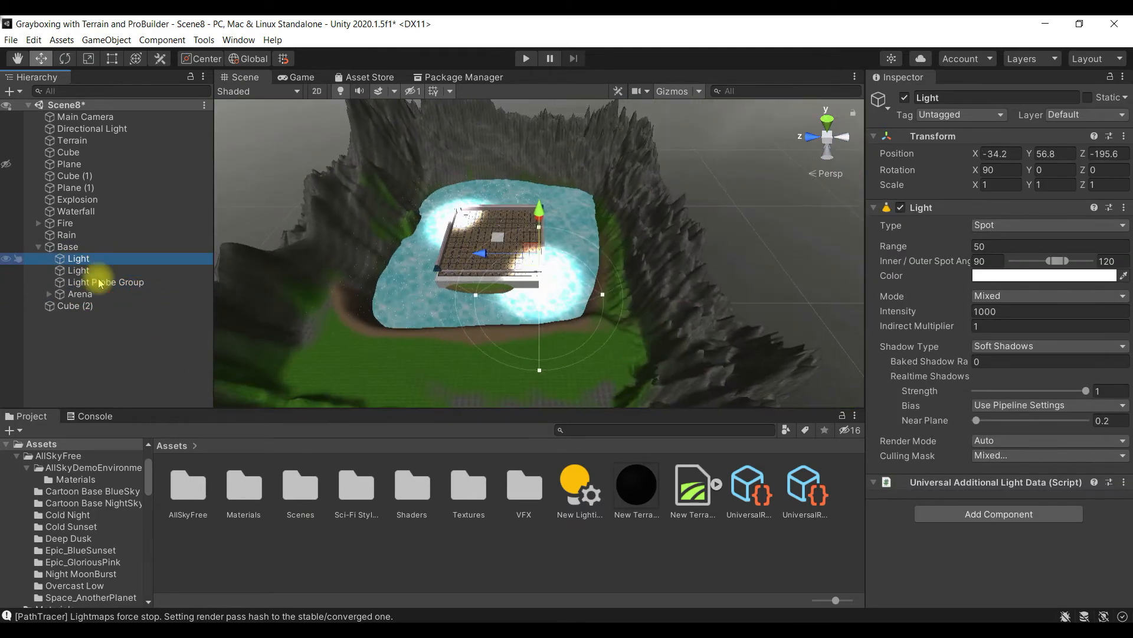
click(106, 283)
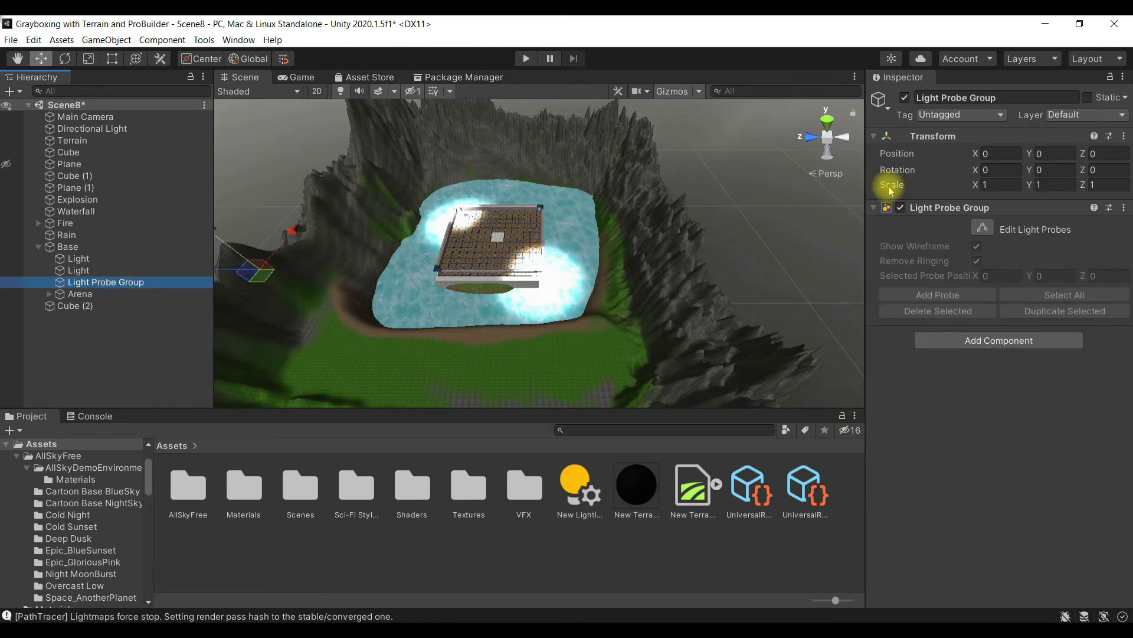
click(112, 270)
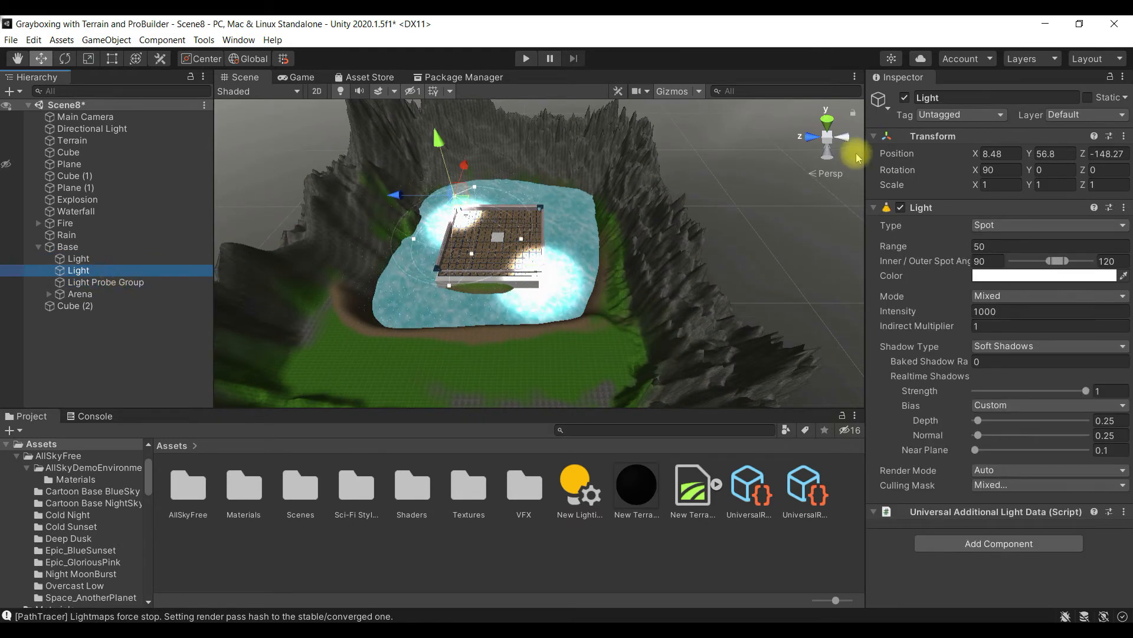
click(1048, 154)
key(ctrl+c)
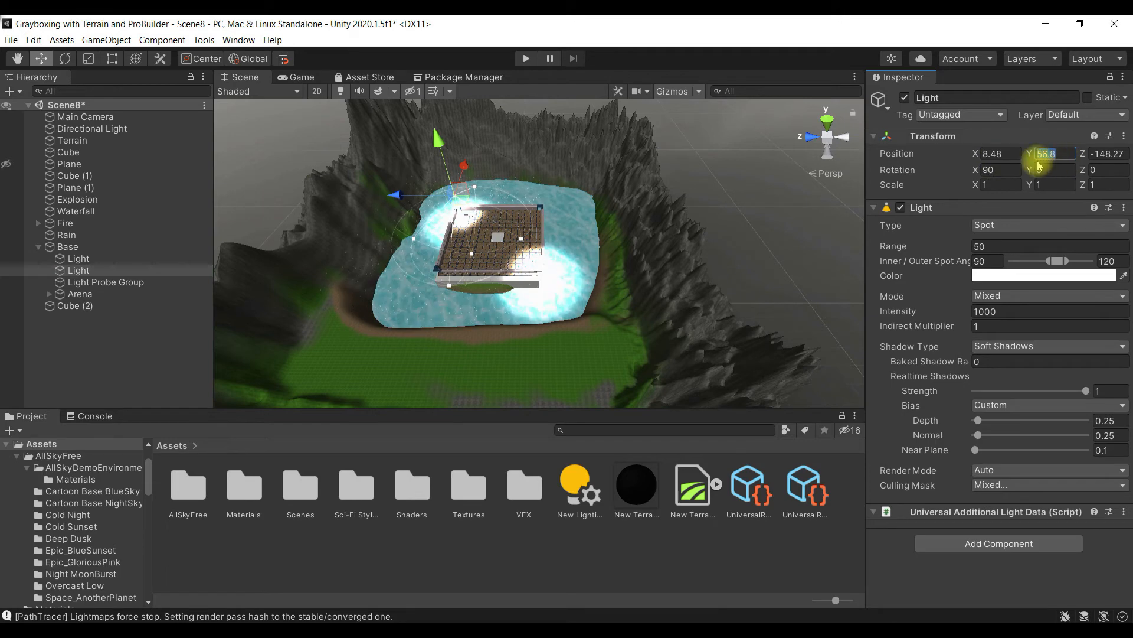
click(109, 282)
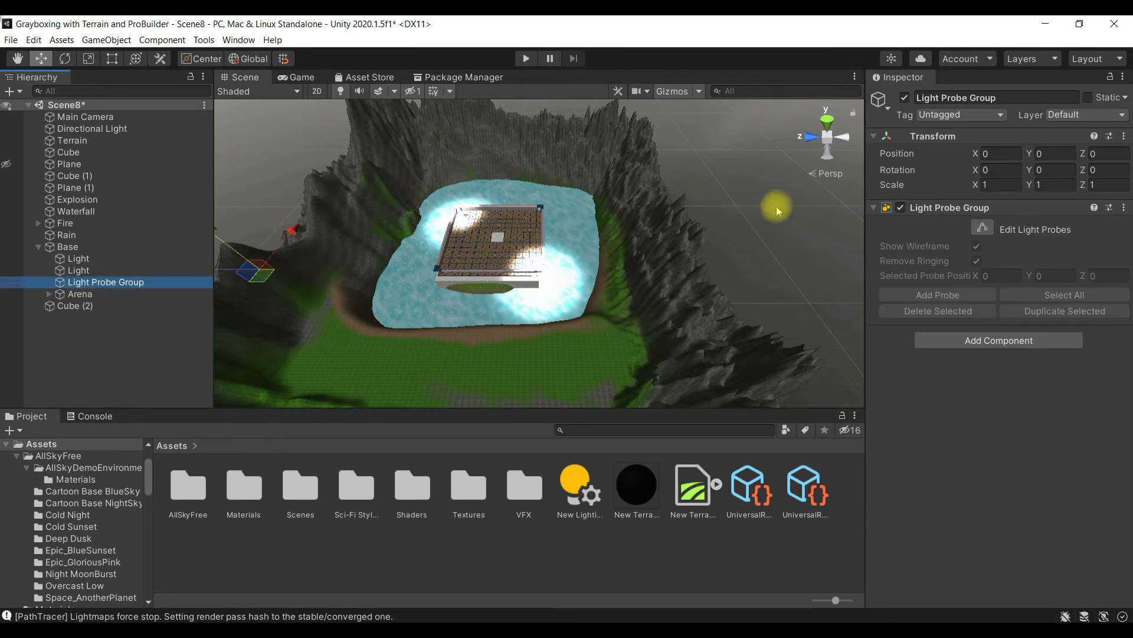
click(1053, 153)
key(ctrl+v)
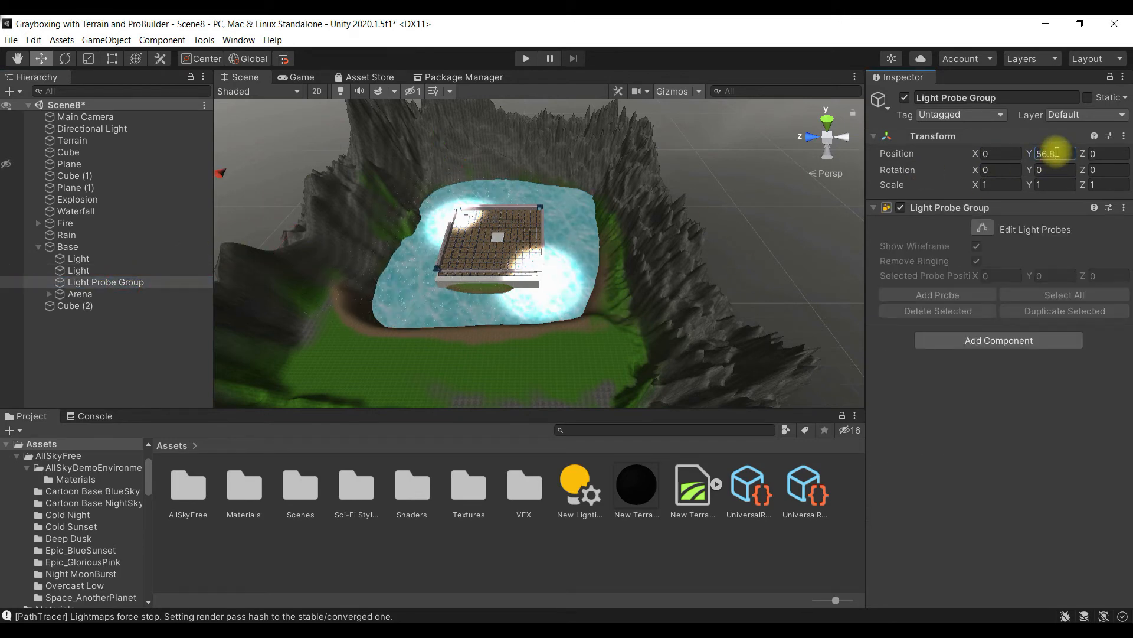
Compare the two spotlights' positions and set the Light Probe Group's Z position to -148
click(121, 270)
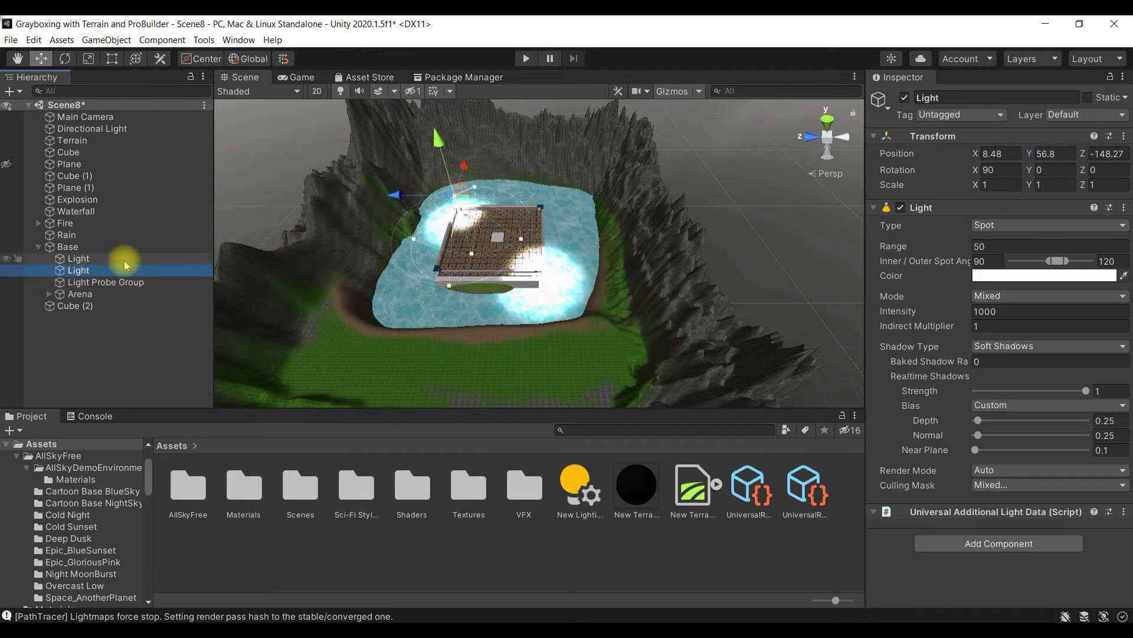
click(124, 260)
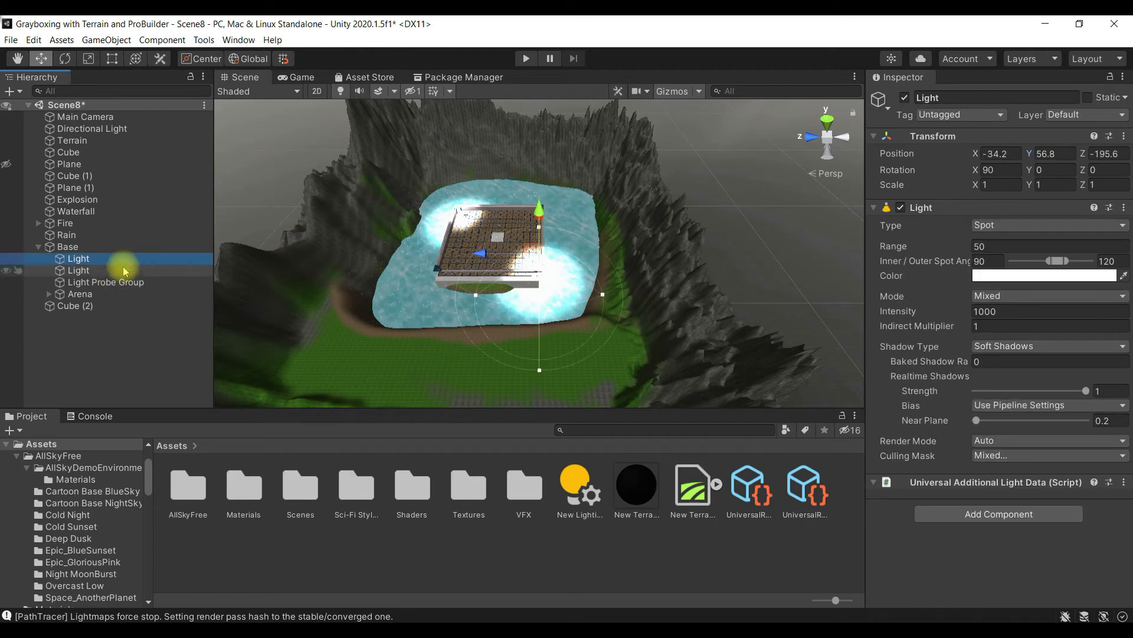
click(123, 267)
click(125, 256)
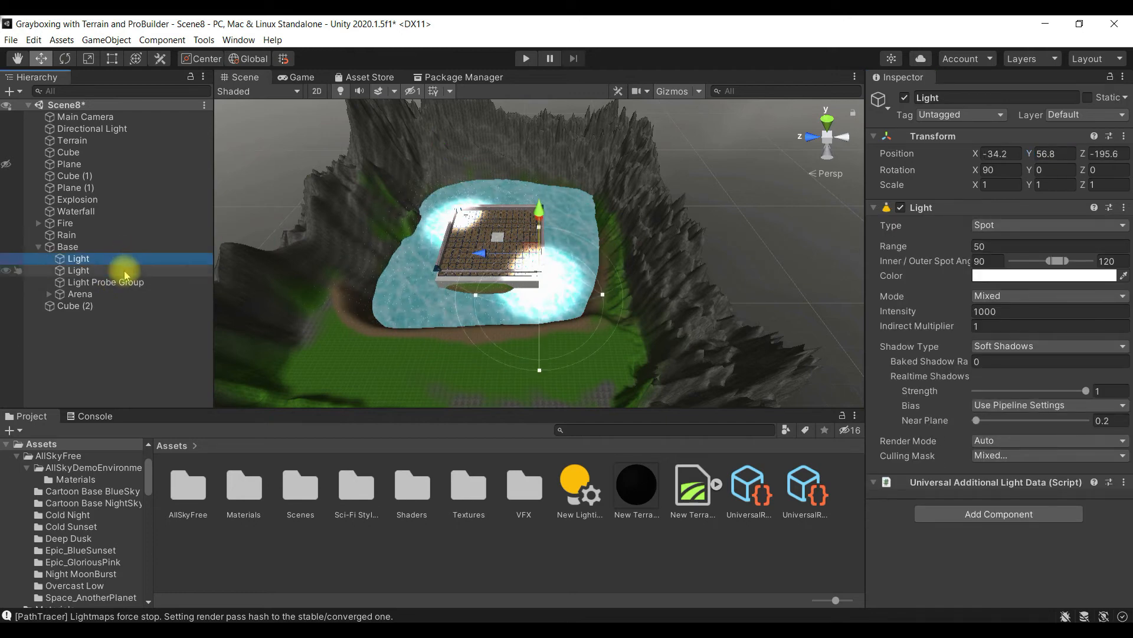
click(124, 270)
click(121, 282)
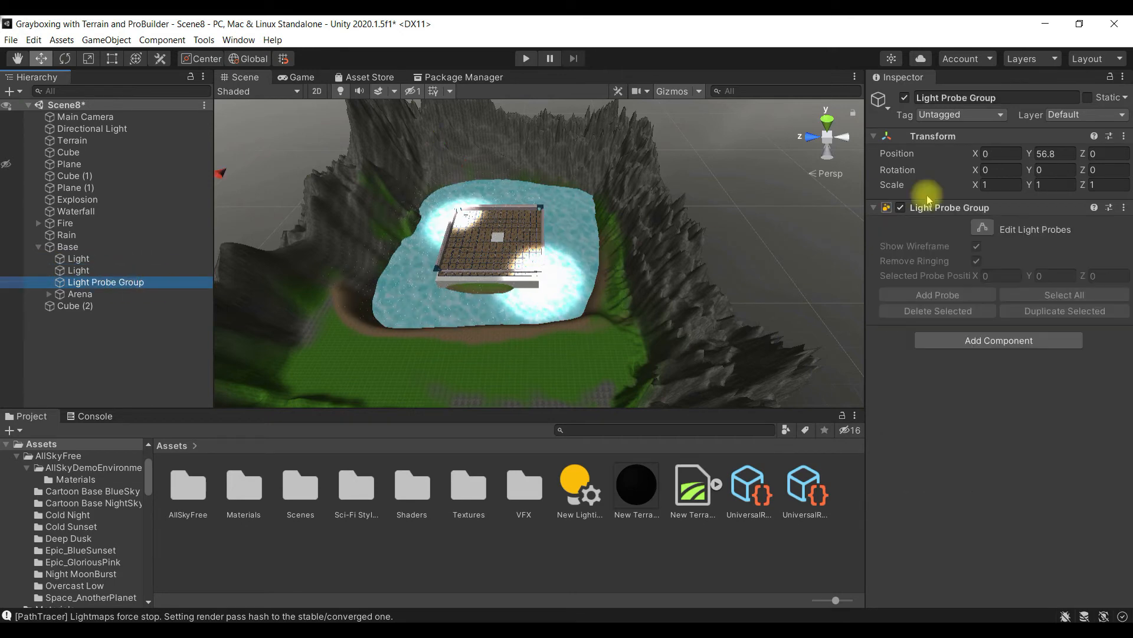
click(1114, 154)
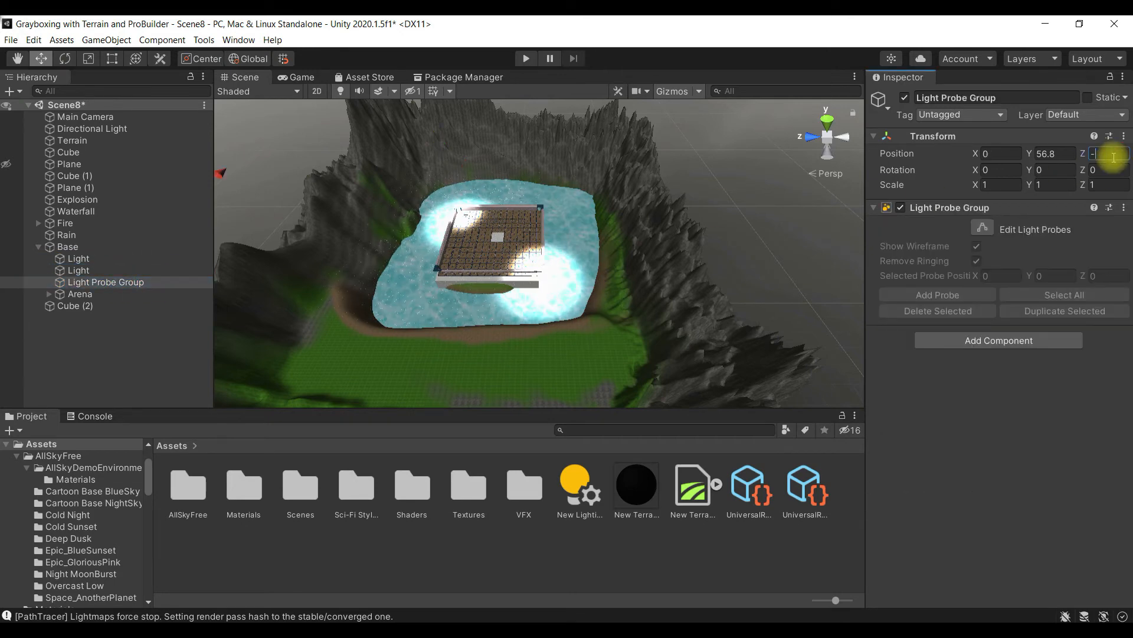
text(-148)
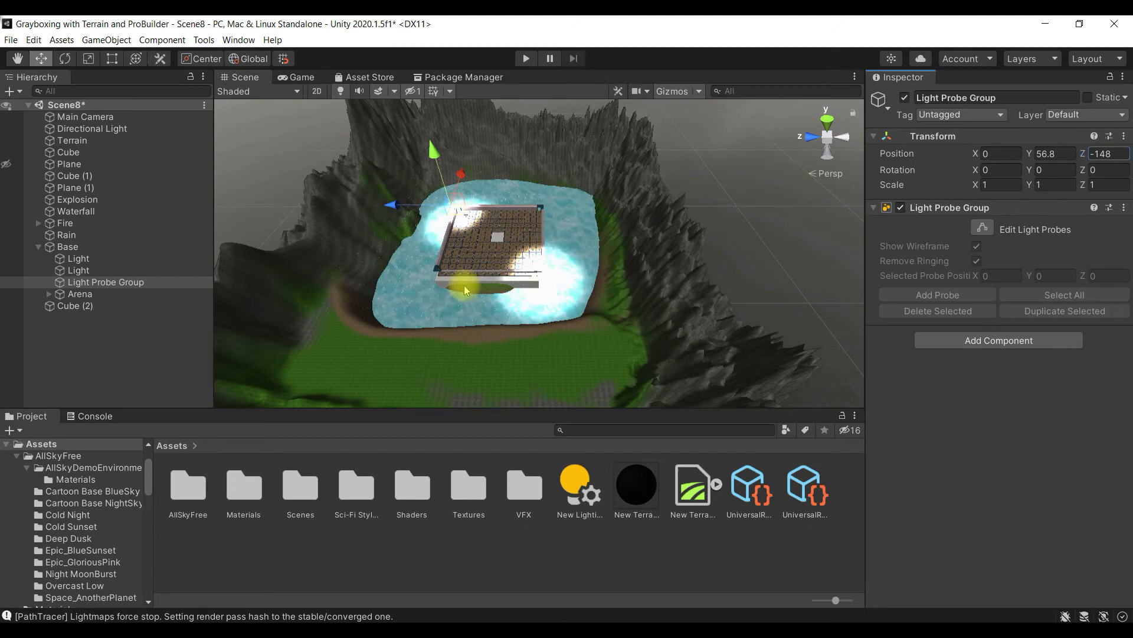
Move the Light Probe Group down into the arena near the white centre tile, at about X -14, Y 46.3, Z -173.5
scroll(463, 284, up, 4)
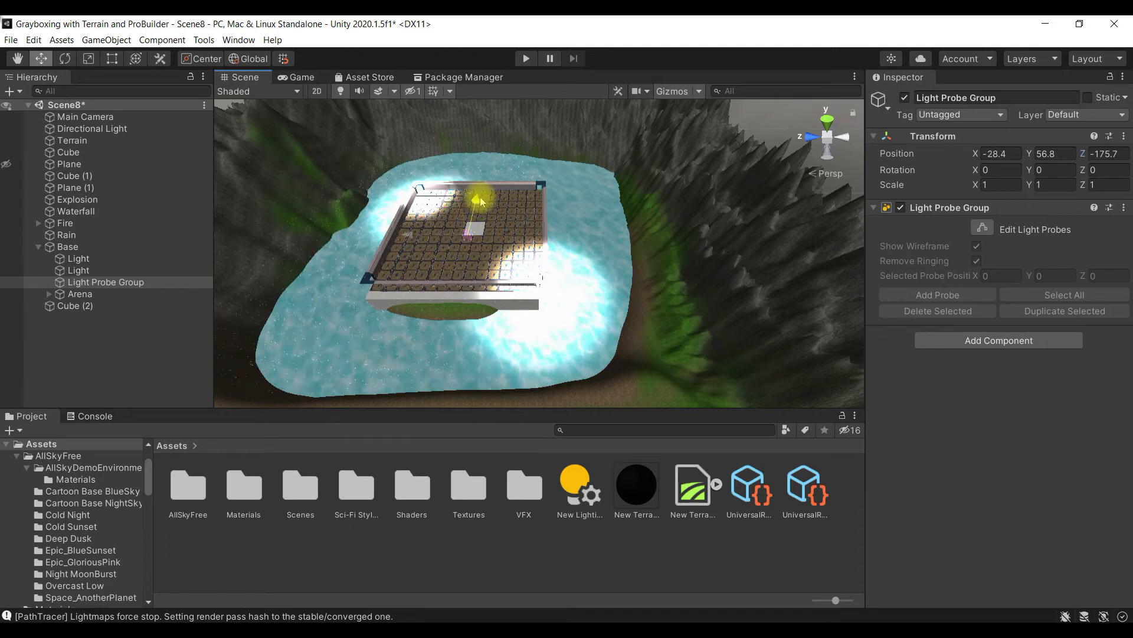
right_drag(424, 234, 482, 300)
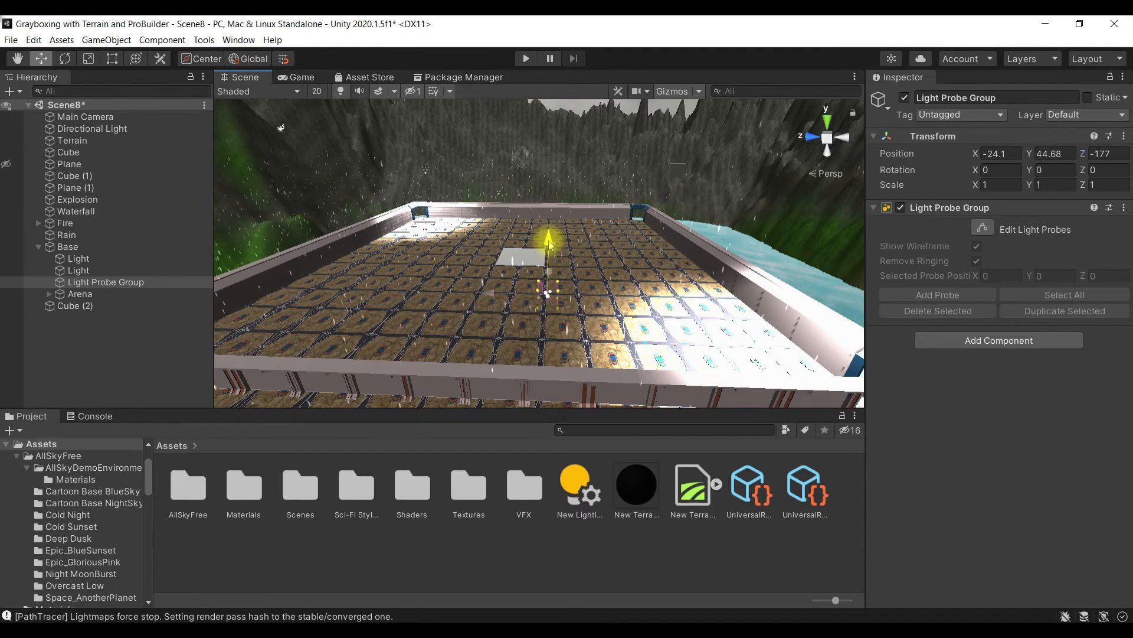
alt+drag(551, 236, 807, 396)
key(f)
drag(556, 260, 677, 281)
drag(580, 271, 531, 260)
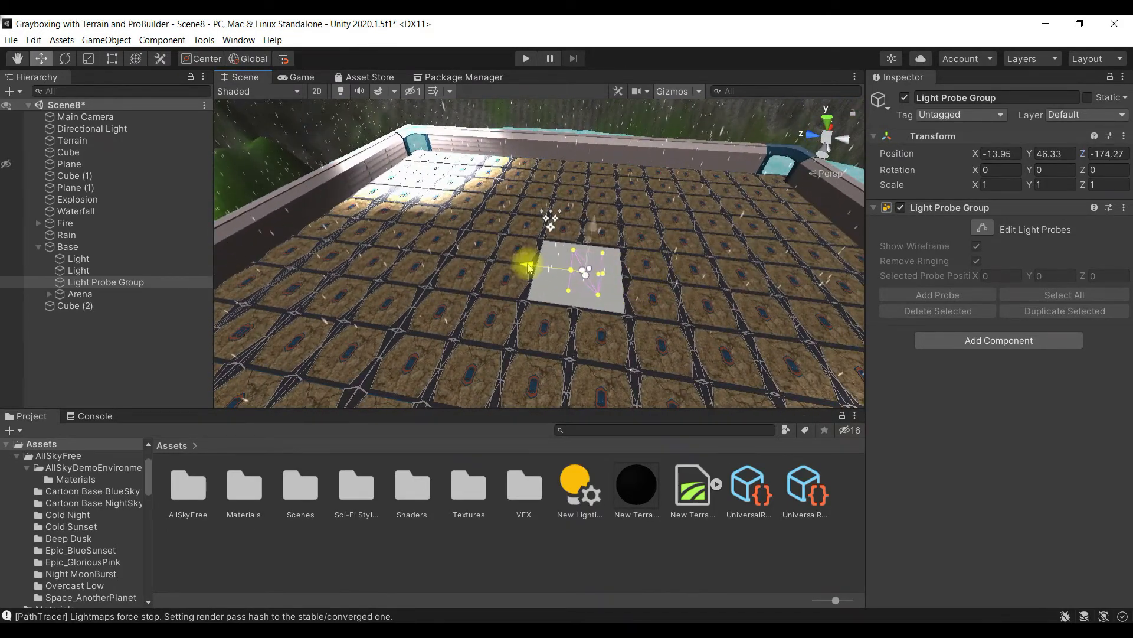
Fine-tune the Light Probe Group over the white tile to about X -12.68, Z -173.16 and save the scene
alt+drag(627, 314, 278, 397)
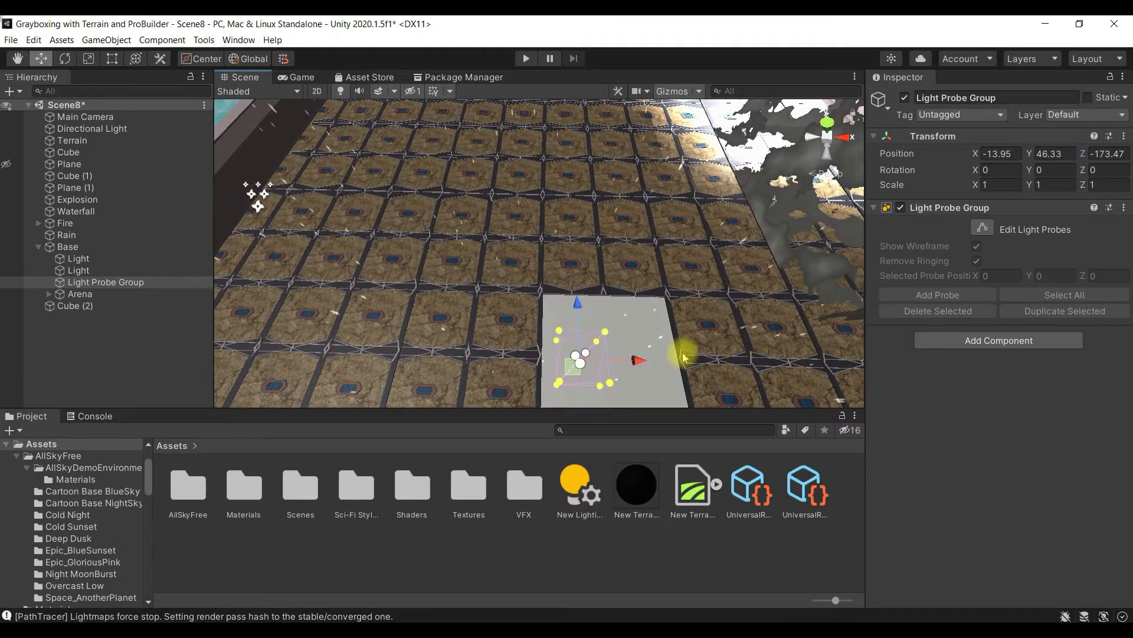
alt+drag(732, 370, 627, 229)
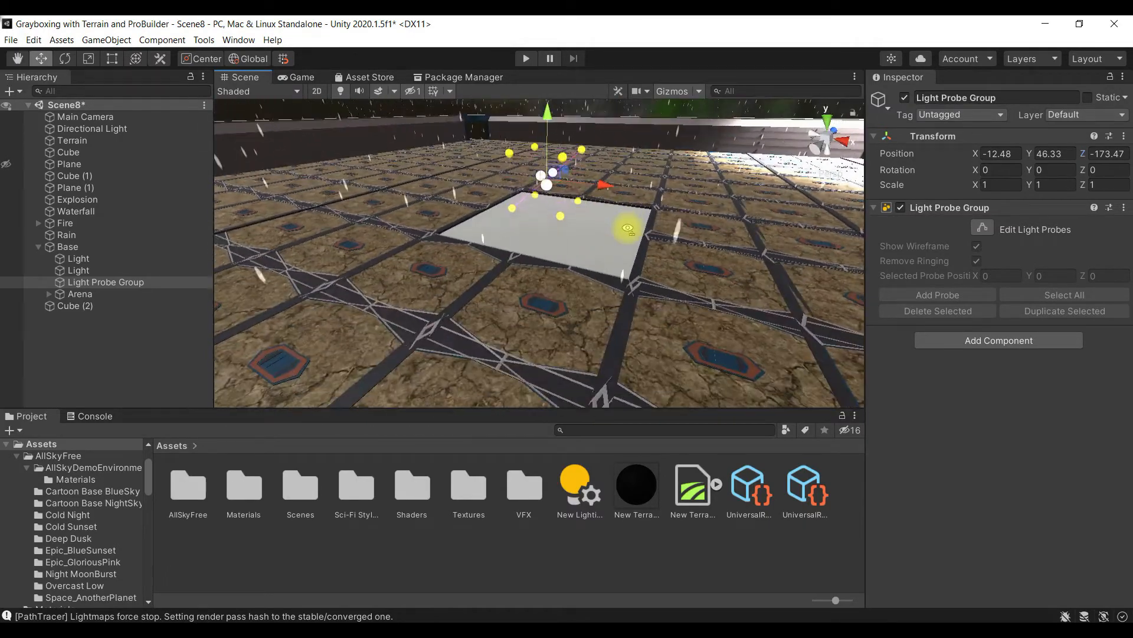
drag(608, 183, 622, 187)
alt+drag(675, 230, 858, 296)
scroll(527, 253, down, 10)
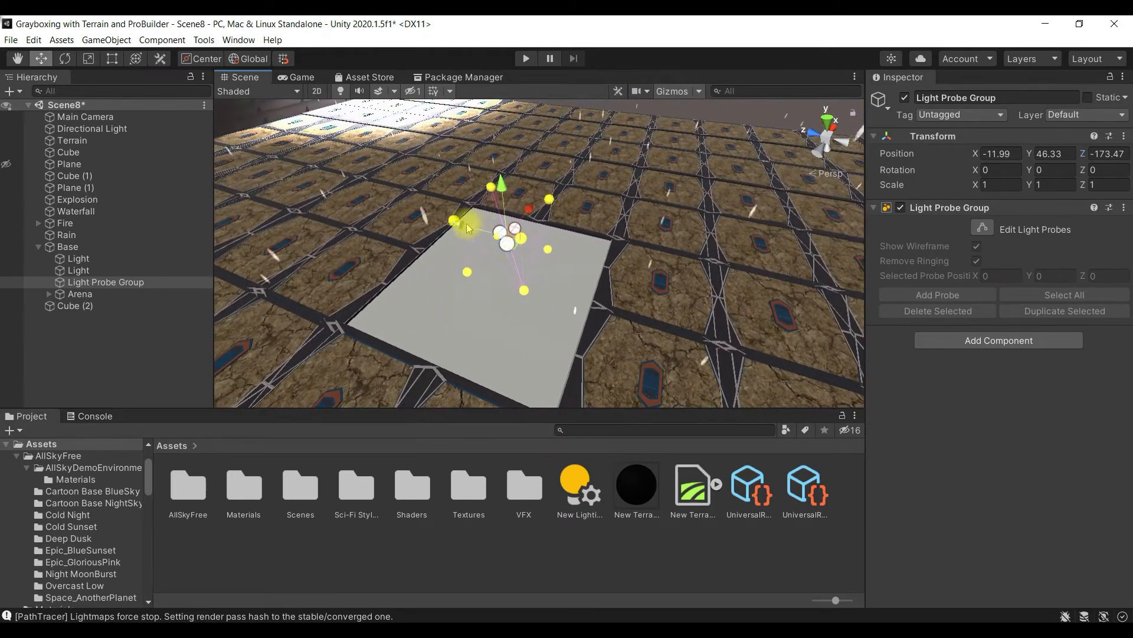
drag(466, 224, 457, 222)
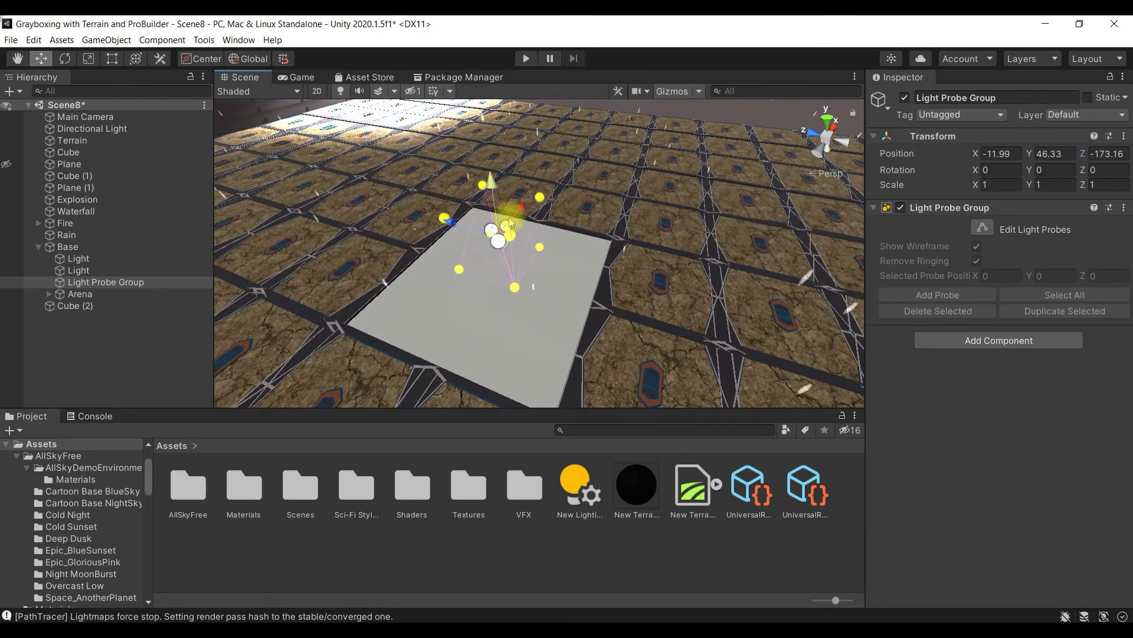
drag(524, 207, 514, 218)
alt+drag(581, 286, 703, 254)
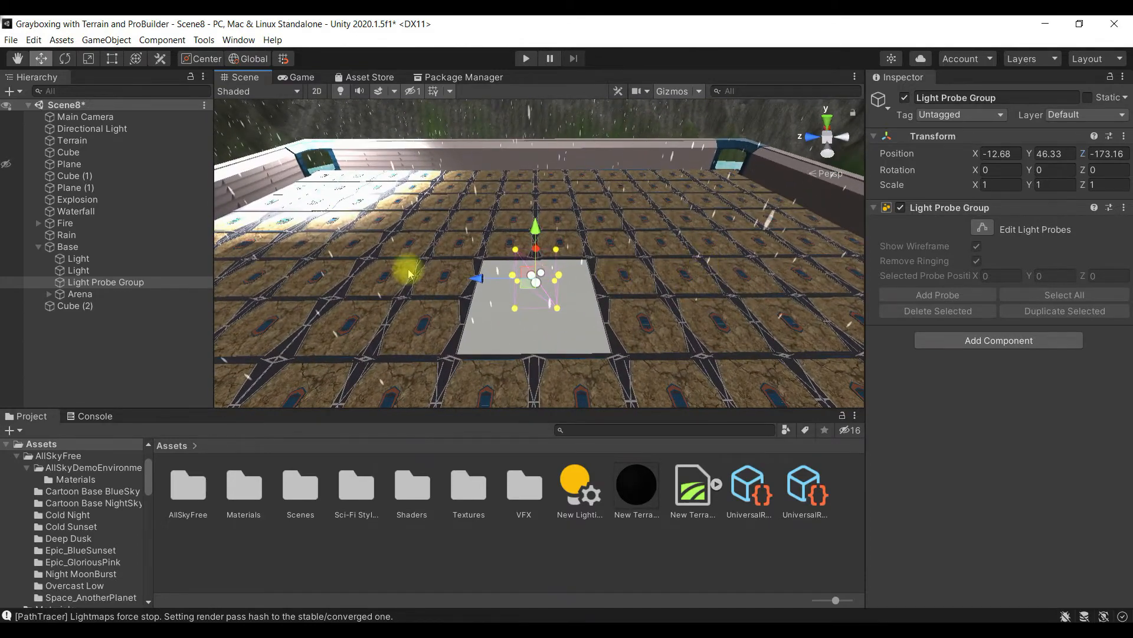
click(118, 282)
key(ctrl+s)
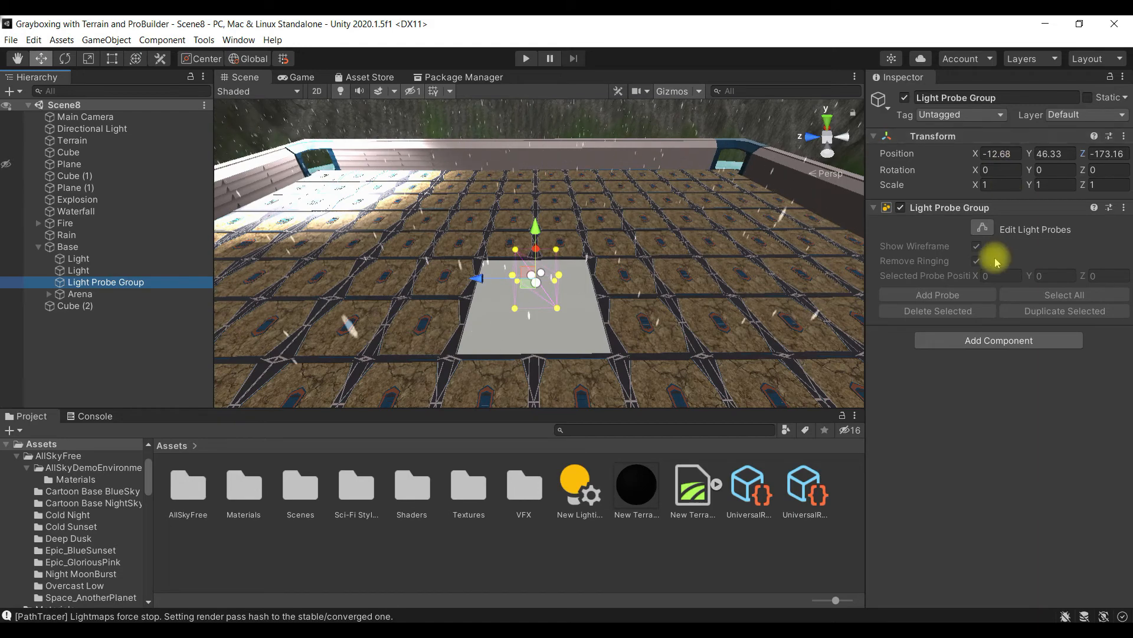
Enable light probe editing, duplicate all the group's probes and shift the copies along Z to about -2.28
click(1069, 229)
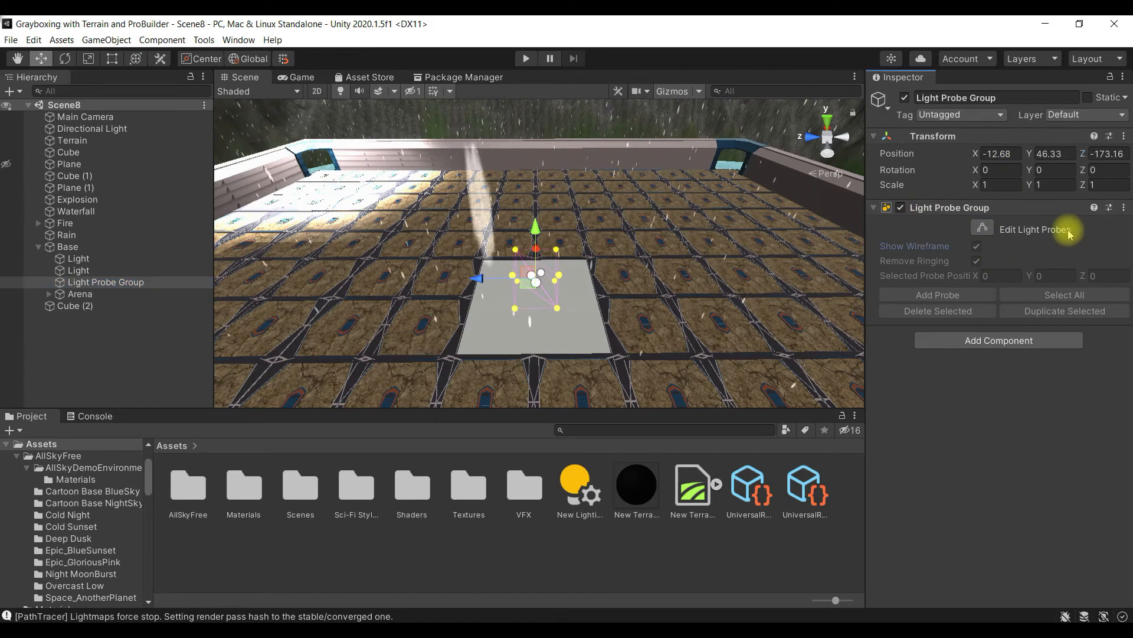
click(981, 228)
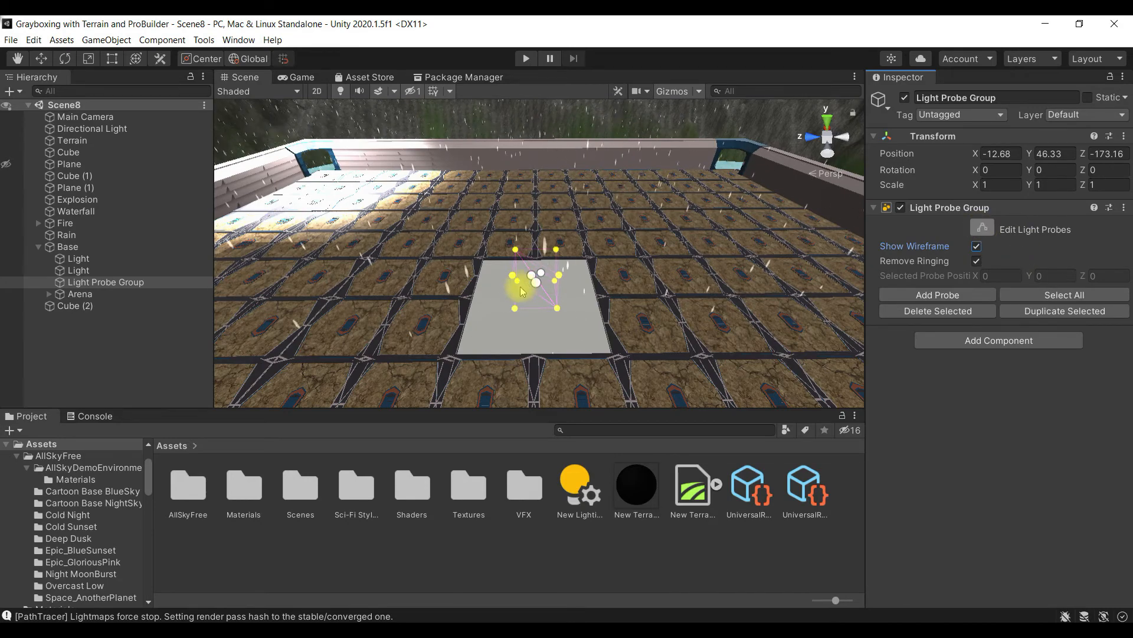
click(1088, 301)
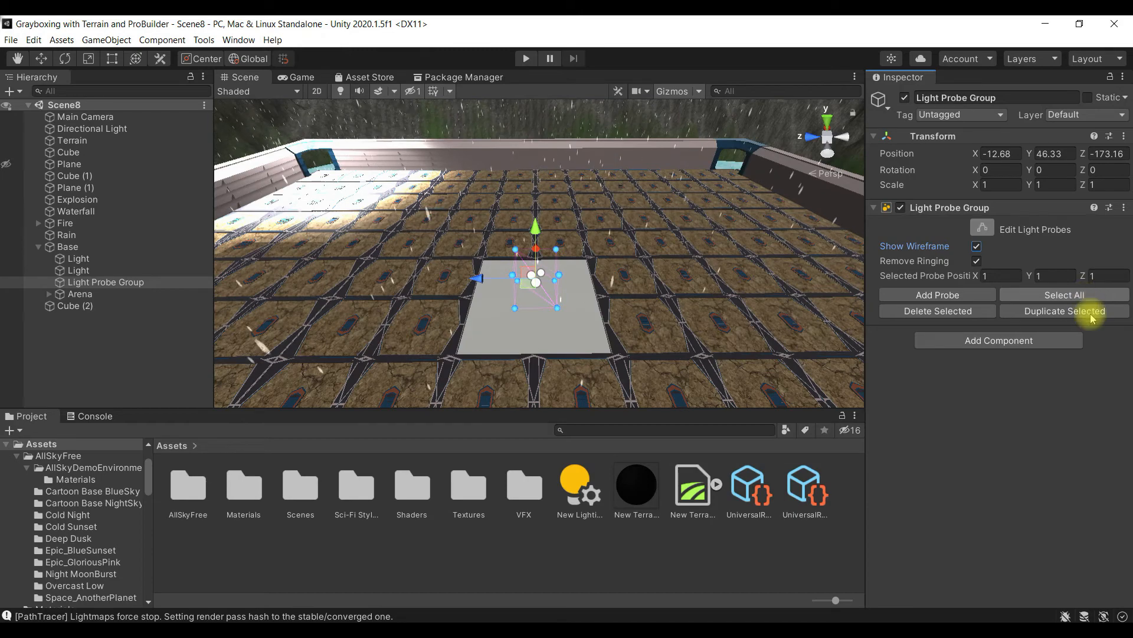
click(1092, 312)
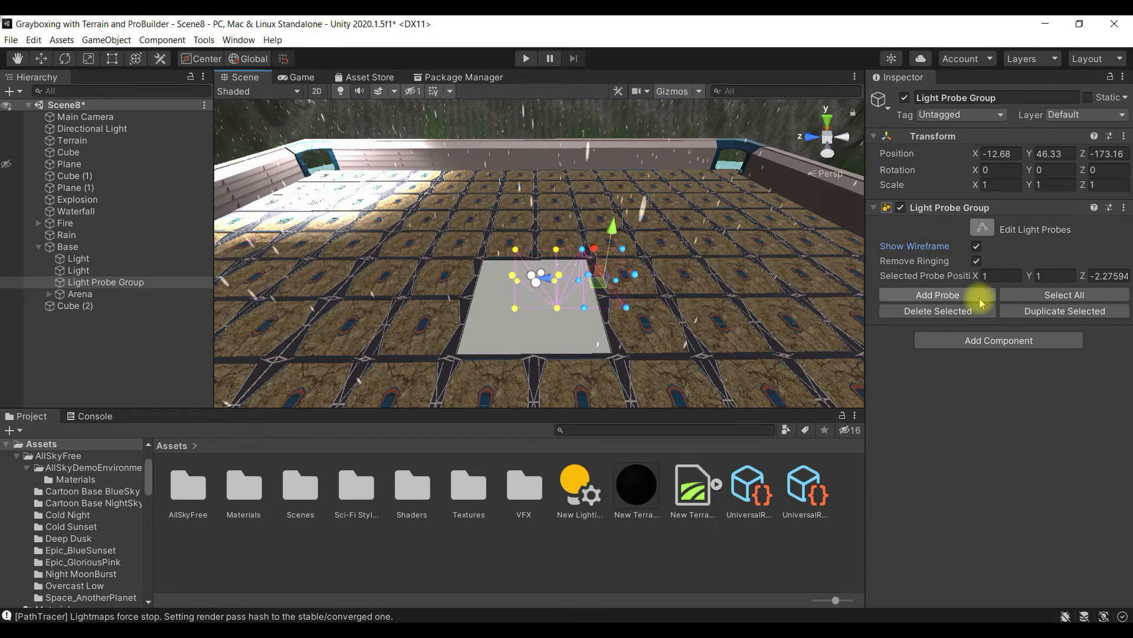
Duplicate all the probes again and shift the copies along Z to about 4.05, forming a longer row
click(1069, 297)
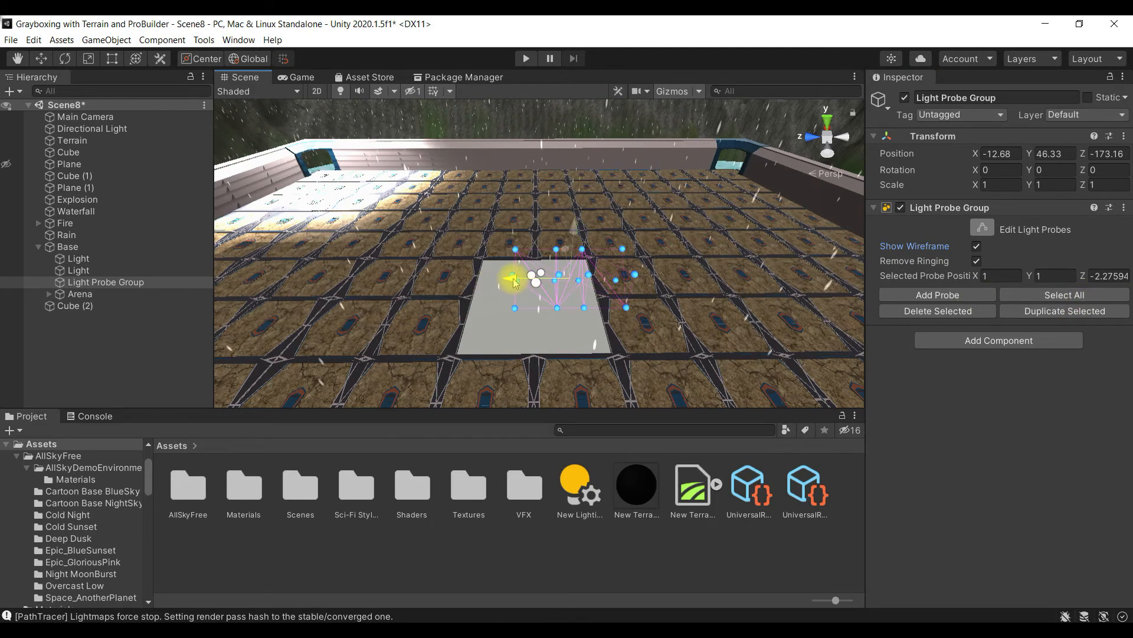
click(1084, 312)
drag(511, 278, 430, 297)
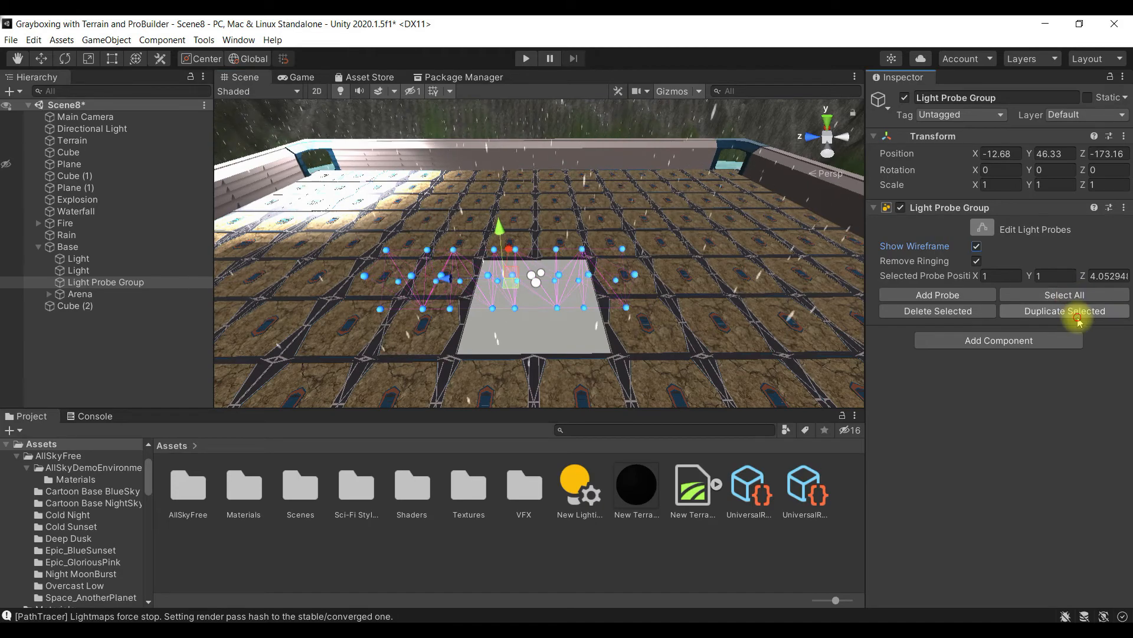
Duplicate the whole probe row along X, placing copies on both sides at about X -2.75 and 4.72
drag(507, 275, 505, 295)
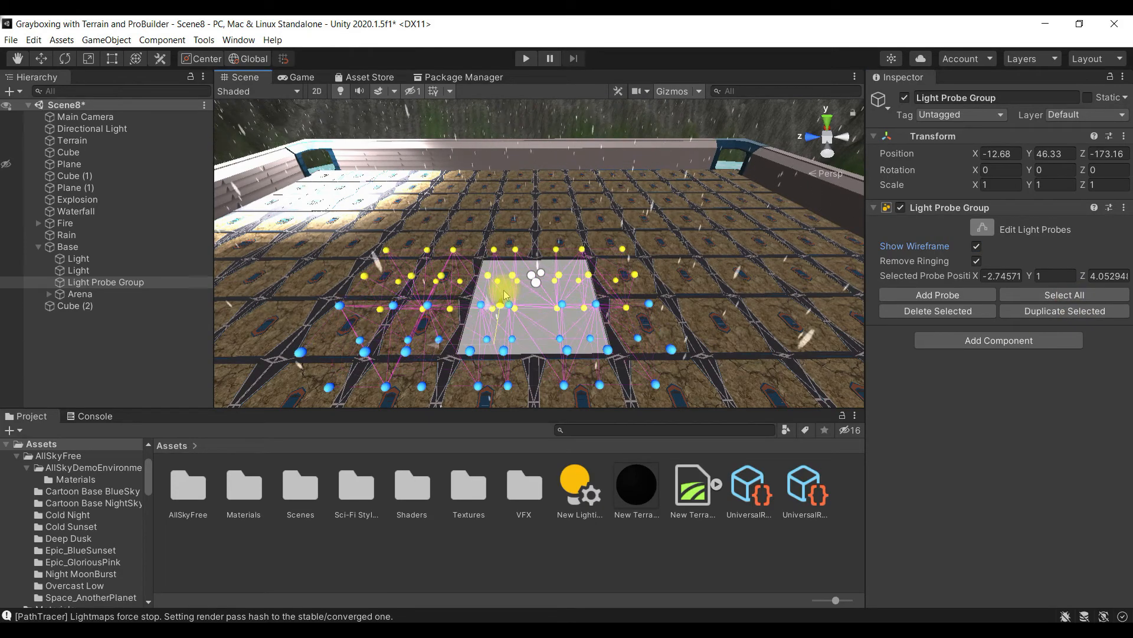
alt+drag(605, 310, 826, 360)
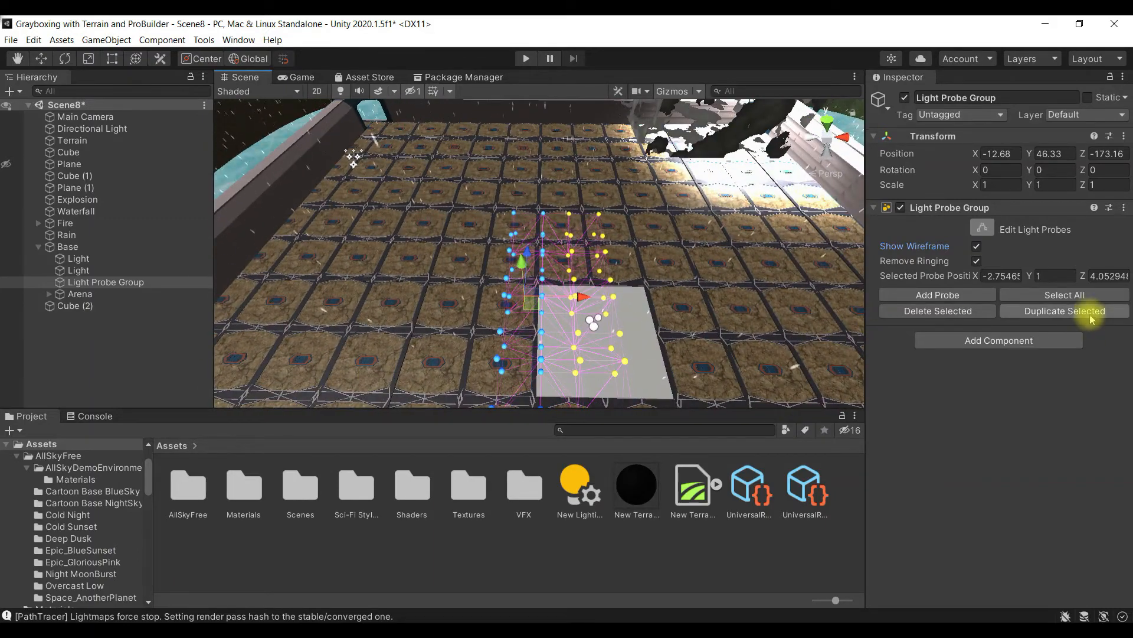
drag(582, 297, 714, 312)
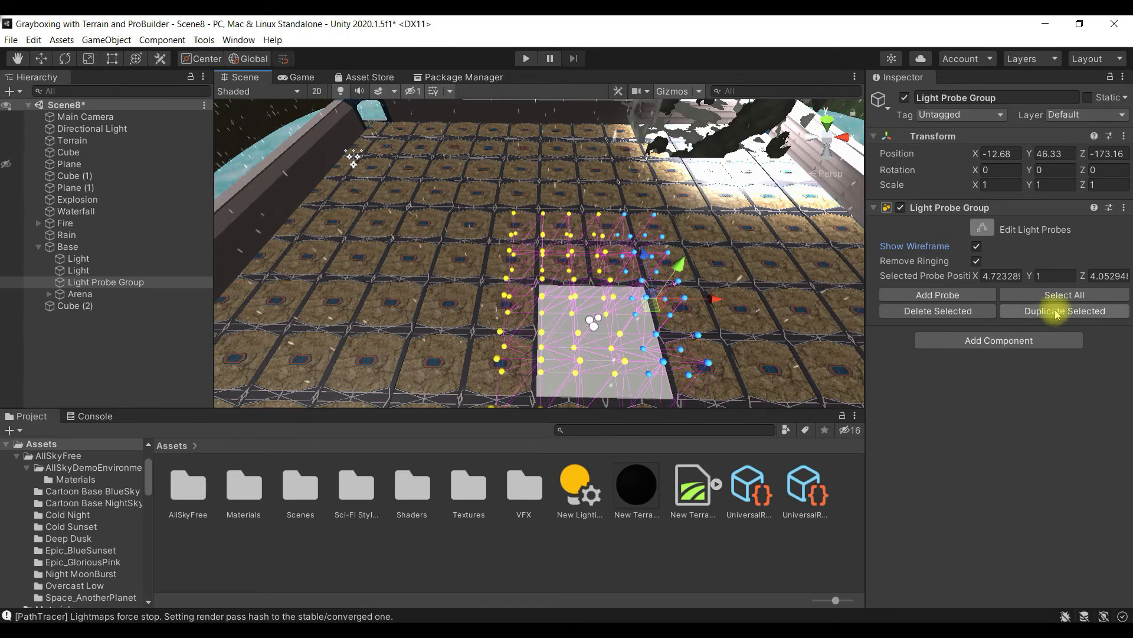
Widen the probe grid with further duplicated rows along X at about 8.07, -6.13 and 11.19
click(1080, 317)
scroll(592, 395, down, 4)
drag(667, 279, 701, 294)
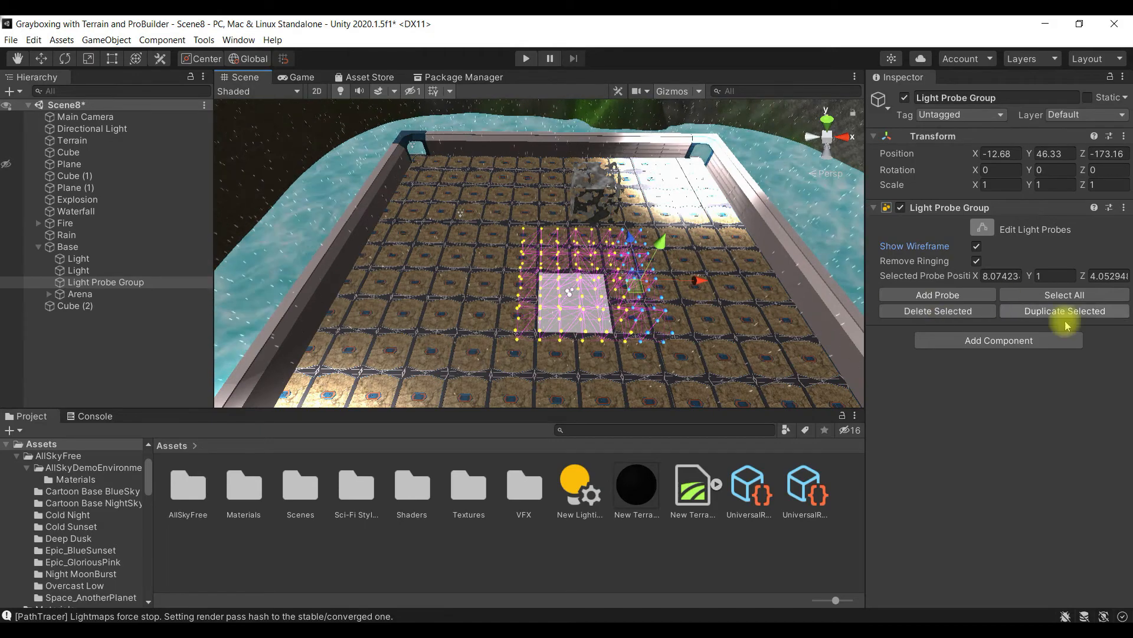
click(1097, 315)
drag(701, 279, 552, 305)
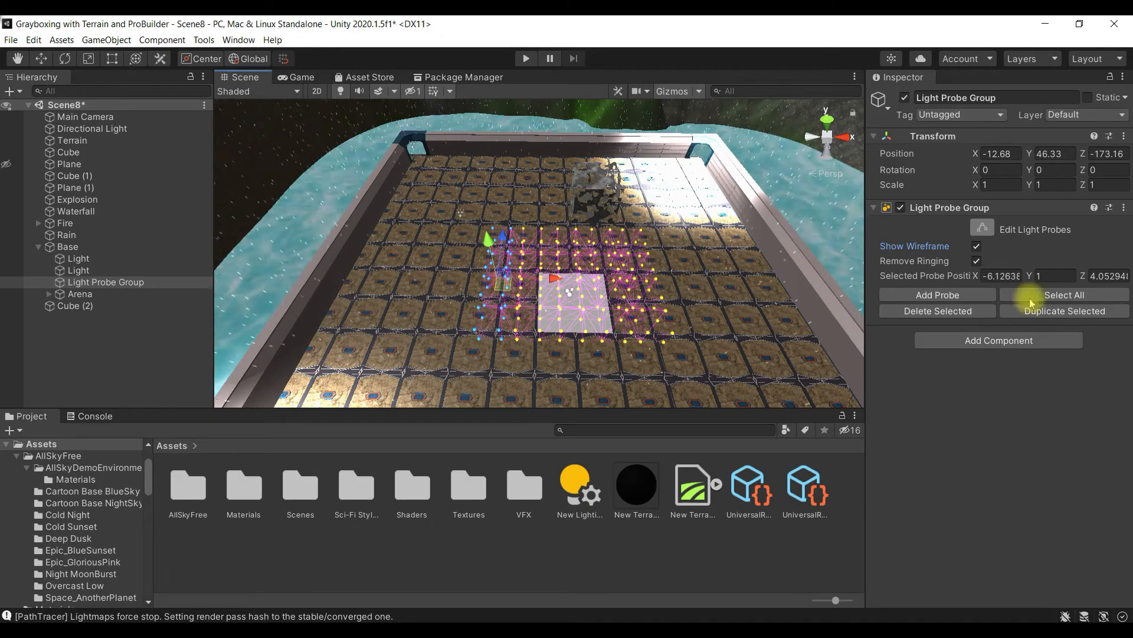
click(1081, 313)
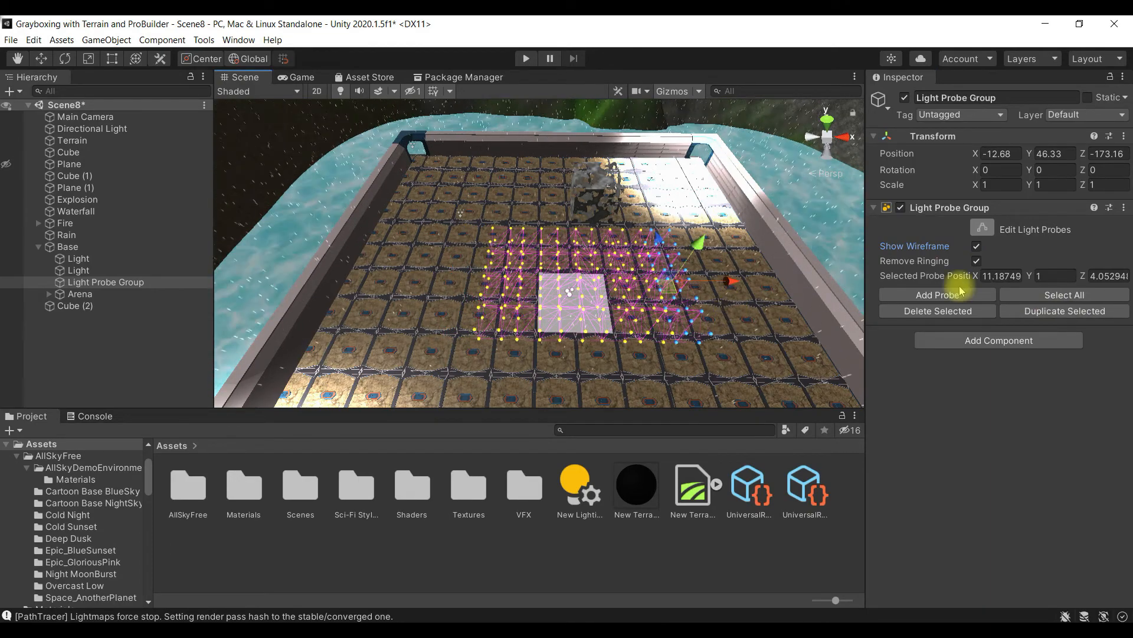
Extend the probe grid along positive X with more duplicated rows up to the arena wall
click(1059, 310)
drag(652, 283, 867, 293)
right_drag(687, 357, 645, 339)
key(d)
drag(645, 338, 563, 203)
Delete the duplicated probes that lie beyond the arena wall, over the water
right_drag(602, 260, 618, 324)
shift+drag(604, 334, 707, 320)
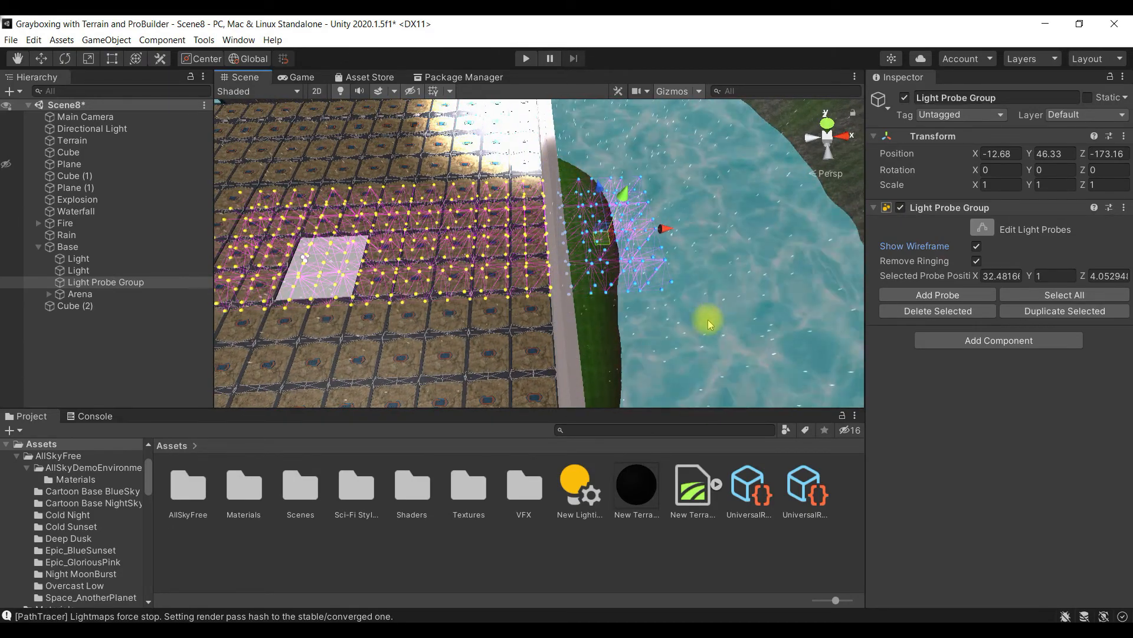
key(Delete)
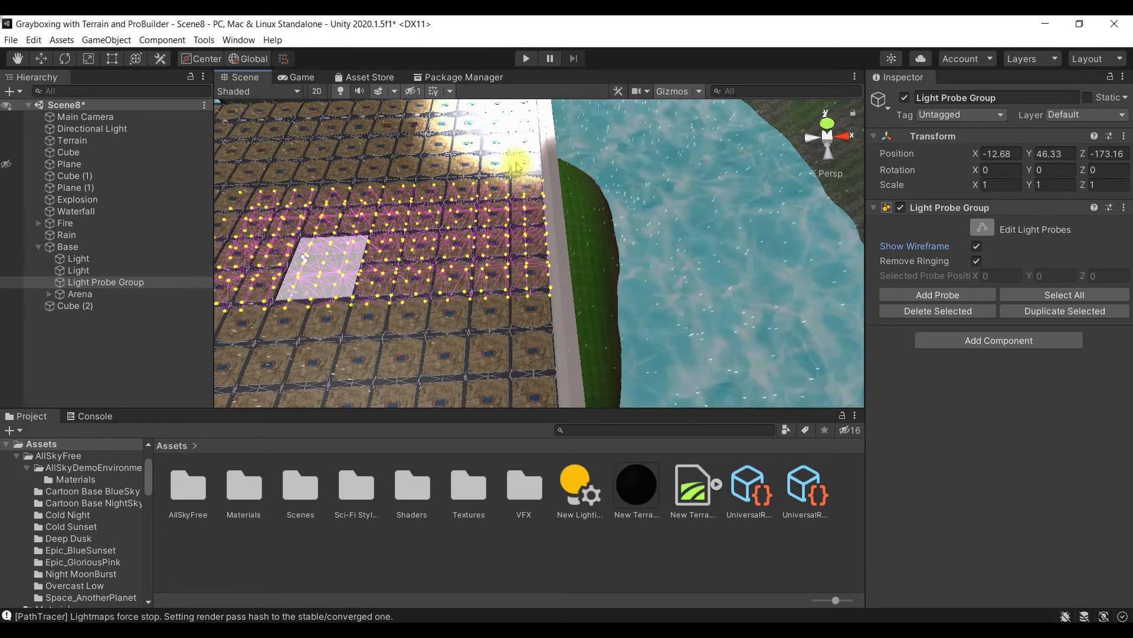
Delete the outermost block of light probes next to the arena wall at the grid's positive X end
drag(515, 162, 583, 341)
key(Delete)
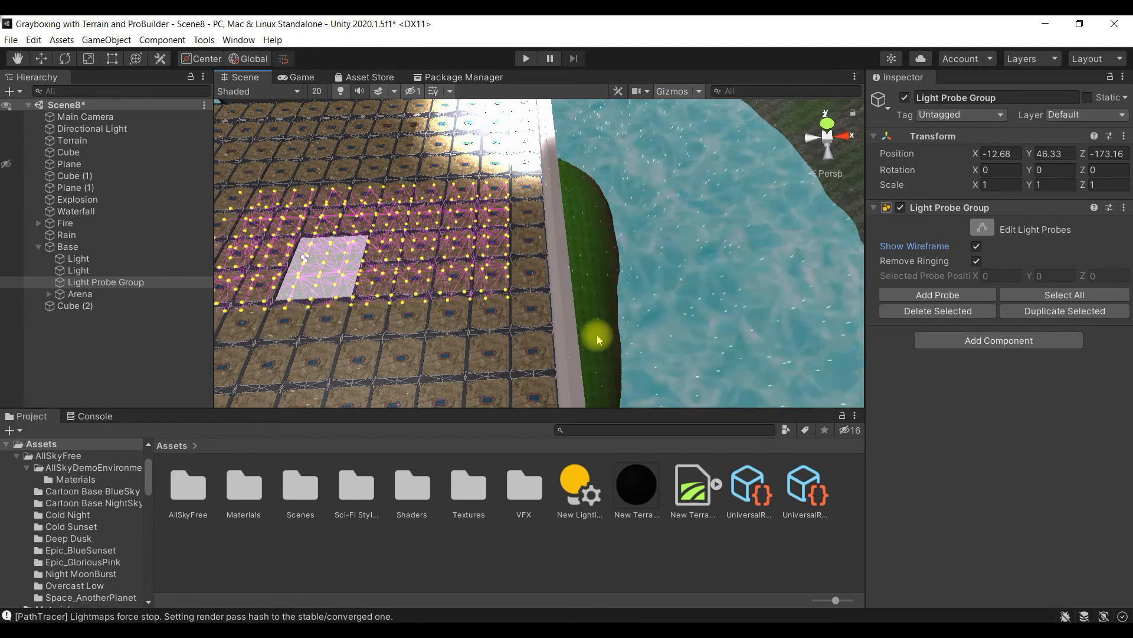
Duplicate a block of probes at the grid's negative X end, extending the rows along X to about -16.32
scroll(409, 274, down, 2)
alt+drag(409, 274, 478, 210)
drag(511, 294, 526, 349)
scroll(525, 349, up, 3)
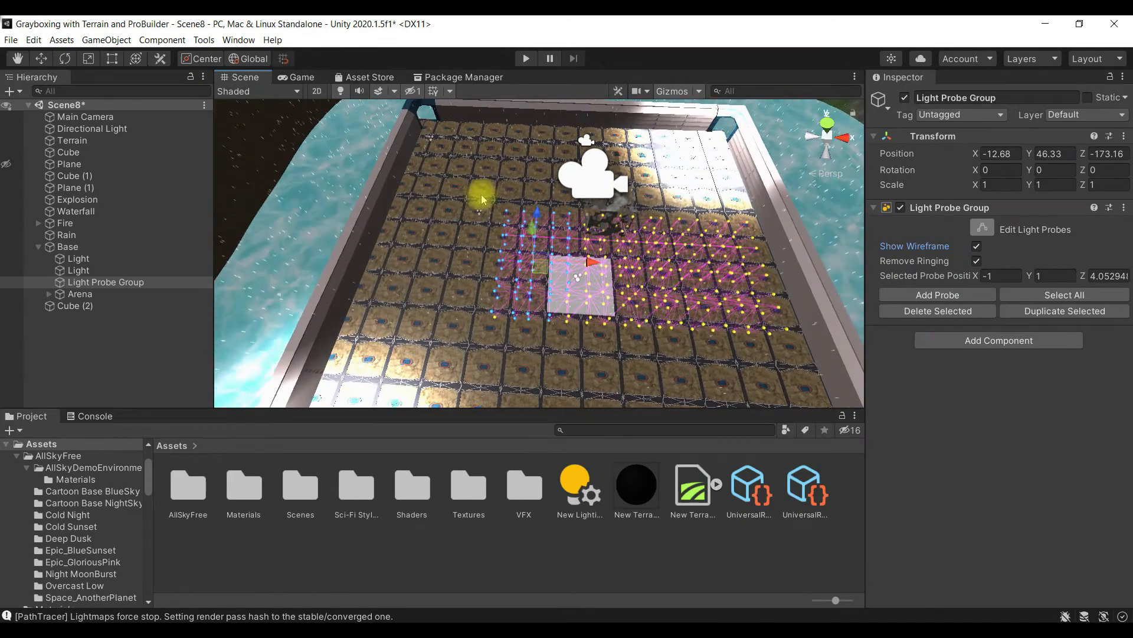
drag(554, 287, 576, 334)
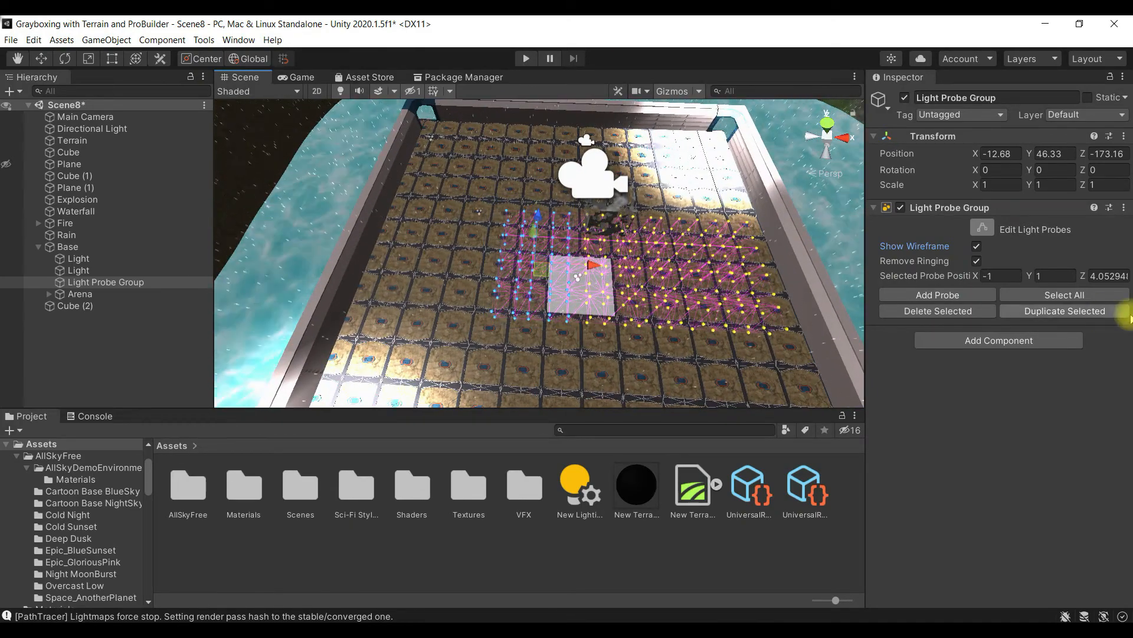
click(1088, 317)
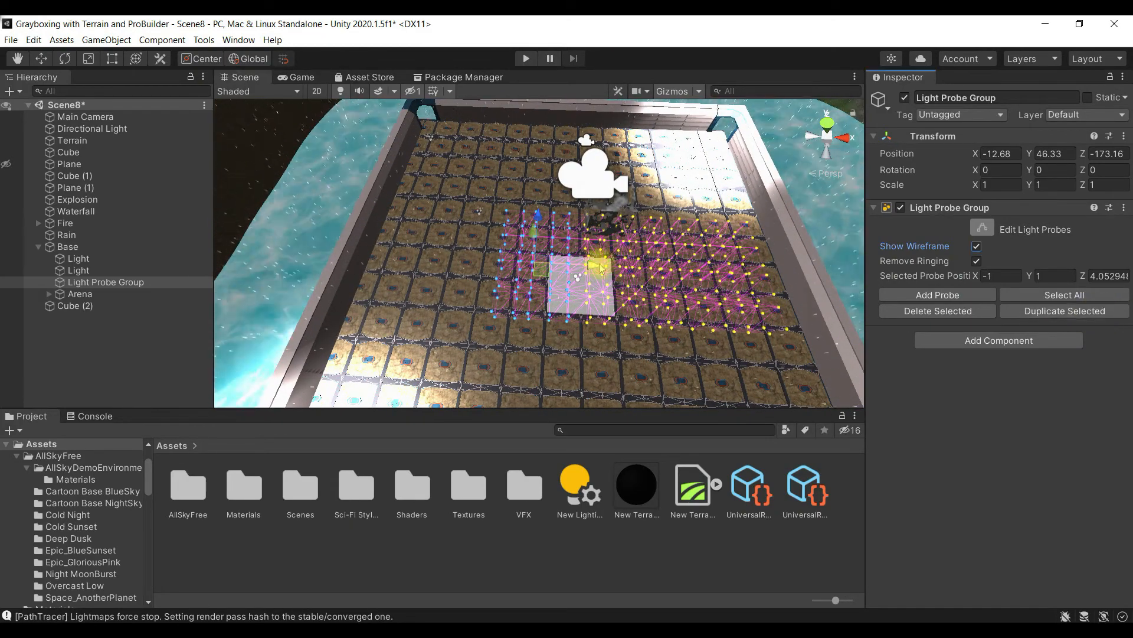
drag(601, 268, 568, 270)
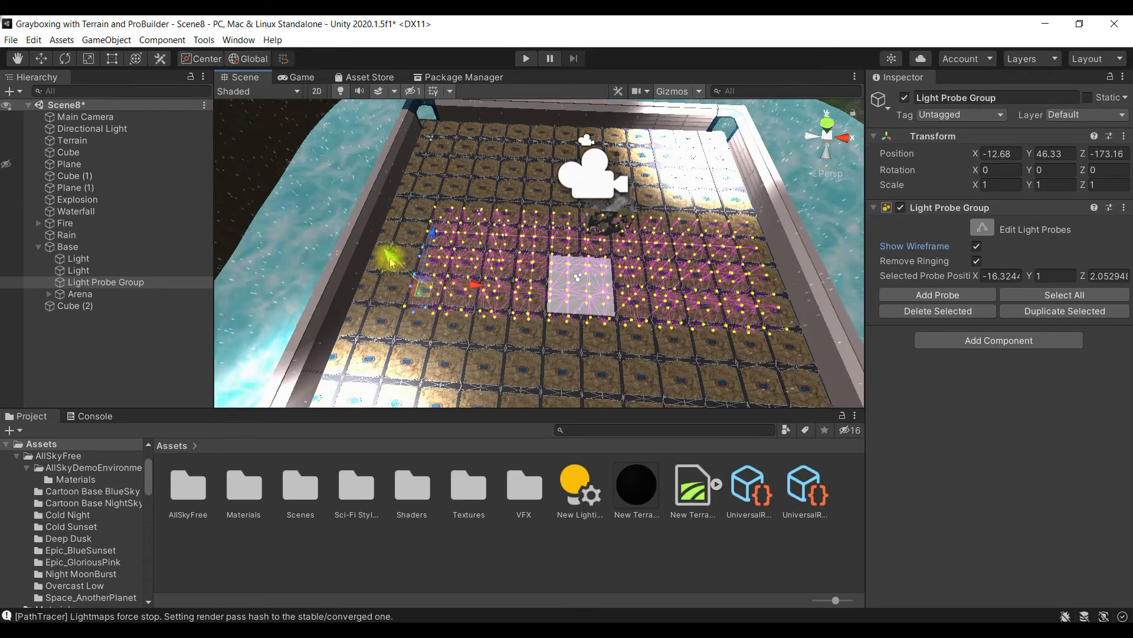
Duplicate the outermost probe columns at the negative X end and place the copies at about X -17.88, near the arena wall
alt+drag(411, 258, 442, 256)
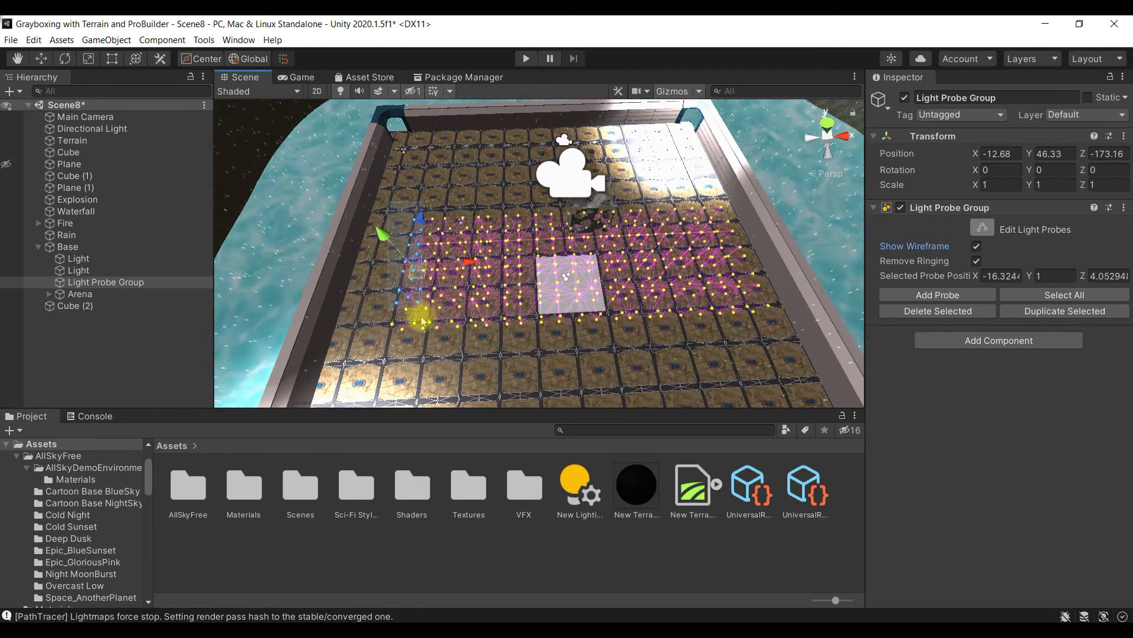
alt+drag(482, 356, 532, 242)
drag(565, 342, 587, 377)
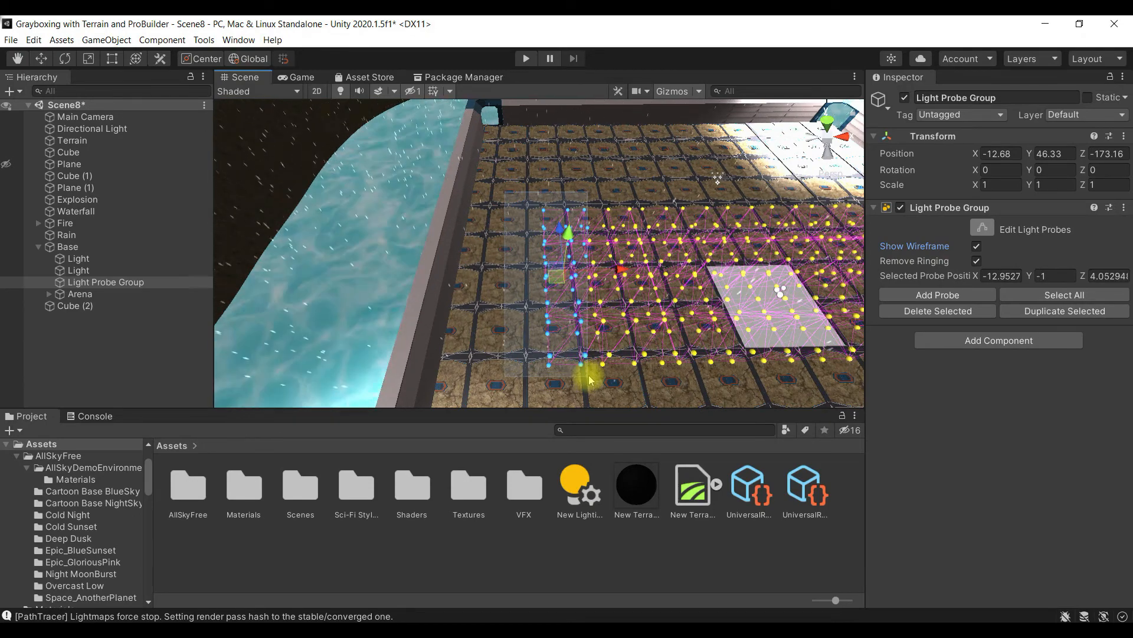
drag(590, 380, 591, 378)
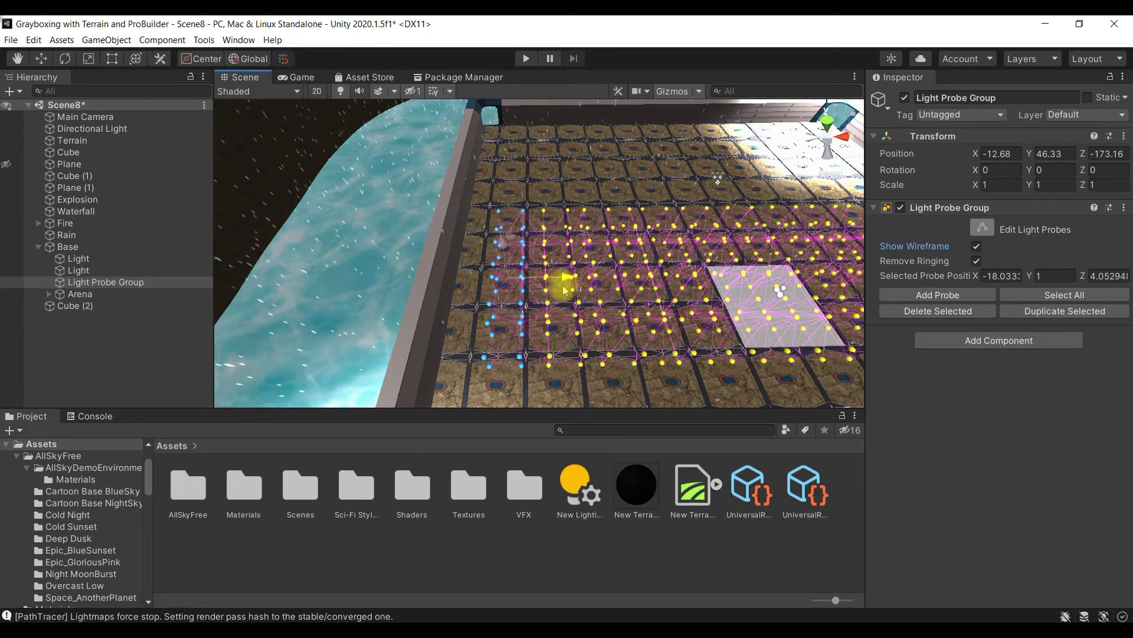
Select the entire probe strip across the arena and duplicate it along positive Z to about Z 16.83
alt+drag(619, 337, 329, 435)
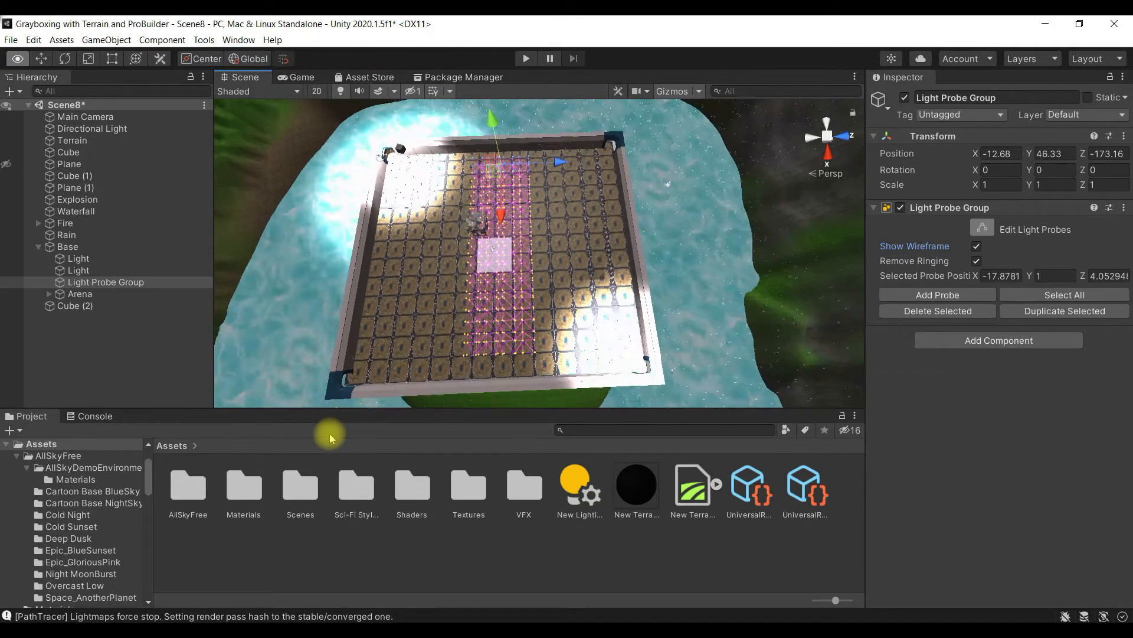
alt+drag(555, 231, 557, 236)
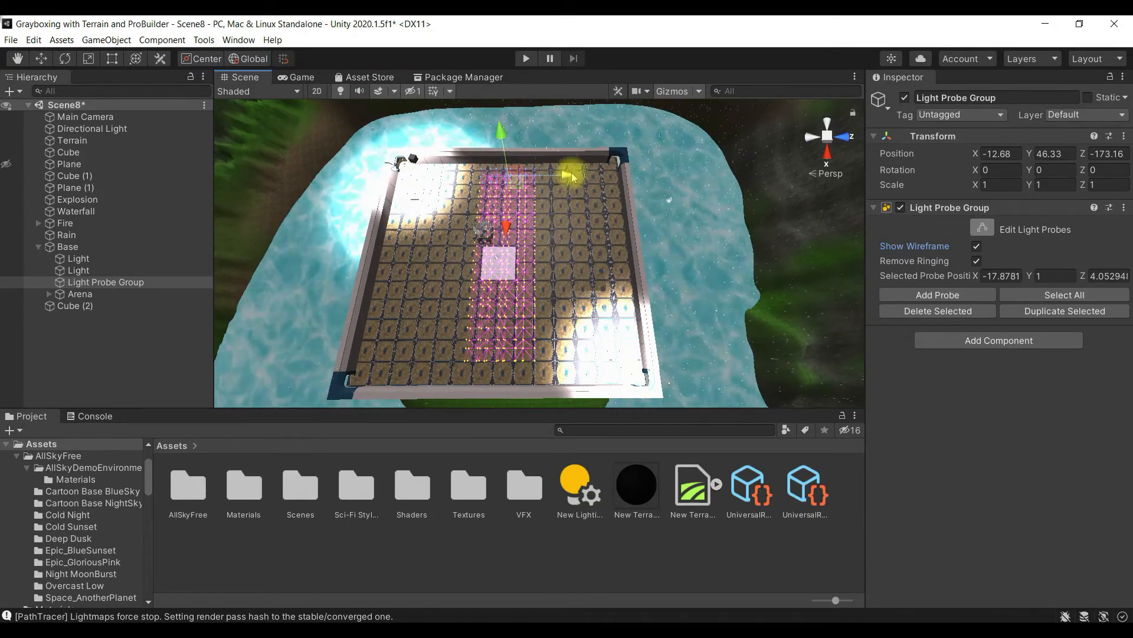
drag(556, 168, 527, 374)
right_drag(527, 373, 532, 346)
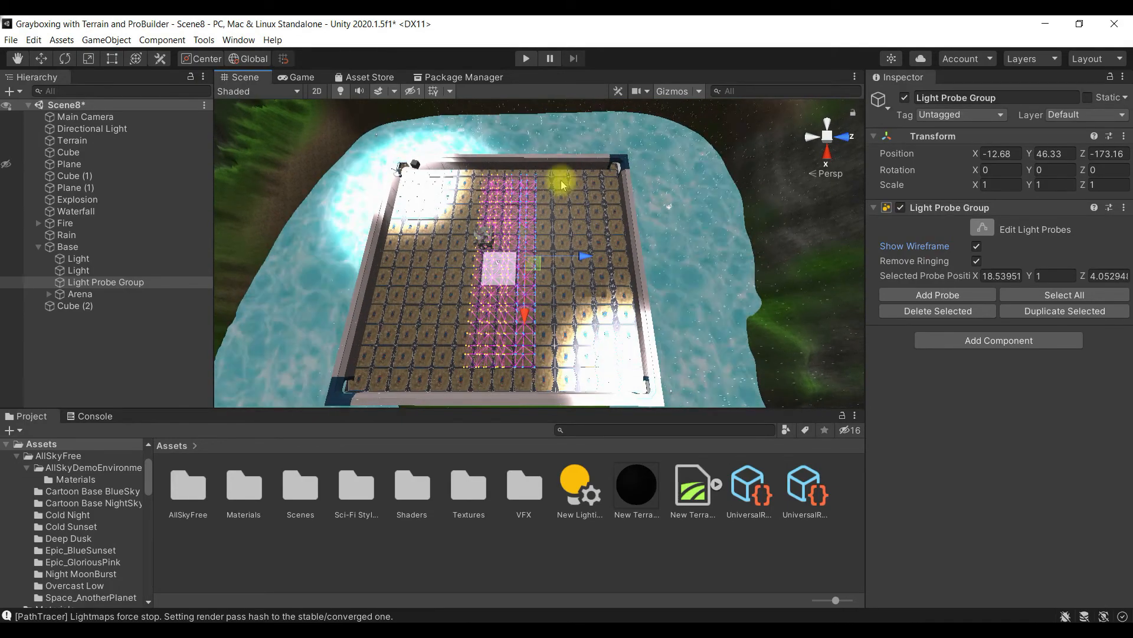
drag(543, 181, 468, 387)
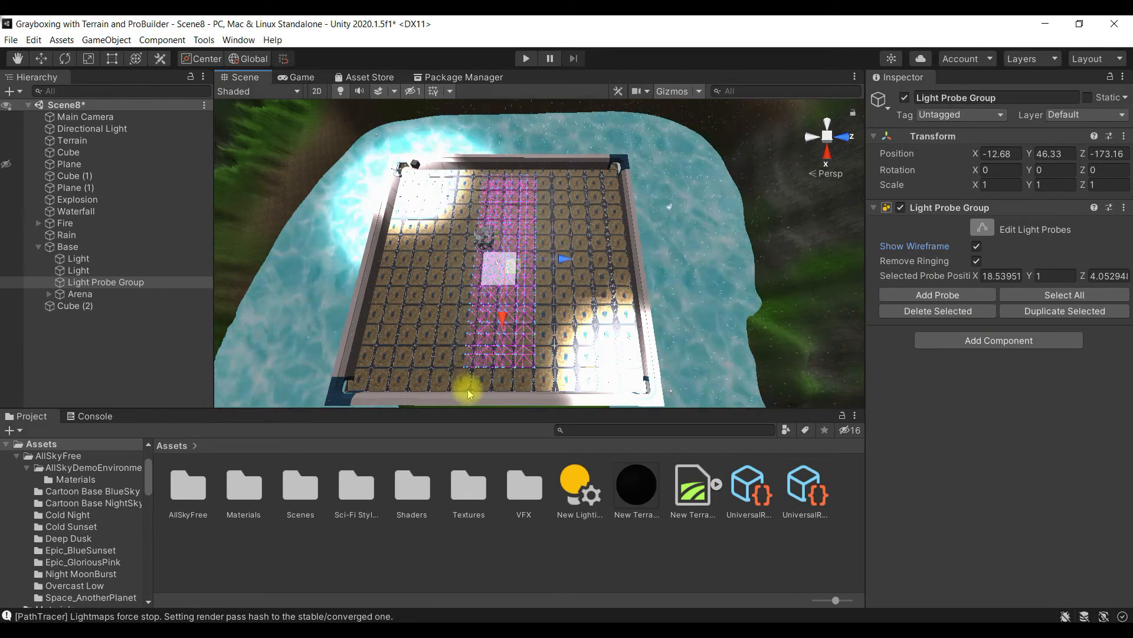
click(1055, 311)
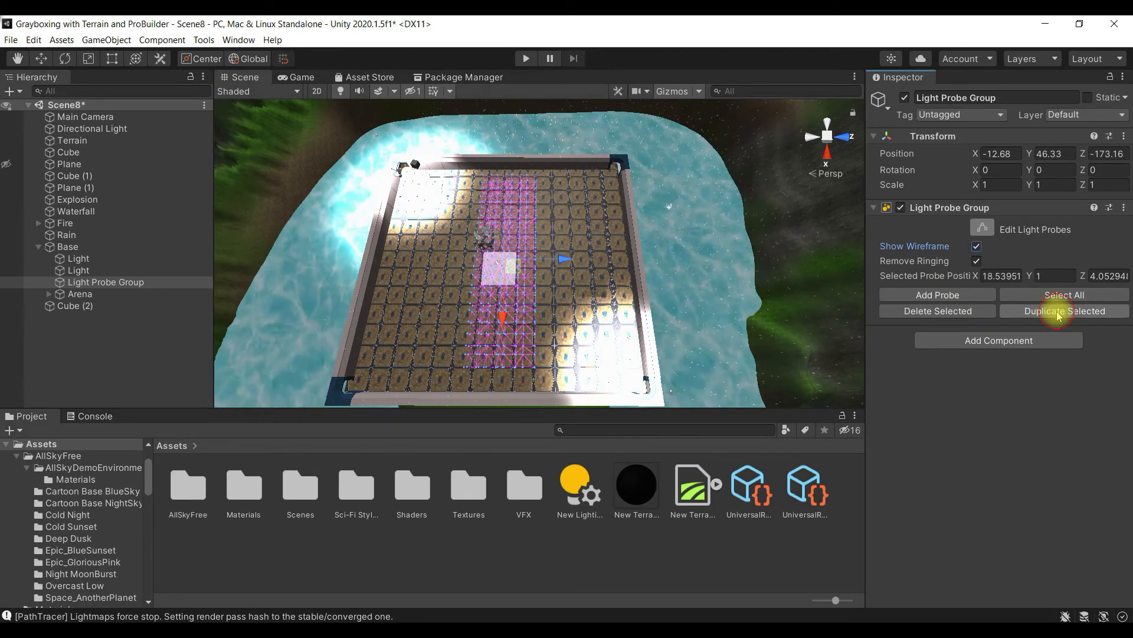
drag(569, 258, 633, 264)
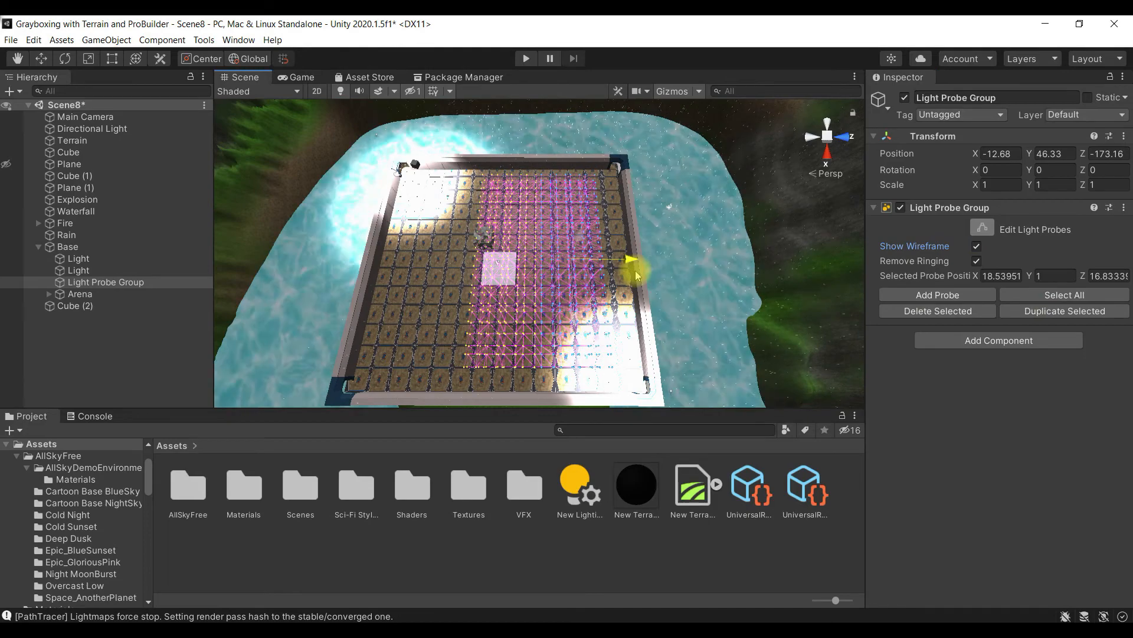
Duplicate the selected probe strip again and move the copy to the opposite half of the arena, at about Z -9.27
click(1036, 313)
drag(633, 259, 497, 302)
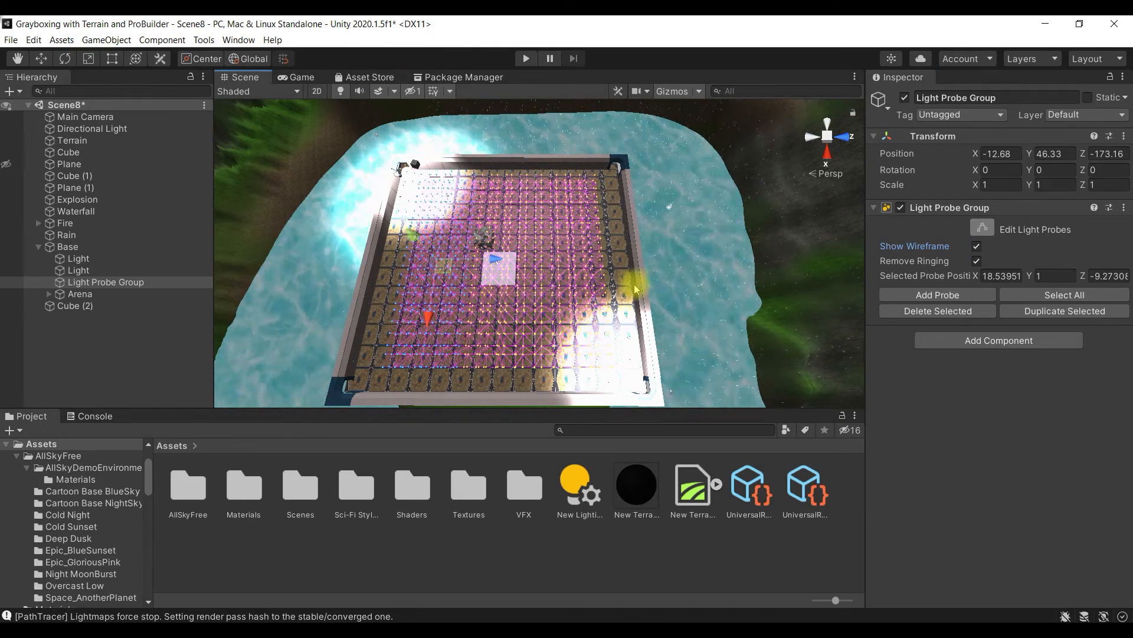
alt+drag(498, 301, 507, 324)
alt+drag(445, 289, 339, 246)
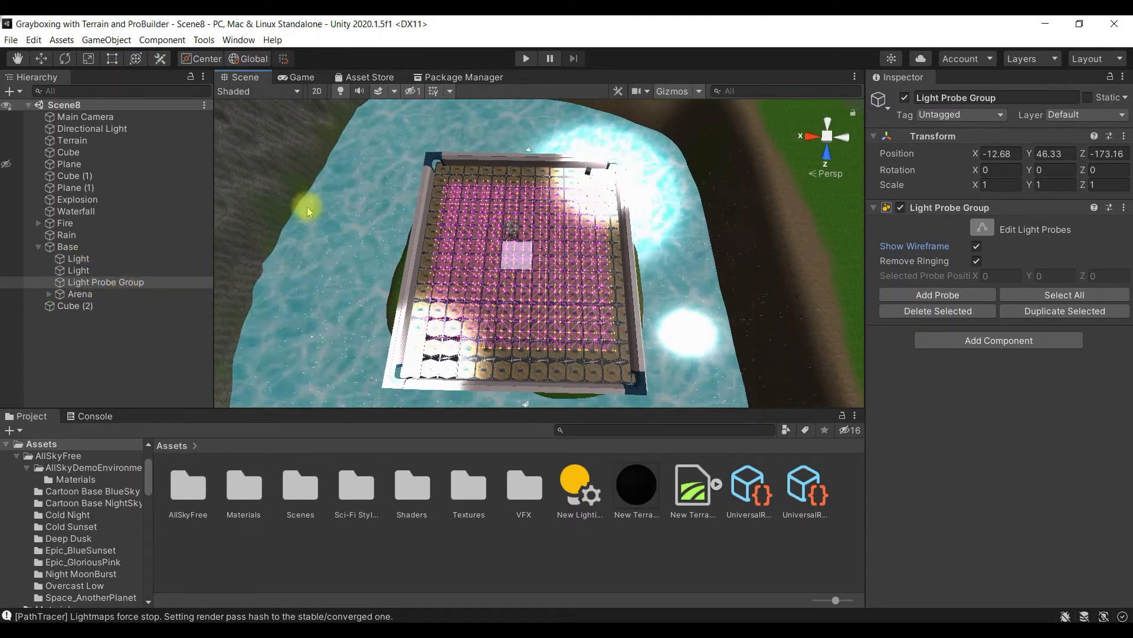
Open the Lighting settings, start generating Scene8's lighting, and move the settings window clear of the arena
click(239, 40)
click(307, 242)
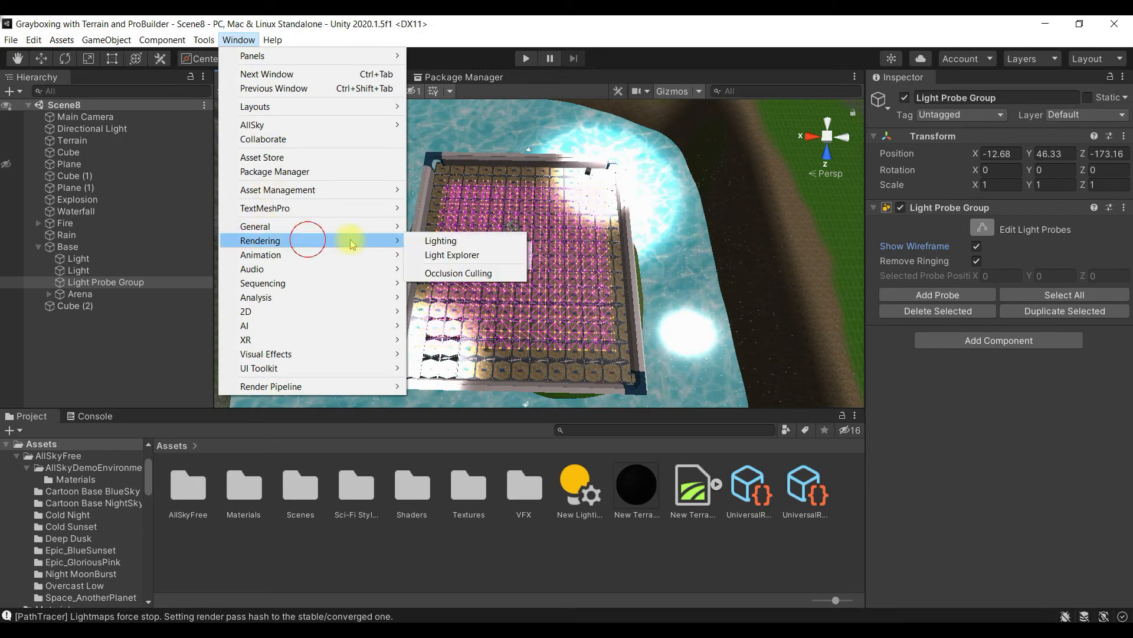
click(433, 241)
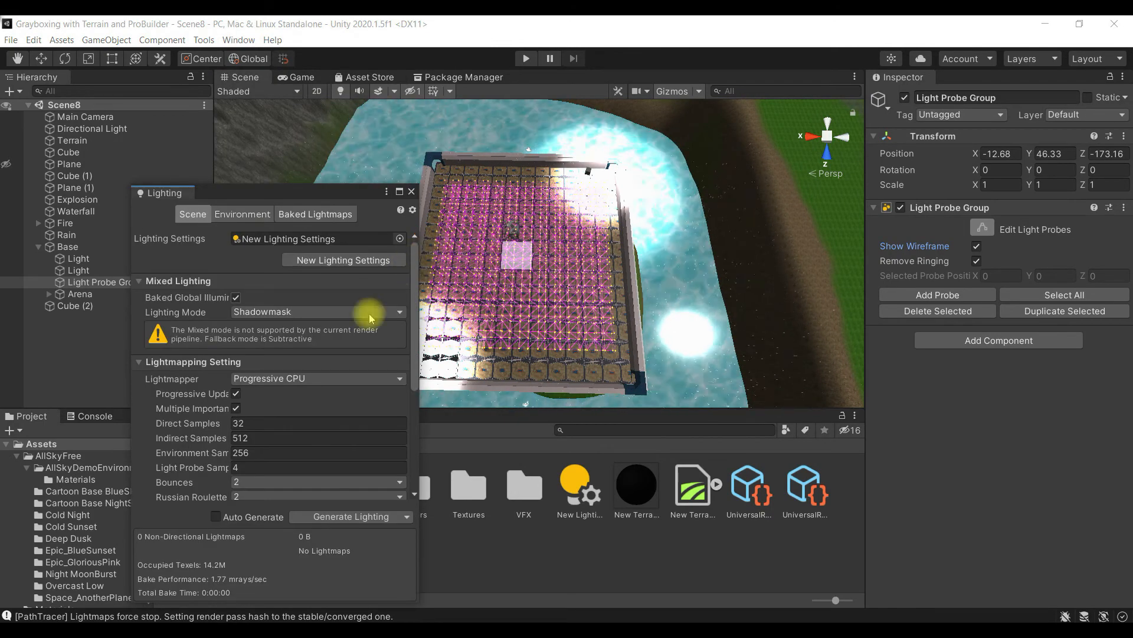
click(359, 517)
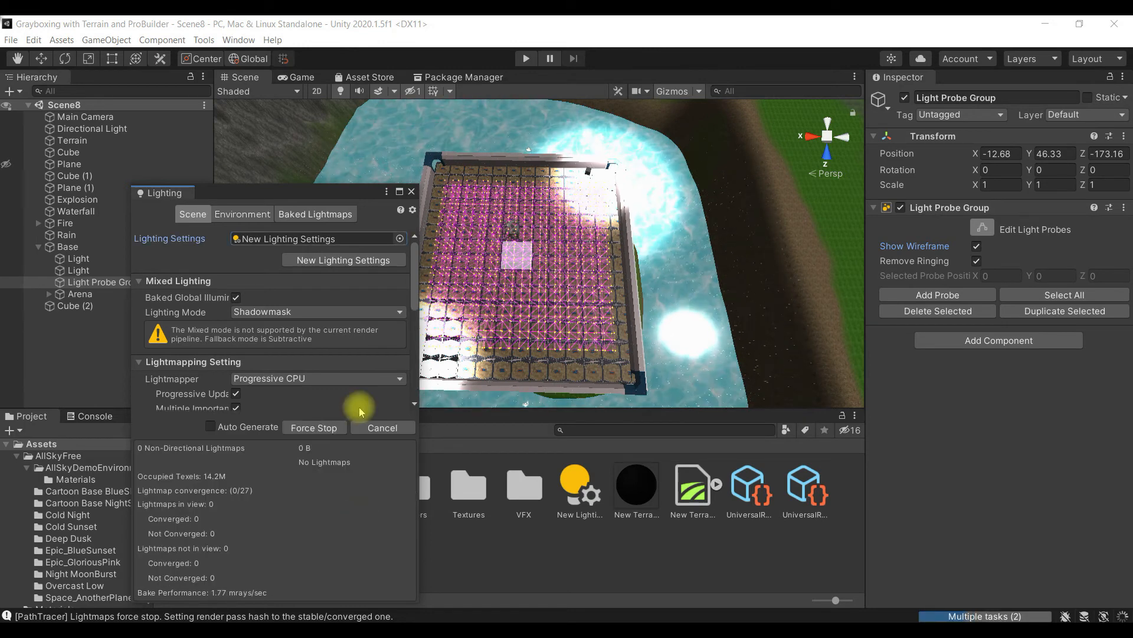
drag(258, 195, 195, 130)
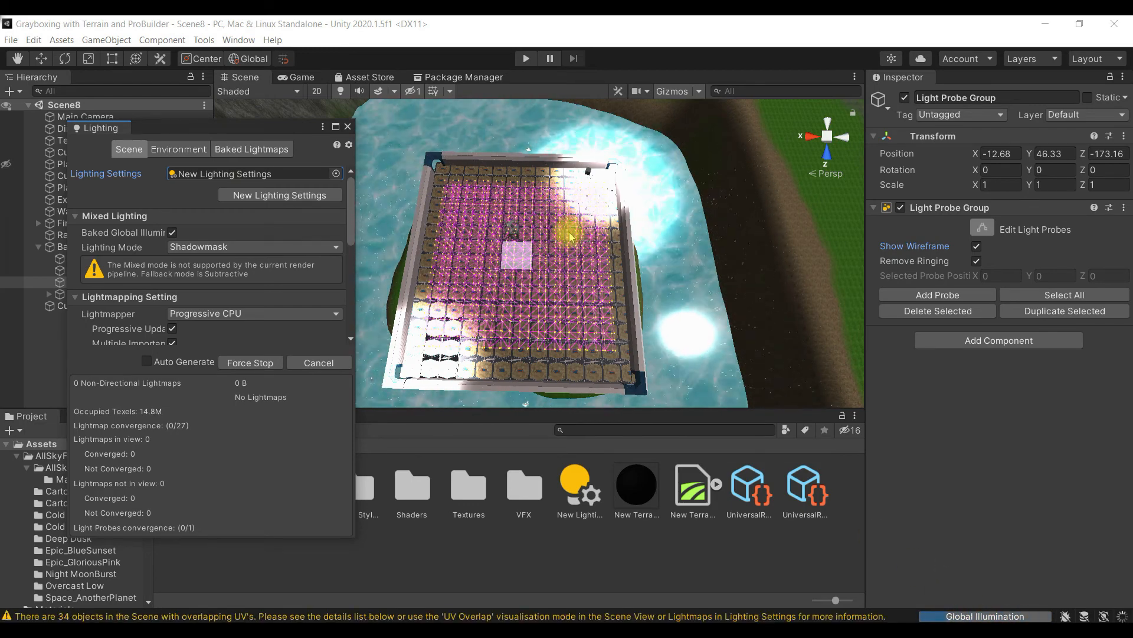
right_drag(627, 296, 590, 315)
key(w)
key(s)
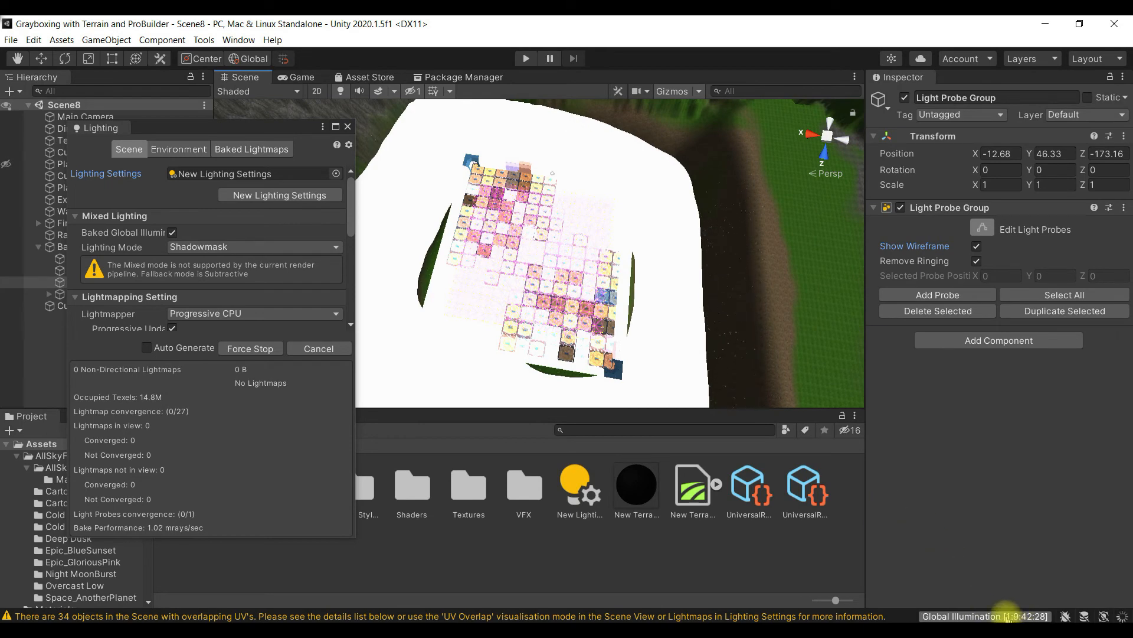